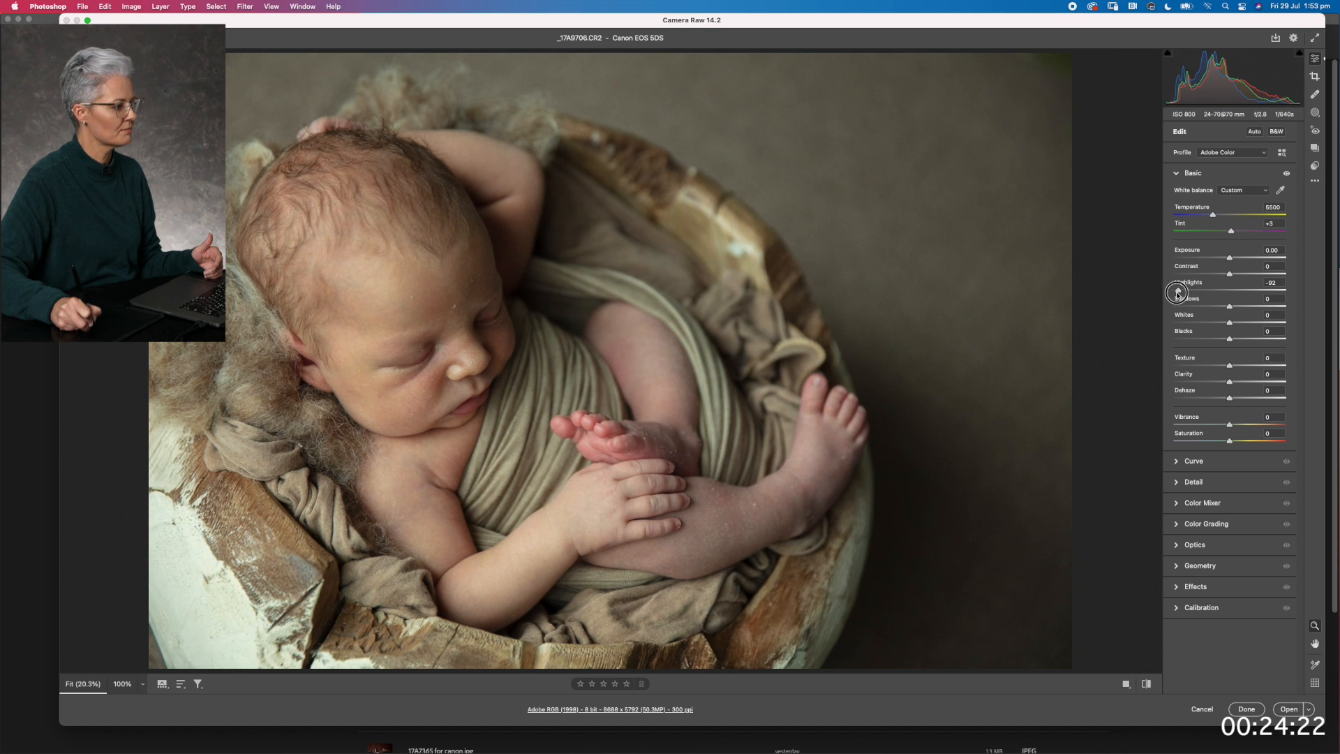
Lower the raw photo's Highlights to -89 and open the image in Photoshop for retouching
left_click_drag(1179, 291, 1178, 291)
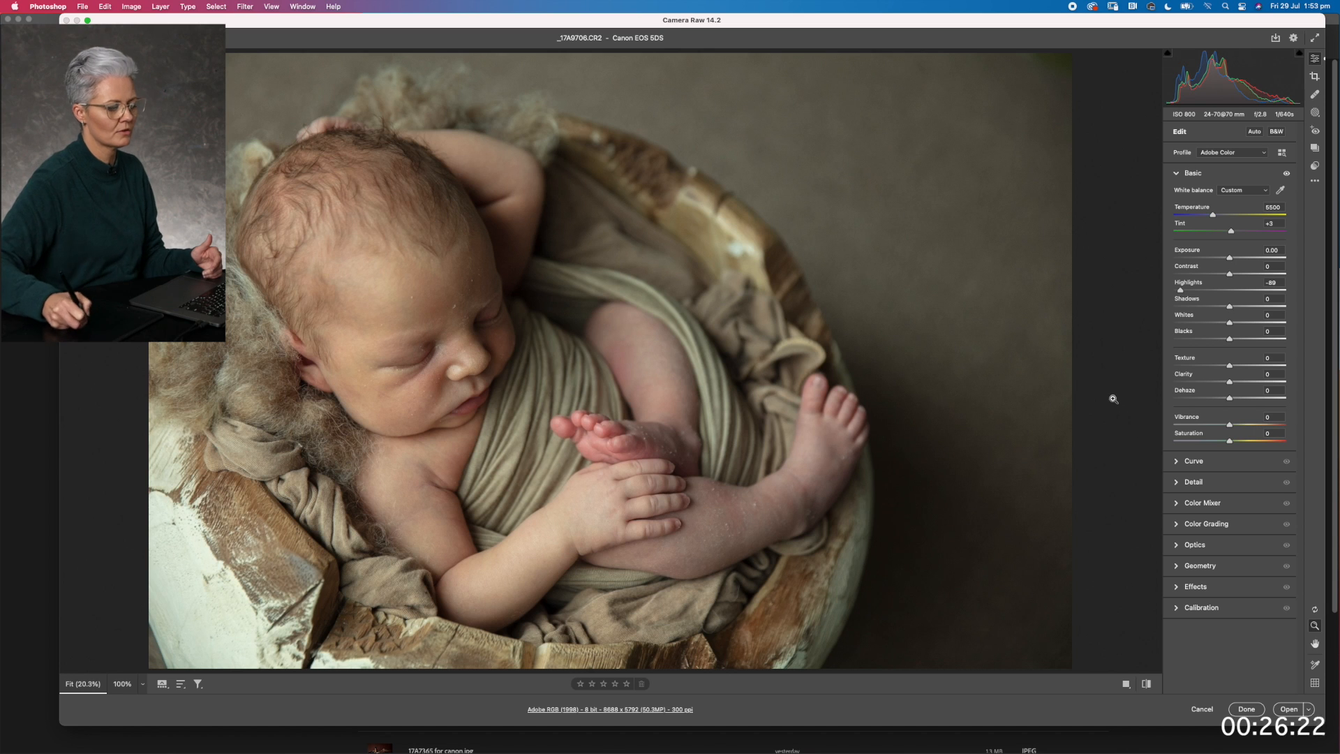
left_click(1291, 710)
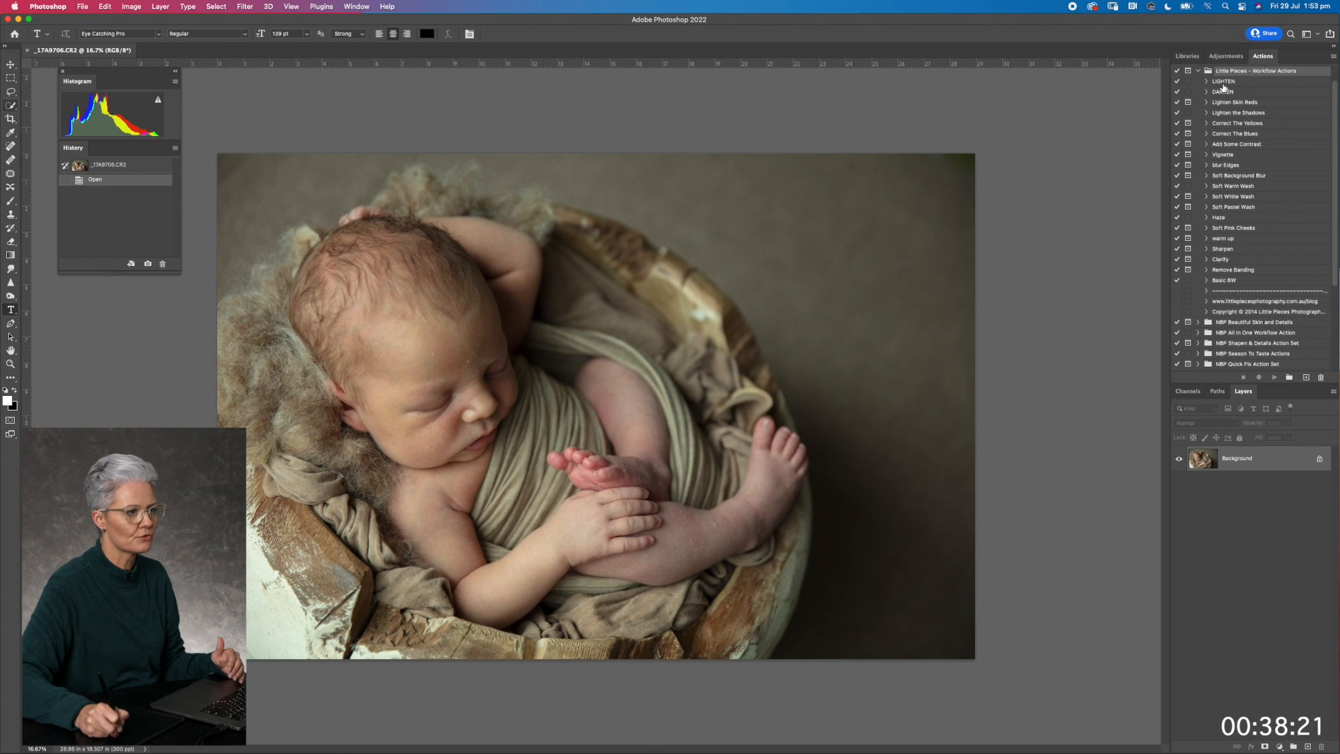
Run the LIGHTEN workflow action and set up a white Brush at 28% opacity for its mask
left_click(1224, 83)
left_click(1273, 377)
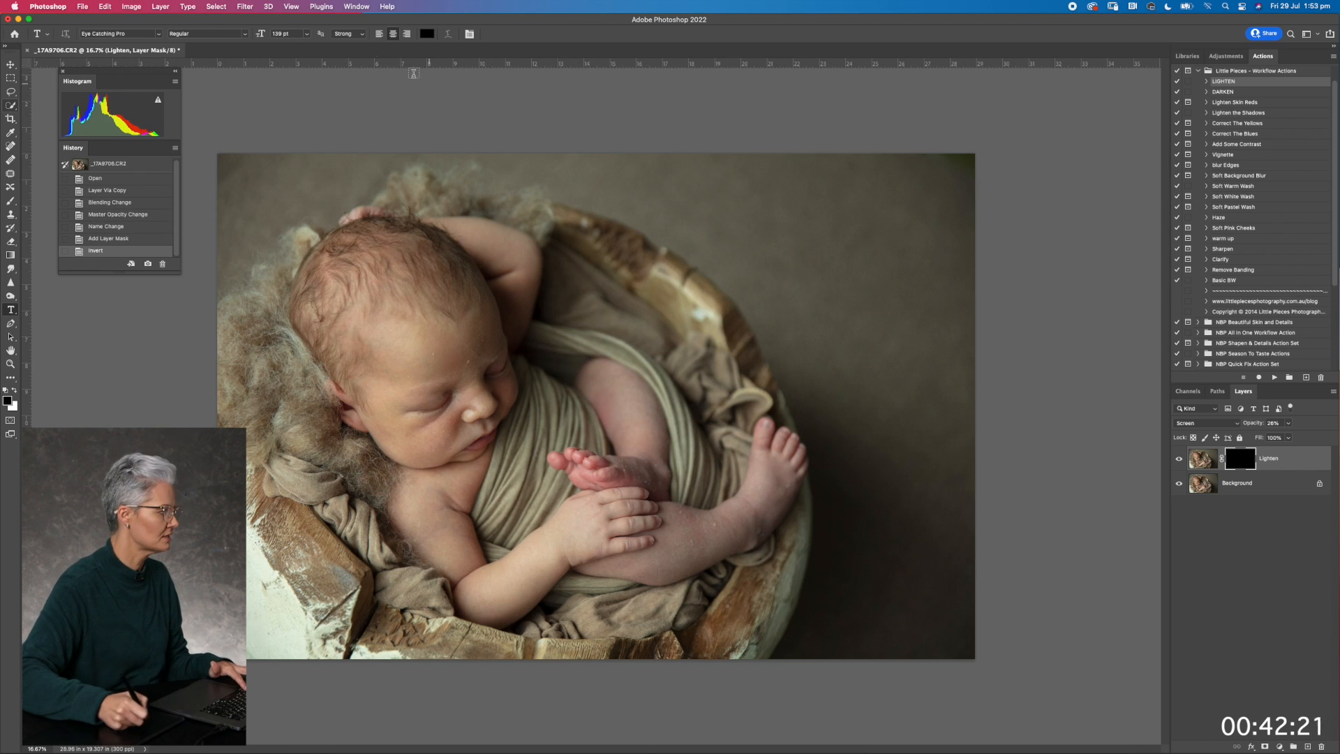
left_click(11, 201)
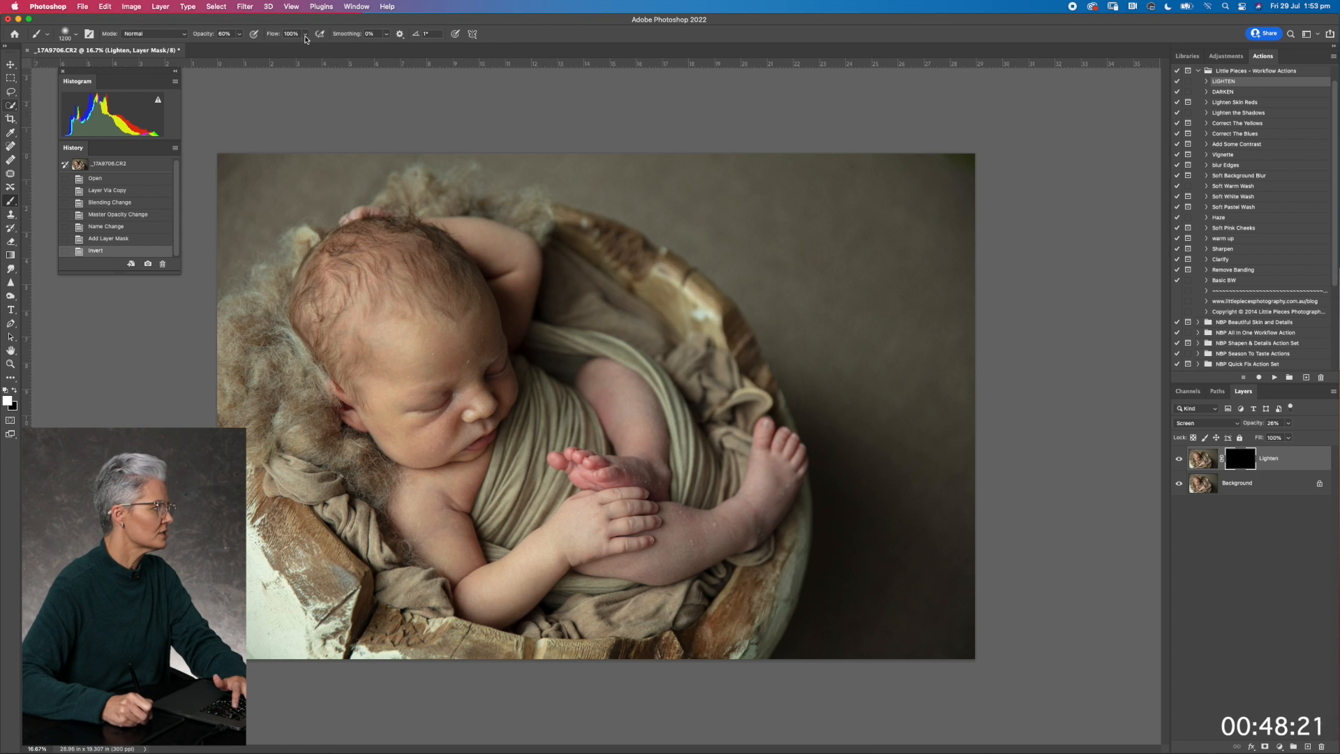
left_click(239, 34)
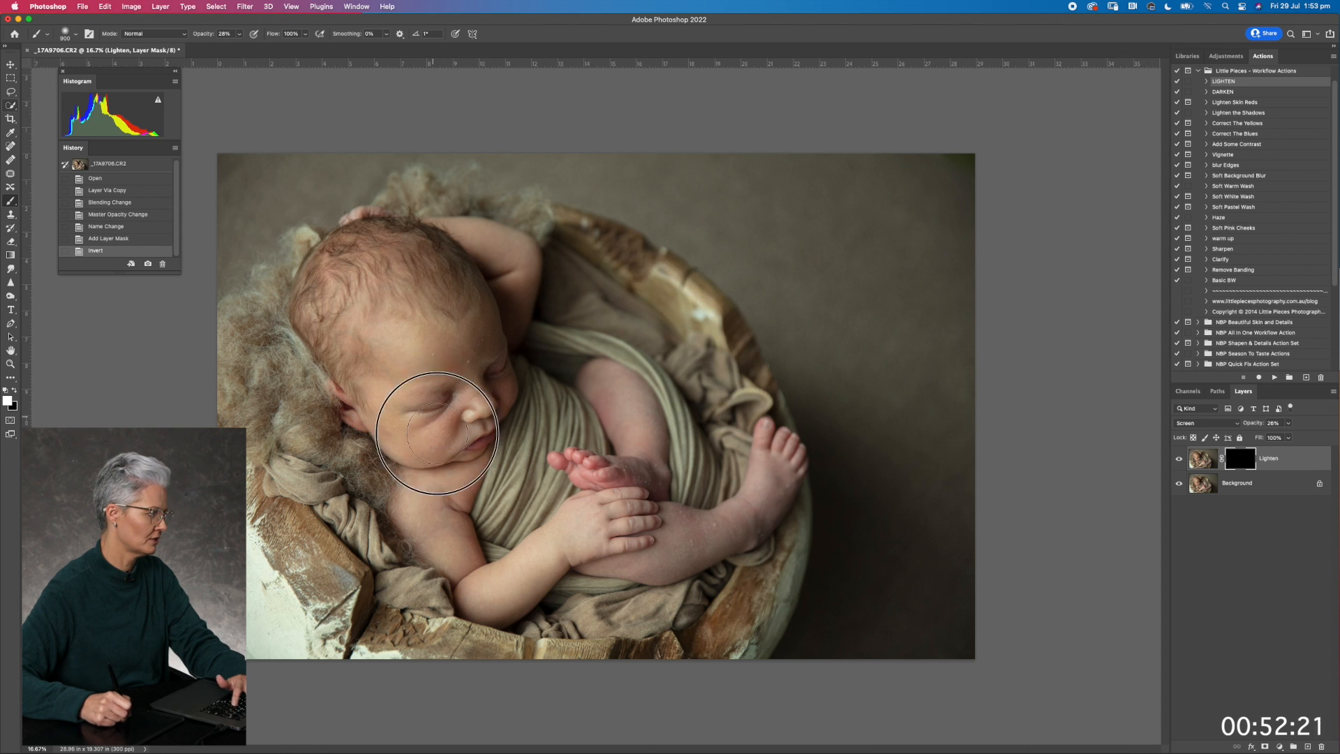
Paint on the Lighten mask over the baby's face, hand, legs and foot, adjusting the brush size to each area
left_click_drag(443, 414, 480, 412)
mouse_move(484, 460)
left_mouse_down()
mouse_move(528, 466)
mouse_move(509, 508)
mouse_move(584, 494)
mouse_move(596, 469)
mouse_move(618, 463)
mouse_move(584, 463)
left_mouse_up()
left_click_drag(585, 462, 601, 475)
key("bracketleft")
key("bracketleft")
key("bracketleft")
key("bracketleft")
key("bracketleft")
mouse_move(804, 492)
left_mouse_down()
mouse_move(754, 498)
mouse_move(638, 561)
left_mouse_up()
left_click_drag(603, 377, 639, 430)
mouse_move(527, 395)
left_mouse_down()
mouse_move(514, 490)
mouse_move(521, 461)
mouse_move(499, 458)
mouse_move(500, 486)
mouse_move(485, 476)
mouse_move(520, 502)
mouse_move(523, 462)
mouse_move(496, 444)
mouse_move(471, 335)
mouse_move(504, 373)
mouse_move(489, 392)
mouse_move(457, 321)
mouse_move(473, 339)
mouse_move(440, 373)
mouse_move(463, 355)
mouse_move(458, 431)
mouse_move(508, 436)
left_mouse_up()
key("bracketright")
key("bracketright")
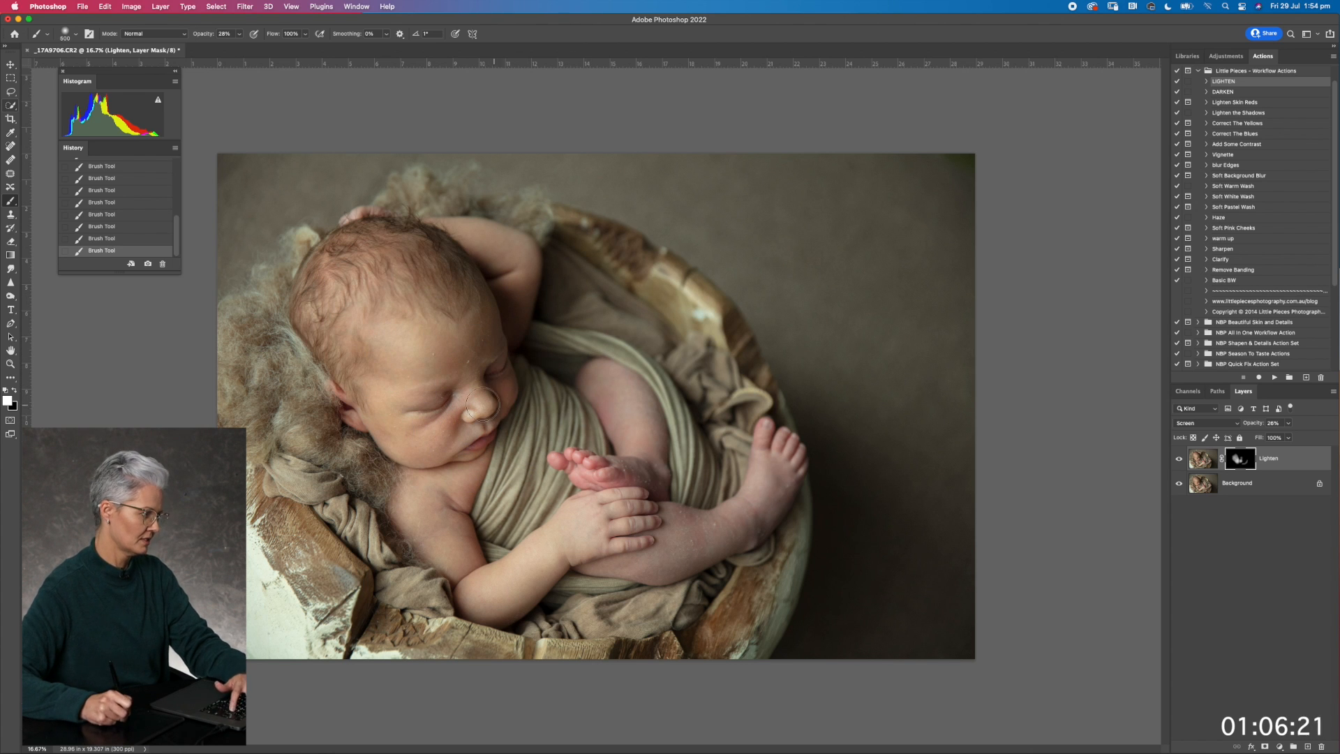
mouse_move(491, 382)
left_mouse_down()
mouse_move(499, 353)
mouse_move(484, 341)
mouse_move(497, 390)
left_mouse_up()
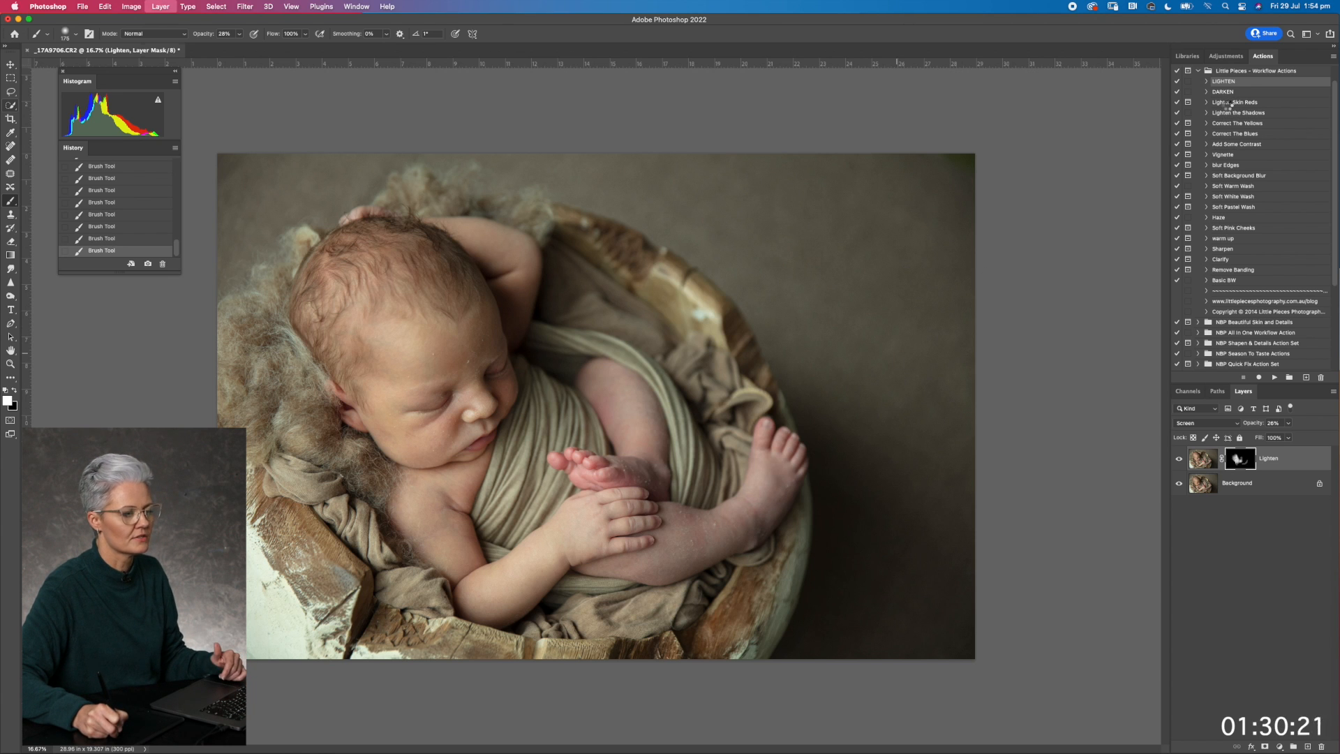
Run the Lighten Skin Reds action, dismiss its message and set the brush opacity to 39%
left_click(1228, 103)
left_click(1276, 378)
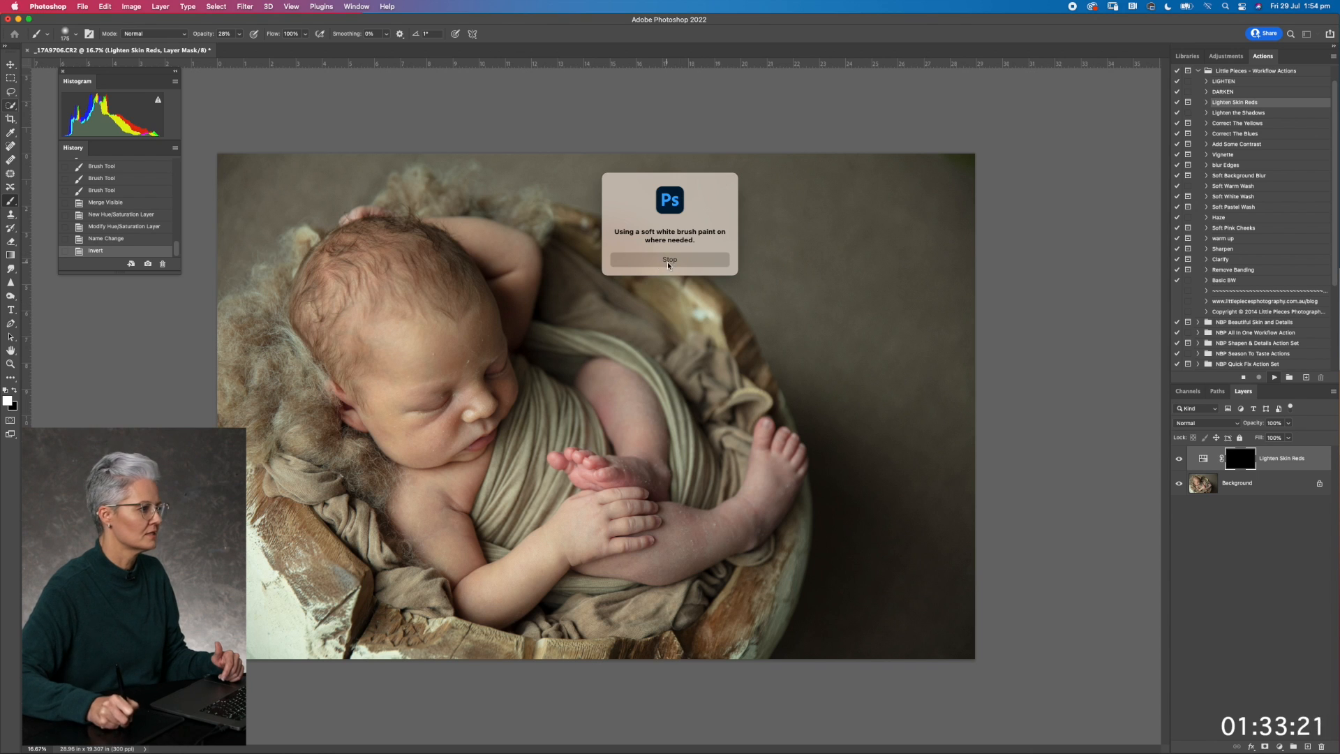
left_click(668, 261)
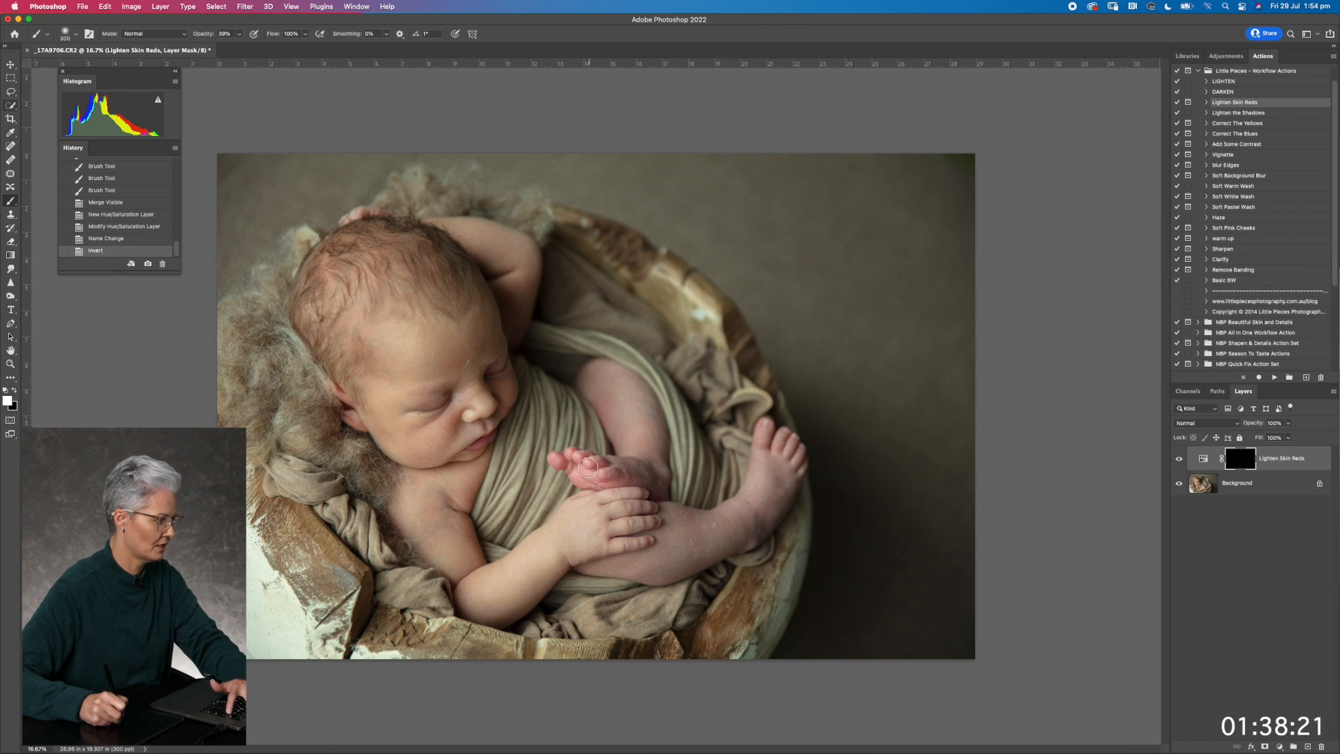
Paint on the Lighten Skin Reds mask over the reddish skin of the toes, hand, legs, upper arm and face
key("]")
mouse_move(584, 467)
left_mouse_down()
mouse_move(563, 461)
mouse_move(593, 479)
left_mouse_up()
mouse_move(597, 480)
left_mouse_down()
mouse_move(611, 480)
mouse_move(564, 461)
mouse_move(622, 488)
left_mouse_up()
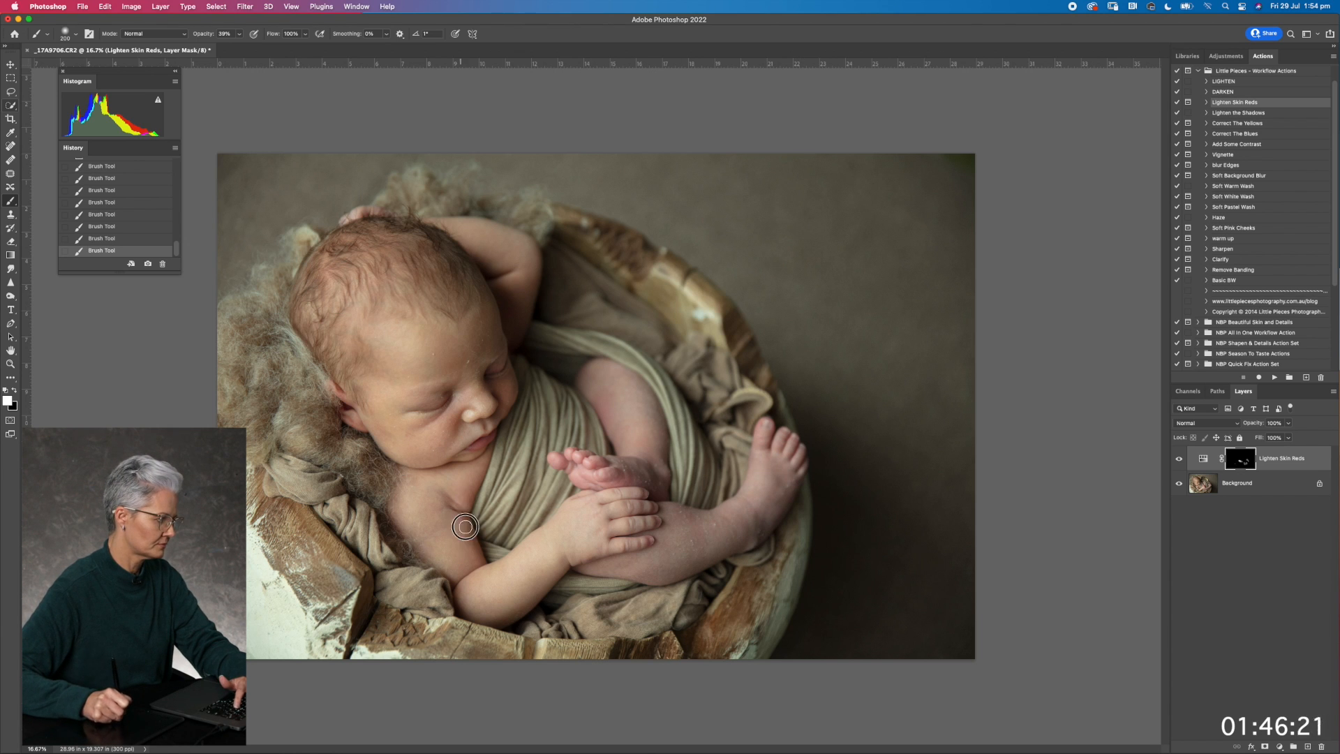
key("bracketright")
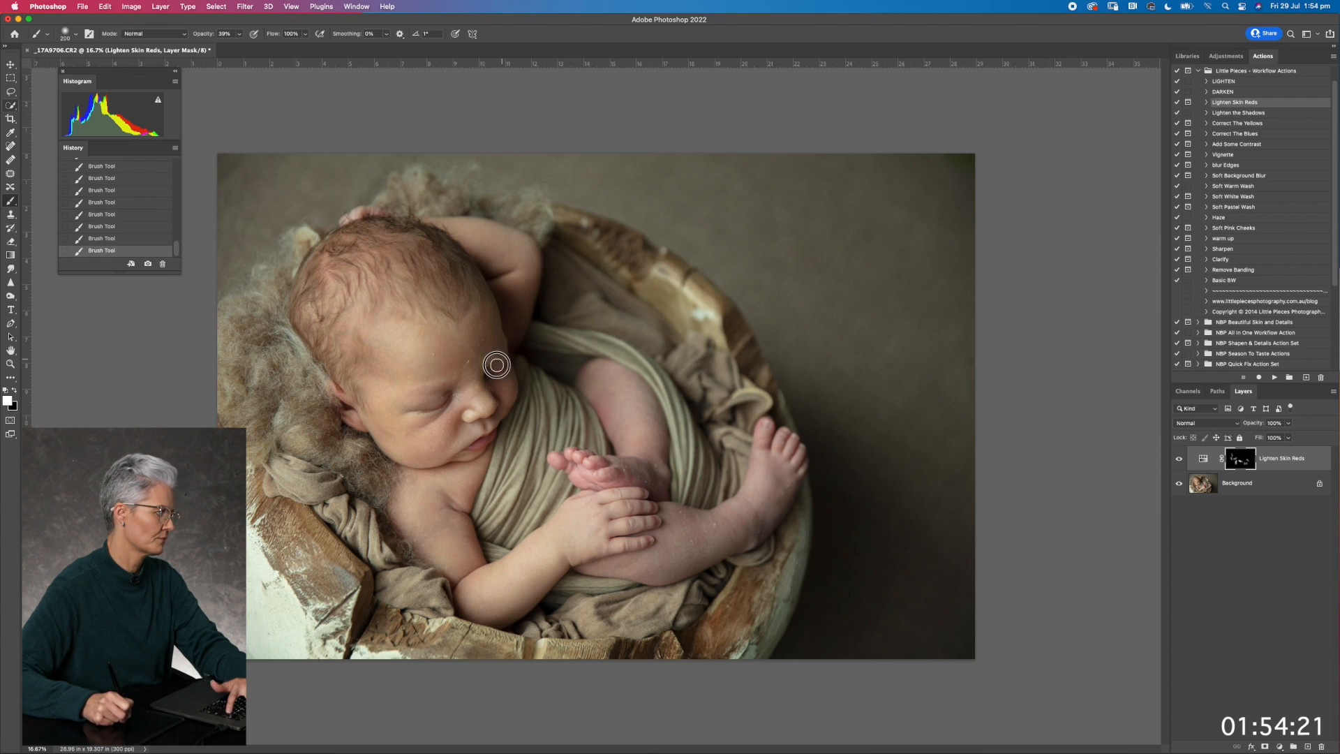
mouse_move(605, 395)
left_mouse_down()
mouse_move(616, 426)
mouse_move(596, 402)
left_mouse_up()
mouse_move(616, 466)
left_mouse_down()
mouse_move(539, 448)
mouse_move(675, 479)
left_mouse_up()
mouse_move(598, 496)
left_mouse_down()
mouse_move(640, 519)
mouse_move(705, 525)
left_mouse_up()
left_click_drag(458, 503, 470, 570)
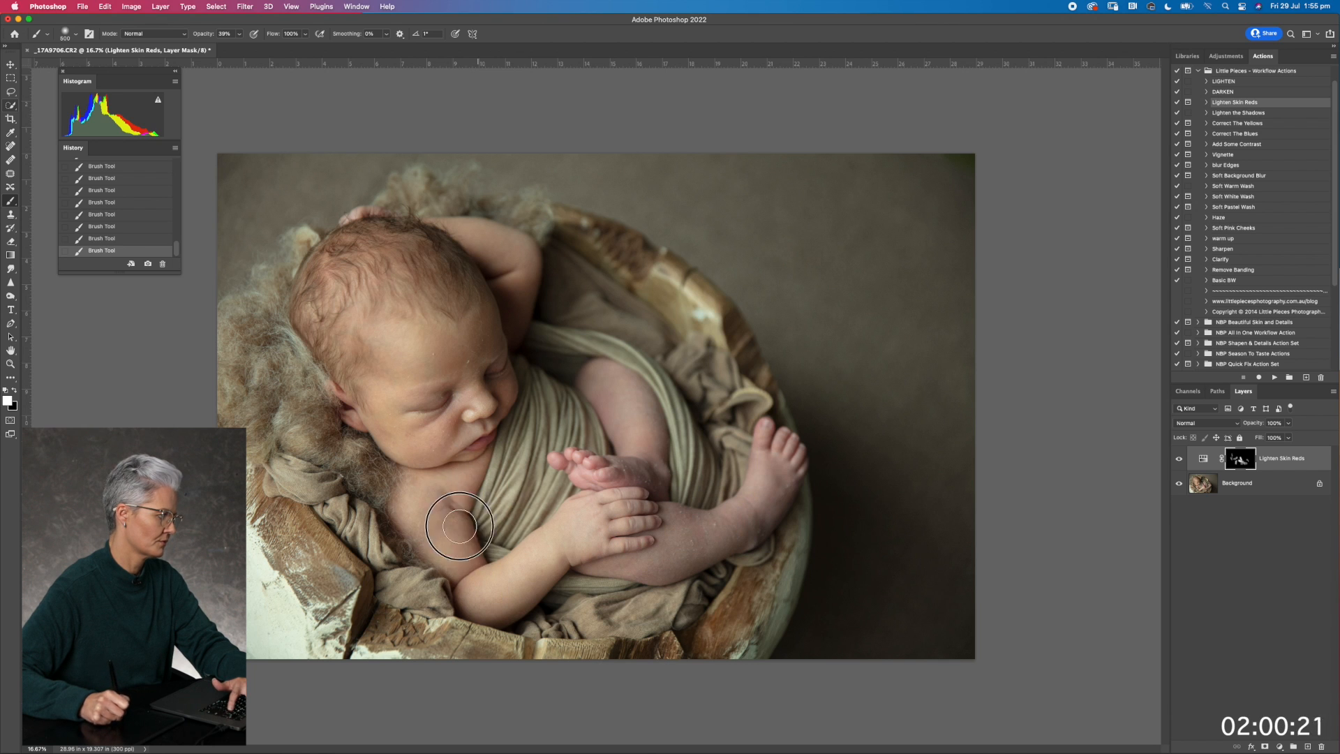
key("bracketleft")
key("bracketleft")
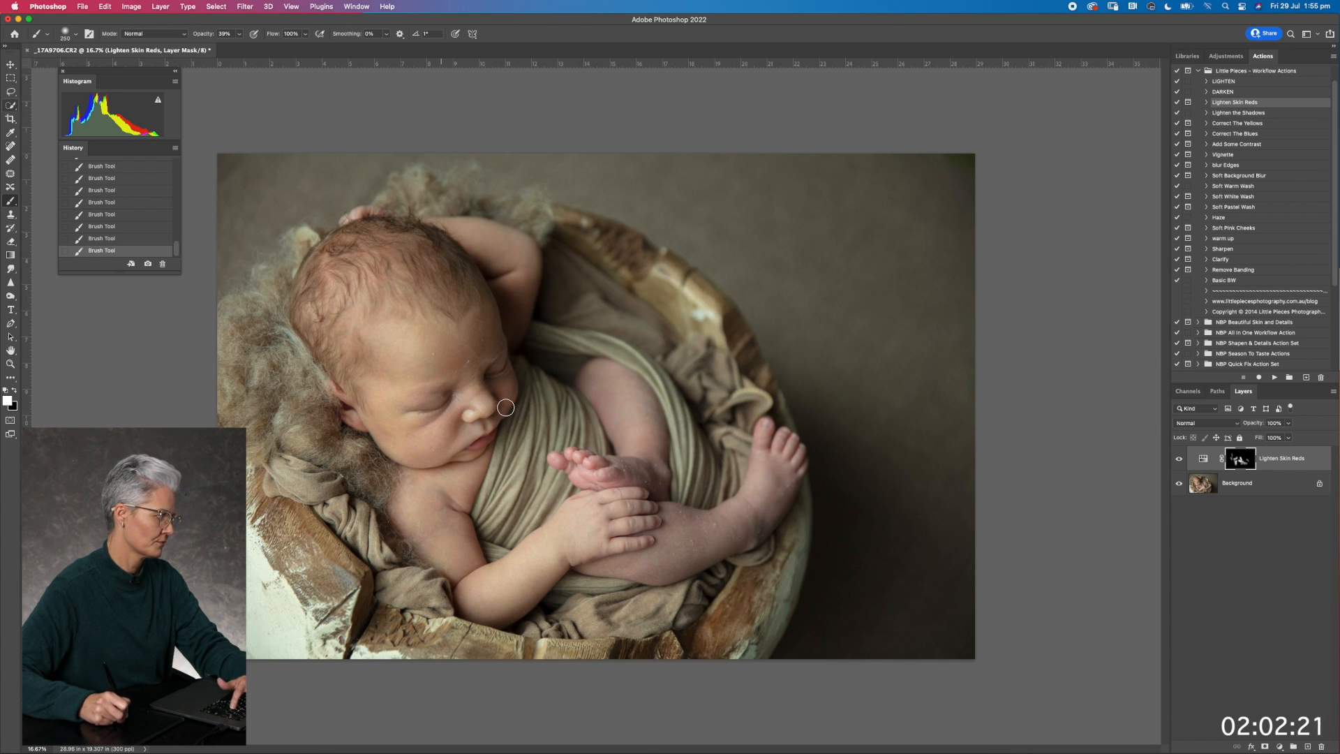
key("bracketleft")
key("bracketleft")
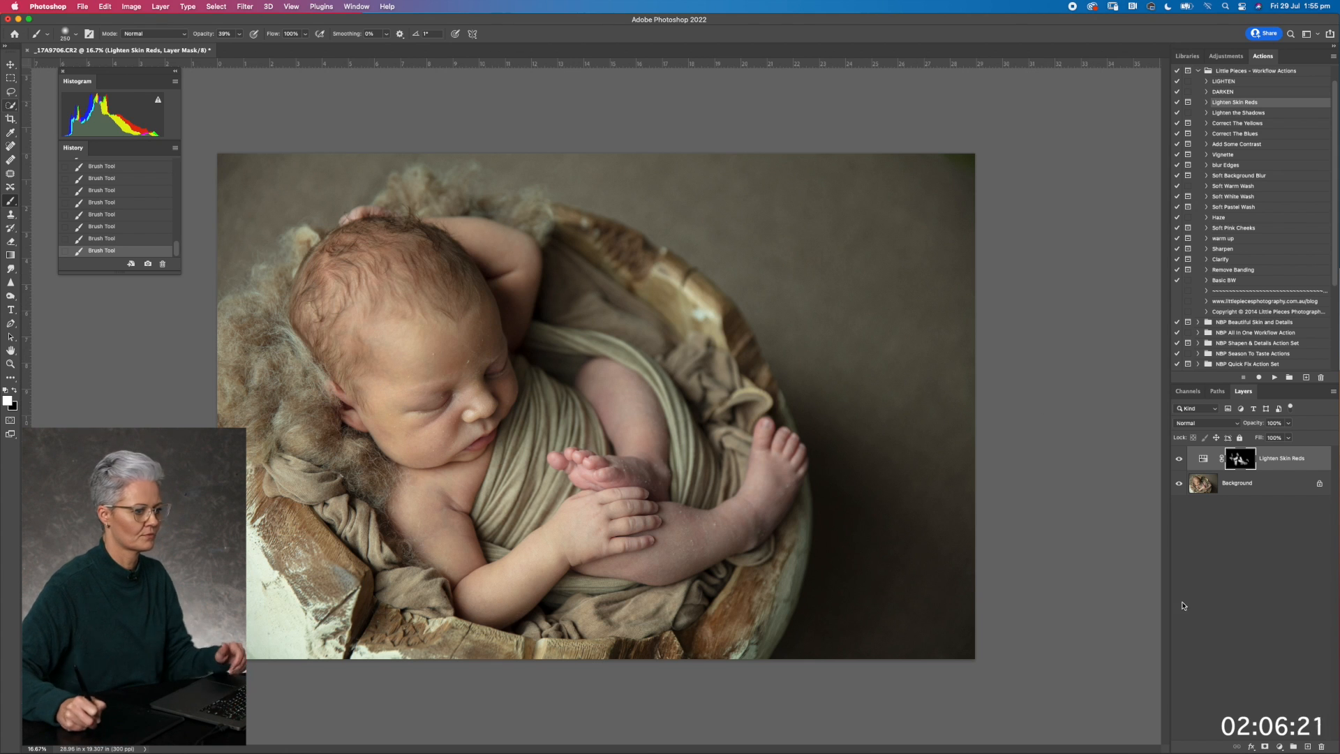
Compare the image with and without Lighten Skin Reds, and extend its mask over the lower leg, foot, forehead and arm
left_click(1178, 459)
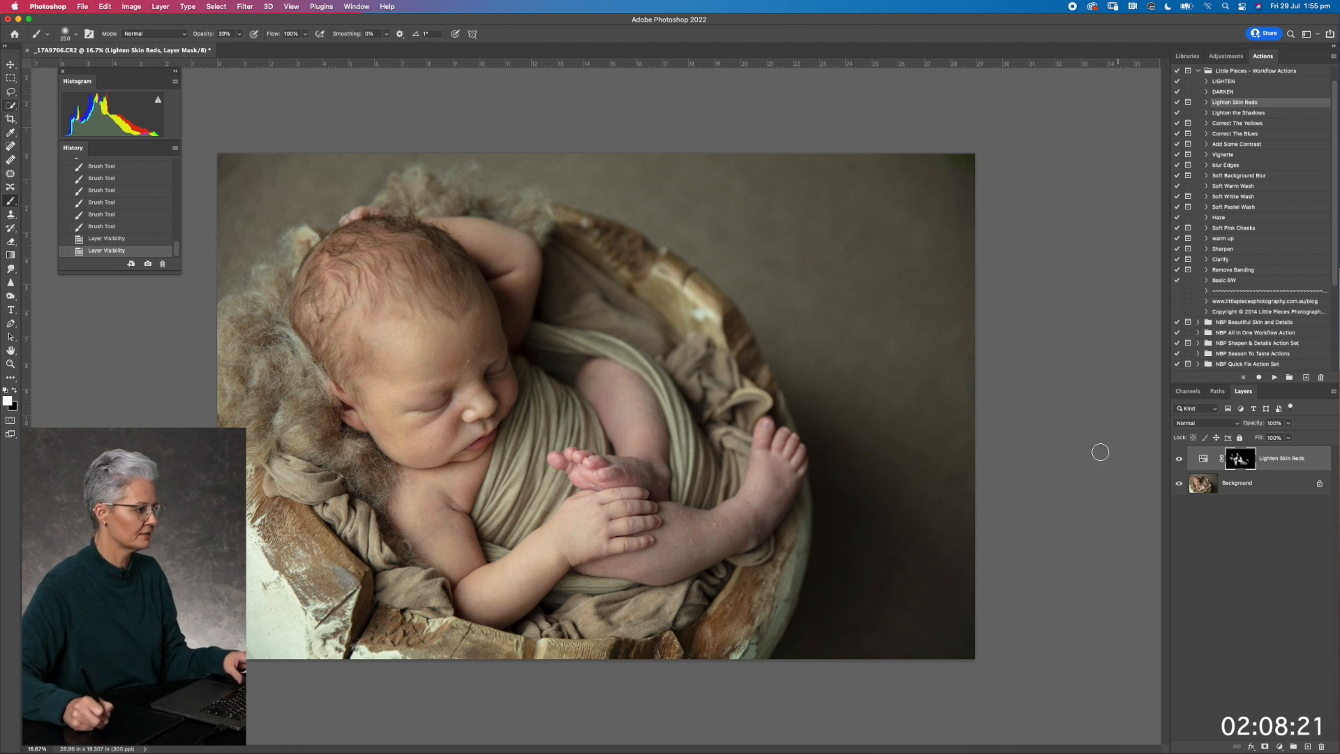
mouse_move(666, 533)
left_mouse_down()
mouse_move(727, 530)
mouse_move(726, 541)
mouse_move(666, 530)
mouse_move(744, 515)
mouse_move(792, 472)
left_mouse_up()
mouse_move(591, 440)
left_mouse_down()
mouse_move(635, 446)
mouse_move(621, 386)
mouse_move(647, 427)
mouse_move(612, 436)
left_mouse_up()
mouse_move(458, 355)
left_mouse_down()
mouse_move(392, 393)
mouse_move(427, 427)
mouse_move(462, 404)
mouse_move(431, 452)
mouse_move(448, 429)
mouse_move(409, 386)
mouse_move(365, 404)
mouse_move(344, 394)
mouse_move(427, 391)
mouse_move(457, 342)
mouse_move(390, 346)
mouse_move(472, 398)
mouse_move(488, 383)
mouse_move(506, 392)
mouse_move(470, 338)
mouse_move(494, 322)
left_mouse_up()
mouse_move(504, 308)
left_mouse_down()
mouse_move(462, 235)
mouse_move(517, 302)
left_mouse_up()
mouse_move(411, 508)
left_mouse_down()
mouse_move(464, 503)
mouse_move(487, 460)
mouse_move(469, 516)
mouse_move(487, 577)
mouse_move(470, 561)
mouse_move(491, 605)
mouse_move(563, 580)
left_mouse_up()
mouse_move(548, 555)
left_mouse_down()
mouse_move(541, 538)
mouse_move(574, 517)
left_mouse_up()
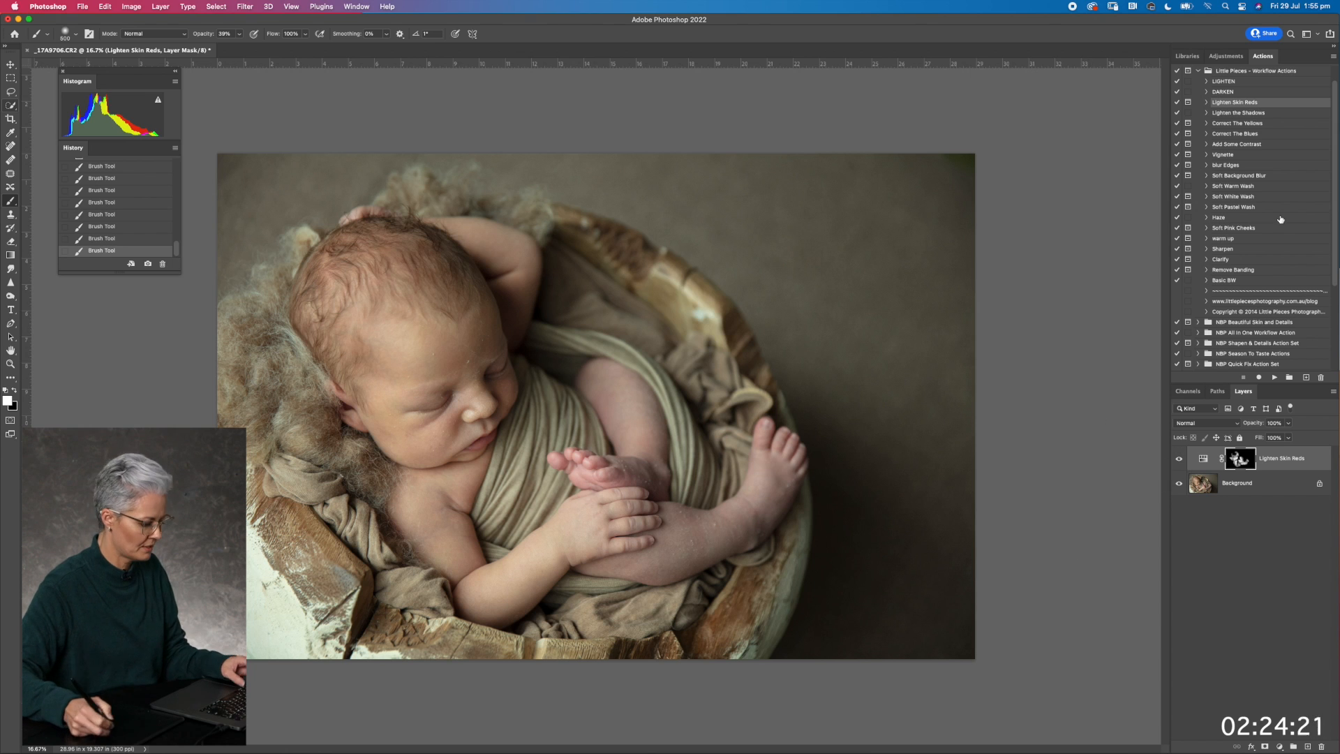
Run the Correct The Blues action, dismiss its message and set the brush opacity to 29%
left_click(1231, 135)
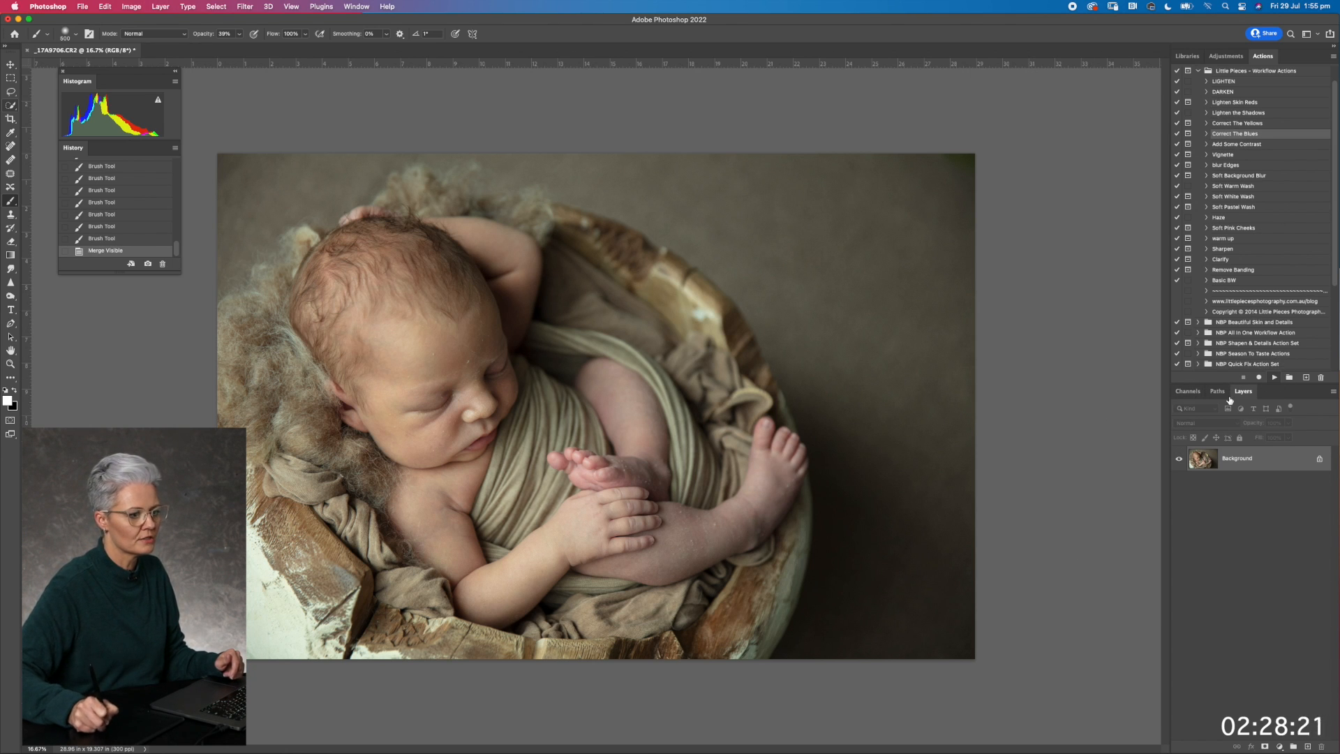
left_click(644, 262)
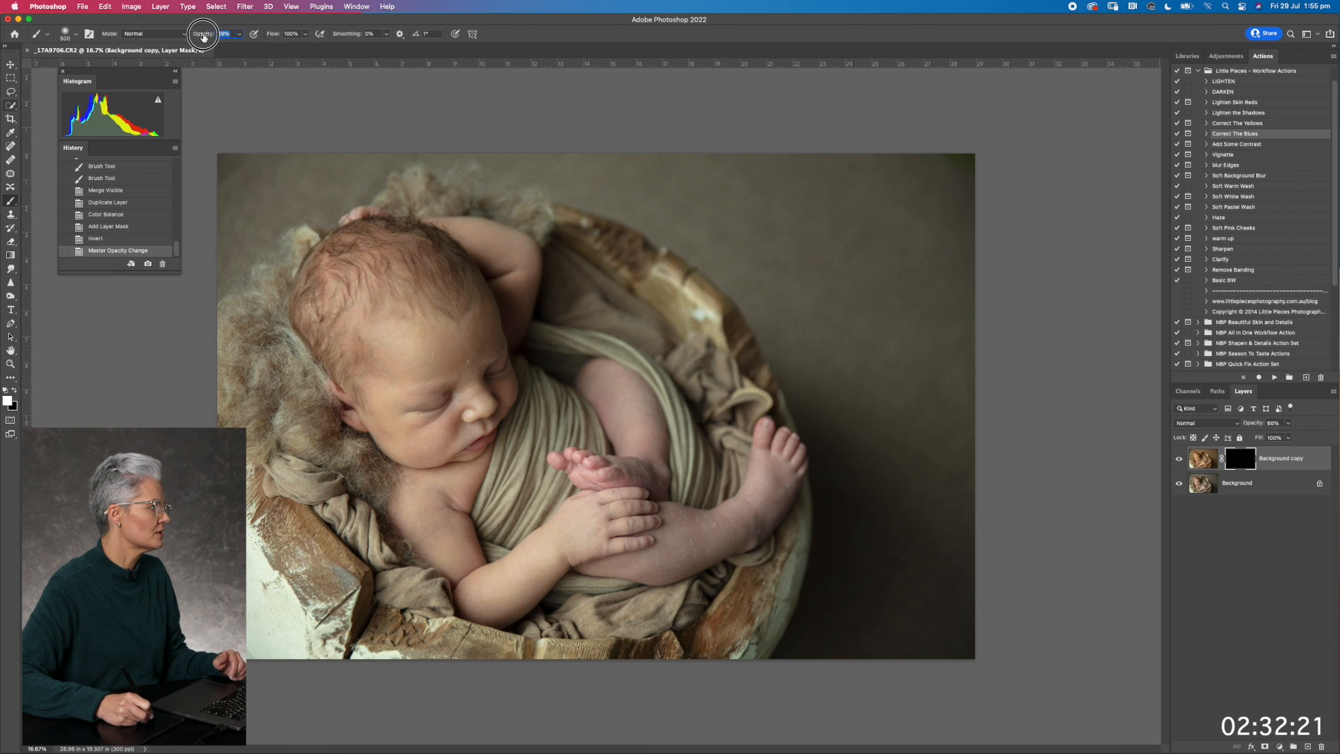
Paint the blue correction onto the baby's legs, hand, arms and face through the layer mask, and merge the visible layers
mouse_move(612, 404)
left_mouse_down()
mouse_move(661, 427)
mouse_move(624, 474)
mouse_move(557, 463)
mouse_move(614, 474)
mouse_move(643, 425)
mouse_move(637, 390)
mouse_move(652, 439)
mouse_move(622, 418)
mouse_move(620, 374)
mouse_move(608, 484)
mouse_move(580, 470)
mouse_move(645, 486)
mouse_move(632, 552)
mouse_move(704, 531)
mouse_move(642, 549)
mouse_move(725, 552)
mouse_move(785, 473)
mouse_move(764, 469)
mouse_move(773, 438)
mouse_move(782, 499)
mouse_move(676, 534)
mouse_move(645, 567)
mouse_move(641, 492)
mouse_move(614, 434)
mouse_move(651, 411)
mouse_move(584, 369)
mouse_move(595, 360)
mouse_move(657, 460)
mouse_move(657, 489)
left_mouse_up()
left_click(617, 490)
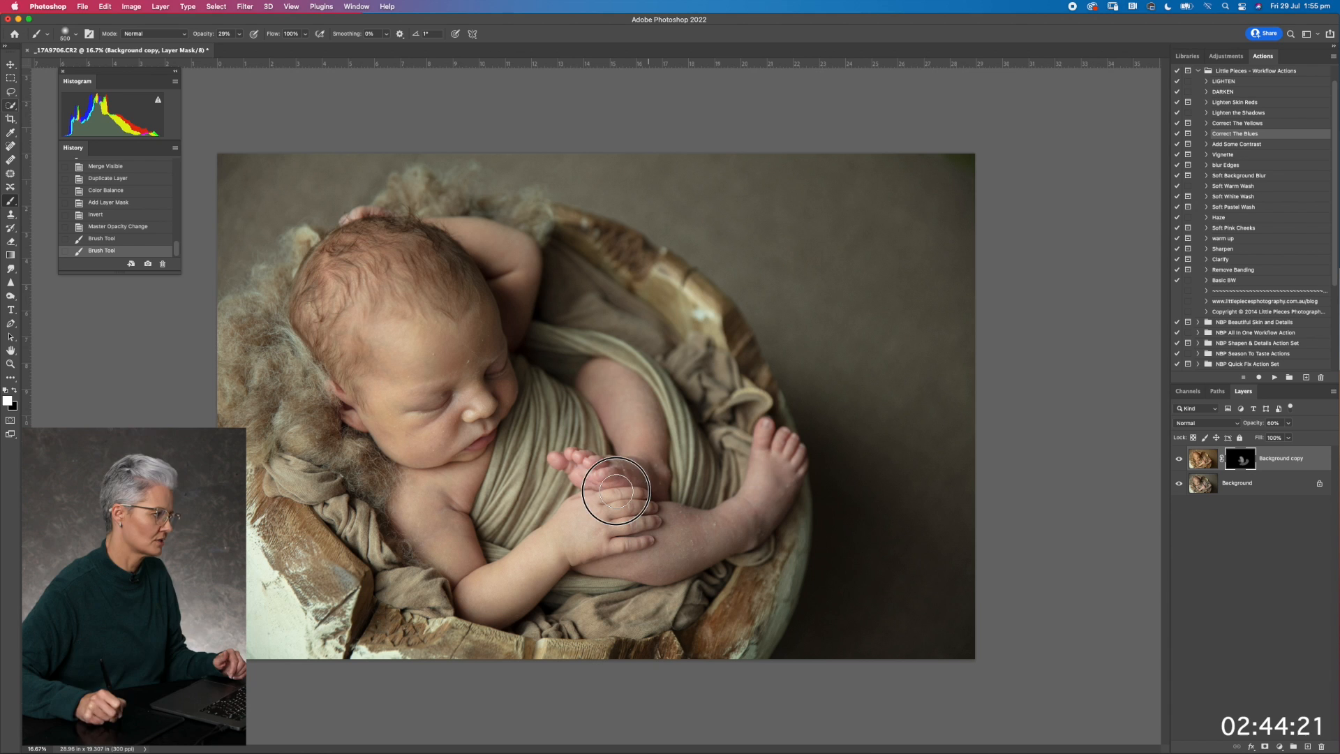
key("[")
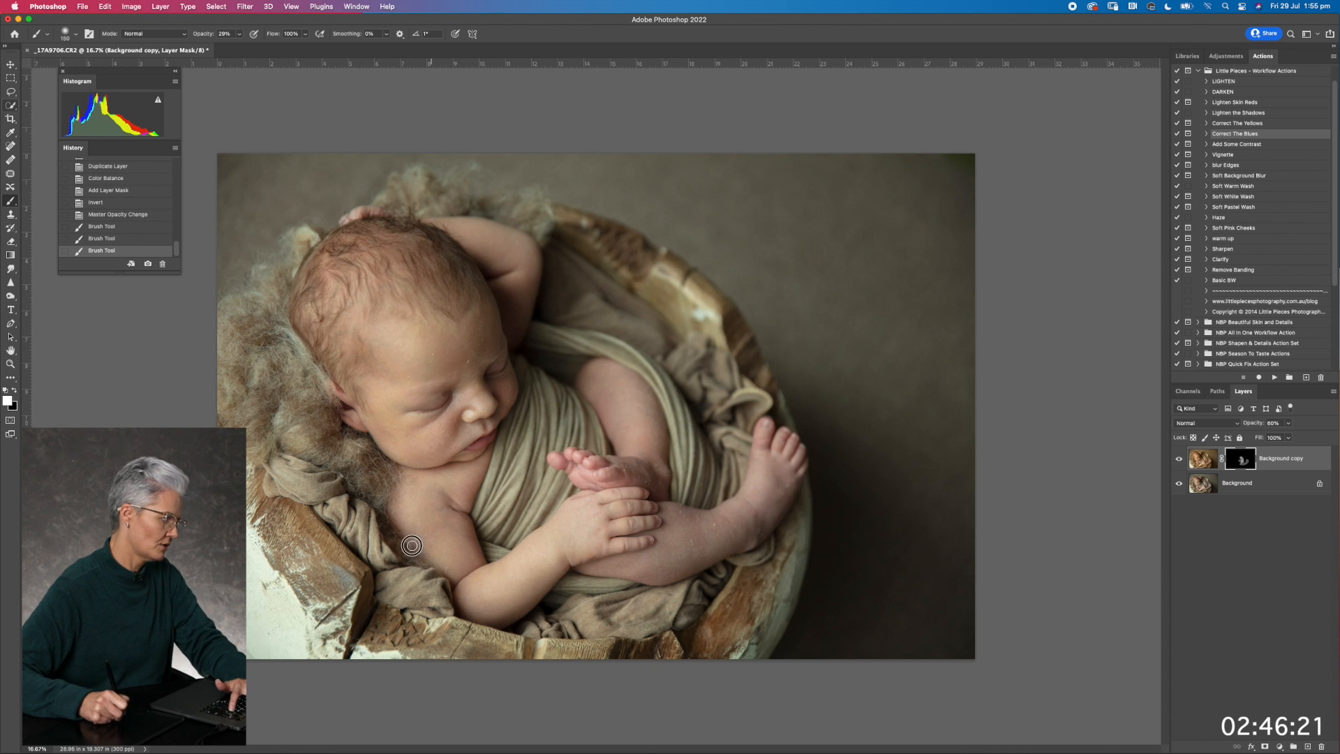
mouse_move(443, 496)
left_mouse_down()
mouse_move(447, 541)
mouse_move(460, 497)
left_mouse_up()
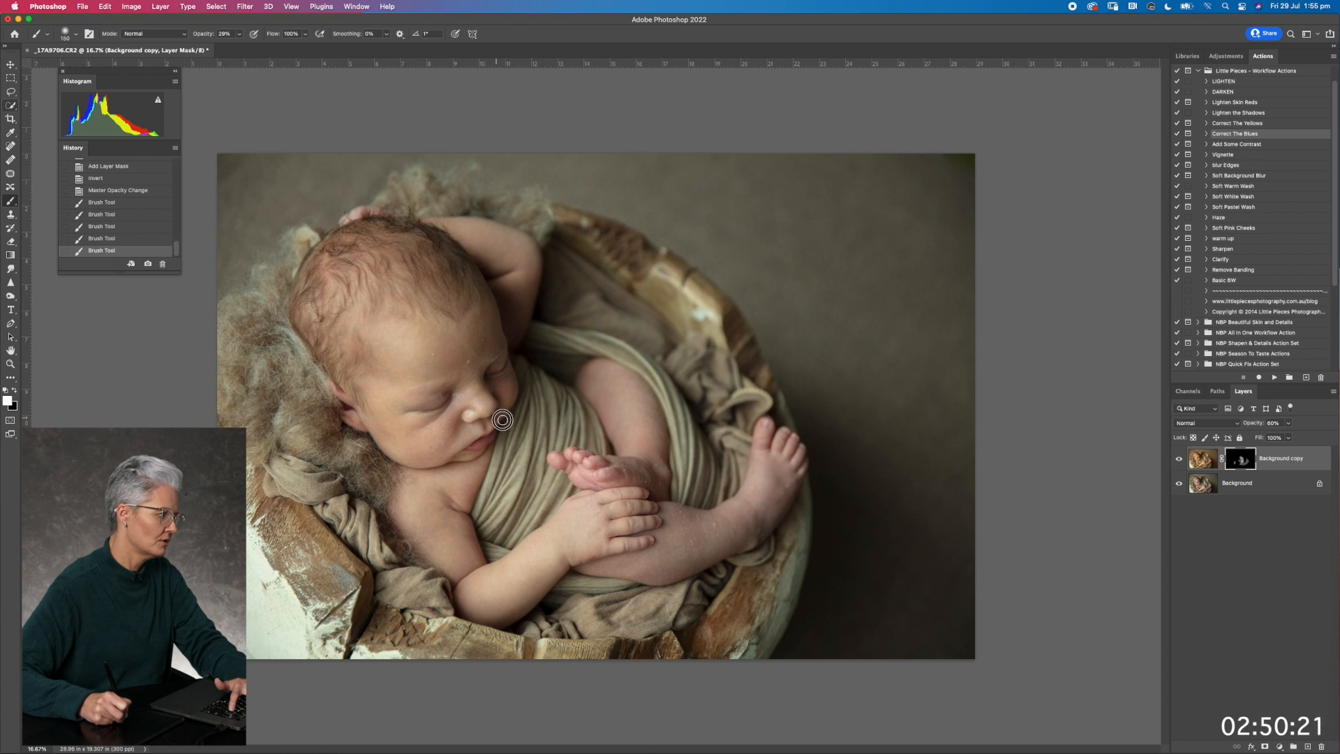
left_click_drag(458, 401, 457, 391)
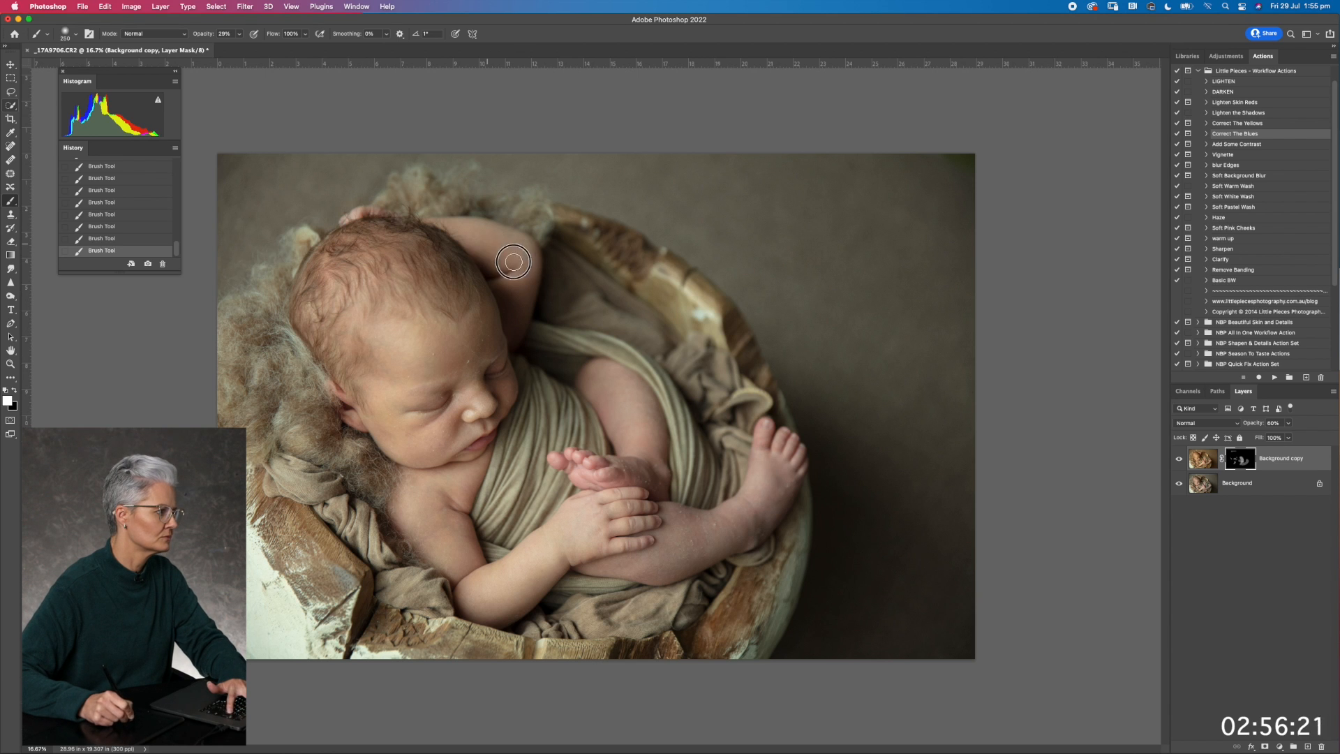
key("bracketright")
key("bracketright")
key("bracketright")
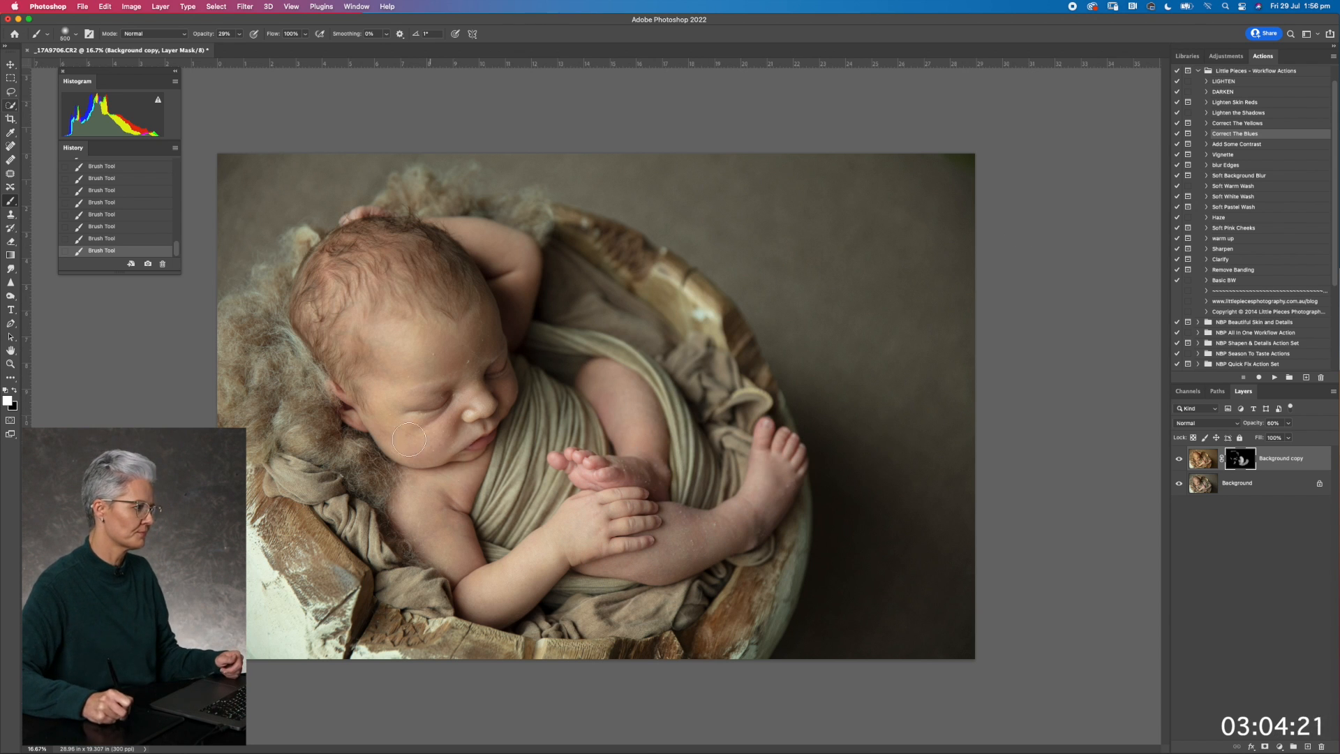
key("super+e")
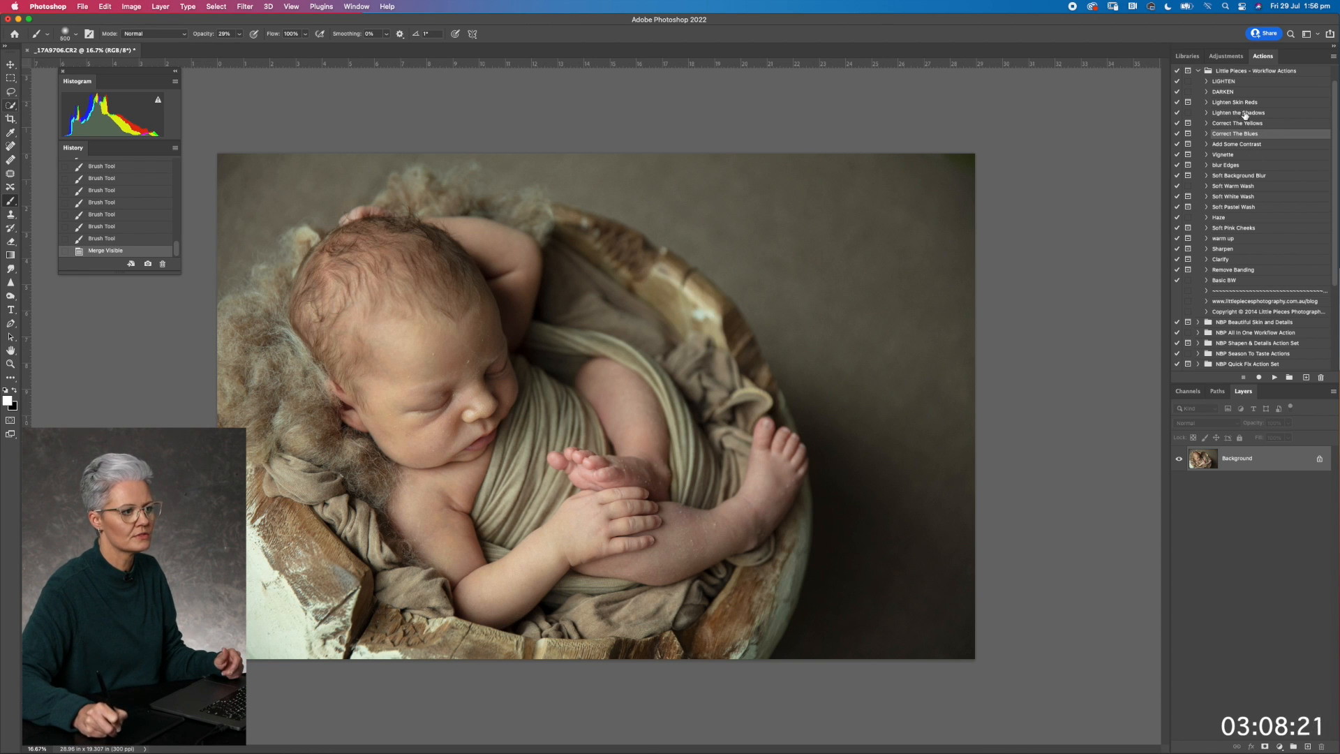
Run the Soft Baby Skin action from the NBP Beautiful Skin and Details set and raise the brush opacity to 100%
left_click(1198, 322)
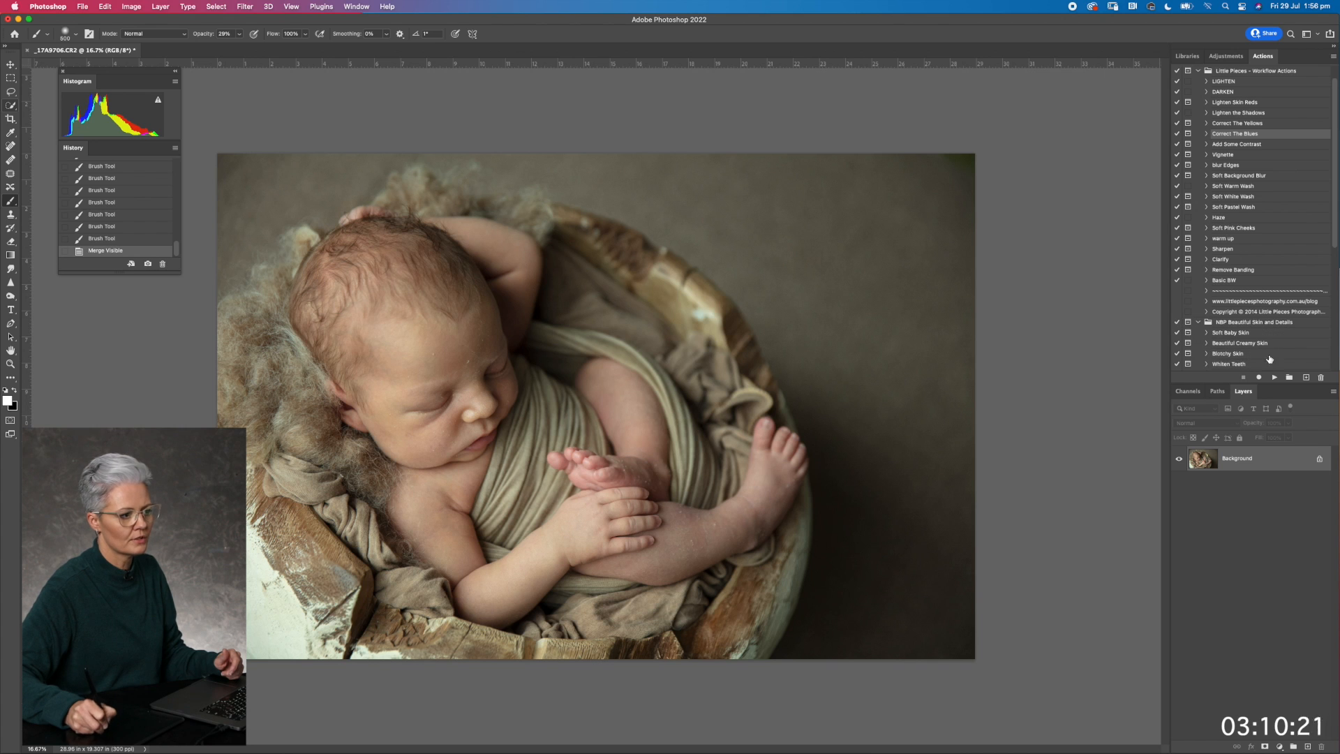
left_click(1232, 333)
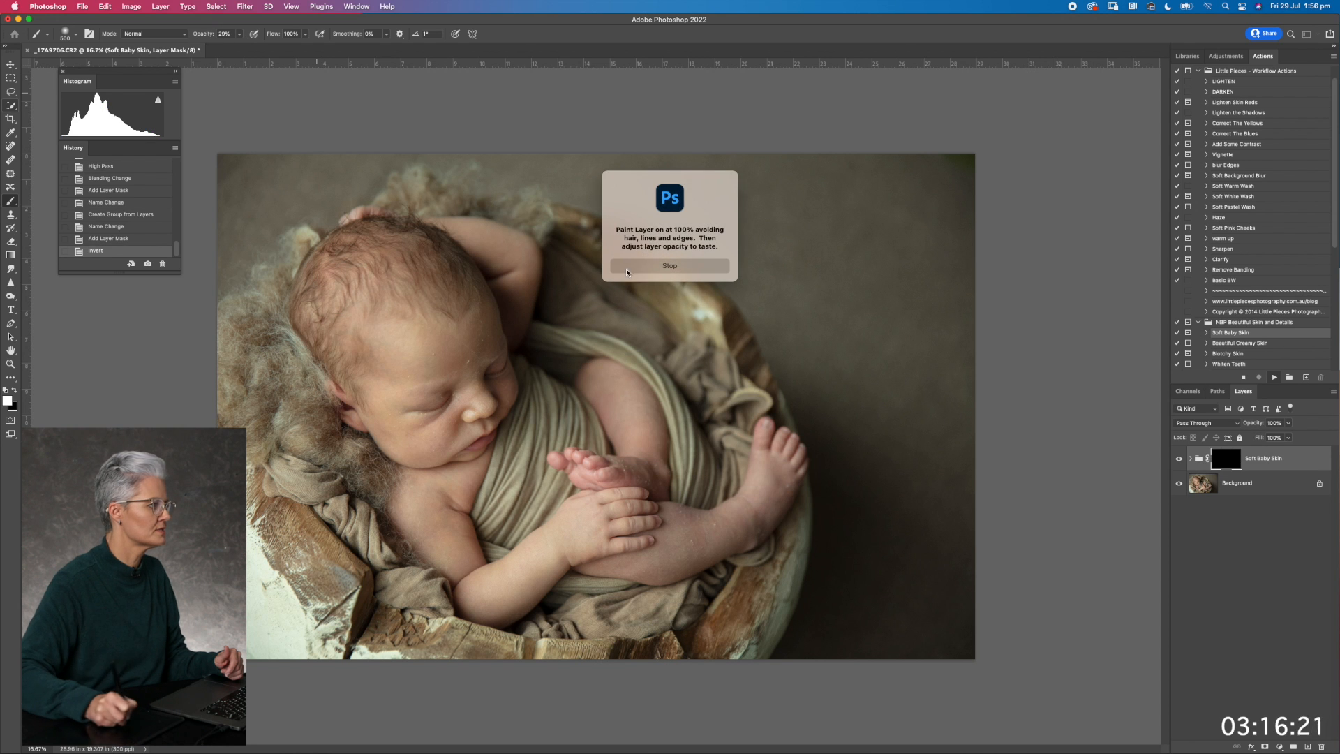
left_click(669, 266)
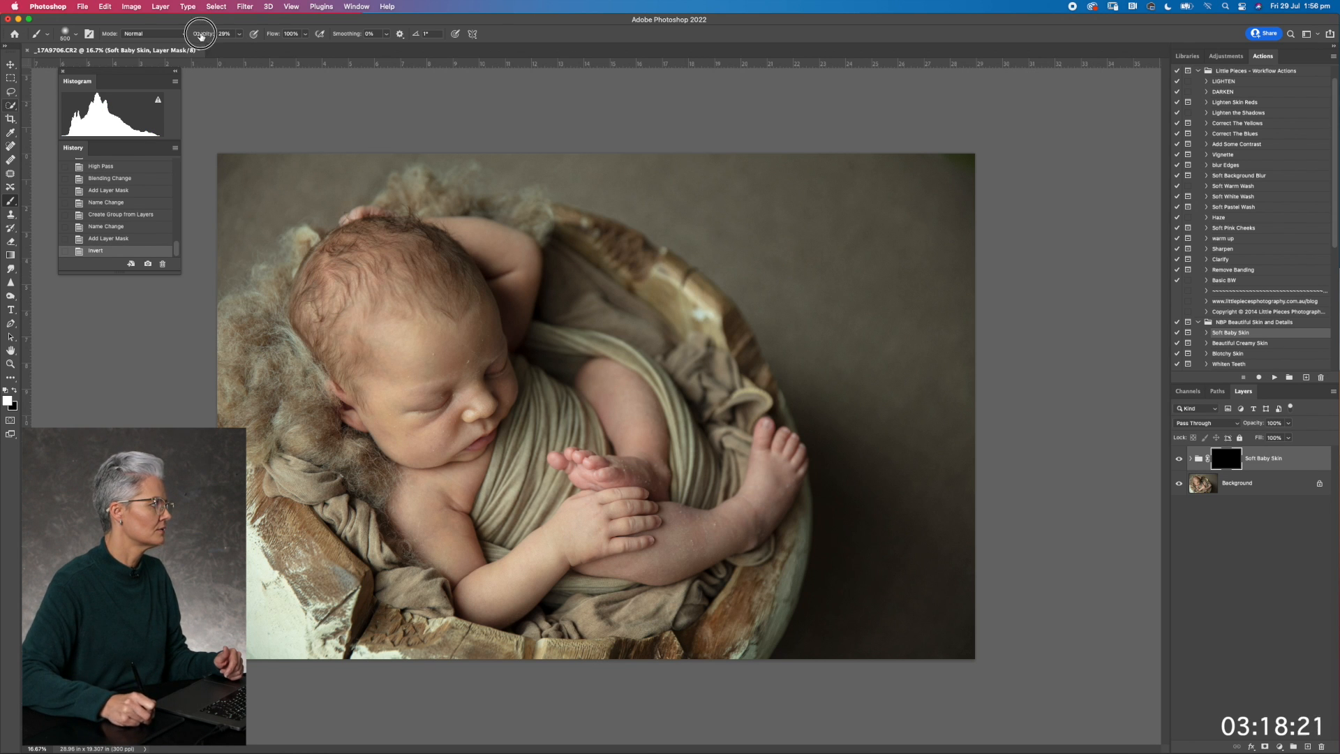
left_click_drag(201, 36, 300, 42)
Paint on the Soft Baby Skin mask over the baby's cheek, nose bridge and forehead, avoiding hair, lines and edges
key("super+plus")
key("super+plus")
mouse_move(513, 165)
left_mouse_down()
mouse_move(570, 126)
mouse_move(786, 182)
mouse_move(807, 164)
left_mouse_up()
key("bracketleft")
key("bracketleft")
key("bracketleft")
mouse_move(654, 380)
left_mouse_down()
mouse_move(563, 450)
mouse_move(505, 420)
mouse_move(479, 431)
mouse_move(490, 466)
mouse_move(560, 494)
mouse_move(528, 498)
mouse_move(550, 504)
mouse_move(603, 499)
mouse_move(639, 451)
mouse_move(580, 472)
left_mouse_up()
key("bracketright")
key("bracketright")
mouse_move(666, 411)
left_mouse_down()
mouse_move(674, 309)
mouse_move(691, 400)
mouse_move(640, 293)
mouse_move(686, 320)
mouse_move(718, 264)
mouse_move(697, 242)
mouse_move(663, 239)
left_mouse_up()
key("bracketleft")
key("bracketleft")
key("bracketright")
key("bracketright")
key("bracketright")
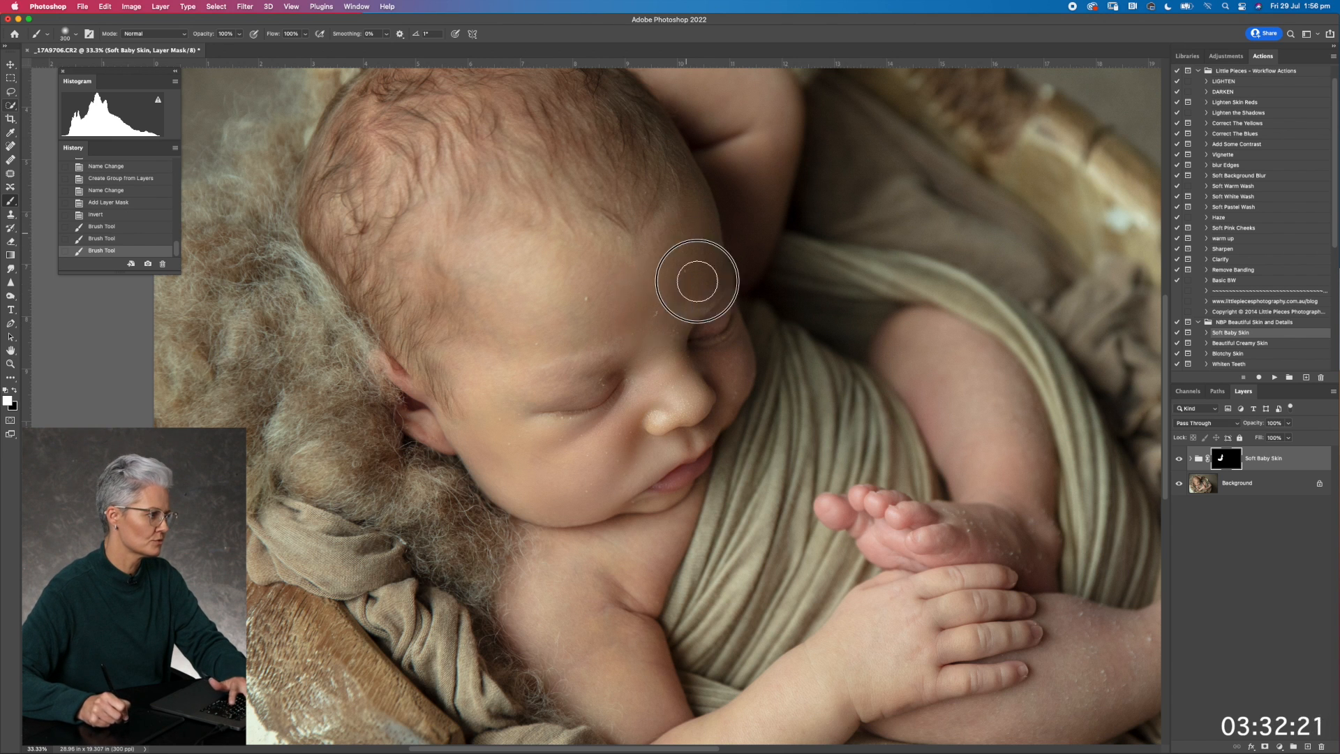
Paint the skin softening over the chin, shoulder, arm, back of the hand and thigh, avoiding the fingers and edges
key("bracketleft")
key("bracketleft")
key("bracketleft")
key("bracketleft")
left_click_drag(587, 492, 592, 517)
left_click_drag(568, 604, 523, 443)
key("bracketleft")
mouse_move(567, 377)
left_mouse_down()
mouse_move(581, 351)
mouse_move(591, 416)
mouse_move(494, 390)
mouse_move(452, 414)
mouse_move(546, 450)
left_mouse_up()
key("bracketright")
key("bracketright")
key("bracketright")
mouse_move(592, 502)
left_mouse_down()
mouse_move(689, 652)
mouse_move(607, 623)
mouse_move(608, 593)
mouse_move(658, 642)
mouse_move(758, 575)
mouse_move(735, 536)
mouse_move(660, 572)
mouse_move(798, 487)
mouse_move(844, 414)
mouse_move(846, 513)
left_mouse_up()
mouse_move(969, 373)
left_mouse_down()
mouse_move(965, 344)
mouse_move(964, 357)
left_mouse_up()
key("bracketleft")
key("bracketleft")
mouse_move(867, 224)
left_mouse_down()
mouse_move(865, 168)
mouse_move(908, 166)
mouse_move(967, 259)
mouse_move(910, 212)
left_mouse_up()
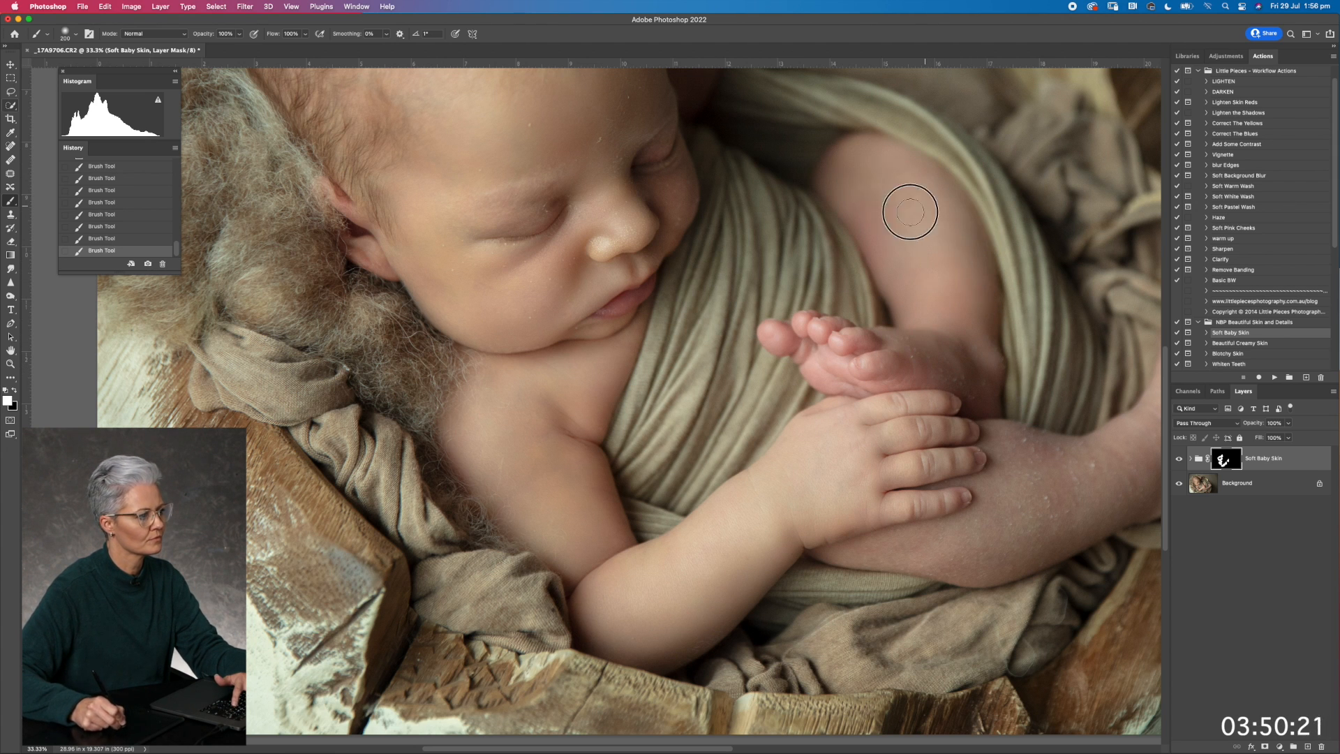
Continue the Soft Baby Skin mask over the baby's lower leg and foot, leaving out the toes
scroll(817, 418, "down", 5)
scroll(817, 419, "right", 7)
mouse_move(660, 394)
left_mouse_down()
mouse_move(615, 390)
mouse_move(777, 407)
mouse_move(804, 376)
mouse_move(785, 343)
mouse_move(763, 364)
mouse_move(775, 372)
mouse_move(799, 324)
mouse_move(764, 335)
mouse_move(775, 302)
mouse_move(863, 319)
mouse_move(934, 225)
mouse_move(941, 268)
mouse_move(908, 296)
mouse_move(953, 176)
mouse_move(937, 166)
mouse_move(985, 217)
mouse_move(957, 265)
mouse_move(970, 273)
mouse_move(928, 328)
mouse_move(862, 329)
left_mouse_up()
key("]")
key("[")
key("[")
Use the red mask overlay to find and paint in missed skin on the shoulder, forearm and lower leg
key("\\")
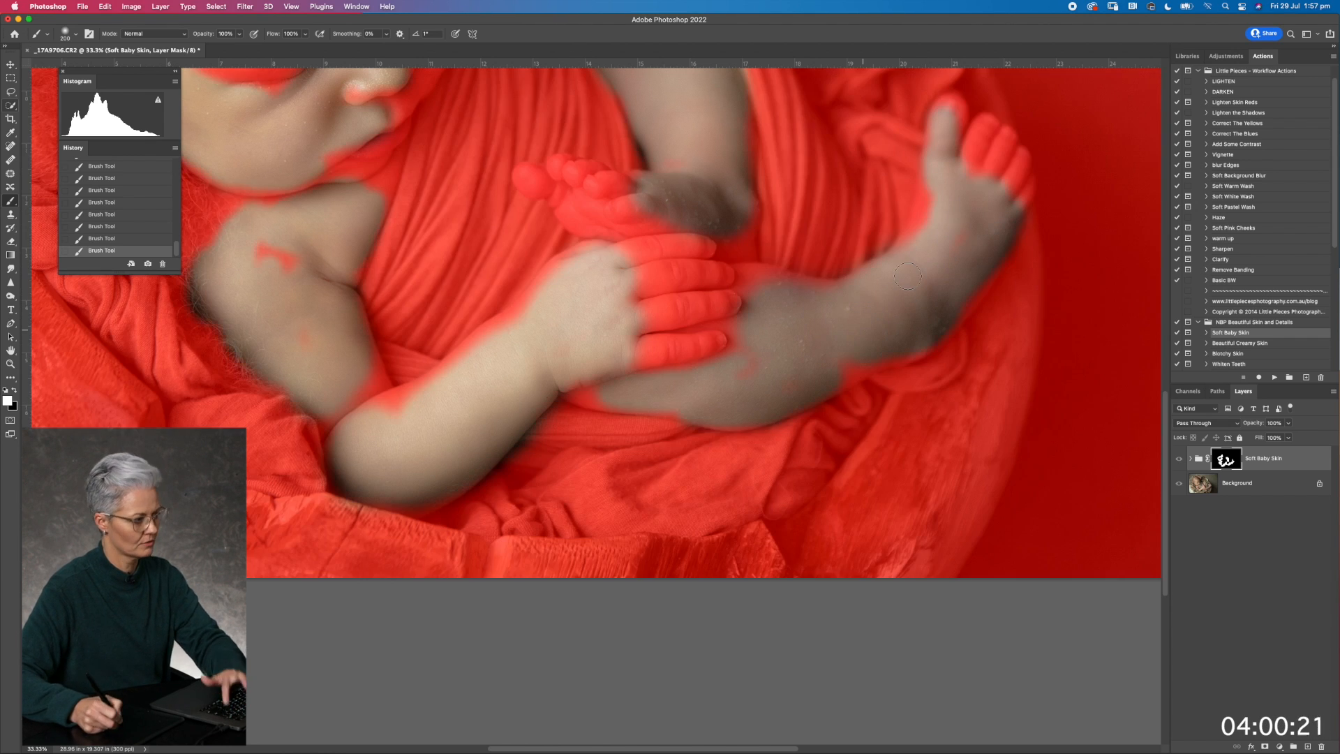
left_click_drag(765, 334, 898, 544)
mouse_move(385, 464)
left_mouse_down()
mouse_move(409, 449)
mouse_move(446, 580)
left_mouse_up()
mouse_move(483, 626)
left_mouse_down()
mouse_move(545, 619)
mouse_move(745, 522)
left_mouse_up()
mouse_move(959, 561)
left_mouse_down()
mouse_move(881, 567)
mouse_move(984, 577)
mouse_move(1035, 497)
left_mouse_up()
left_click_drag(742, 217, 798, 406)
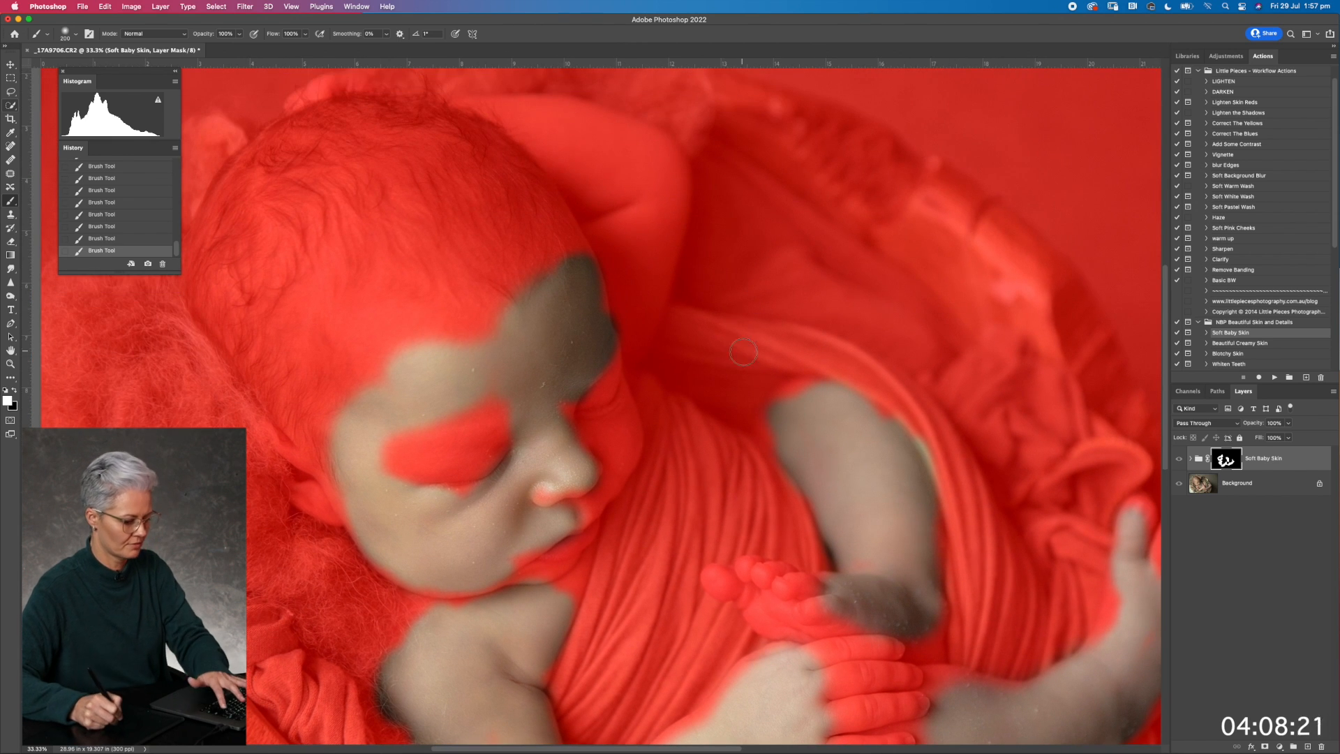
key("backslash")
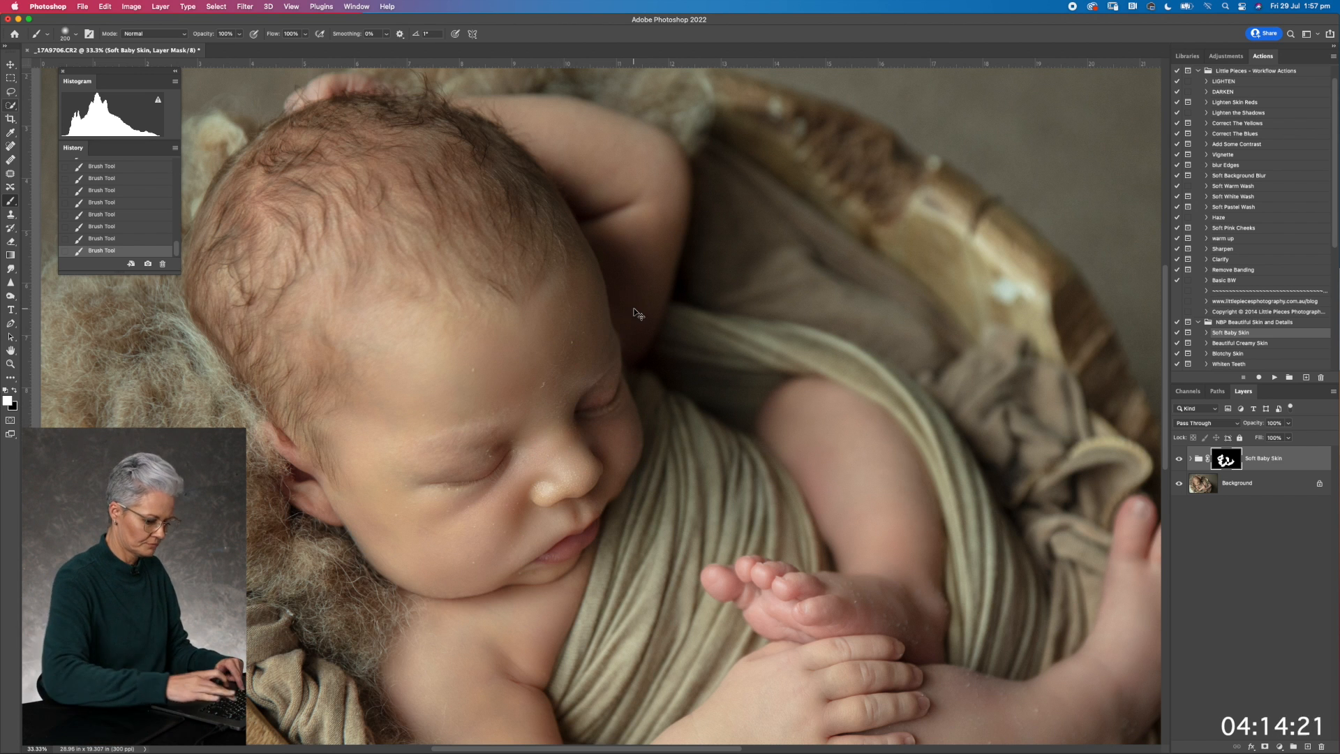
Compare the photo with and without skin softening, reduce the Soft Baby Skin group's opacity to 83% and merge the visible layers
key("super+minus")
mouse_move(655, 207)
left_mouse_down()
mouse_move(693, 116)
mouse_move(688, 96)
left_mouse_up()
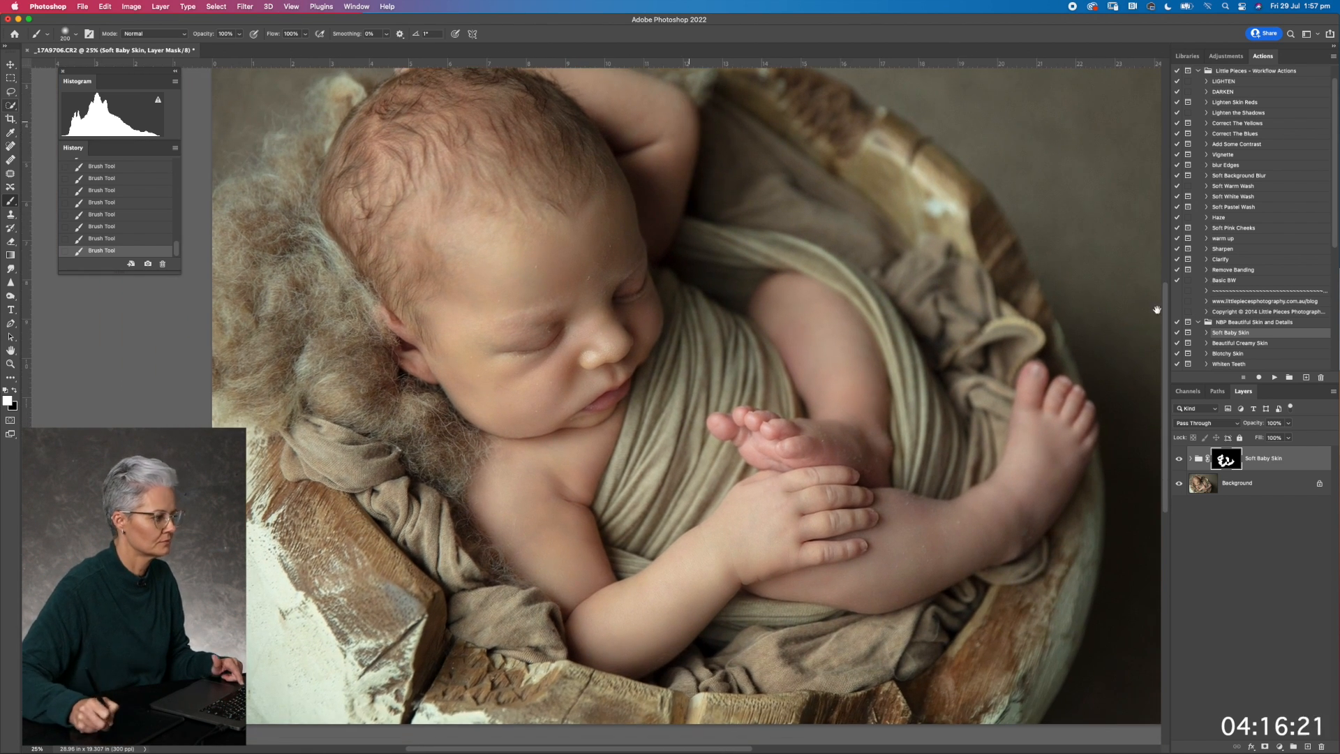
left_click(1178, 457)
left_click(1178, 459)
left_click_drag(1249, 427, 1253, 426)
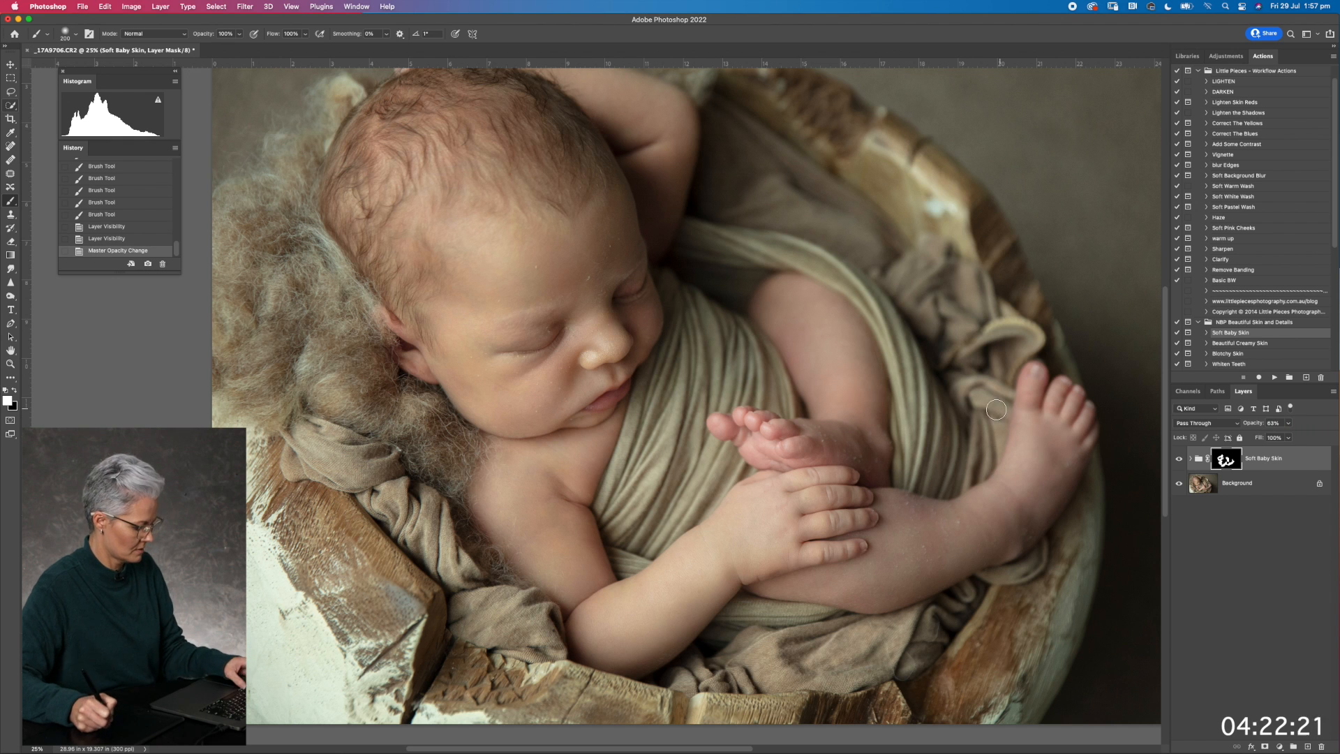
key("super+shift+e")
key("super+0")
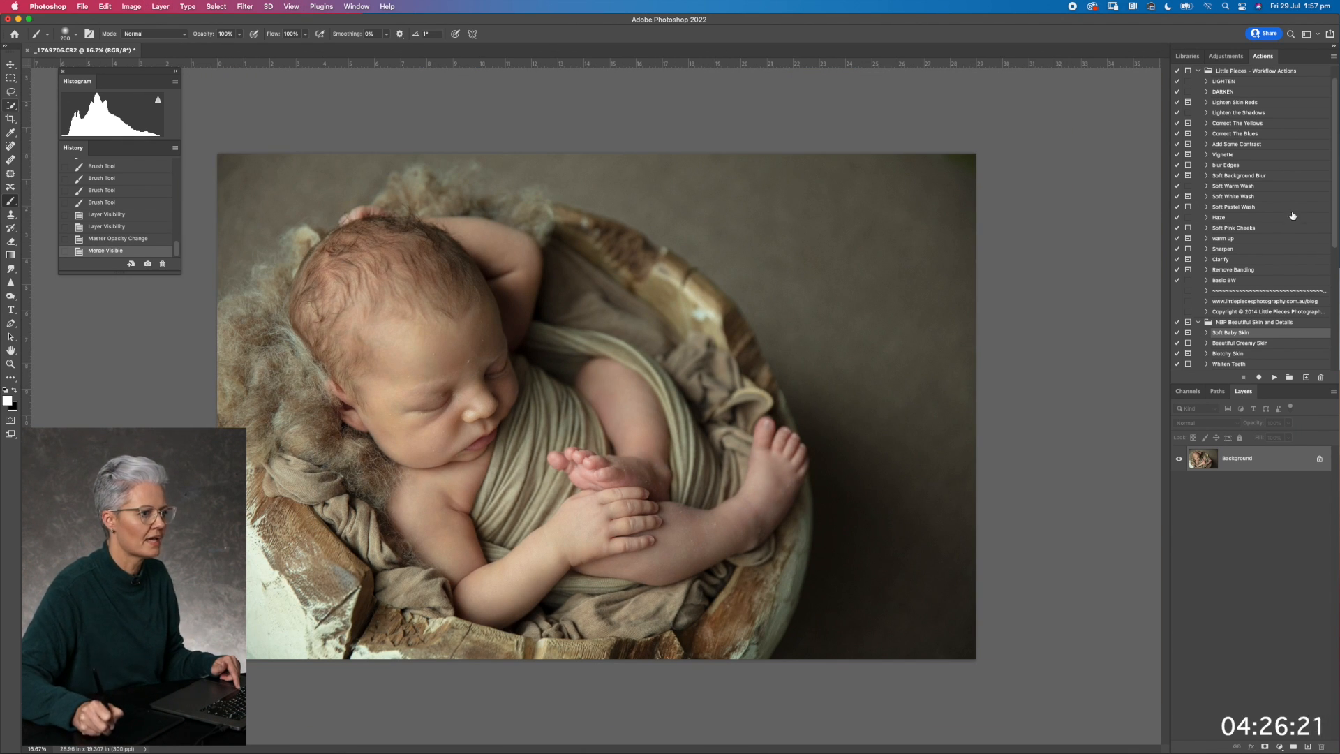
Run the Neutral Boost action from the NBP Quick Fix Action Set on the photo
scroll(1333, 237, "up", 1)
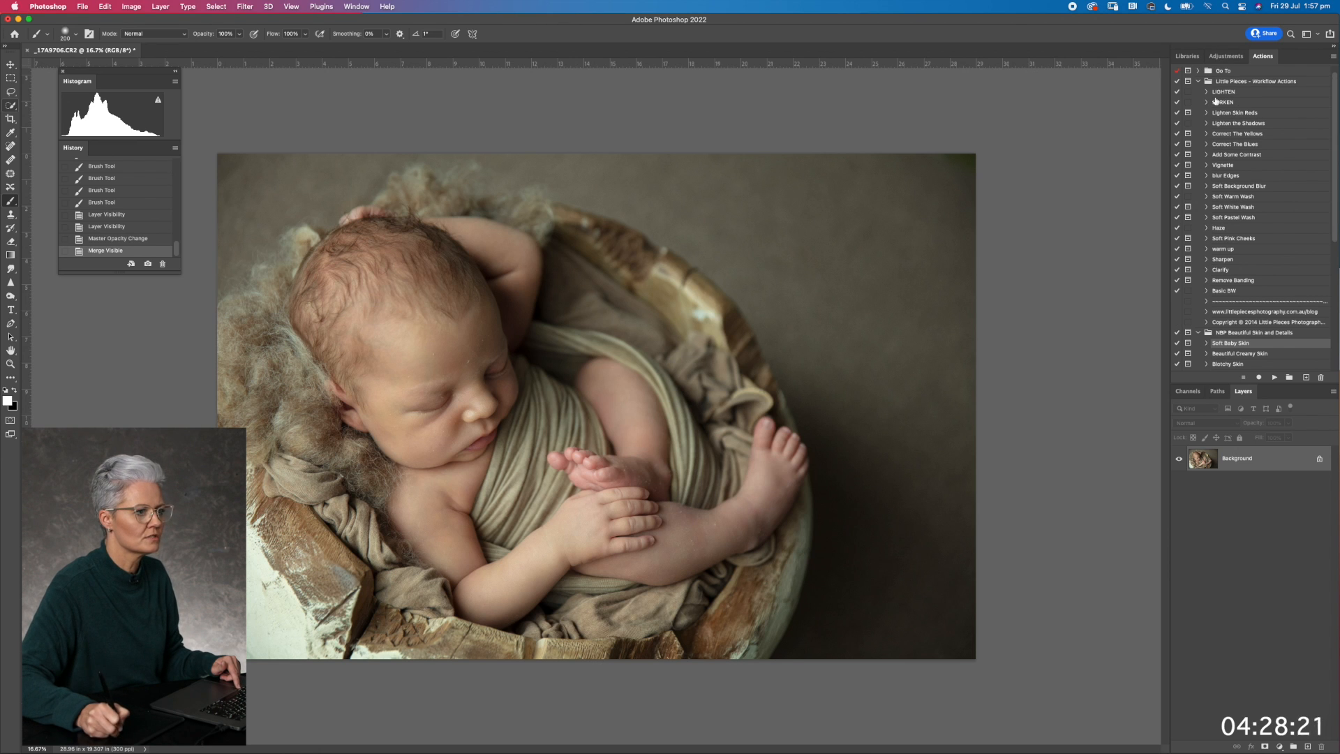
left_click(1199, 333)
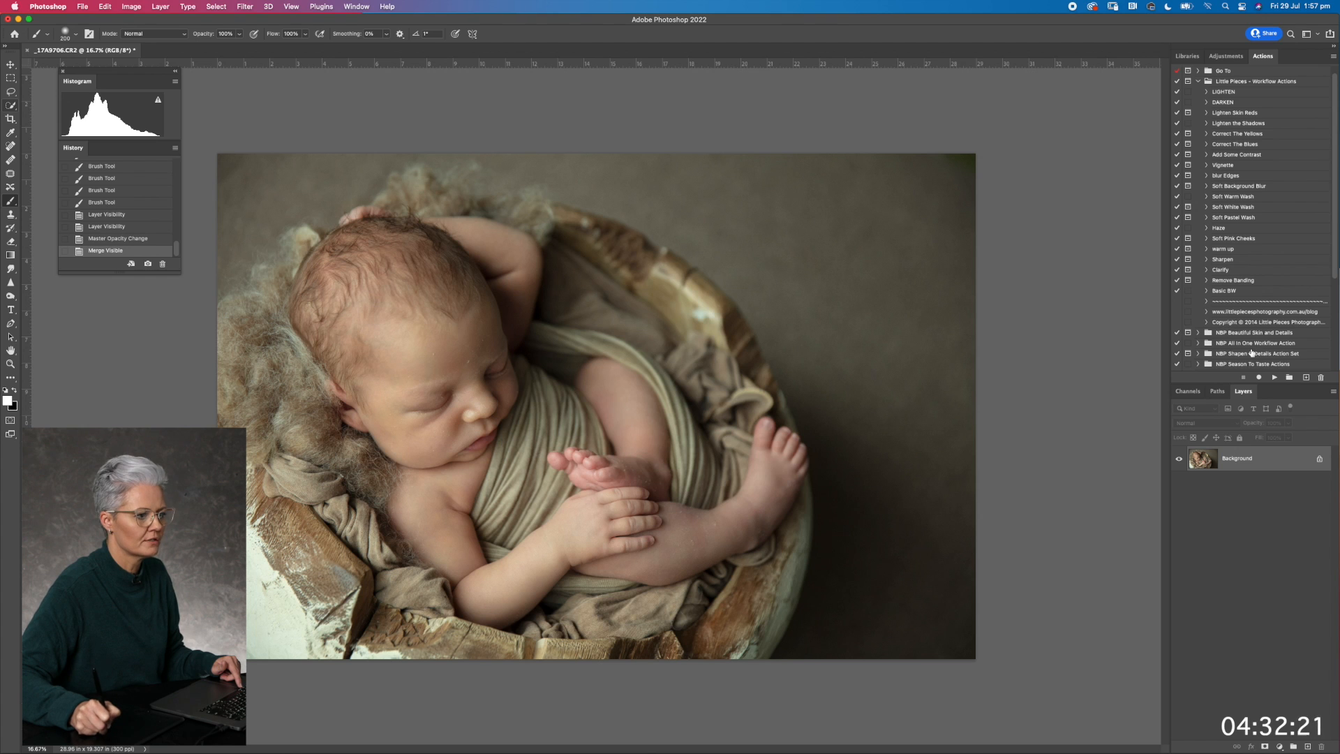
left_click_drag(1331, 246, 1333, 272)
left_click(1199, 332)
left_click_drag(1333, 212, 1333, 290)
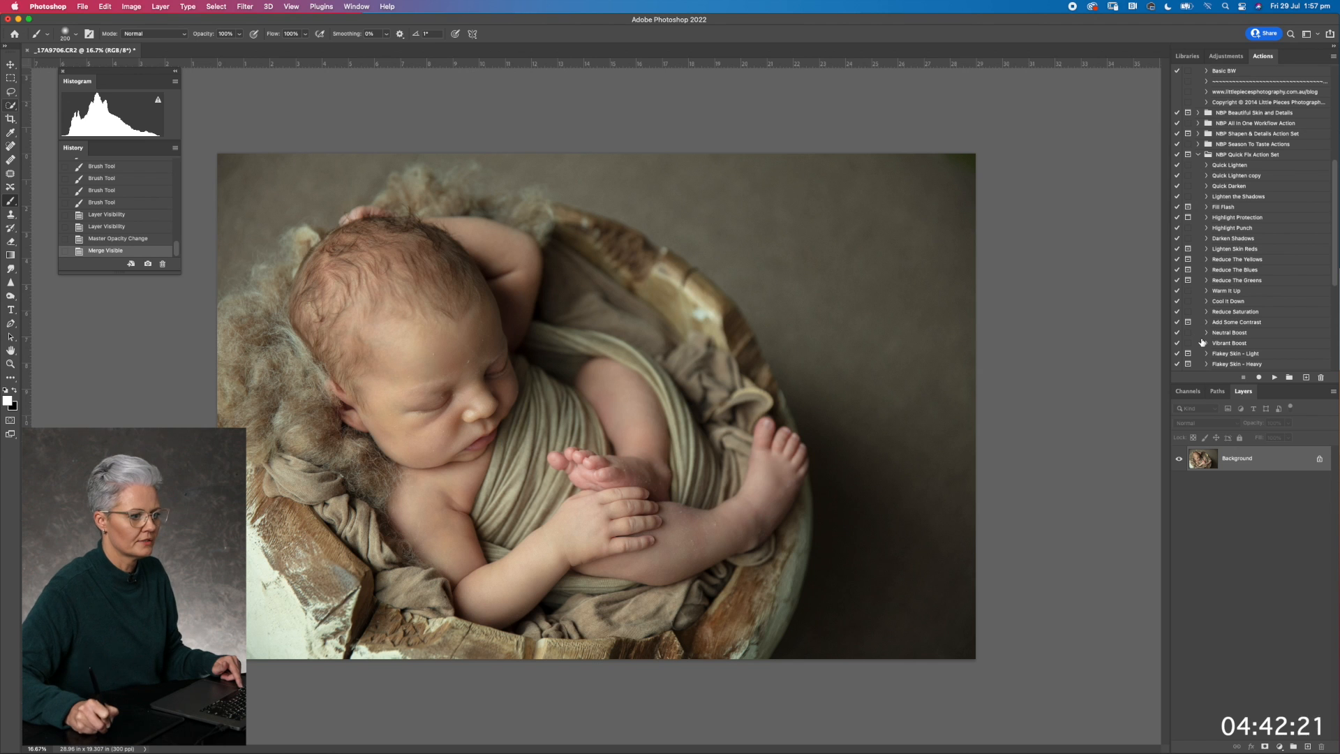
left_click(1223, 333)
left_click(1274, 377)
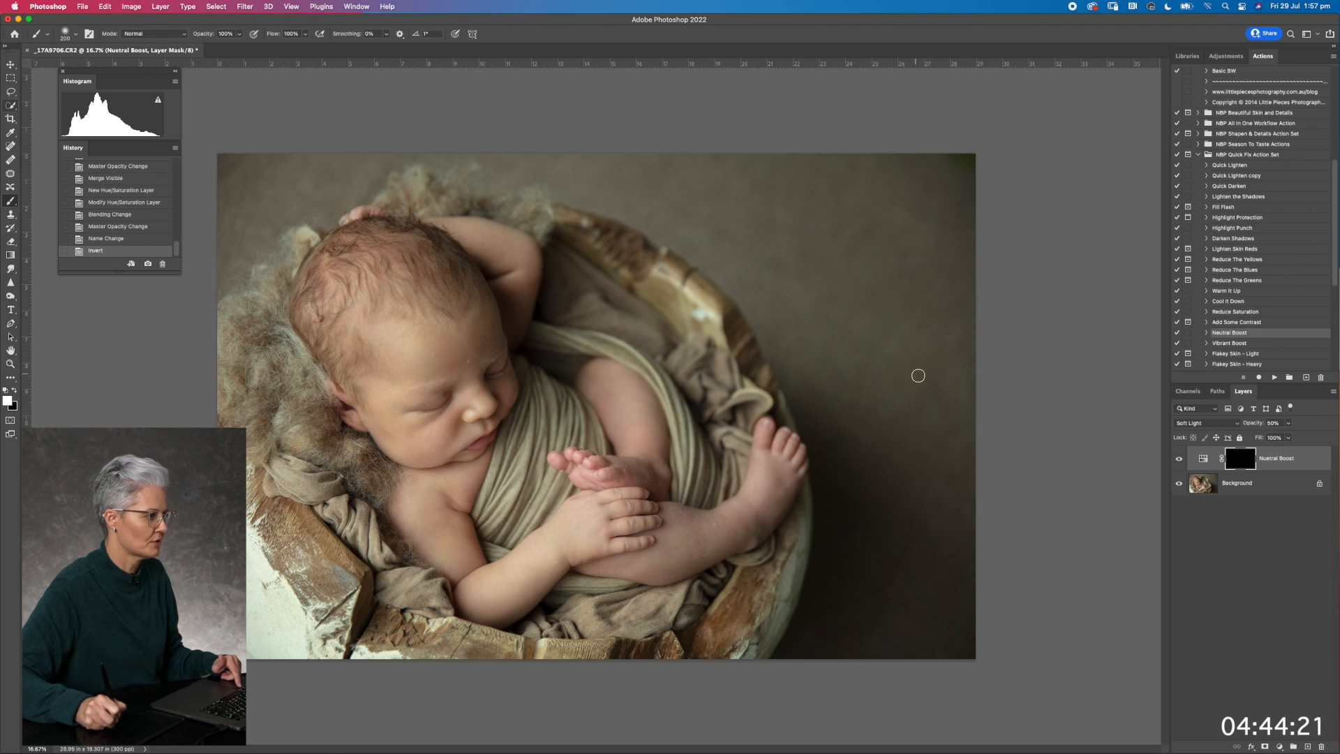
Invert the Neutral Boost layer's mask to apply the effect across the whole photo and lower the layer's opacity to 20%
key("super+i")
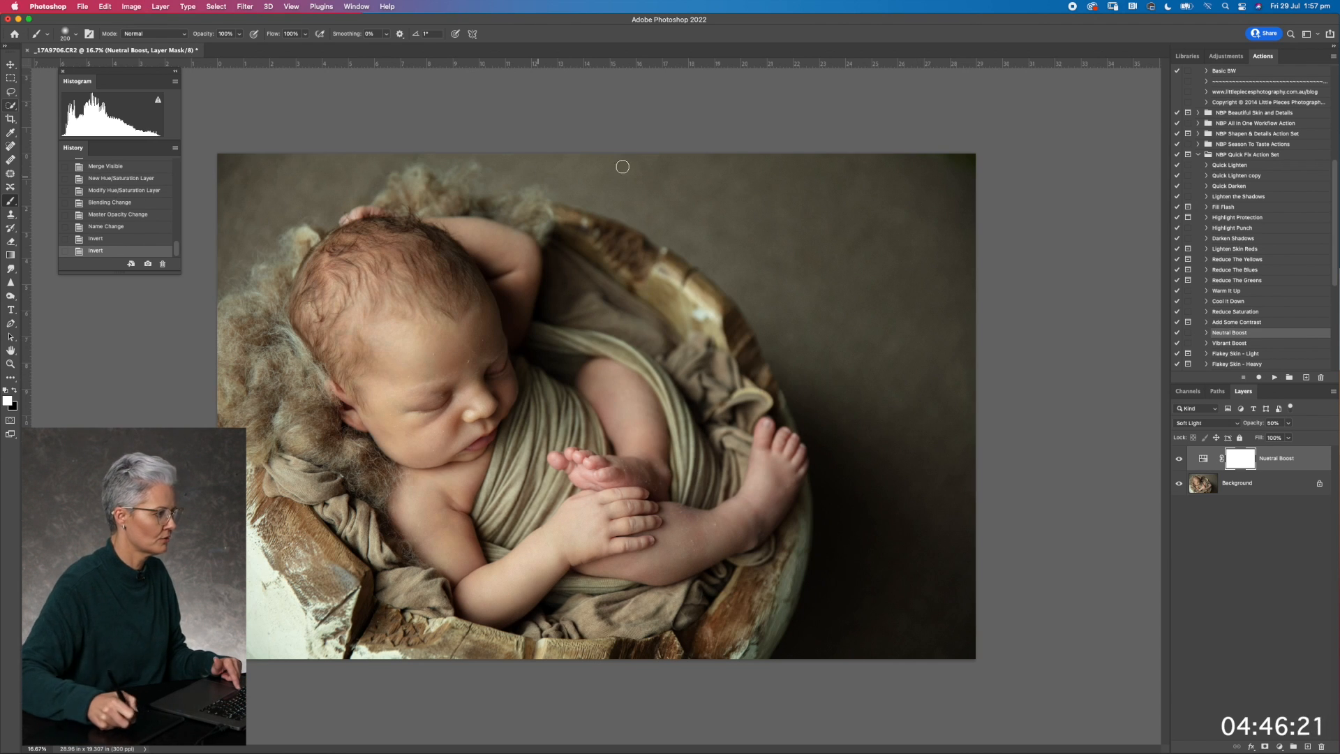
left_click(1288, 424)
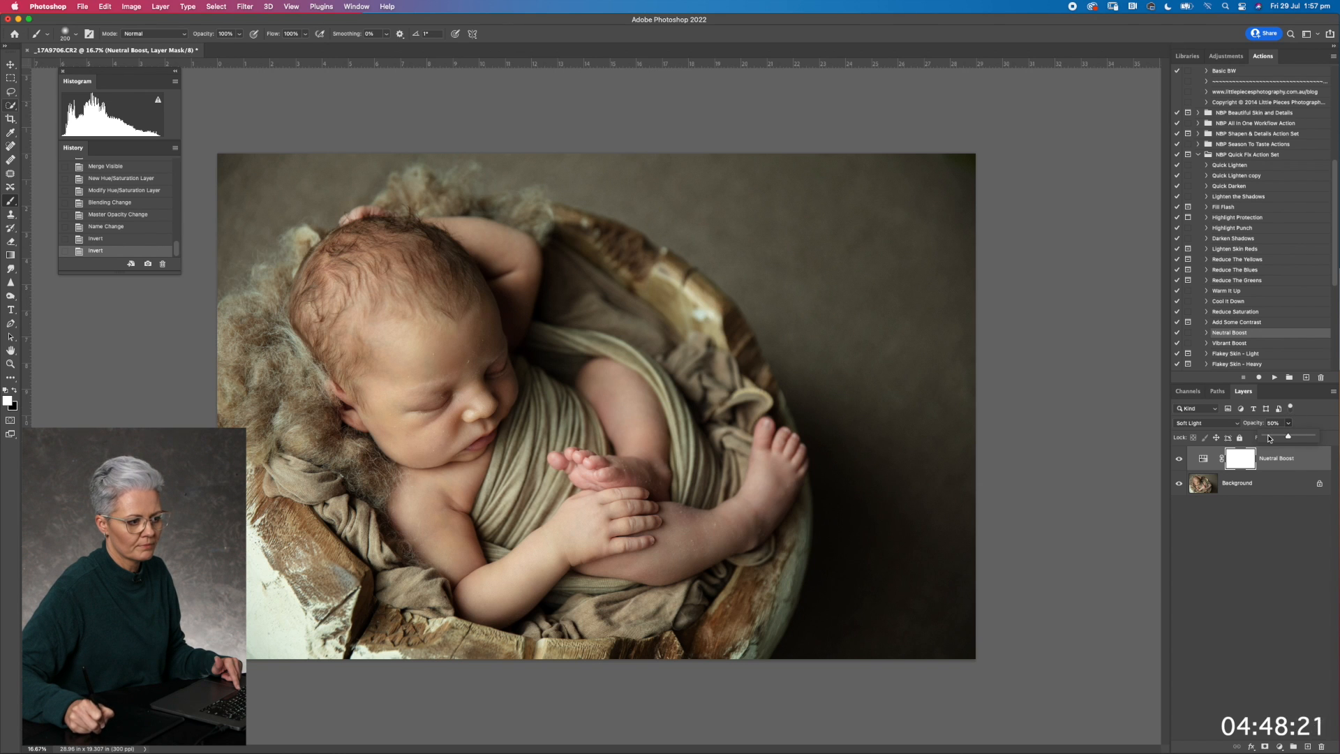
left_click_drag(1276, 436, 1273, 436)
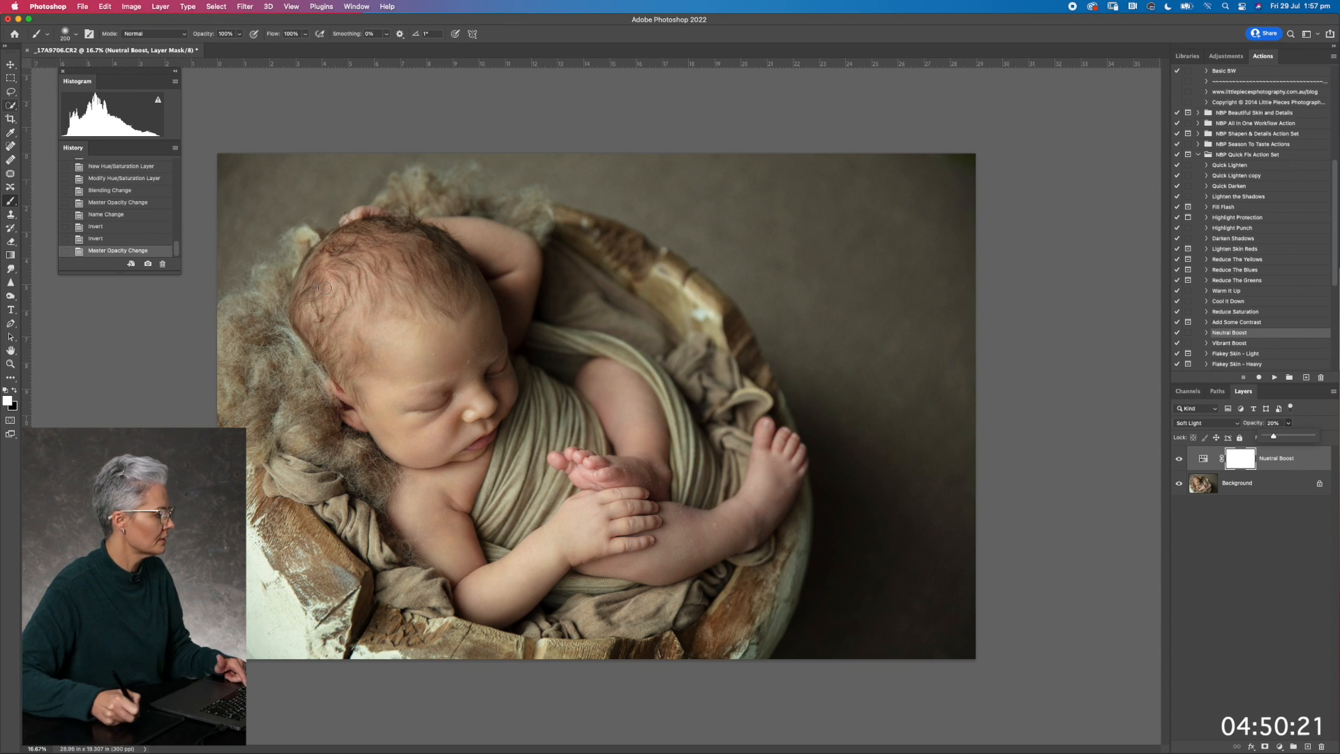
Mask the Neutral Boost effect out of the pale bowl edge in the photo's lower-left corner with a larger black brush
key("]")
key("]")
key("]")
key("]")
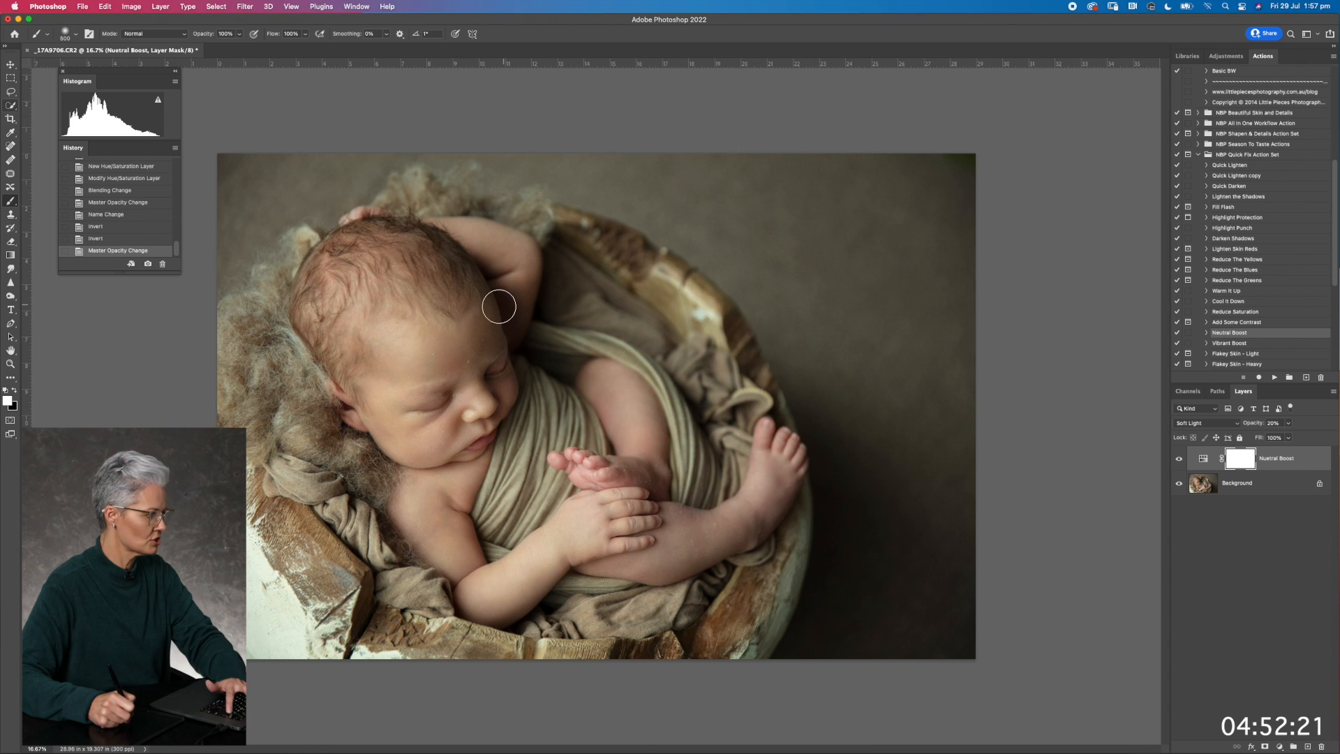
key("x")
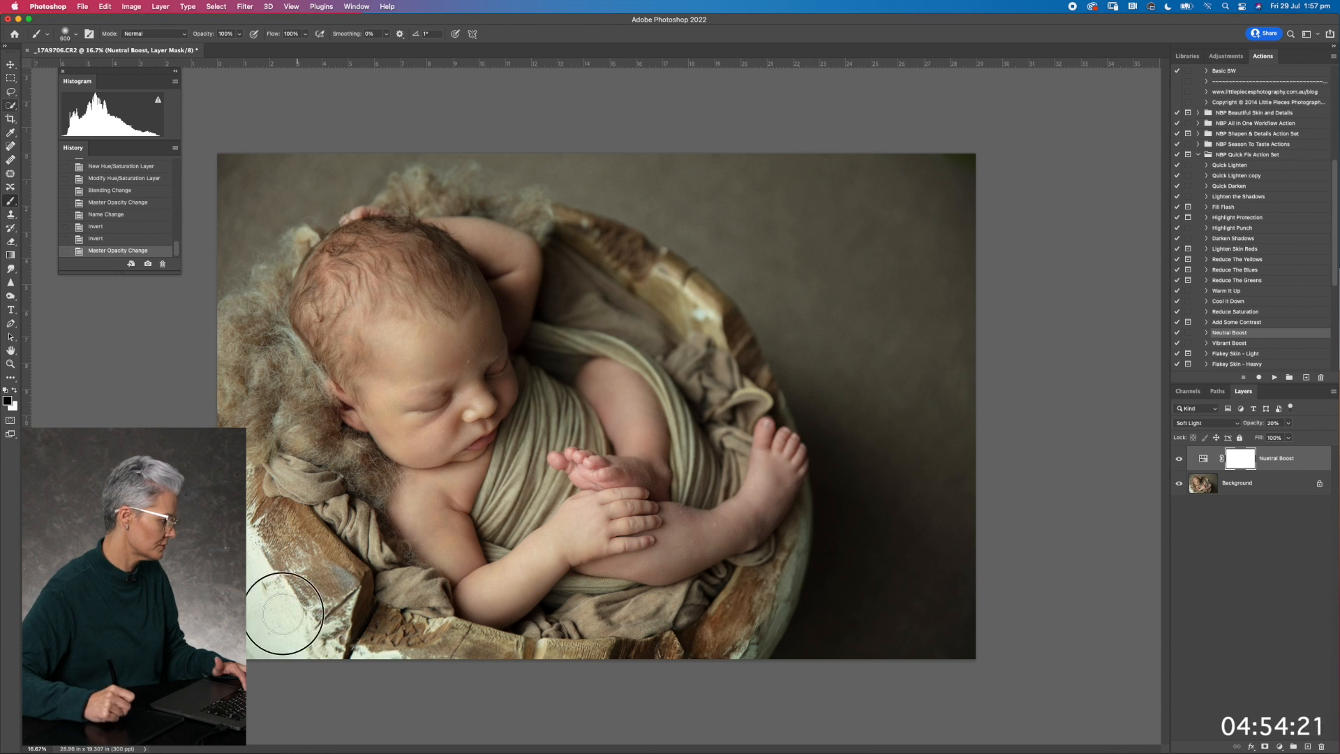
mouse_move(290, 675)
left_mouse_down()
mouse_move(286, 615)
mouse_move(468, 660)
left_mouse_up()
Compare the photo with and without the Neutral Boost layer and merge the visible layers
left_click(1180, 460)
left_click(1179, 460)
left_click(1179, 460)
left_click(1179, 460)
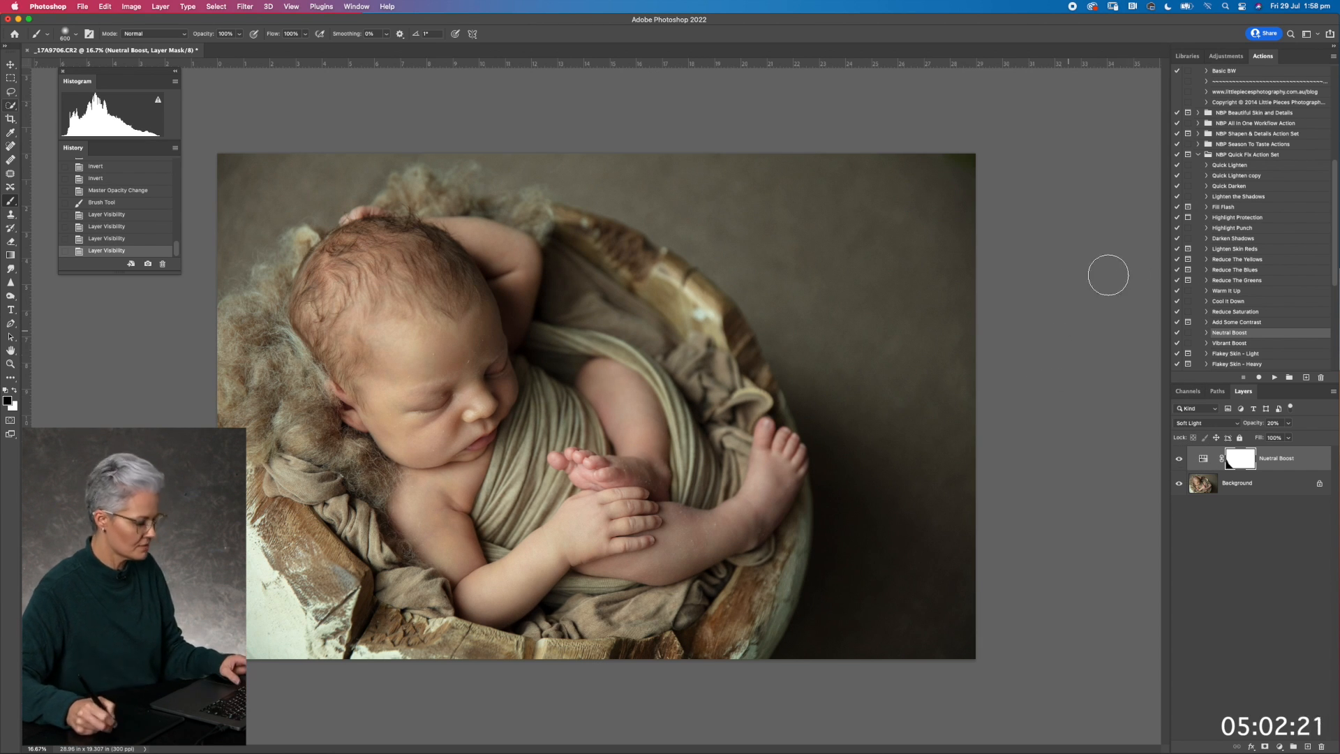
key("super+e")
key("x")
Apply the warm up action from Little Pieces - Workflow Actions at a reduced layer opacity and merge the visible layers
left_click_drag(1337, 224, 1337, 132)
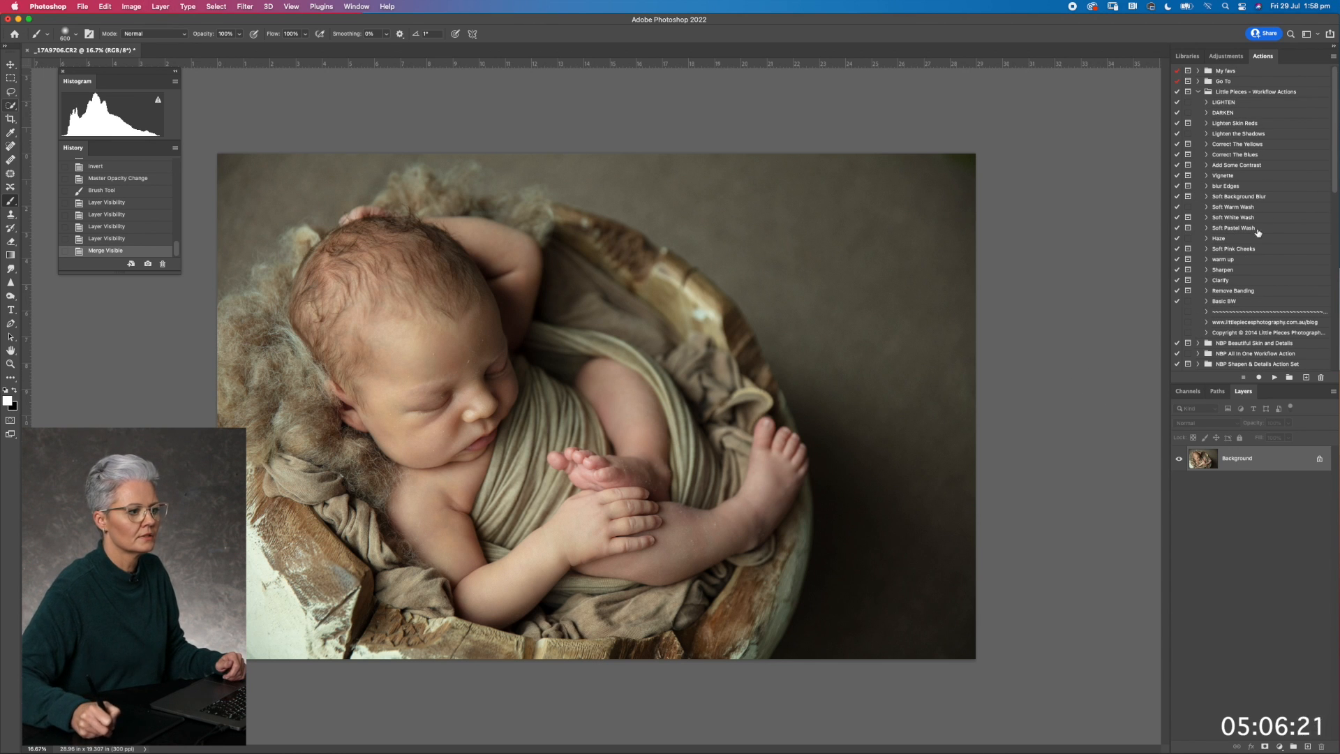
left_click(1223, 259)
left_click(1274, 377)
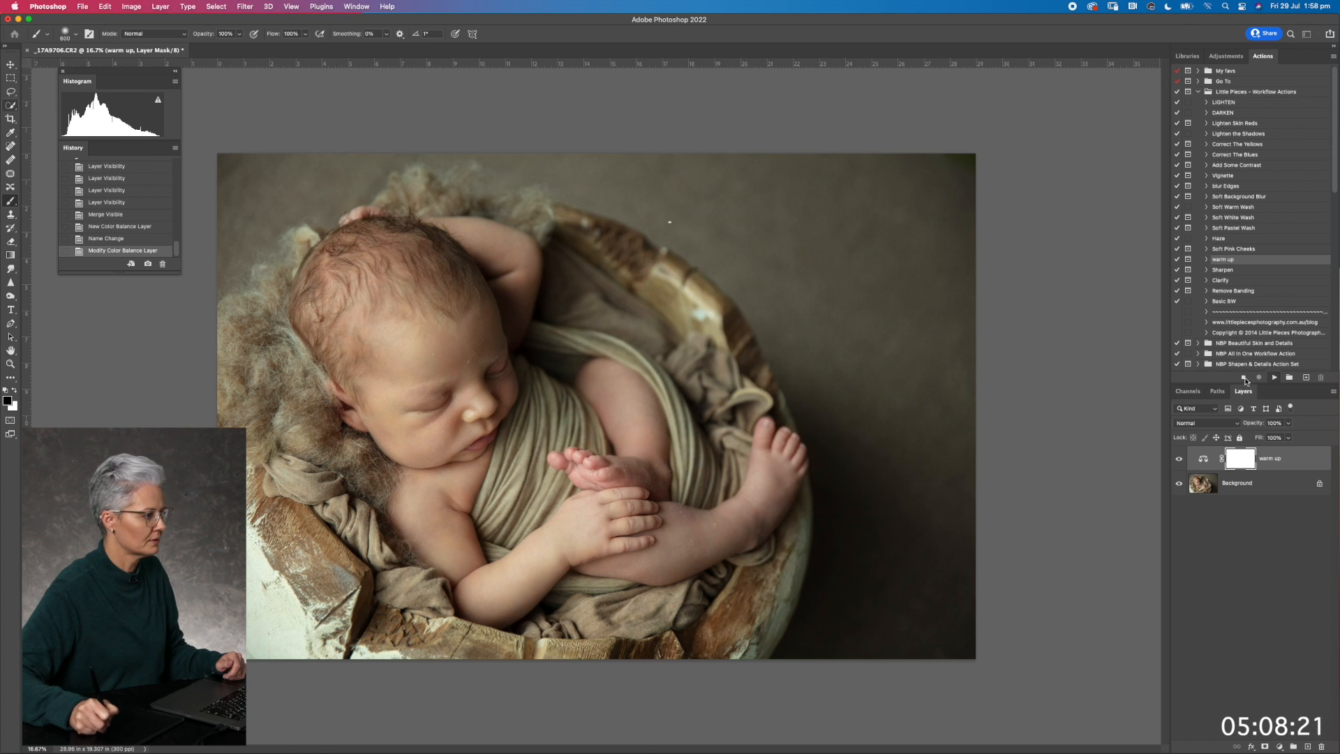
left_click(670, 252)
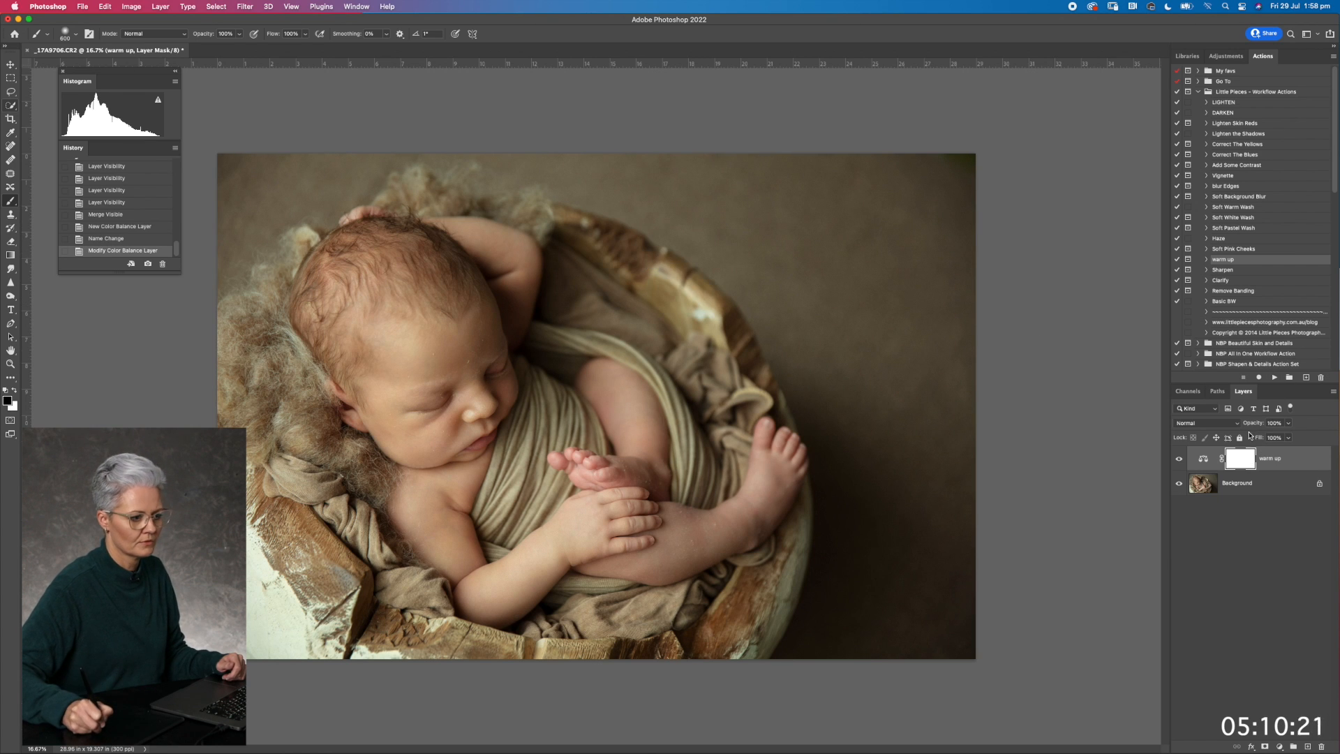
left_click_drag(1263, 424, 1257, 427)
key("super+shift+e")
key("x")
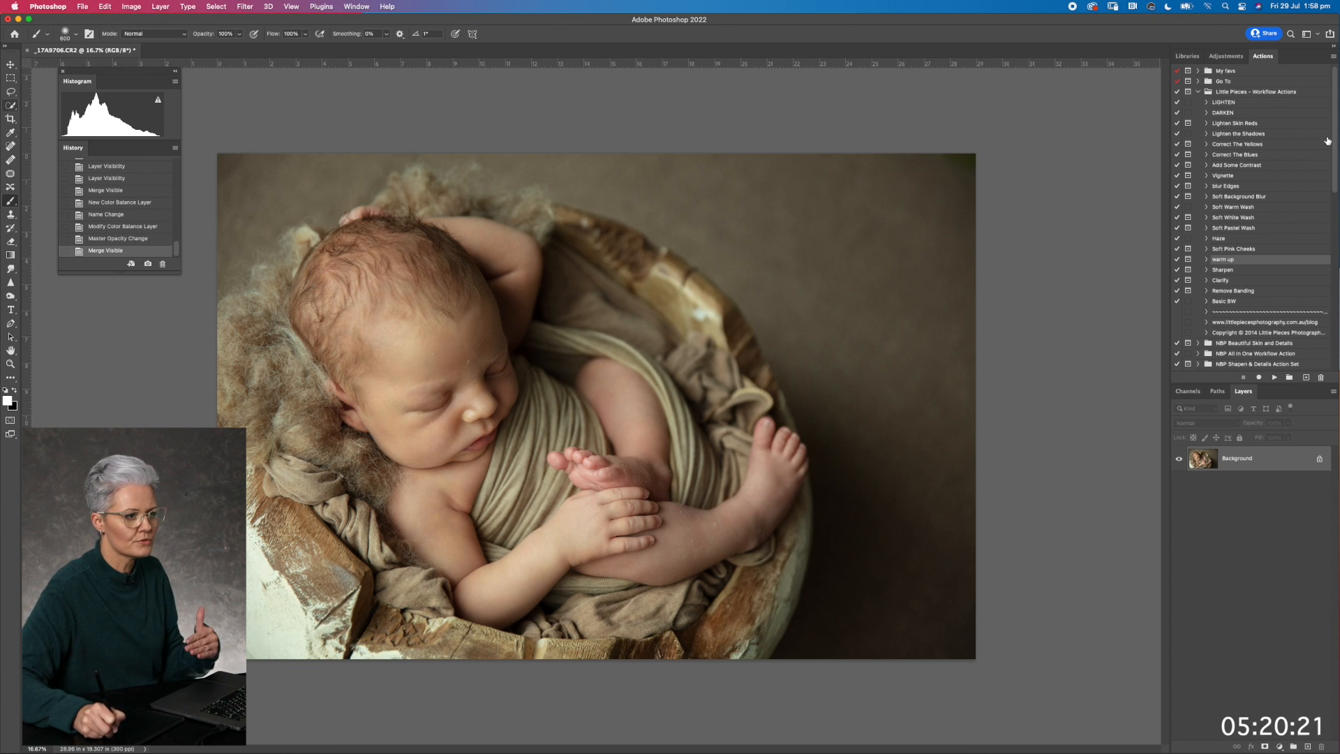
Run the Star Anise action from the NBP Season To Taste Actions on the photo
scroll(1332, 139, "down", 5)
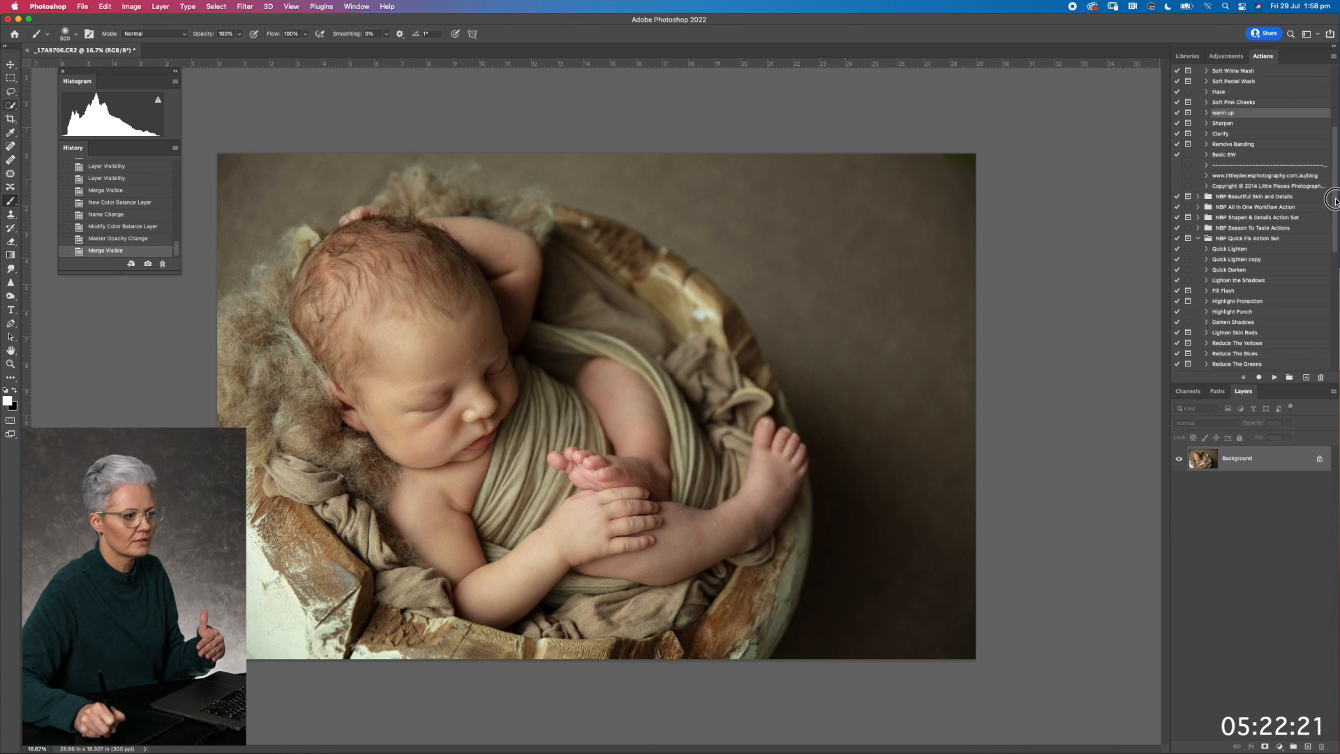
left_click(1198, 229)
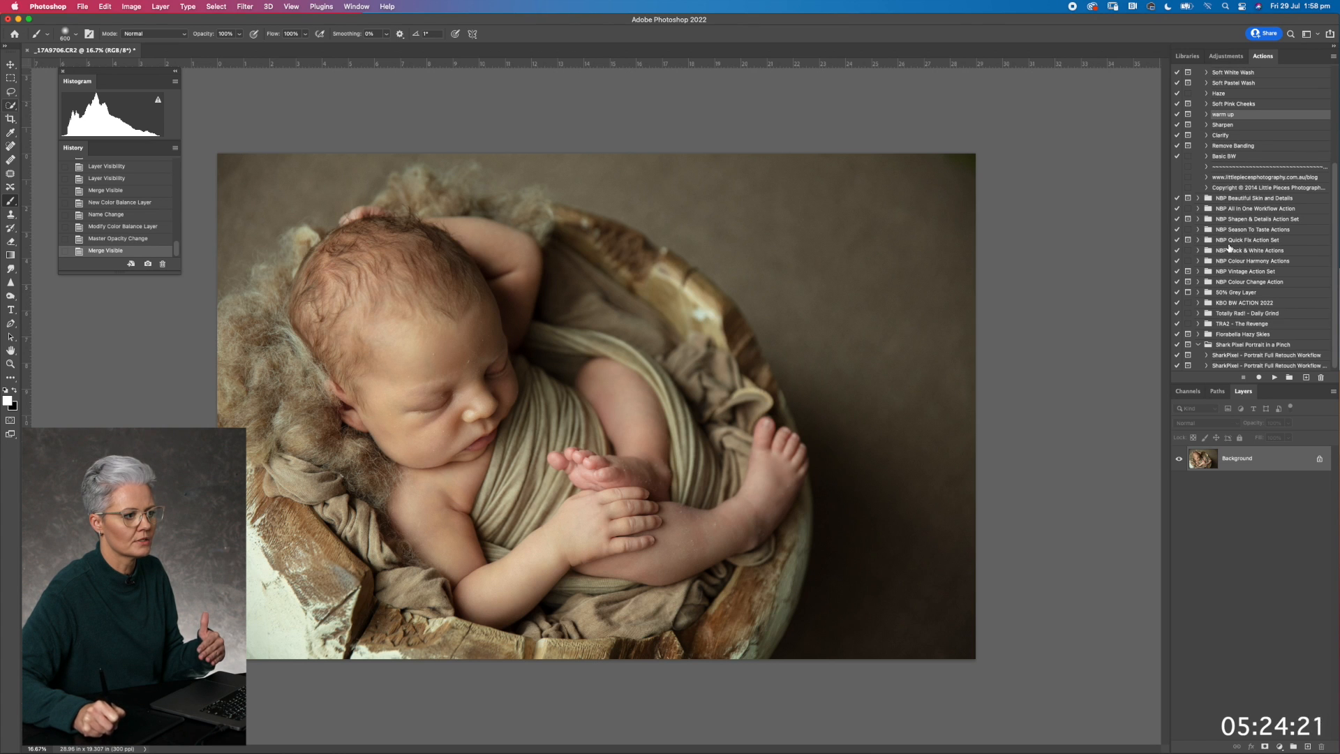
left_click(1198, 230)
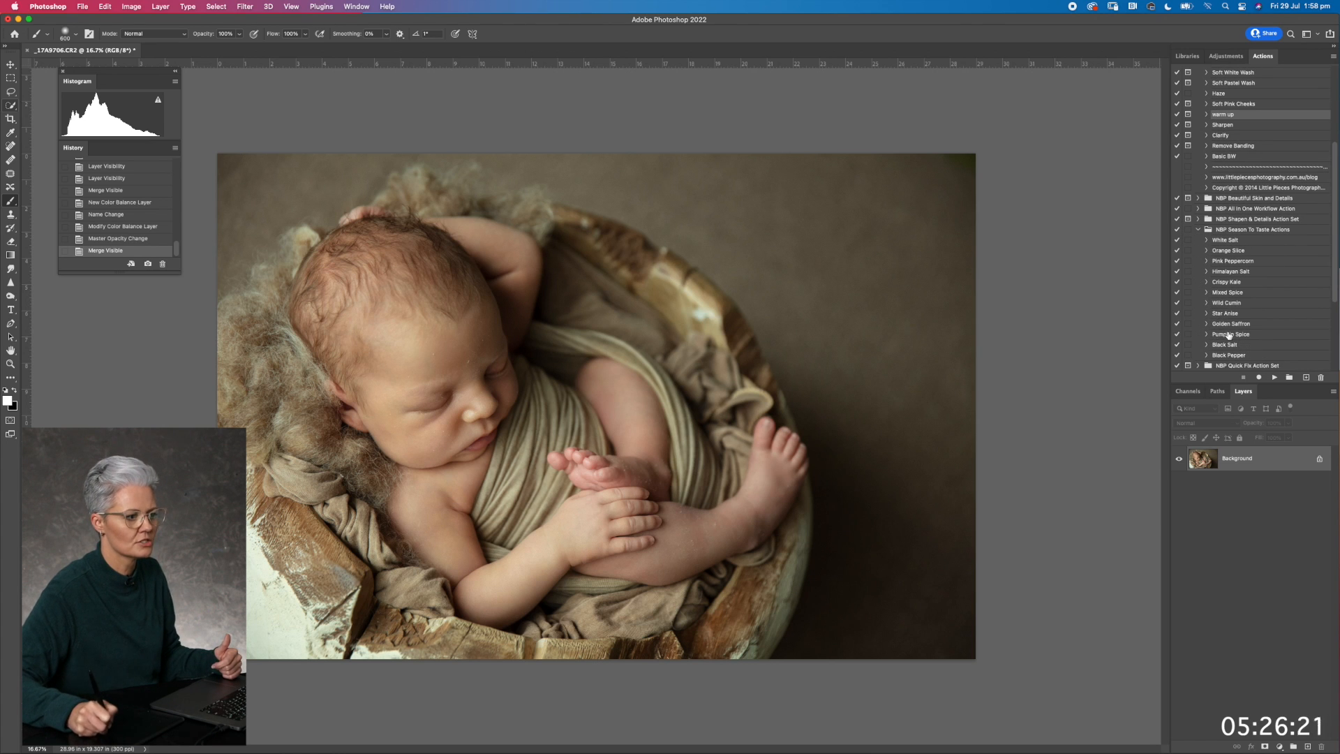
left_click(1224, 314)
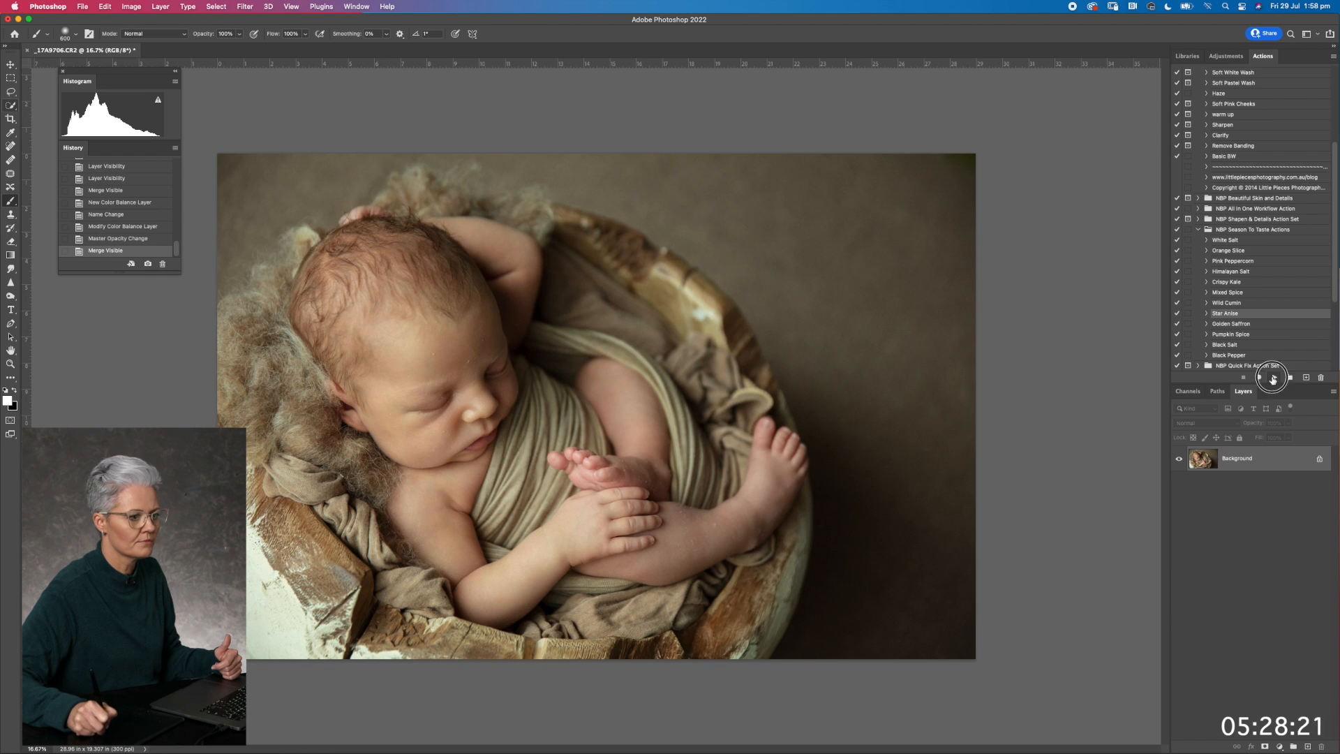
left_click(1272, 378)
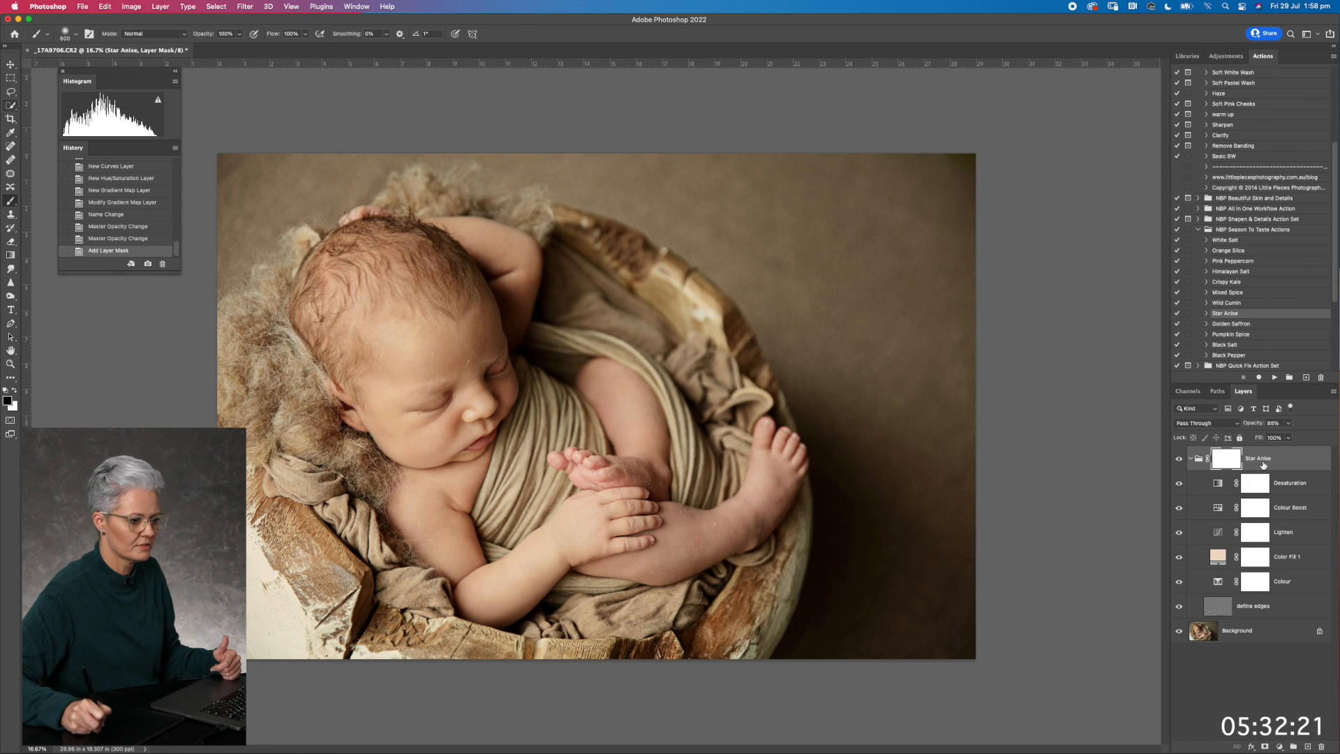
Try hiding the Lighten adjustment by inverting its mask and reducing the Star Anise group's opacity
left_click(1264, 533)
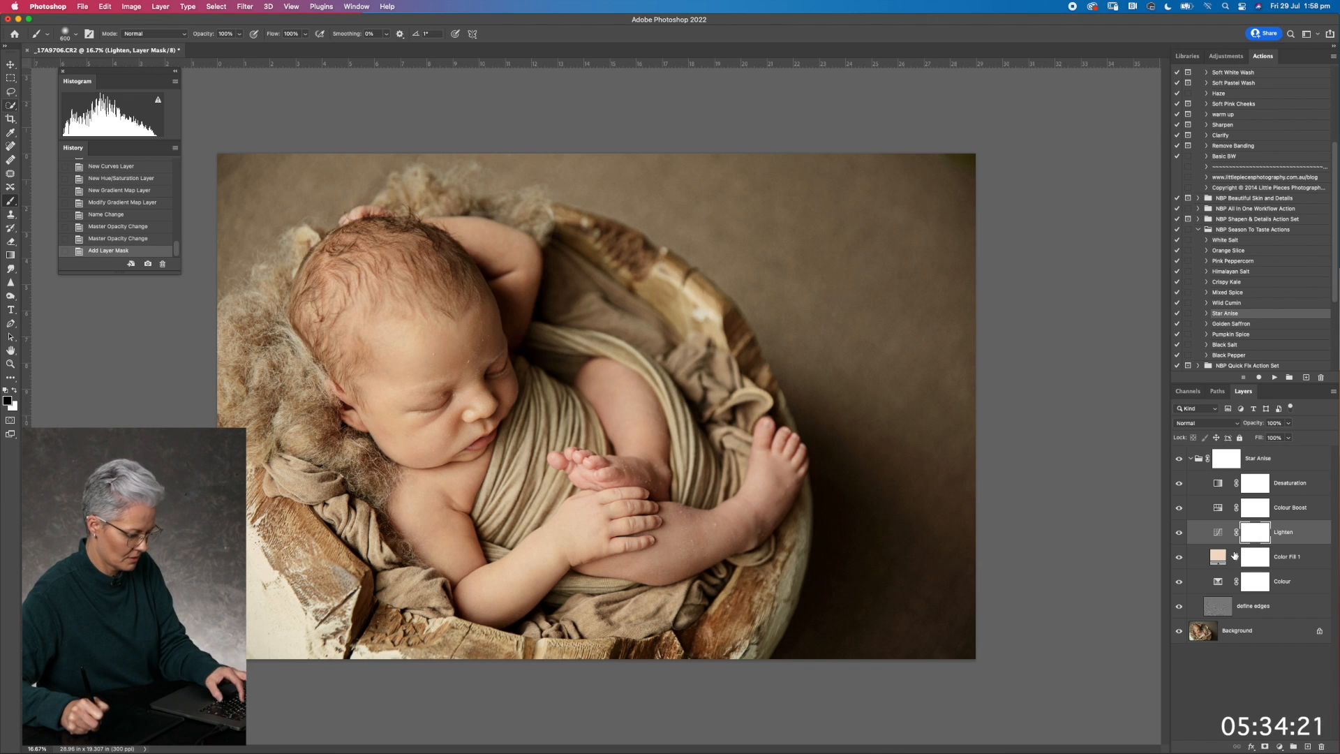
key("super+i")
left_click(1246, 472)
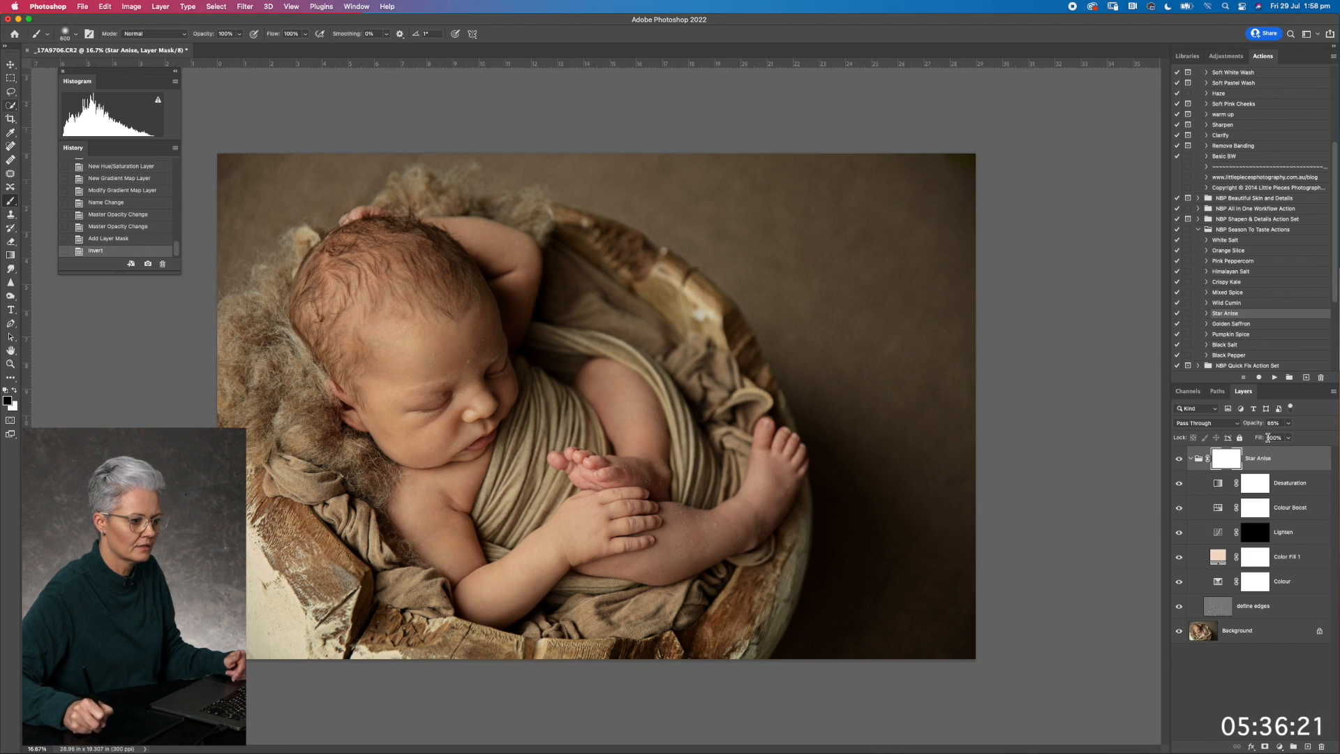
left_click_drag(1255, 424, 1253, 427)
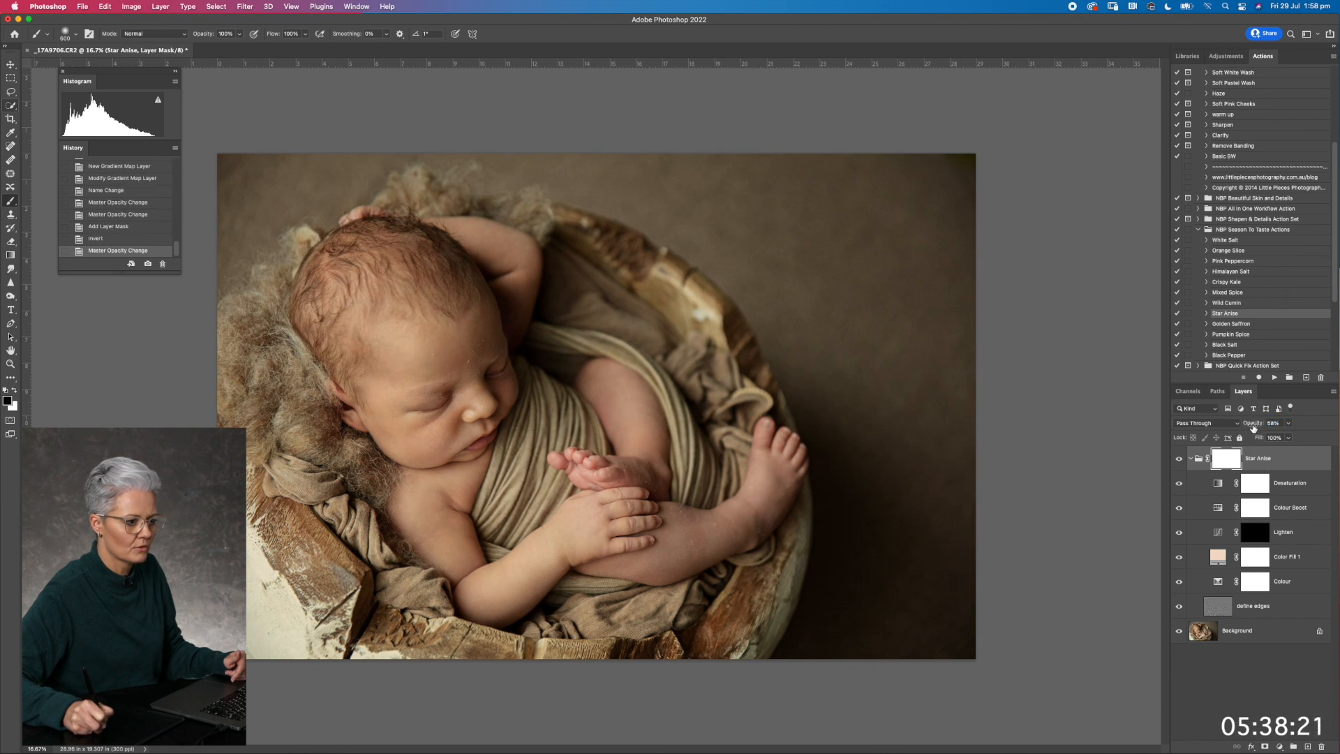
left_click(1252, 427)
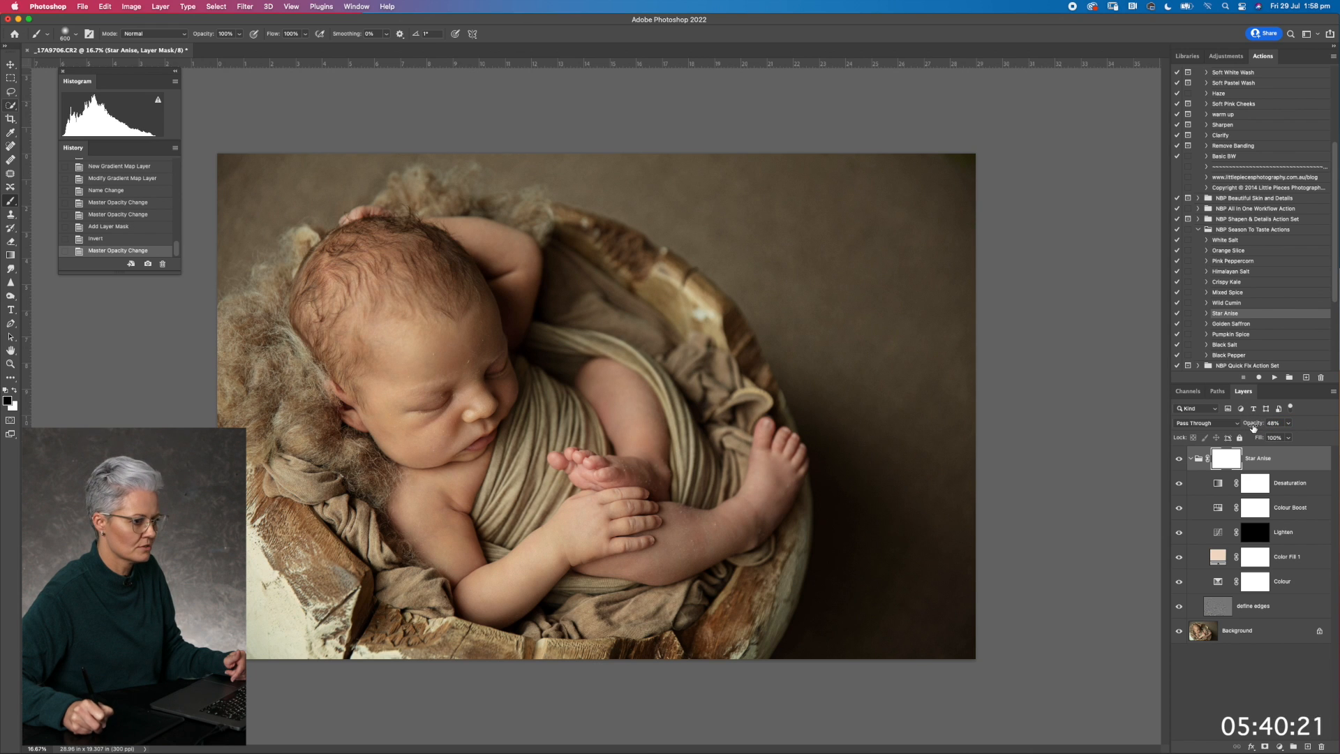
left_click_drag(1254, 424, 1250, 426)
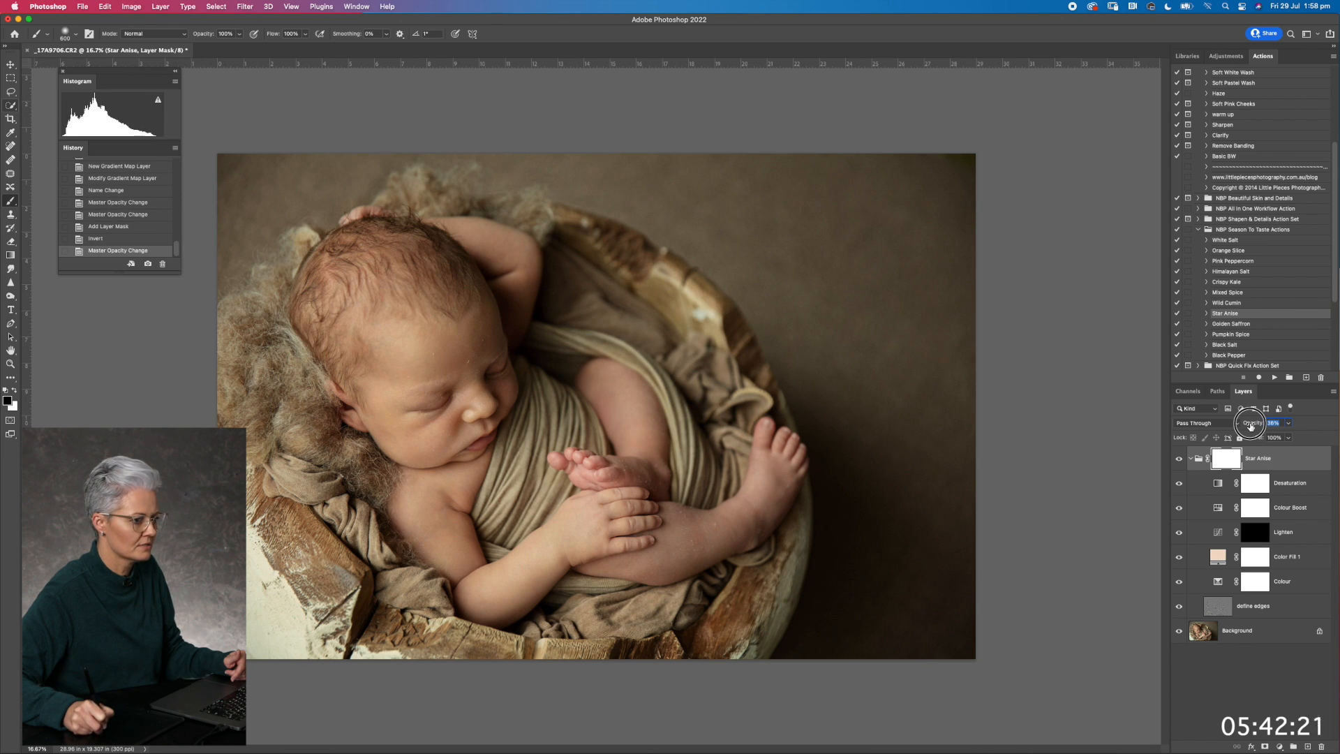
Invert the Lighten layer's mask back to white and set that layer's opacity to 76%
left_click(1255, 530)
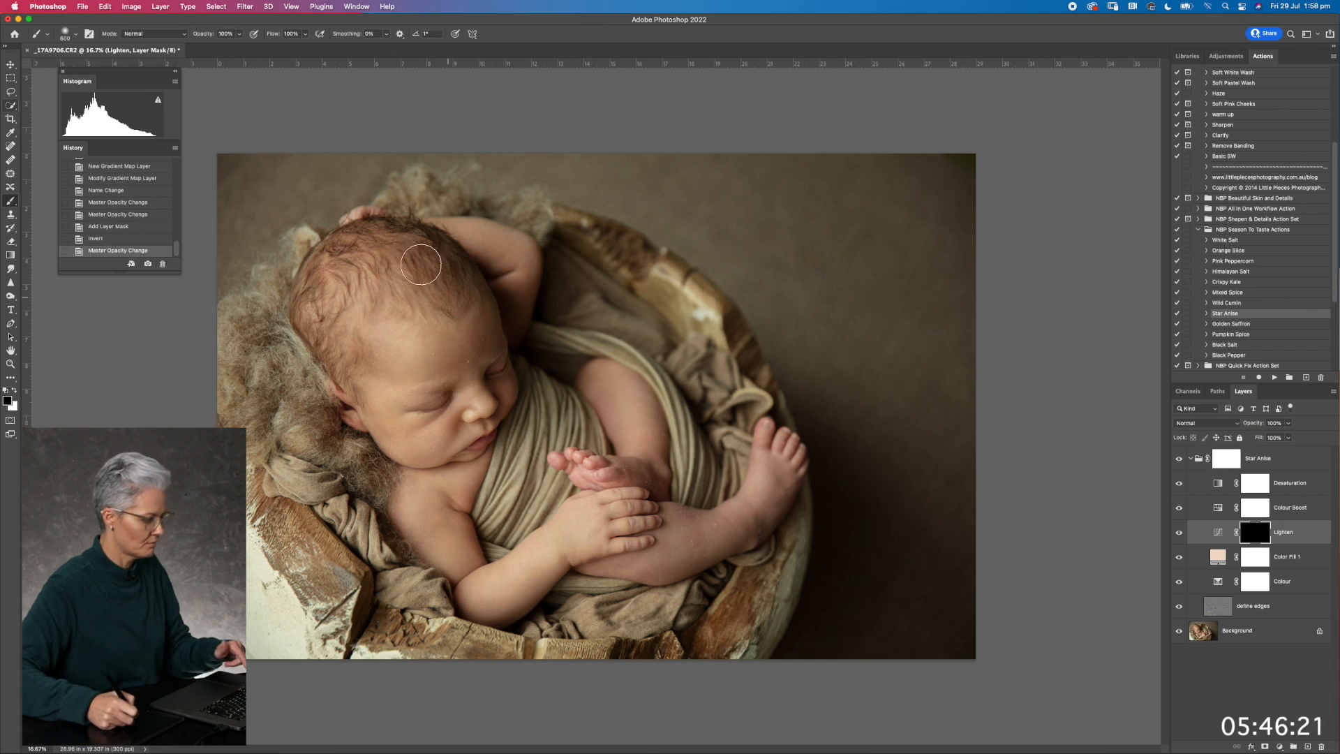
key("ctrl+i")
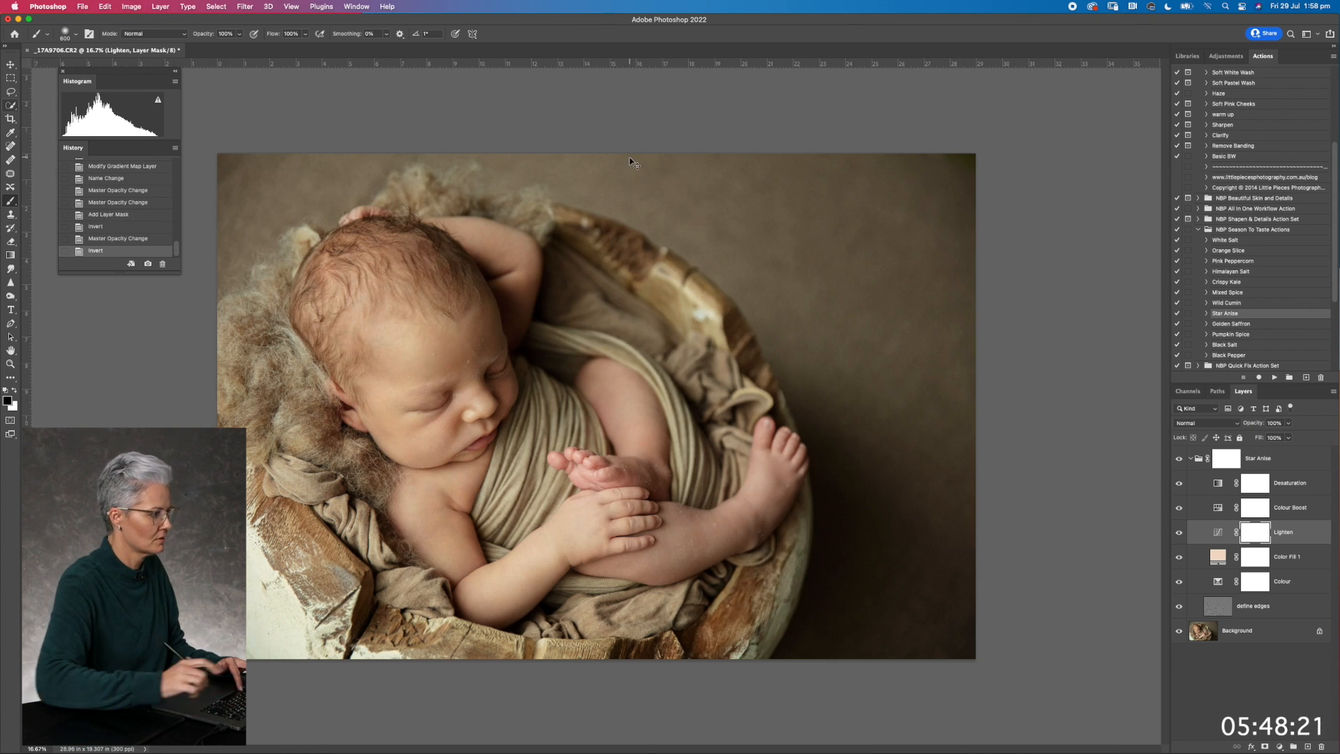
left_click_drag(1253, 424, 1256, 427)
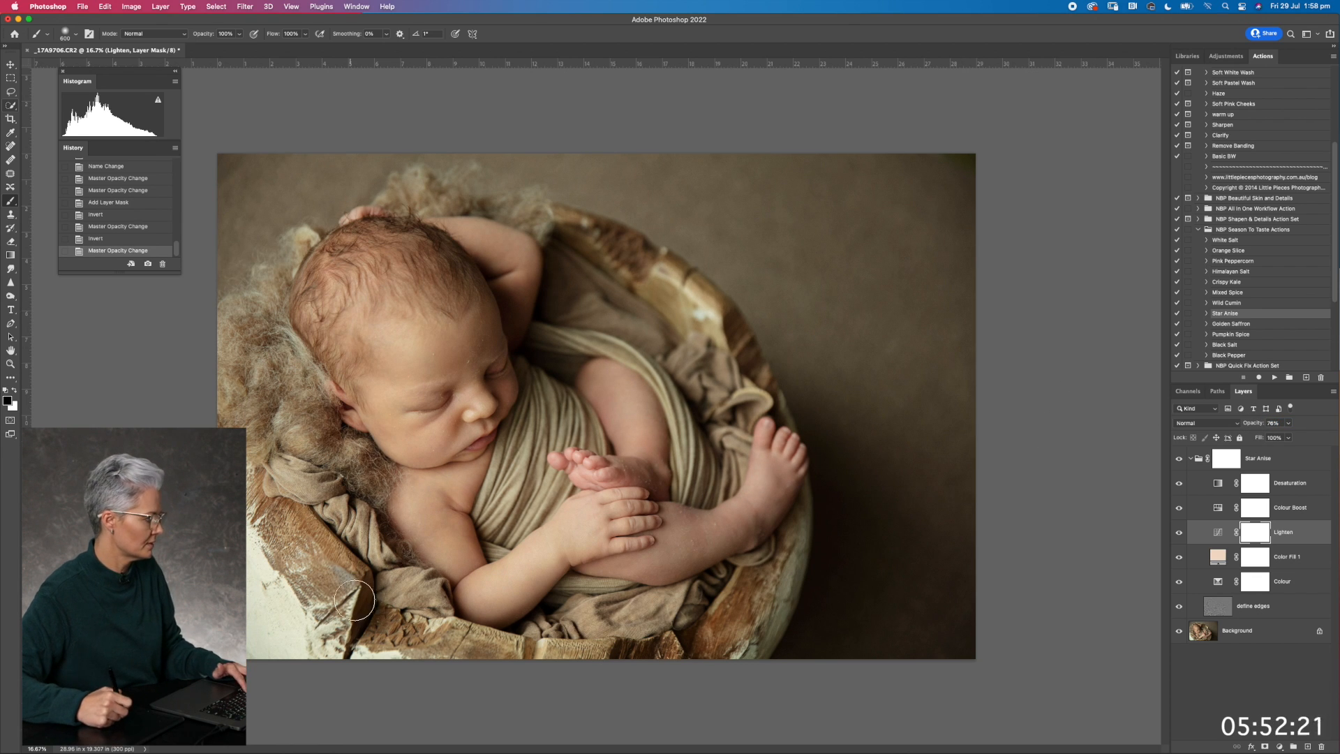
Paint black on the Lighten mask over the pale bowl edge in the photo's lower-left corner
mouse_move(238, 543)
left_mouse_down()
mouse_move(360, 673)
mouse_move(344, 630)
mouse_move(303, 679)
left_mouse_up()
left_click_drag(228, 609, 245, 620)
mouse_move(261, 549)
left_mouse_down()
mouse_move(331, 628)
mouse_move(235, 498)
mouse_move(292, 645)
left_mouse_up()
left_click_drag(246, 604, 319, 689)
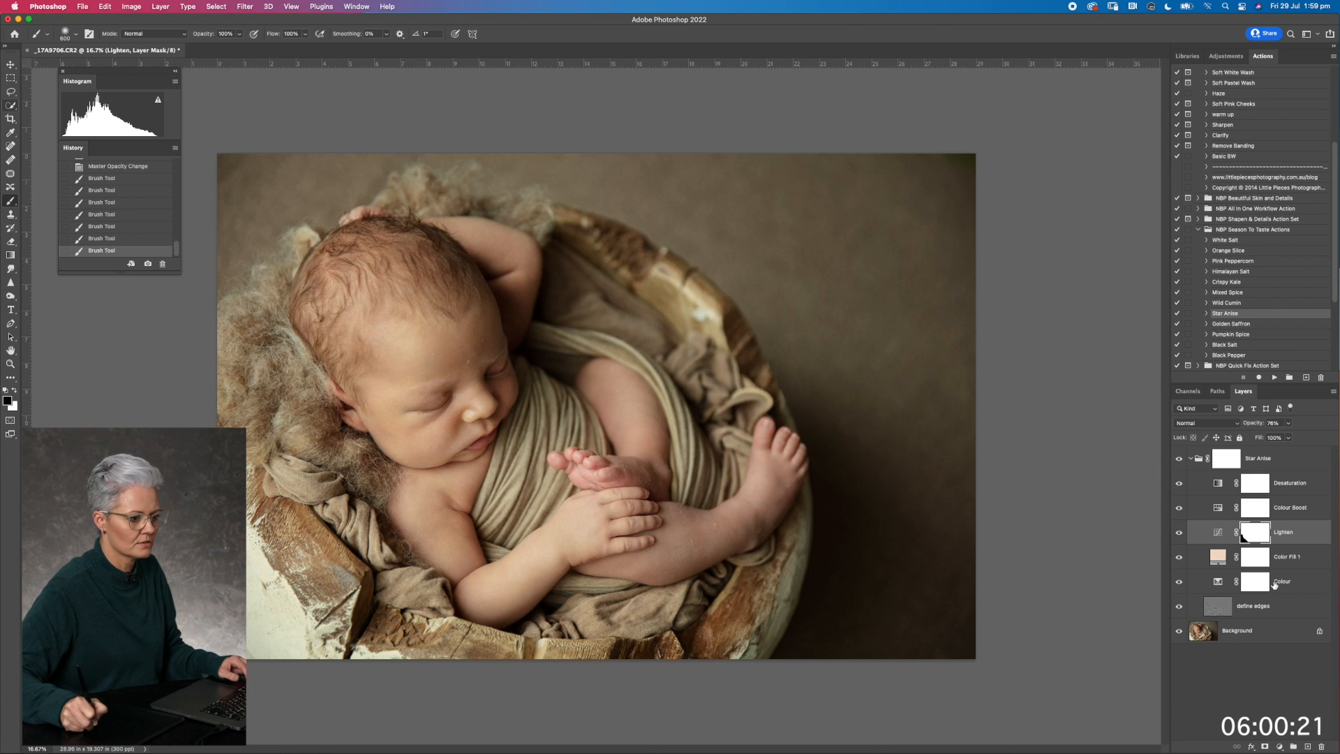
Set the define edges layer's opacity to 40%
left_click(1273, 595)
mouse_move(1253, 426)
left_mouse_down()
mouse_move(1240, 425)
mouse_move(1256, 425)
left_mouse_up()
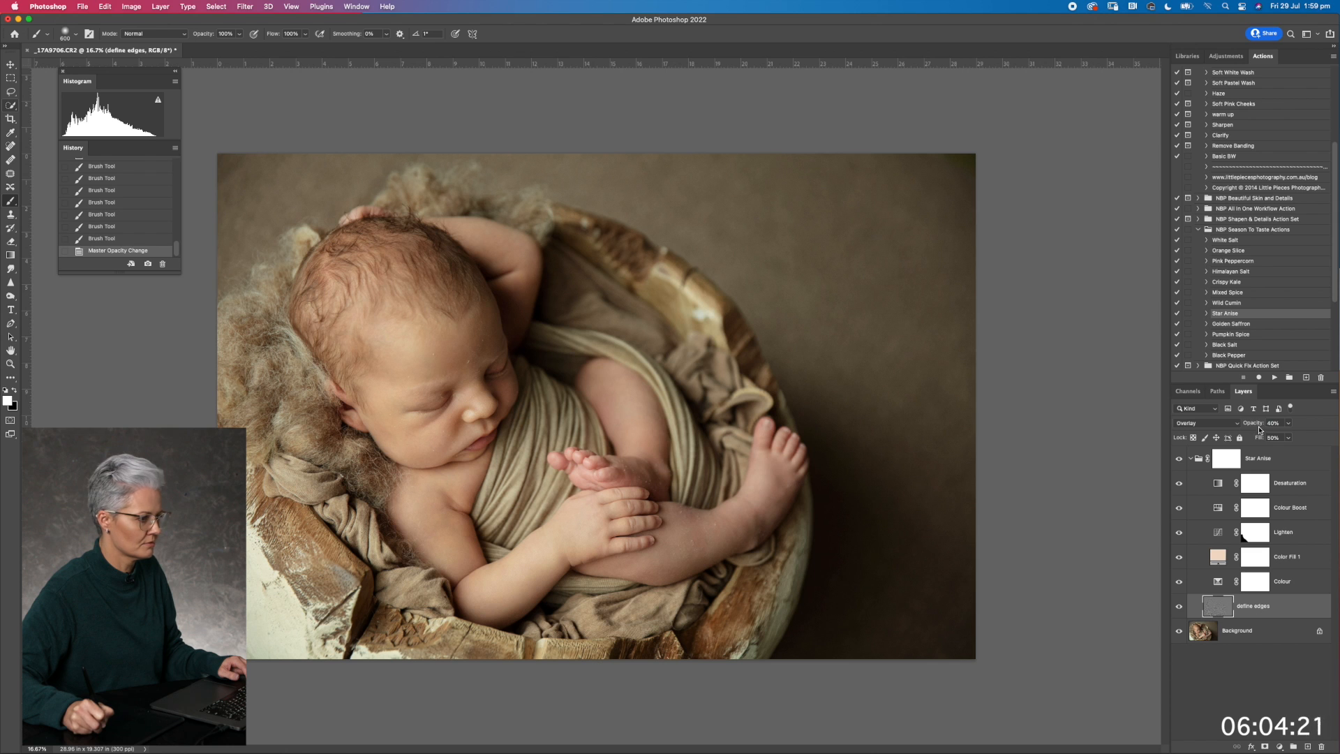
Set the Star Anise group's opacity to 43% and merge the visible layers
left_click(1252, 457)
left_click_drag(1251, 424, 1260, 427)
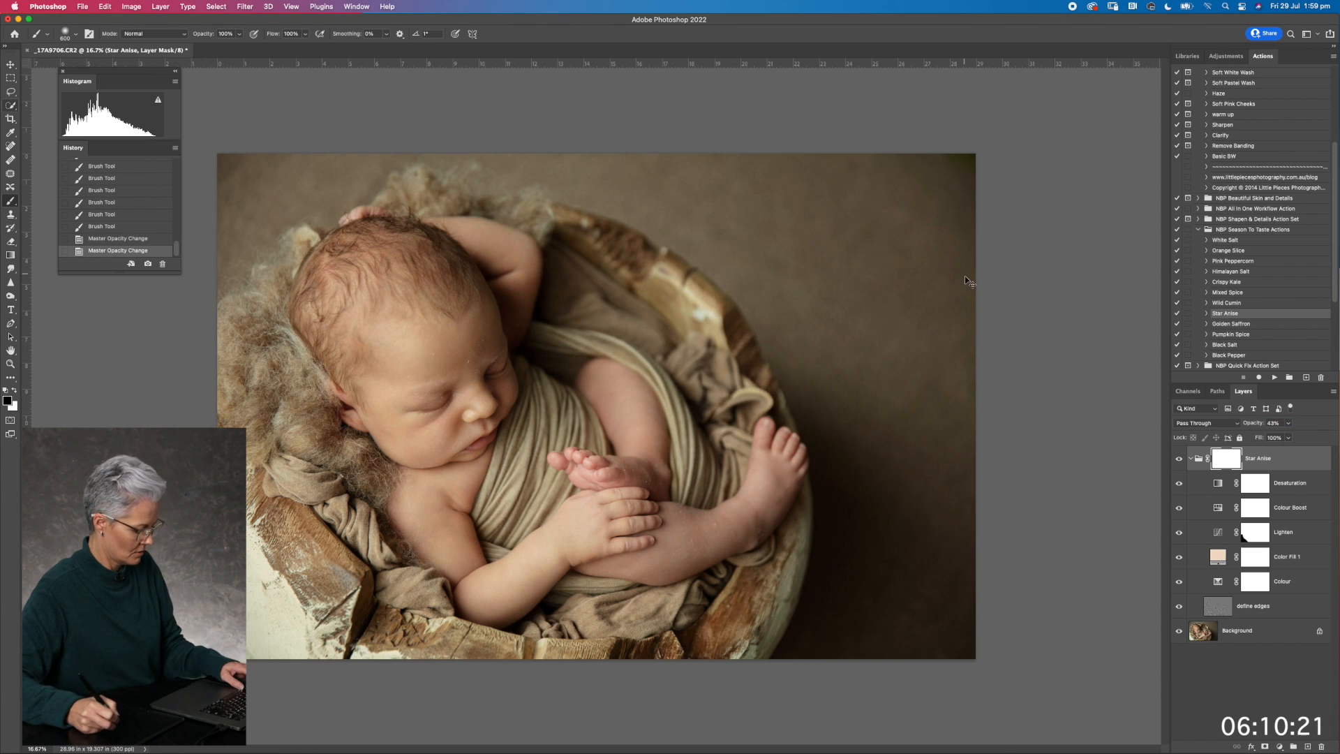
key("shift+super+e")
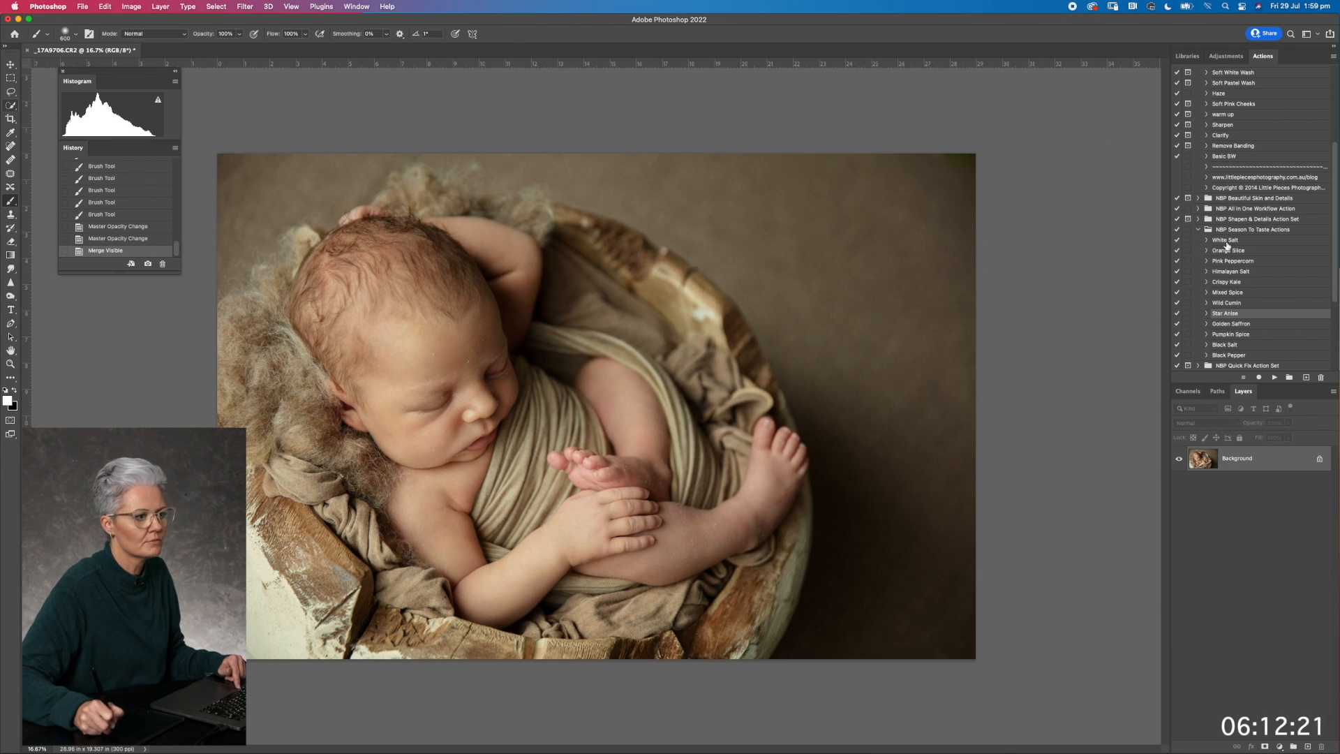
Run the Sharpen & Define action and invert its layer mask to black, hiding the sharpening
left_click(1195, 219)
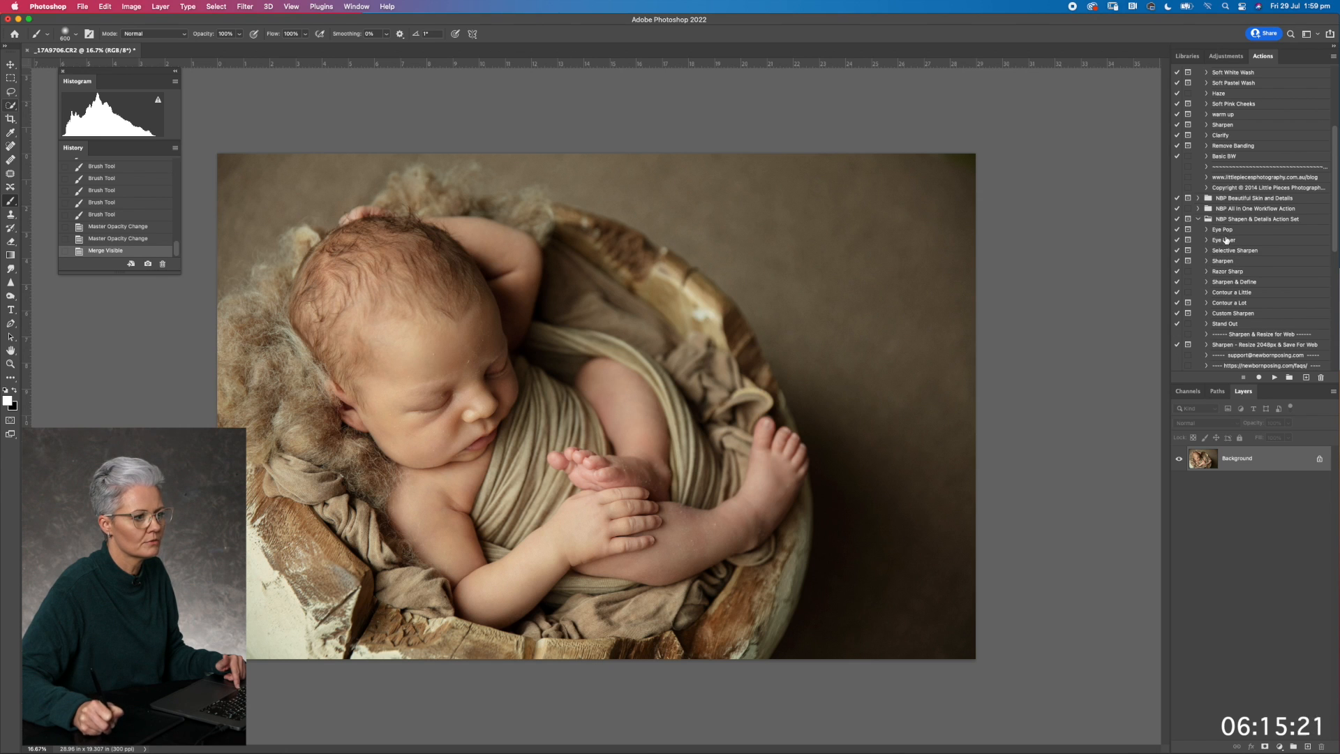
left_click(1229, 282)
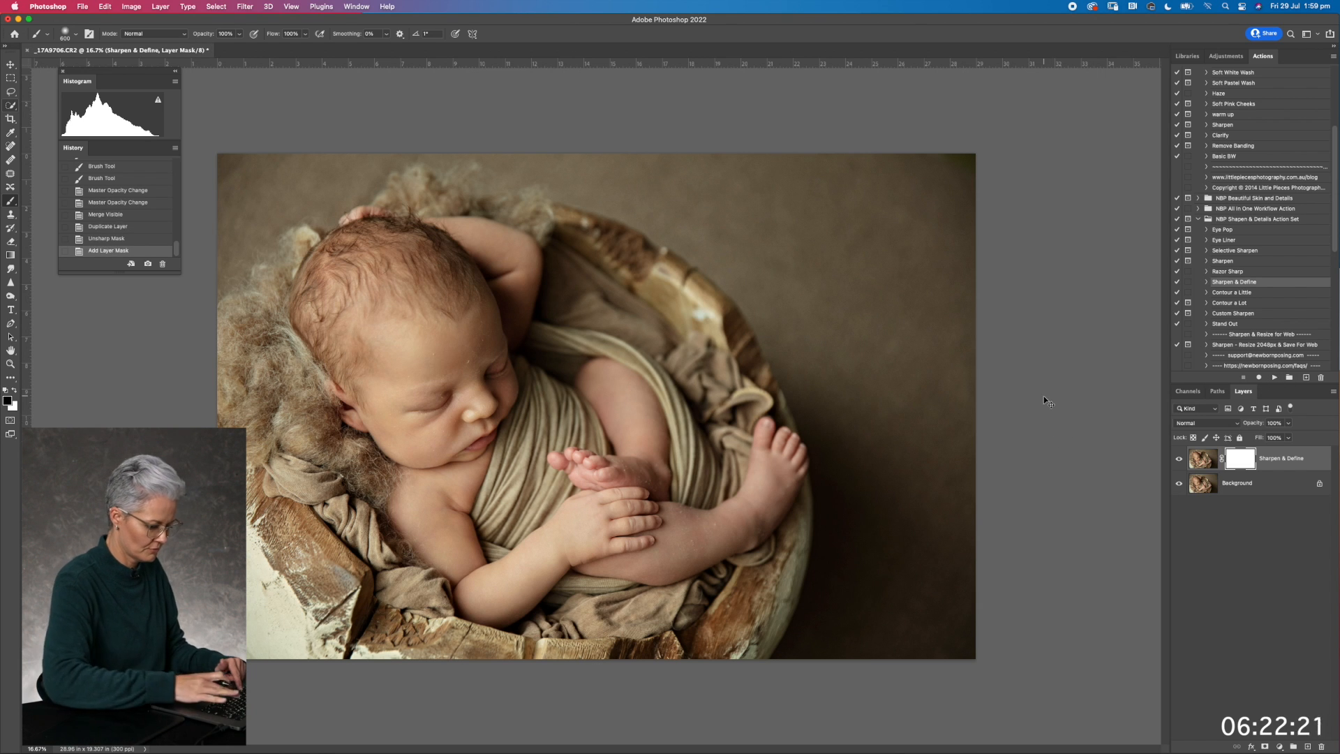
key("super+equal")
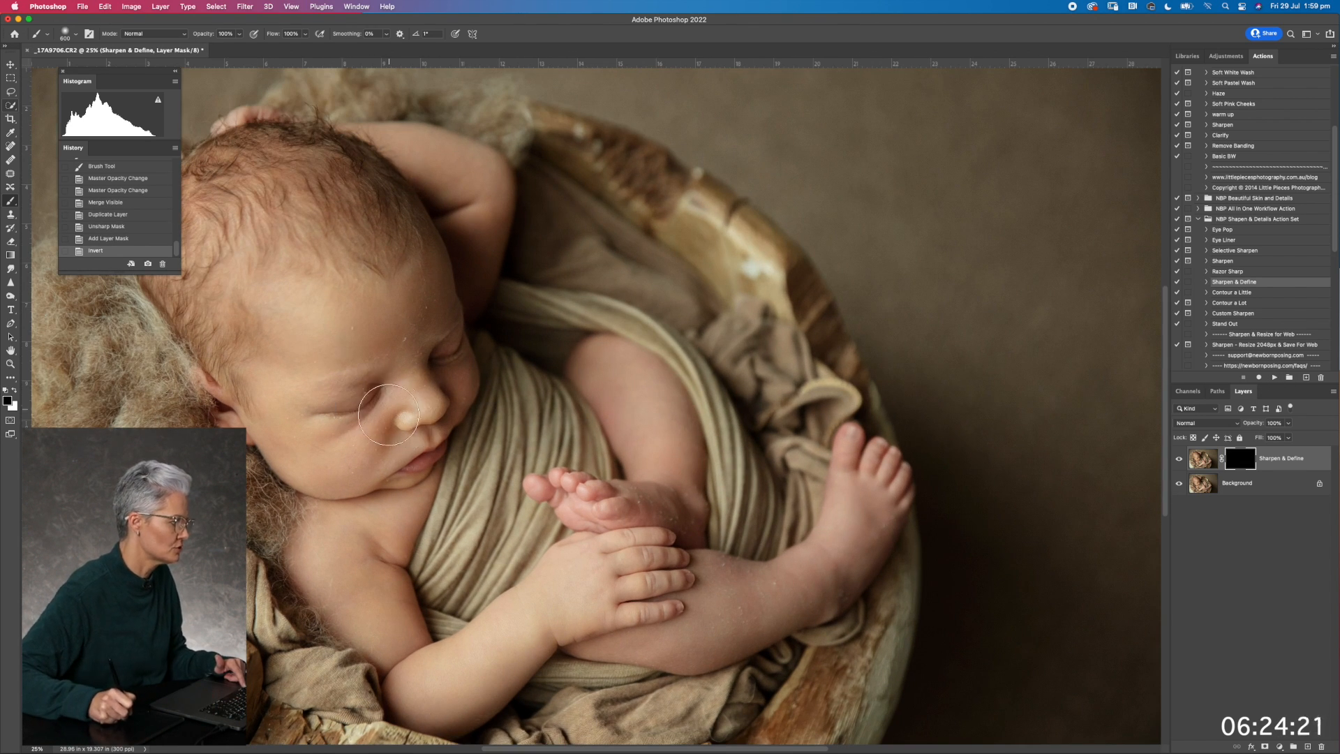
Paint the sharpening onto the baby's facial features and reduce the Sharpen & Define layer's opacity to 54%
mouse_move(389, 401)
left_mouse_down()
mouse_move(430, 356)
mouse_move(395, 450)
mouse_move(419, 443)
mouse_move(379, 442)
left_mouse_up()
left_click(378, 442)
left_click_drag(1260, 427, 1257, 423)
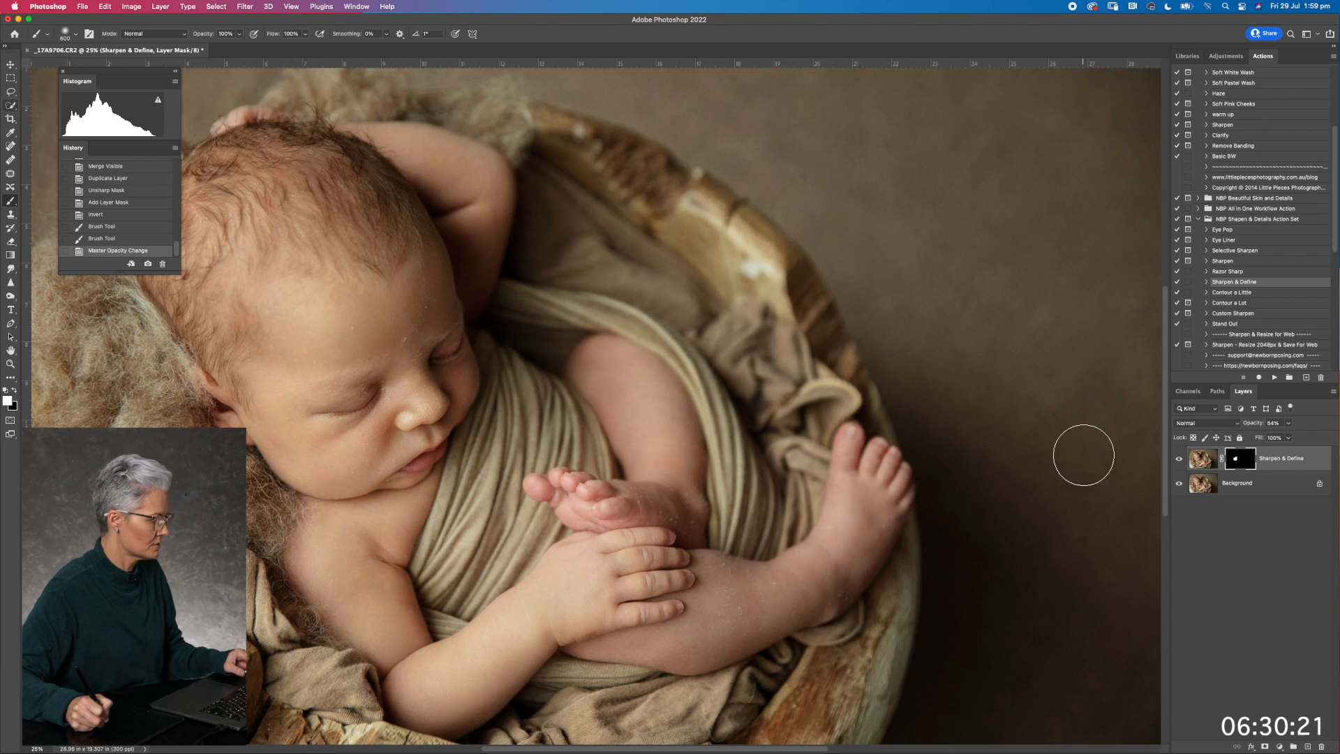
Merge the visible layers and duplicate the merged background onto a new layer
key("super+shift+e")
key("super+j")
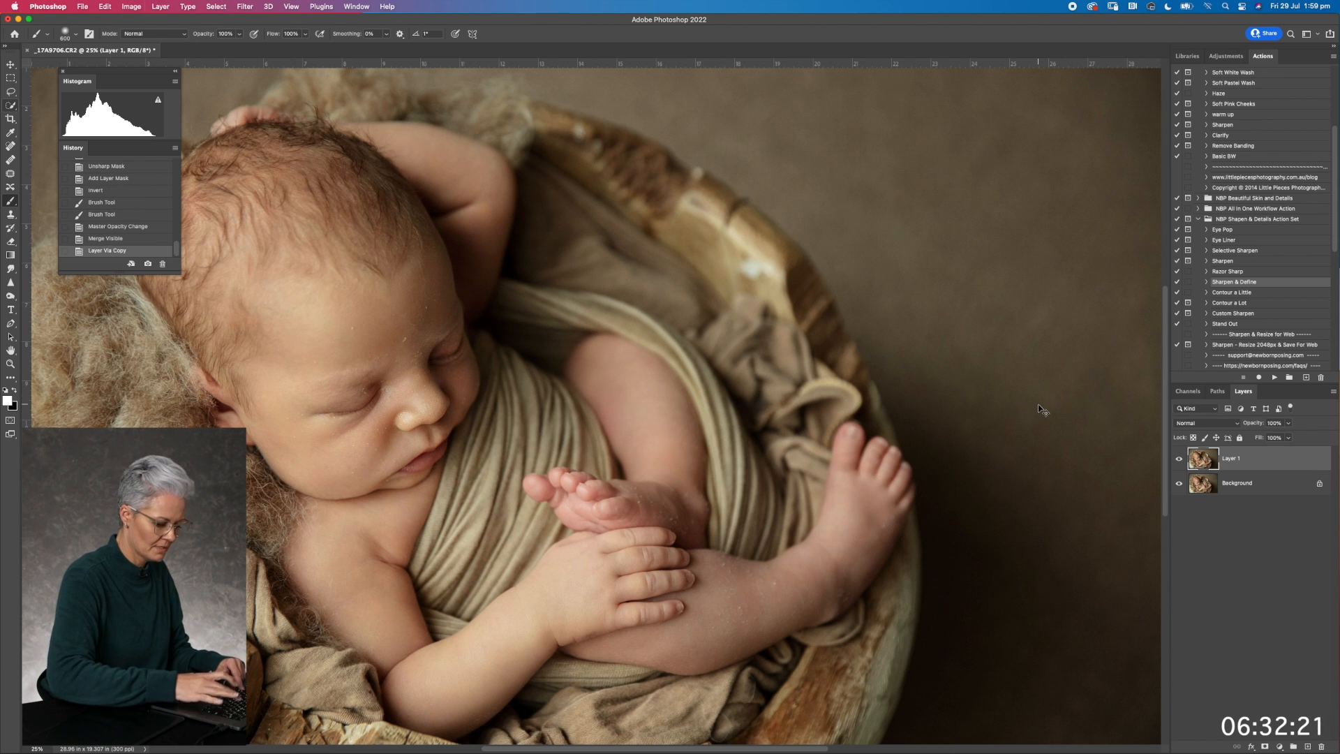
Choose the Spot Healing Brush, enlarge its tip and heal the small skin flakes on the baby's forehead and above the nearer eye
key("super+plus")
key("super+plus")
left_click_drag(409, 259, 696, 284)
left_click_drag(472, 267, 623, 292)
left_click(10, 147)
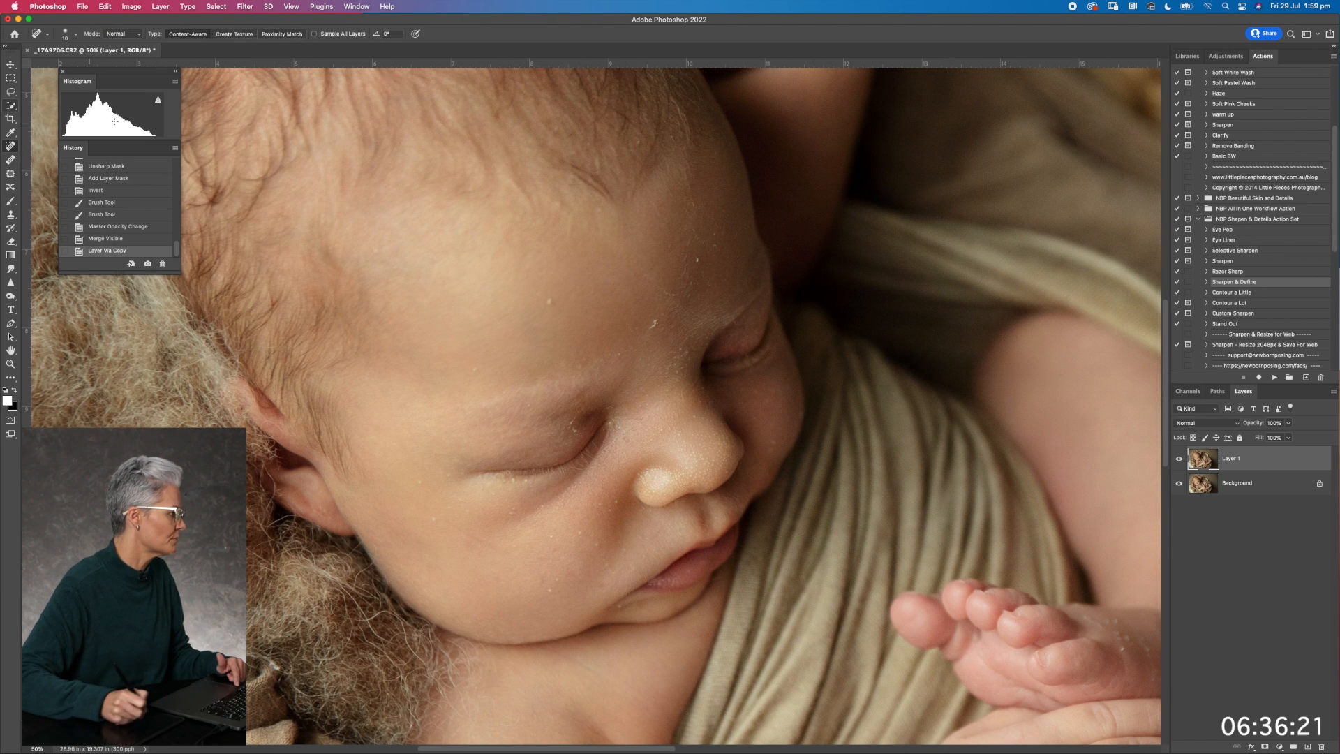
key("bracketright")
key("bracketright")
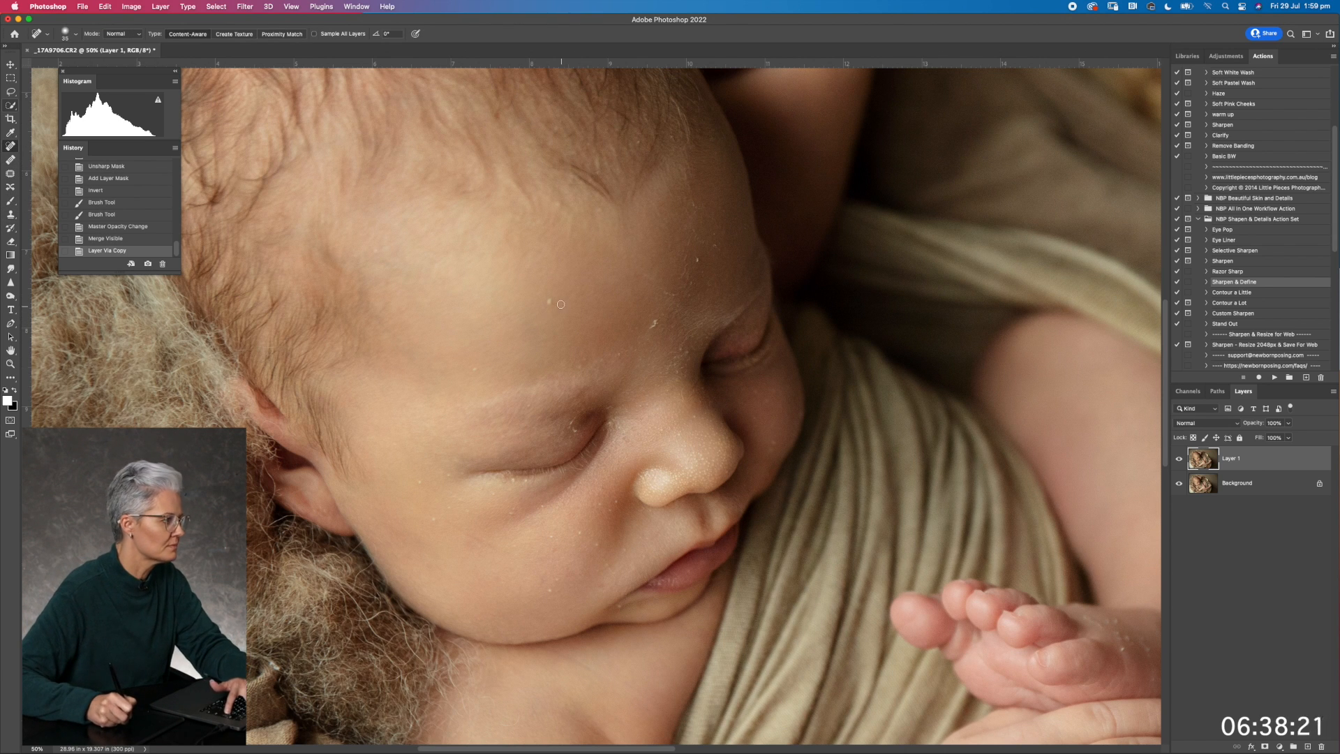
left_click(548, 301)
left_click(471, 372)
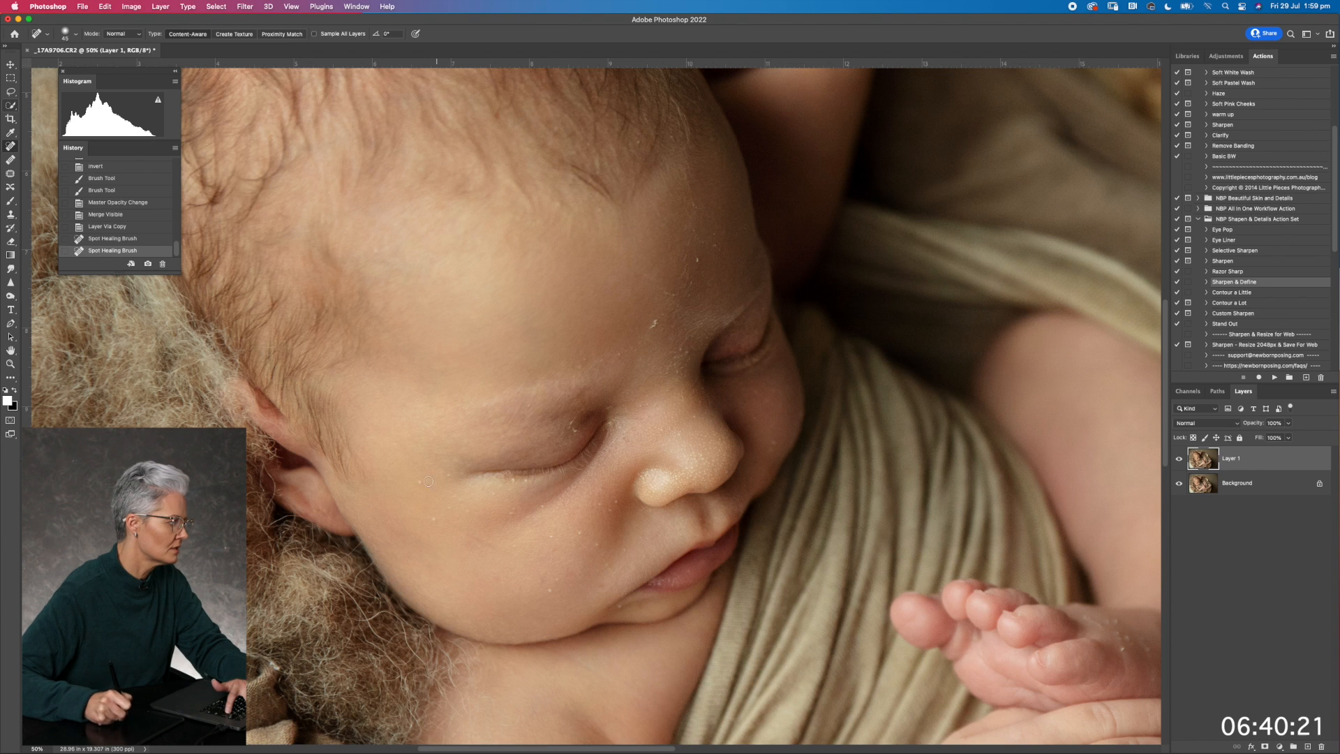
Spot-heal the flakes and pale specks across the baby's nearer cheek below the eye
left_click_drag(424, 478, 427, 477)
left_click(437, 518)
left_click(454, 511)
left_click_drag(460, 531, 510, 552)
left_click(513, 510)
left_click(493, 492)
left_click_drag(448, 499, 467, 513)
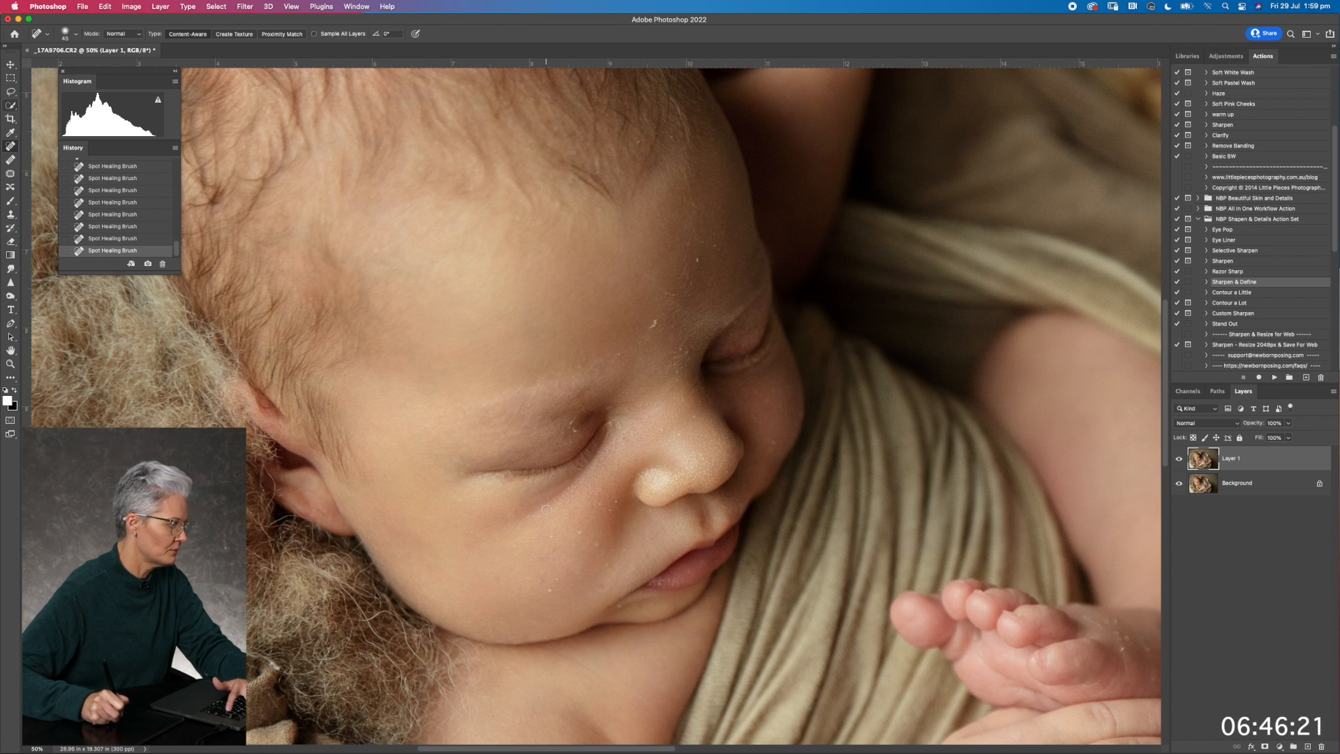
Spot-heal the specks on the lower cheek between the nose and the corner of the mouth
left_click(550, 537)
left_click(579, 532)
left_click(602, 541)
scroll(600, 505, "down", 3)
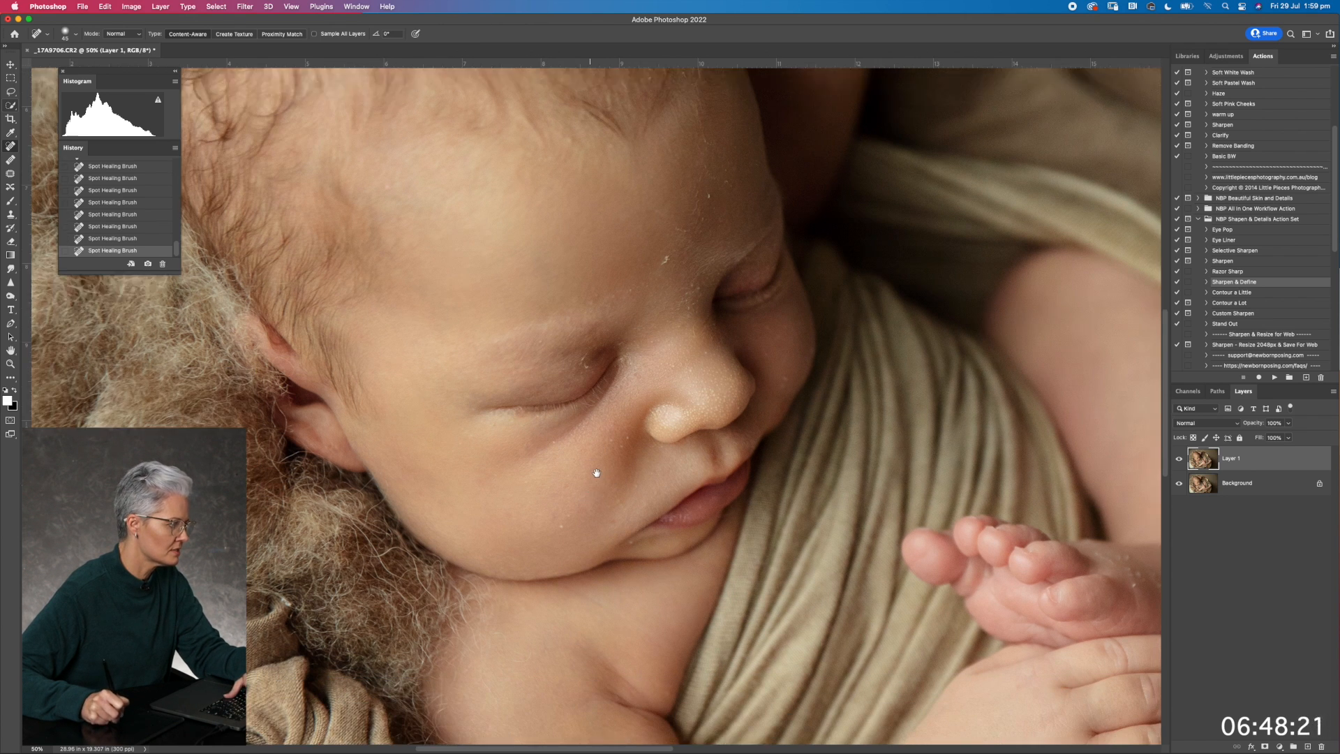
left_click(614, 492)
left_click(637, 455)
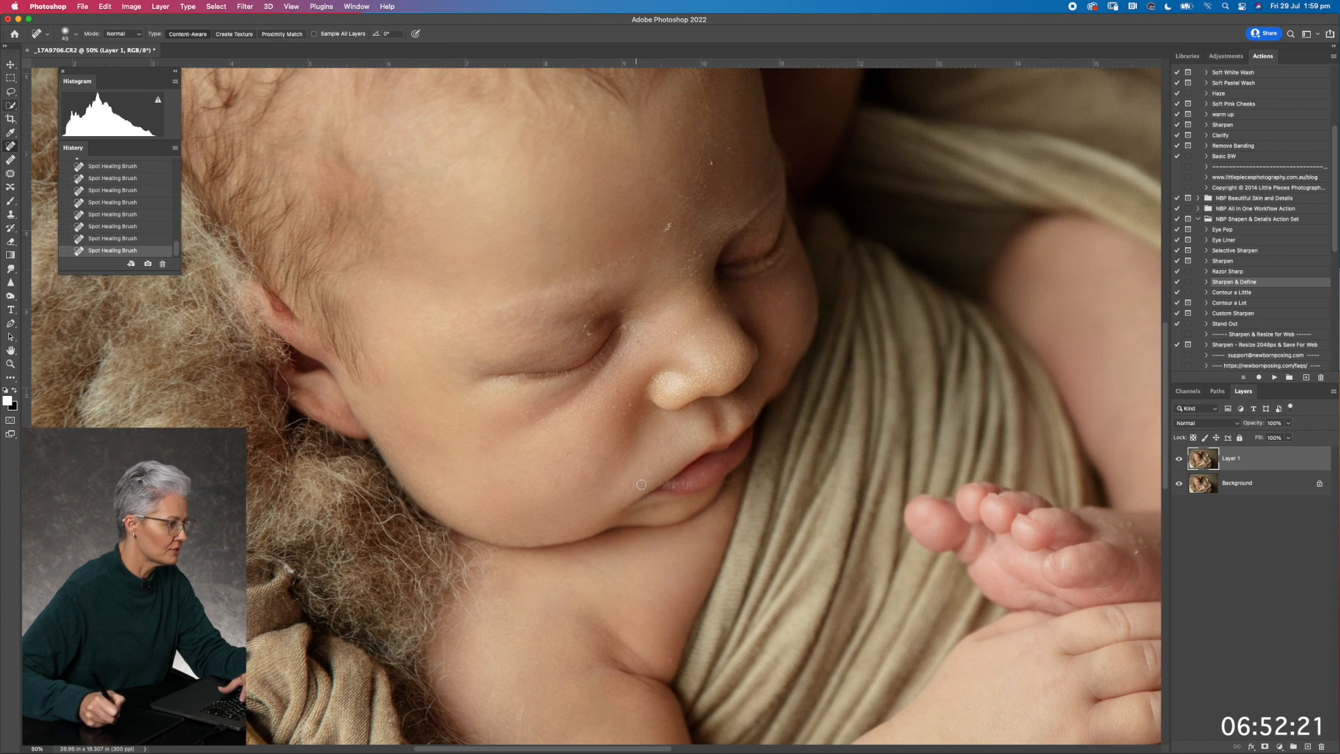
Spot-heal the dry flakes around the inner eye corner, nose bridge and forehead
scroll(590, 470, "up", 3)
scroll(589, 470, "right", 3)
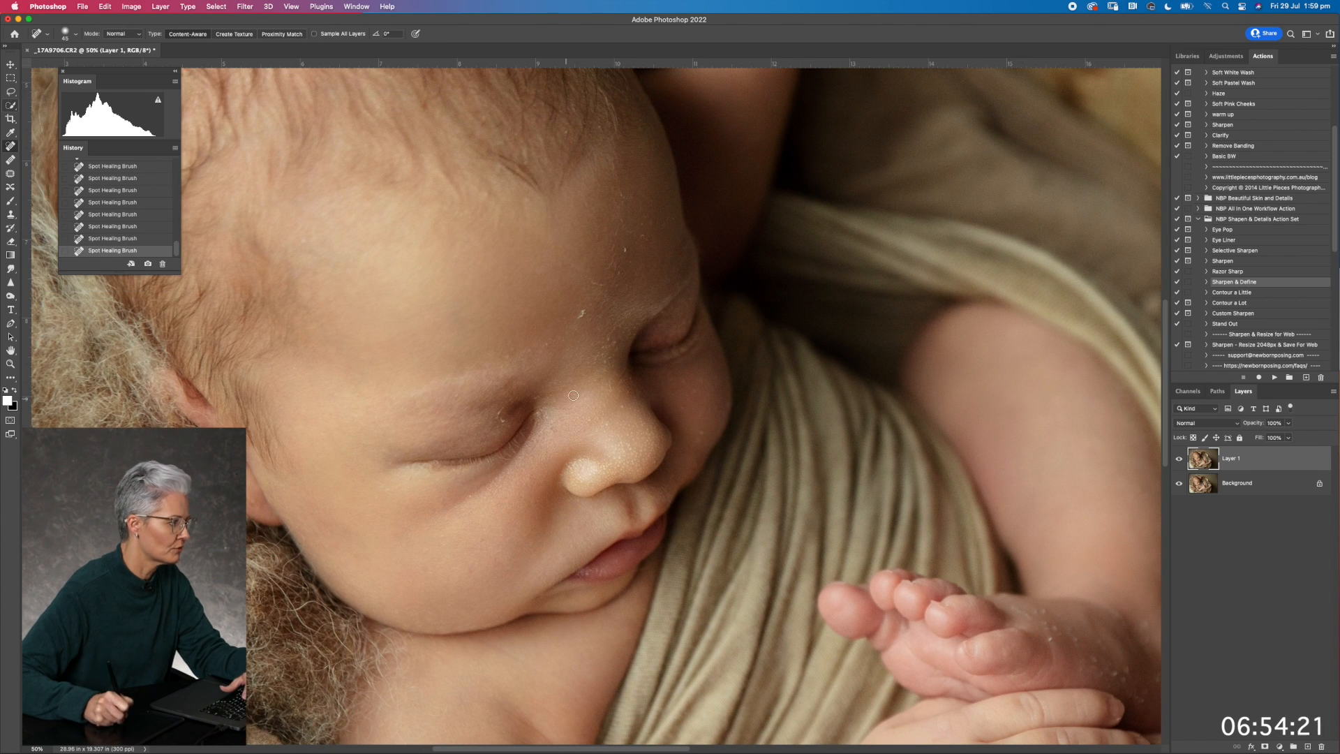
left_click_drag(550, 424, 571, 423)
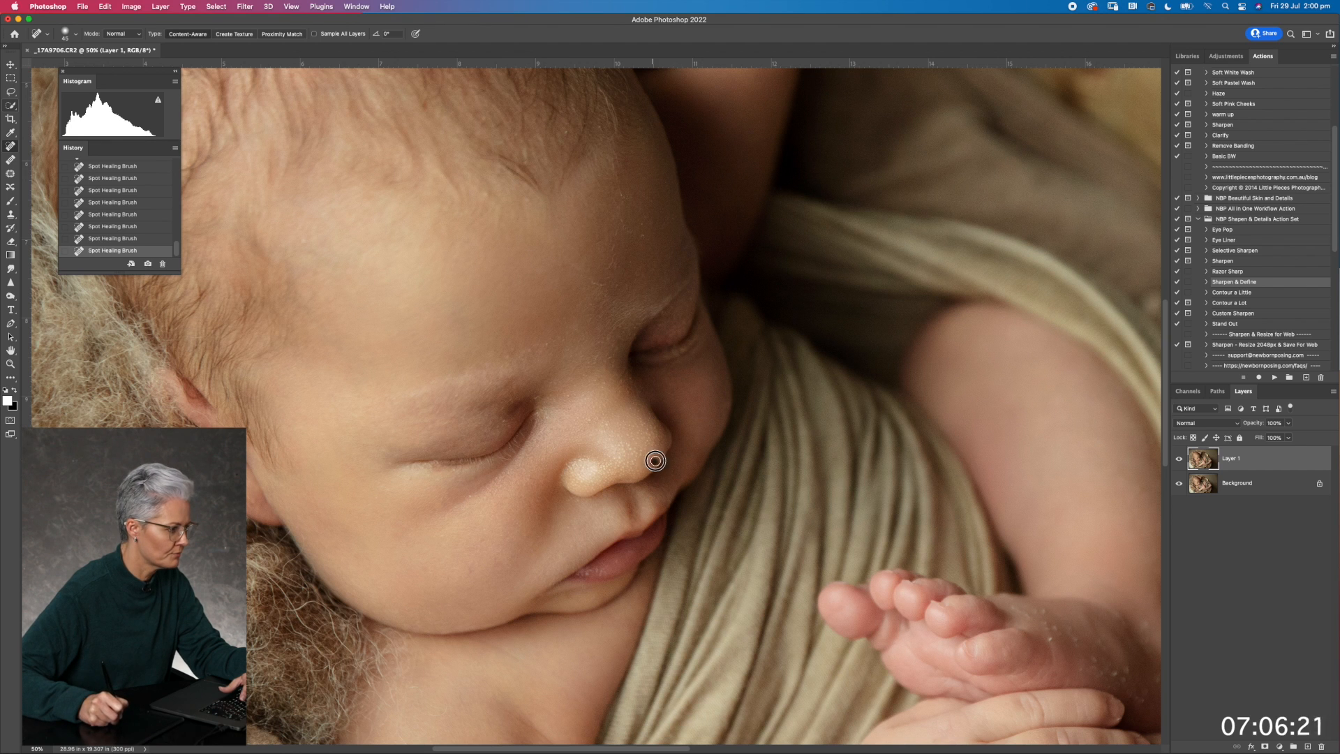
left_click(506, 349)
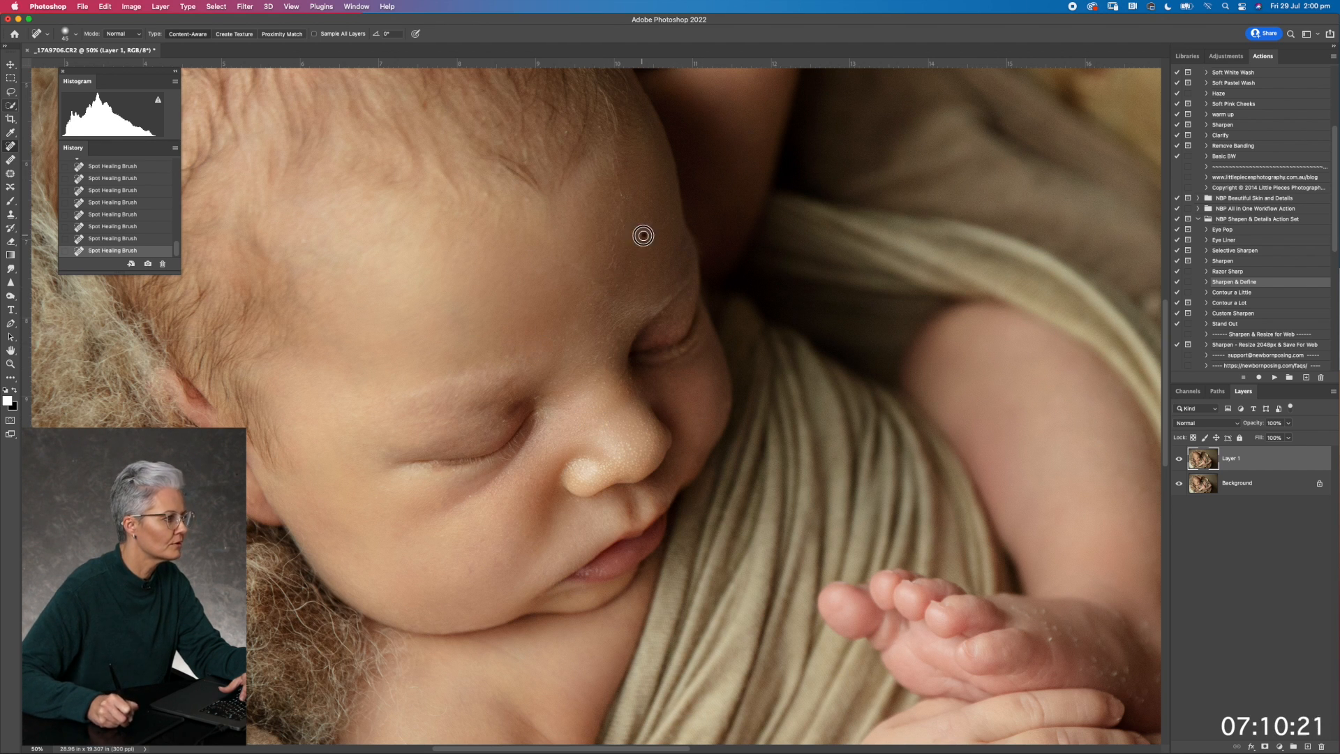
Spot-heal the small marks near the baby's jawline and on the upper arm
left_click_drag(625, 383, 632, 249)
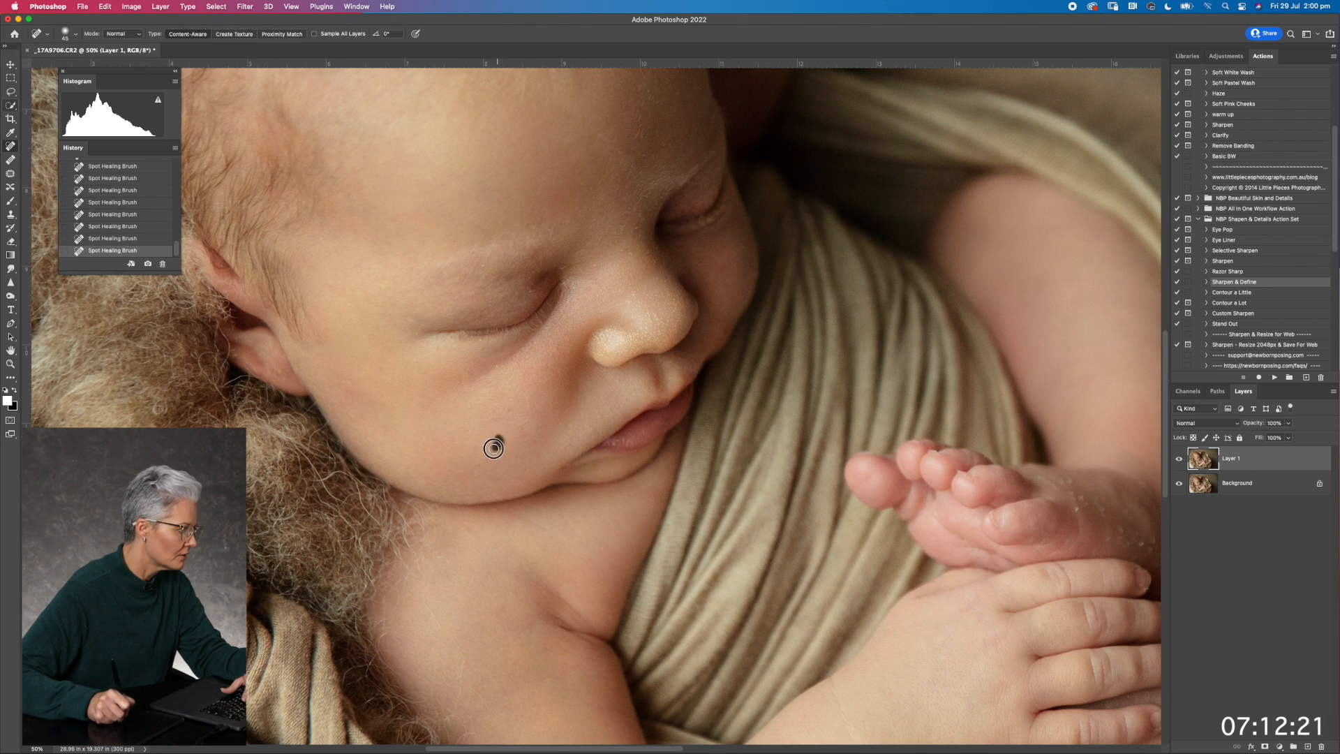
left_click(503, 400)
left_click_drag(571, 492, 550, 326)
left_click_drag(534, 519, 545, 427)
left_click(435, 403)
left_click_drag(448, 418, 447, 437)
Spot-heal the dry skin flakes on the tucked foot above the baby's hand
left_click_drag(715, 455, 425, 439)
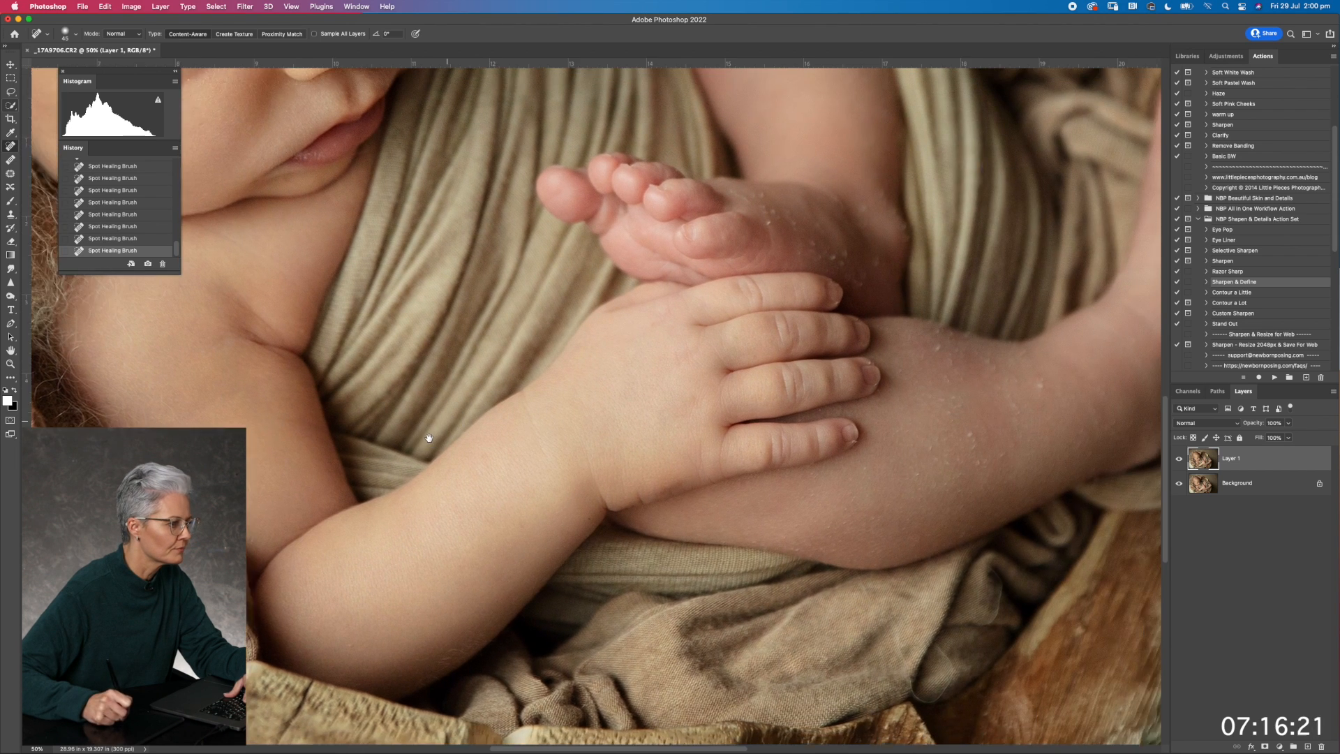
left_click_drag(734, 429, 553, 547)
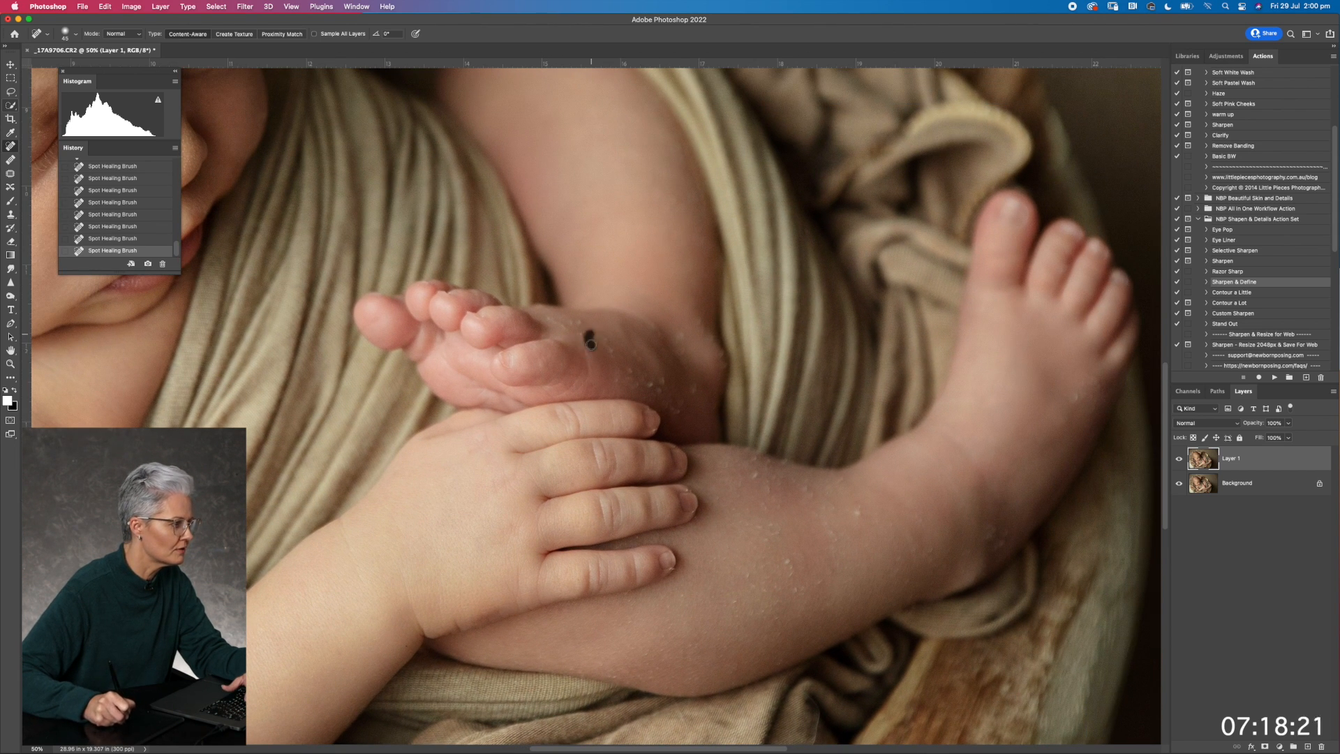
left_click_drag(588, 337, 613, 351)
left_click(615, 377)
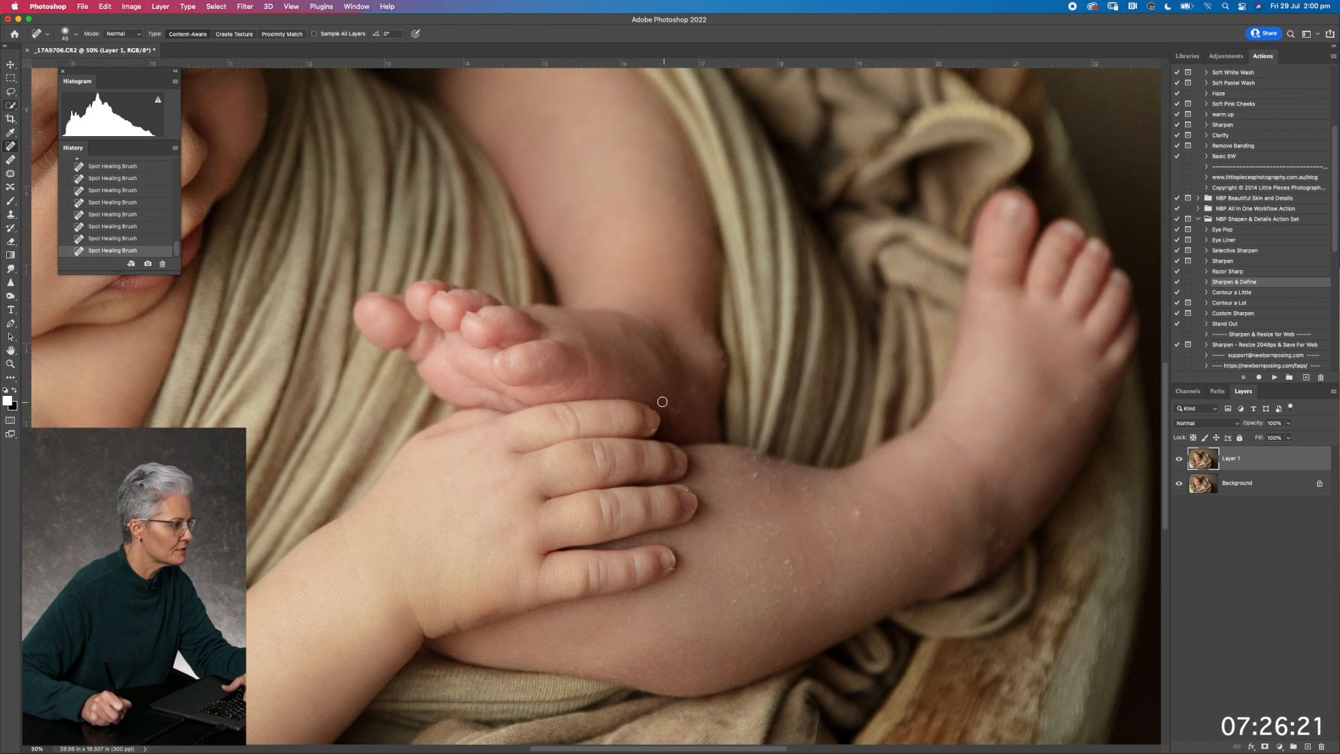
Spot-heal the dry skin patches and pale spots along the lower leg beside the baby's fingers
left_click(731, 604)
left_click(749, 575)
left_click_drag(793, 560, 787, 580)
left_click(768, 523)
left_click(764, 484)
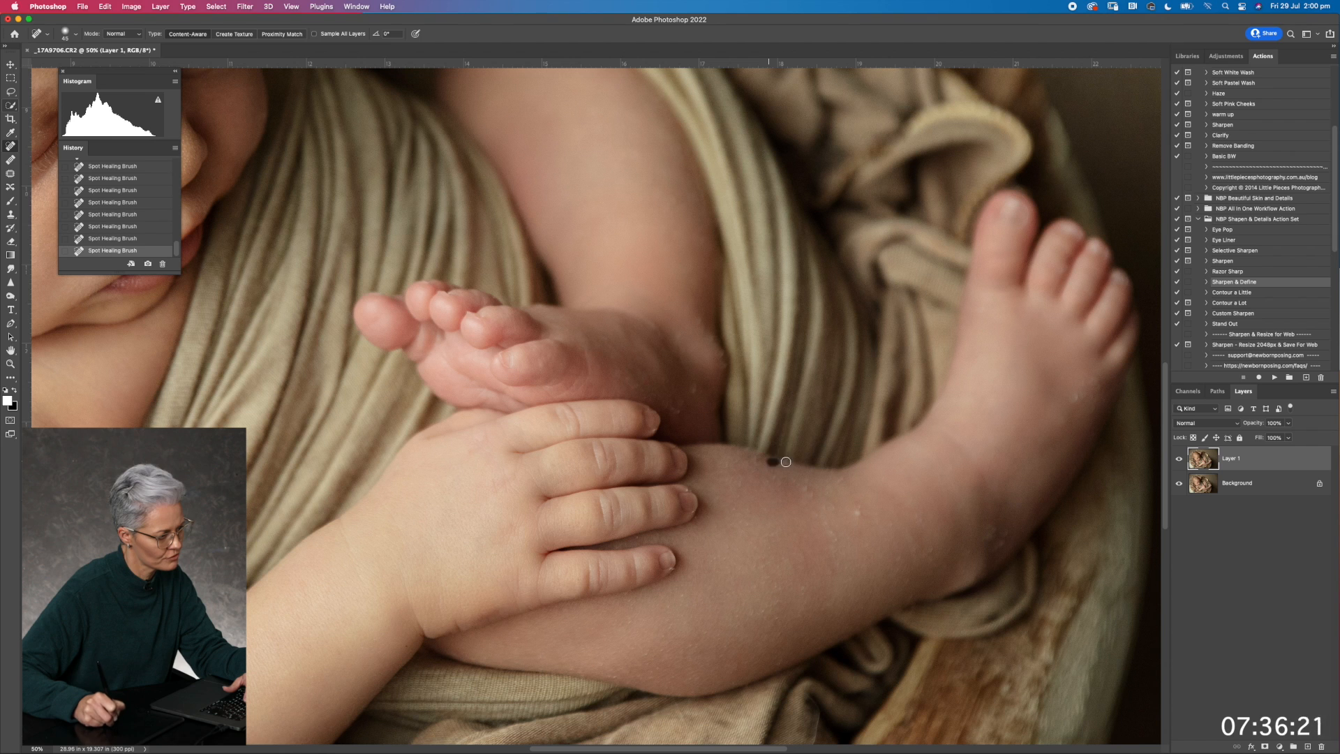
left_click_drag(791, 480, 821, 498)
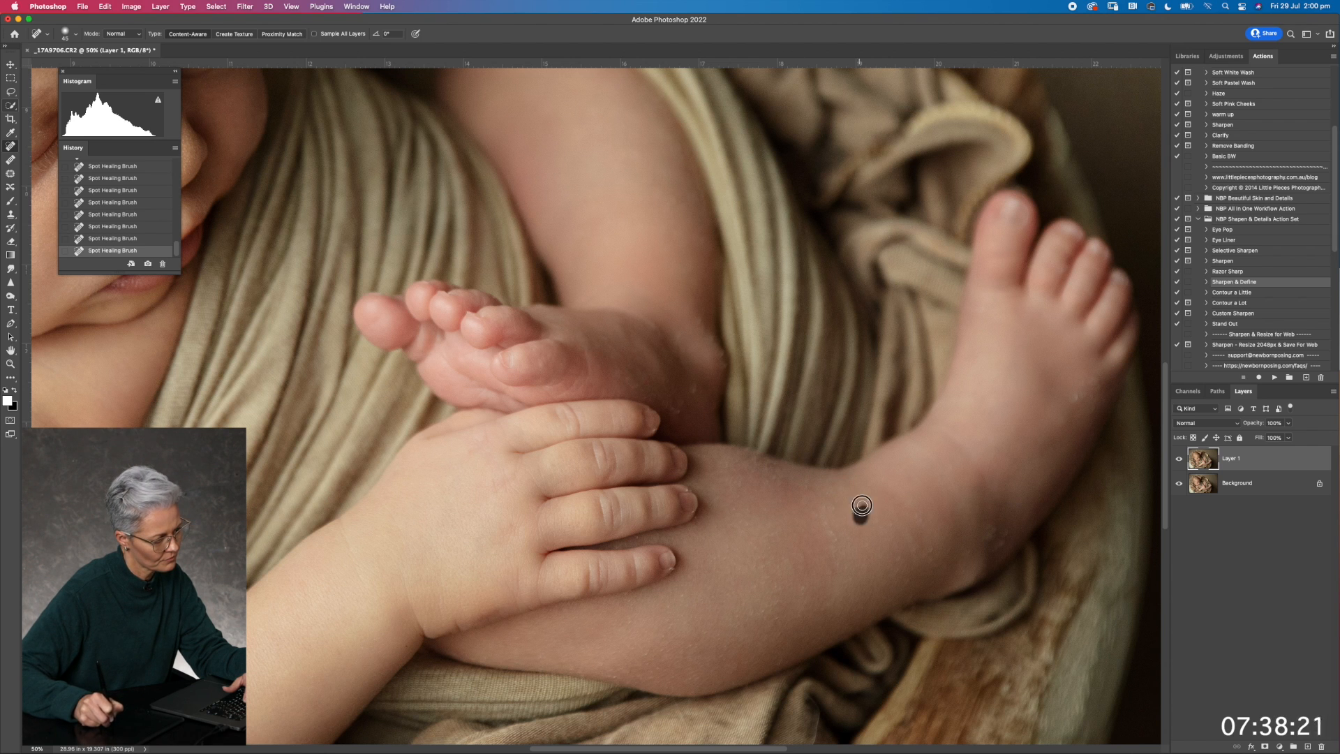
left_click(825, 523)
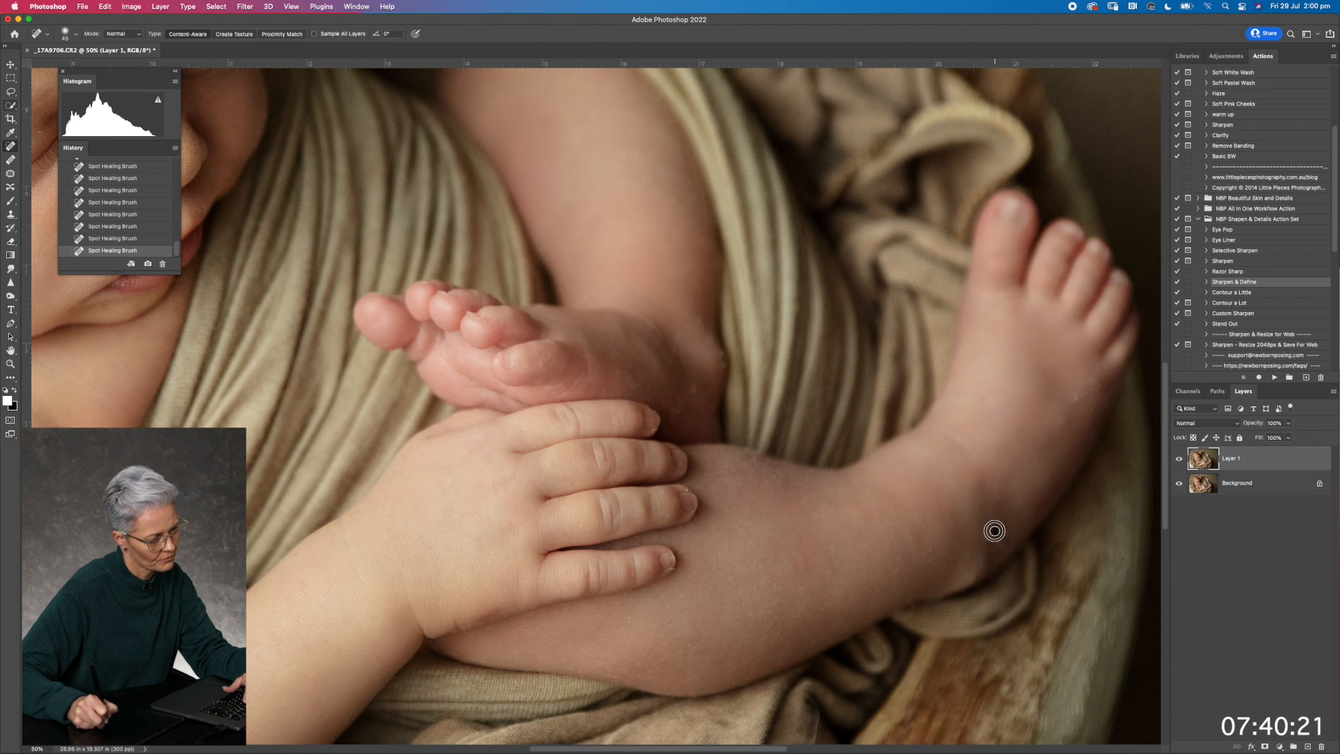
Spot-heal the dry spots on the outstretched foot and the marks at the tucked foot's ankle
left_click(1086, 384)
left_click(1093, 400)
left_click(1079, 394)
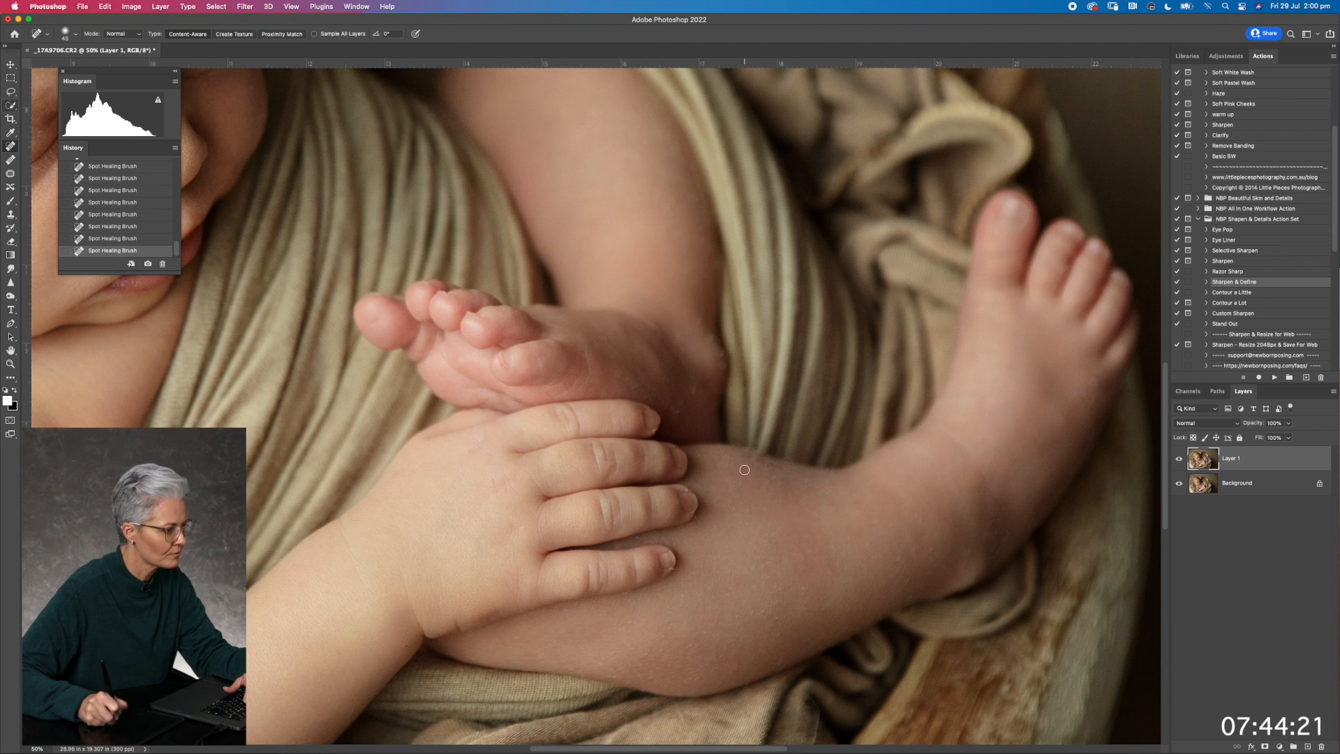
left_click(668, 403)
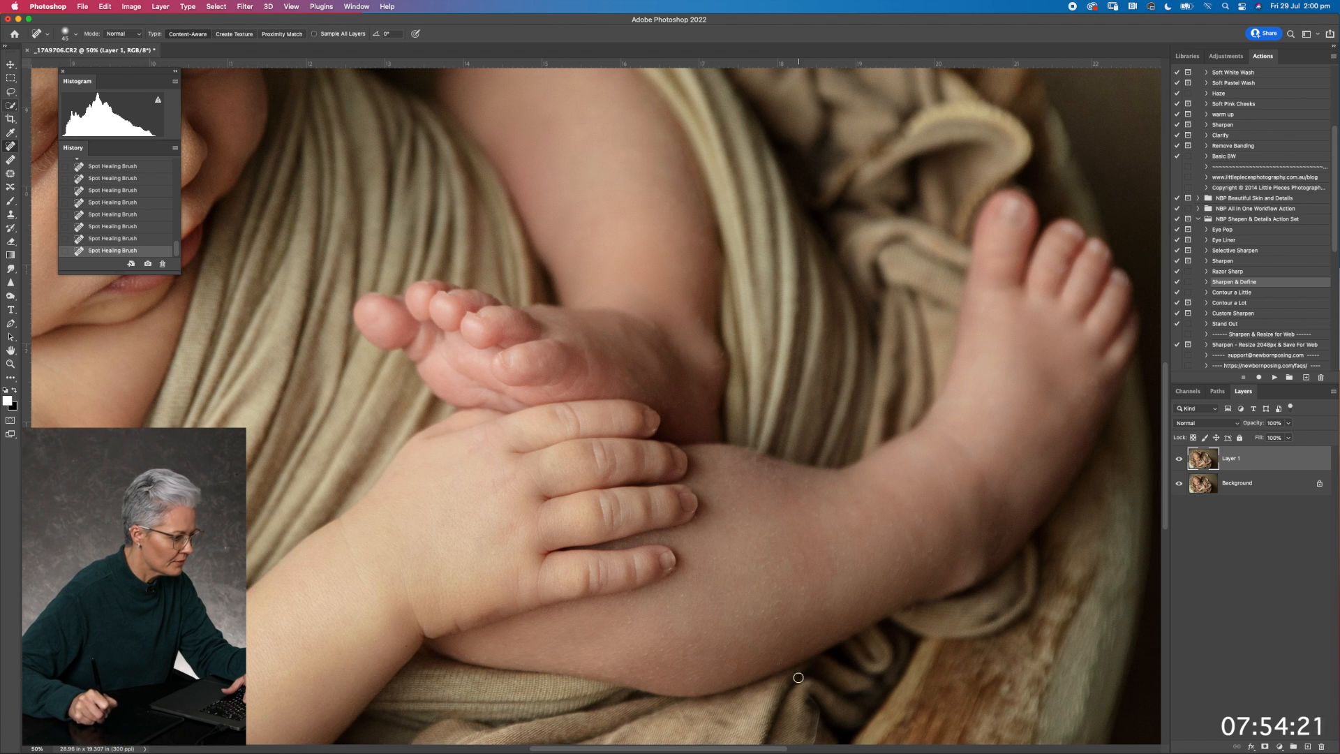
Spot-heal the remaining specks on the side of the nose and beside the inner corner of the nearer eye
left_click_drag(787, 626, 1001, 513)
mouse_move(815, 510)
left_mouse_down()
mouse_move(945, 410)
mouse_move(930, 359)
mouse_move(858, 374)
mouse_move(874, 324)
left_mouse_up()
key("super+minus")
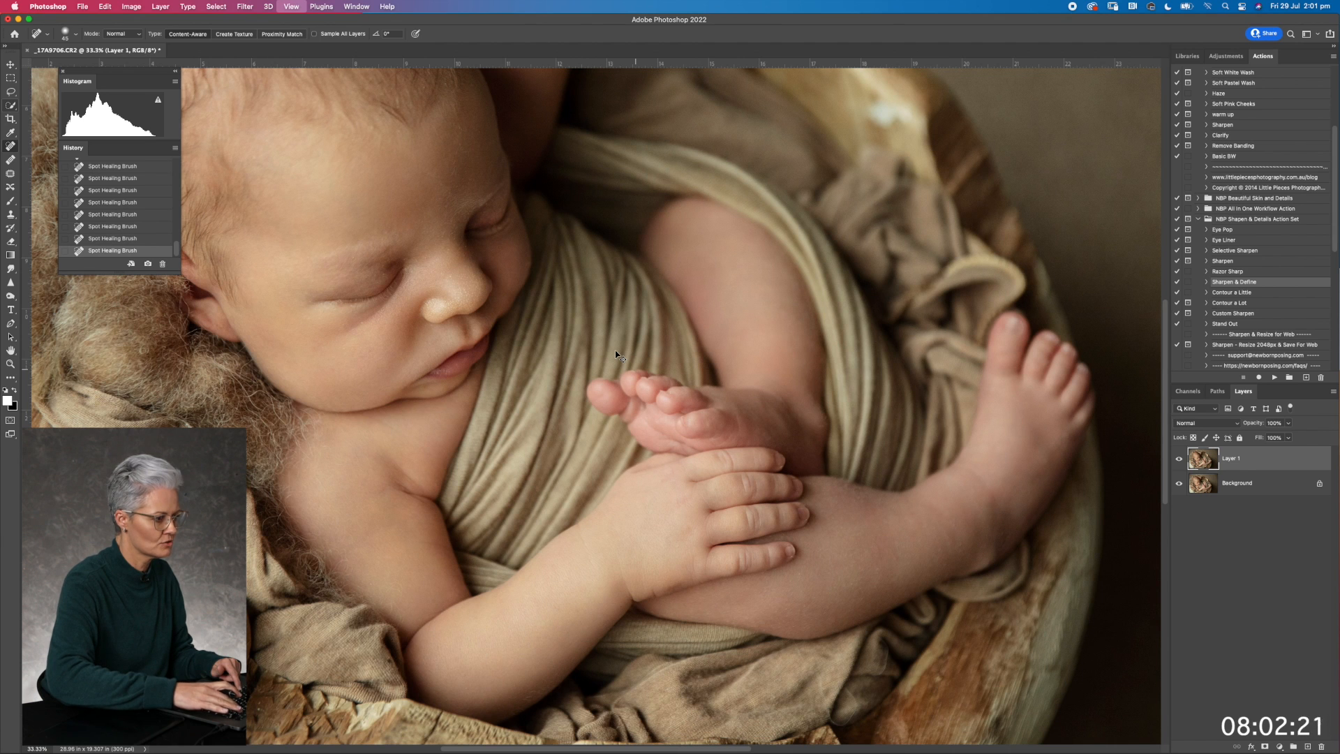
key("super+minus")
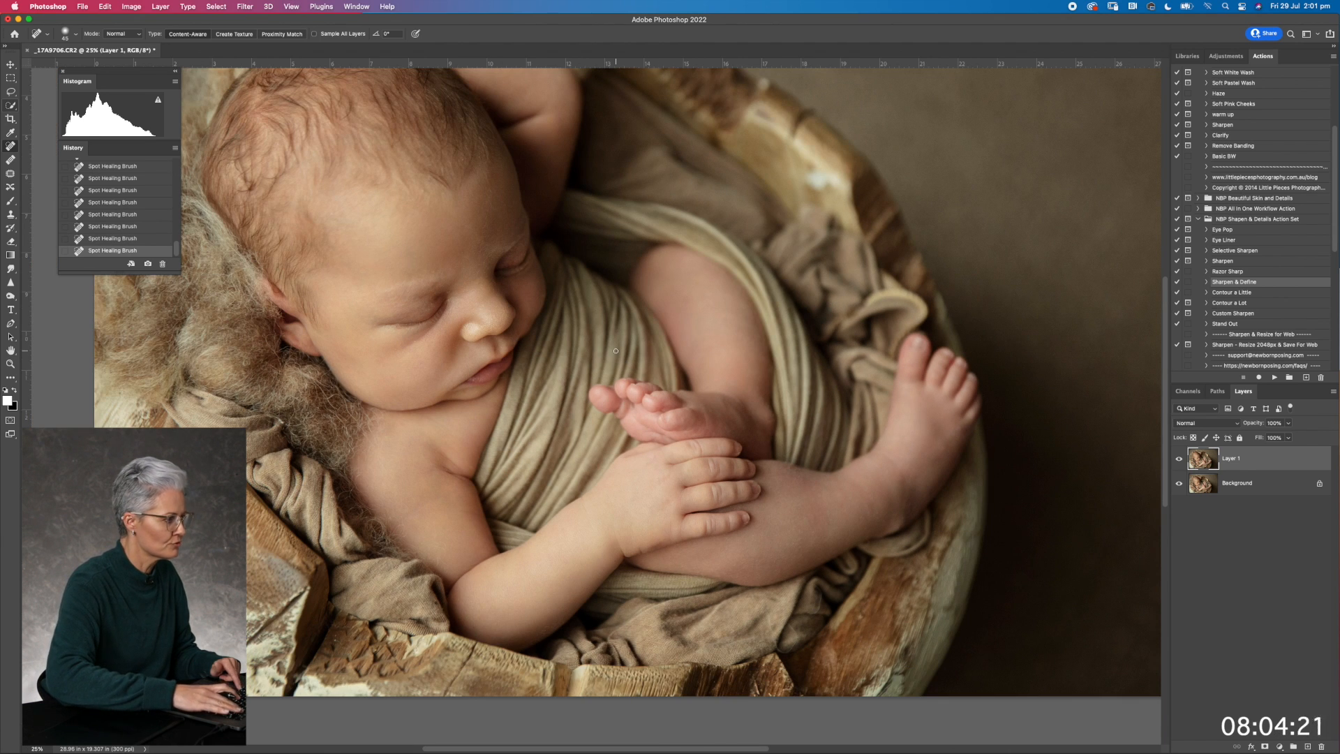
key("super+plus")
key("super+plus")
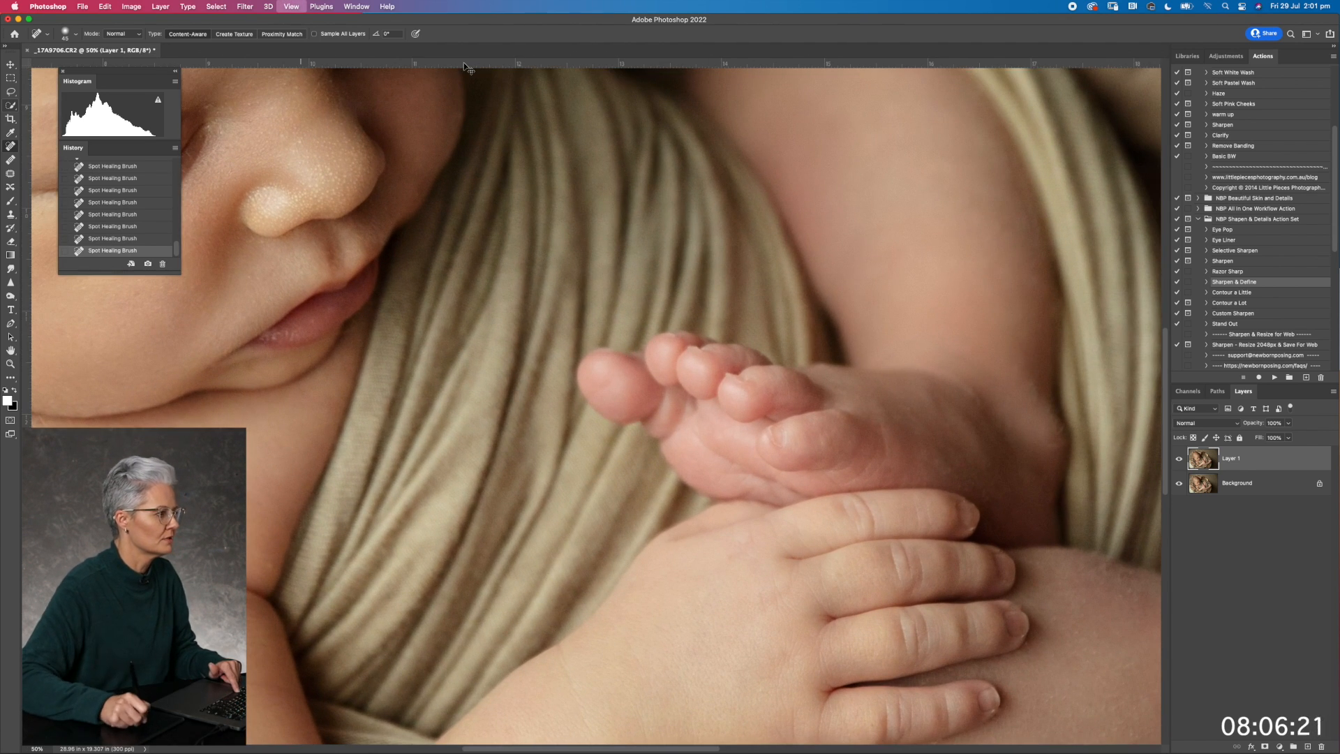
key("super+plus")
left_click_drag(547, 162, 1158, 697)
left_click_drag(674, 342, 476, 3)
left_click(702, 342)
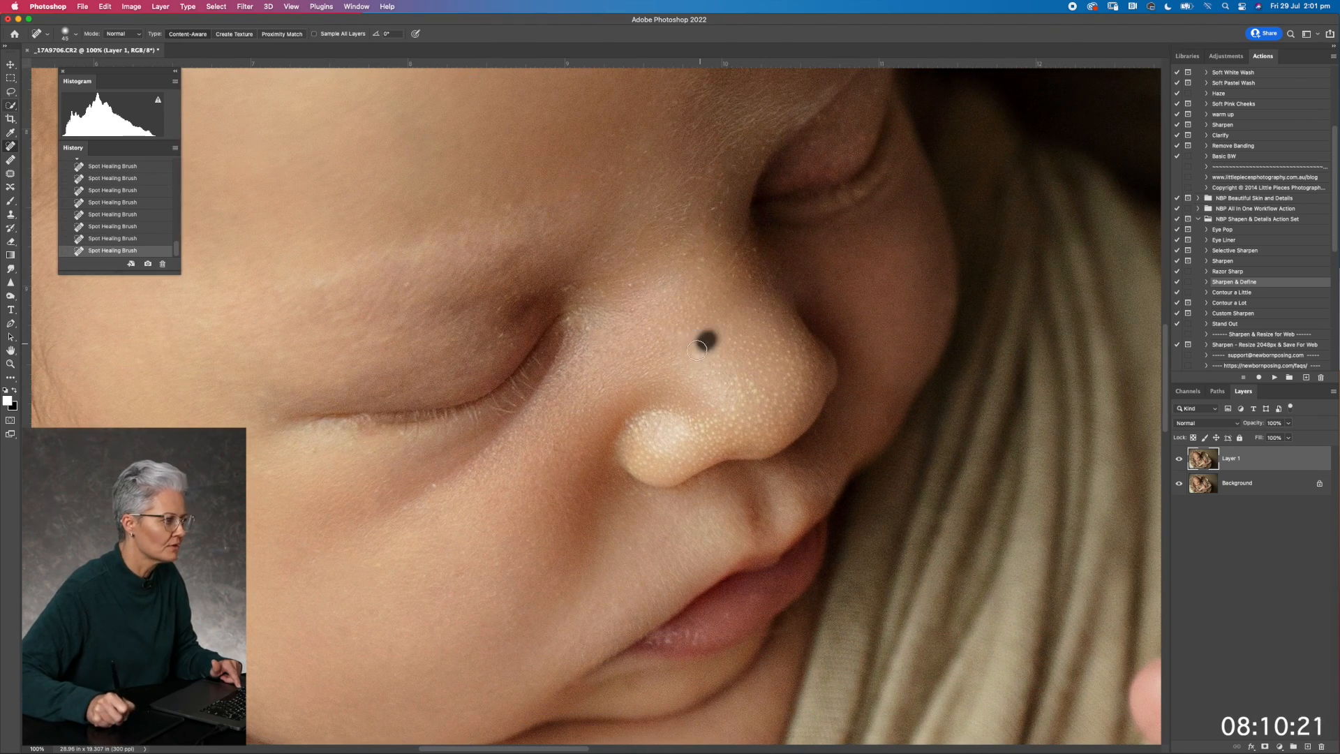
left_click(628, 305)
left_click(586, 328)
Reduce the healing brush size and heal the fine specks on the nose bridge and above the upper lip
key("bracketleft")
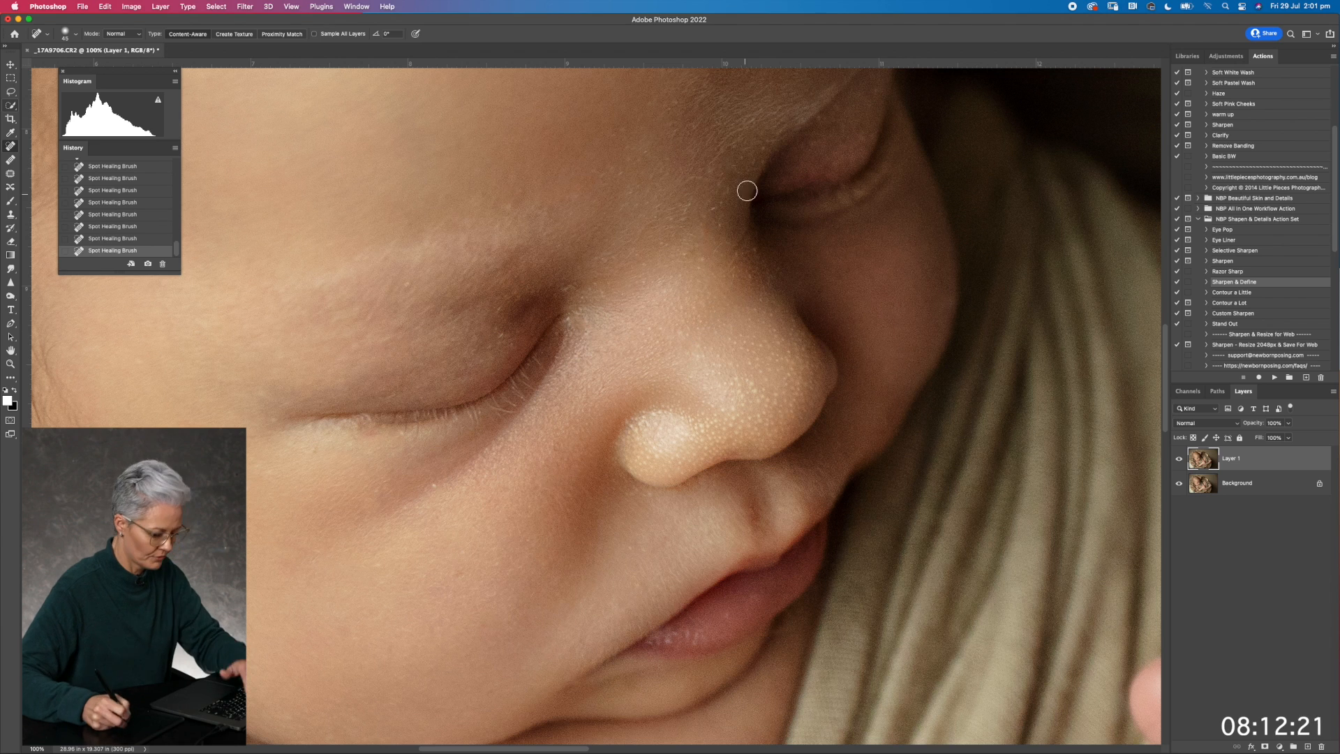
left_click_drag(706, 264, 690, 260)
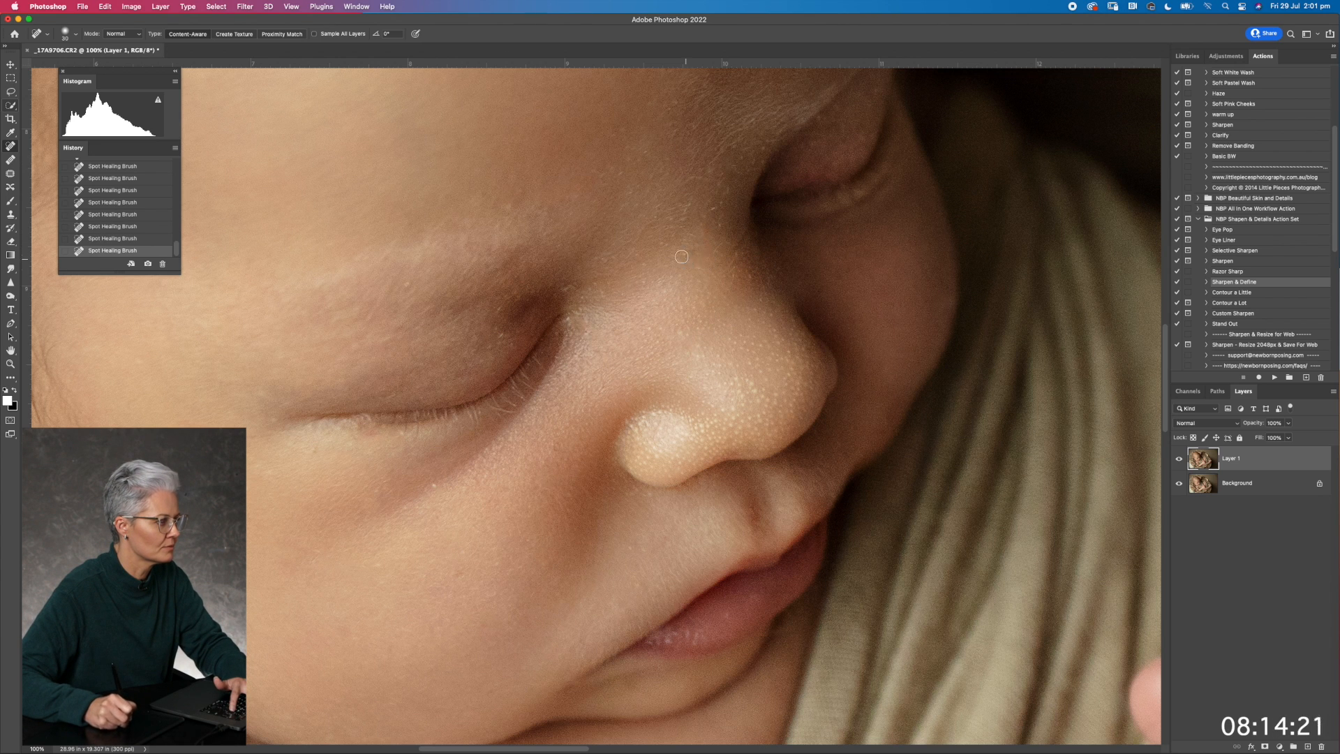
left_click_drag(628, 556, 644, 545)
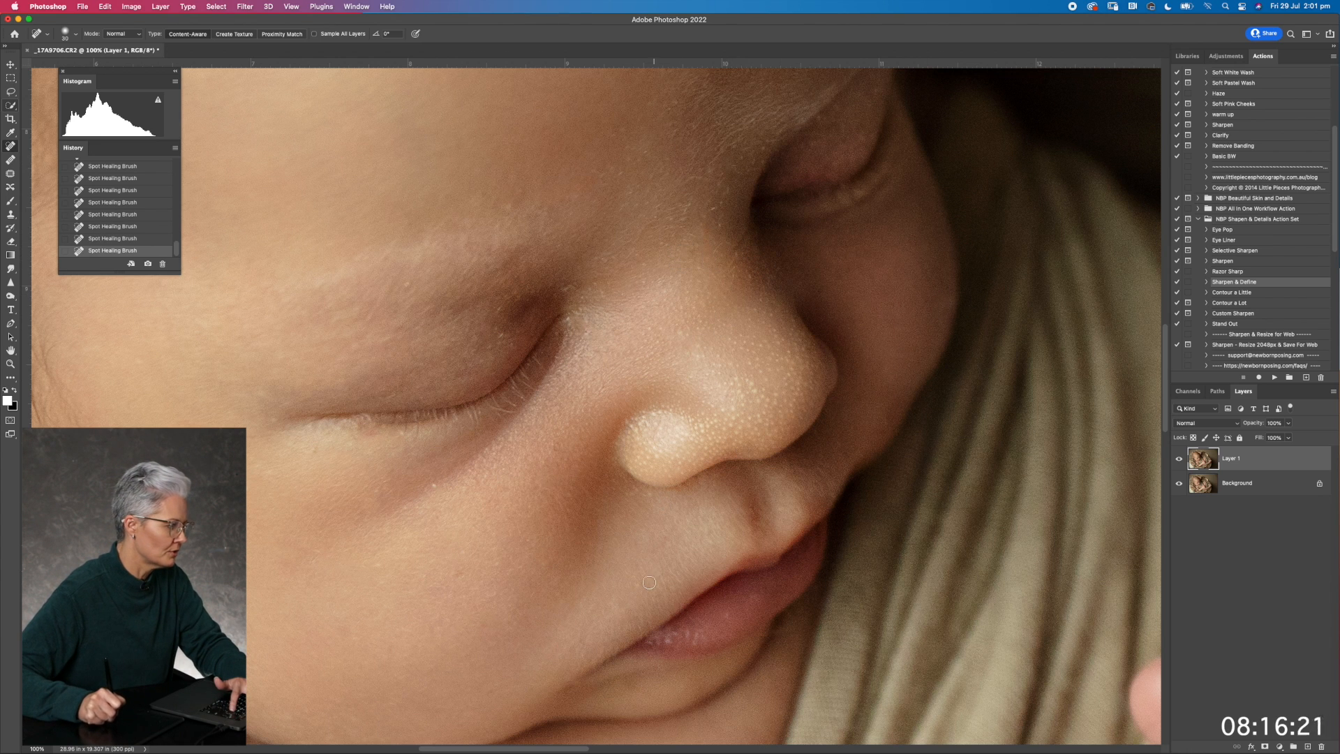
Spot-heal the fine flakes under the nearer eye, along its brow and at its inner corner
left_click(433, 482)
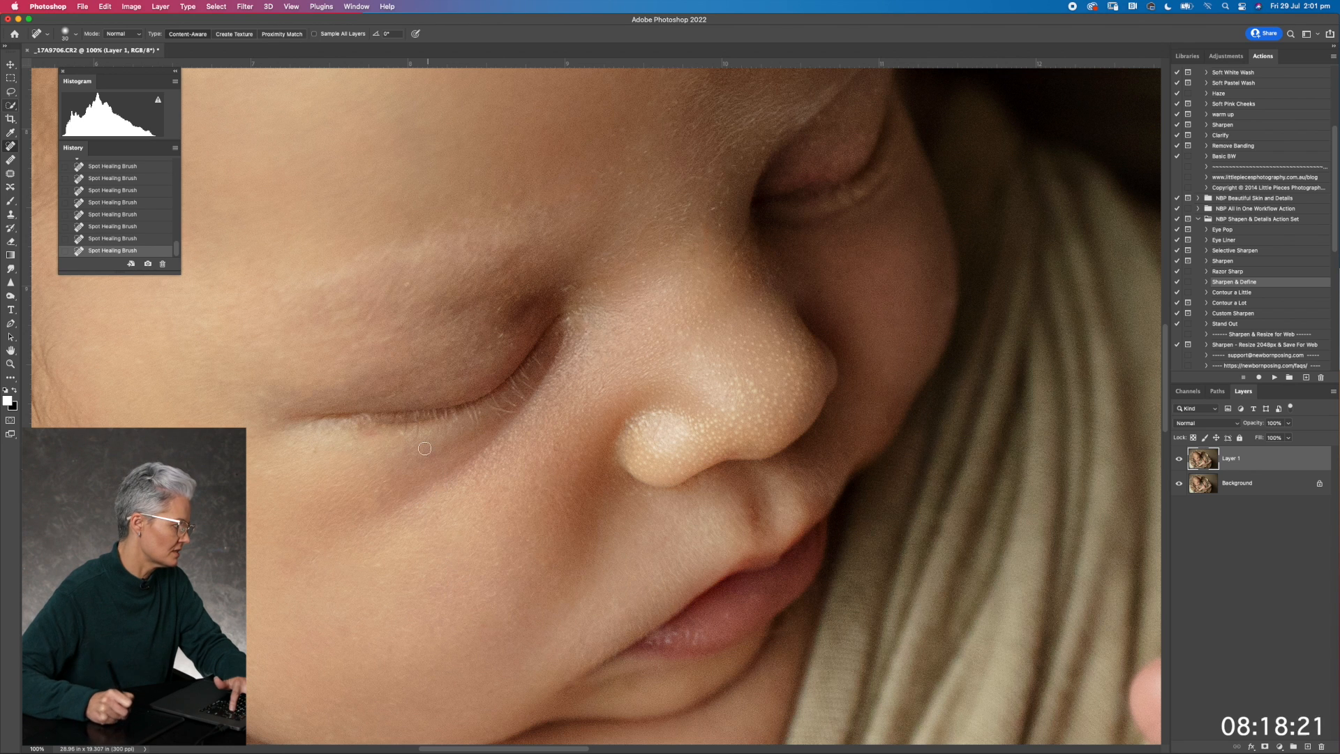
left_click(319, 450)
left_click(276, 417)
left_click(407, 283)
left_click(514, 203)
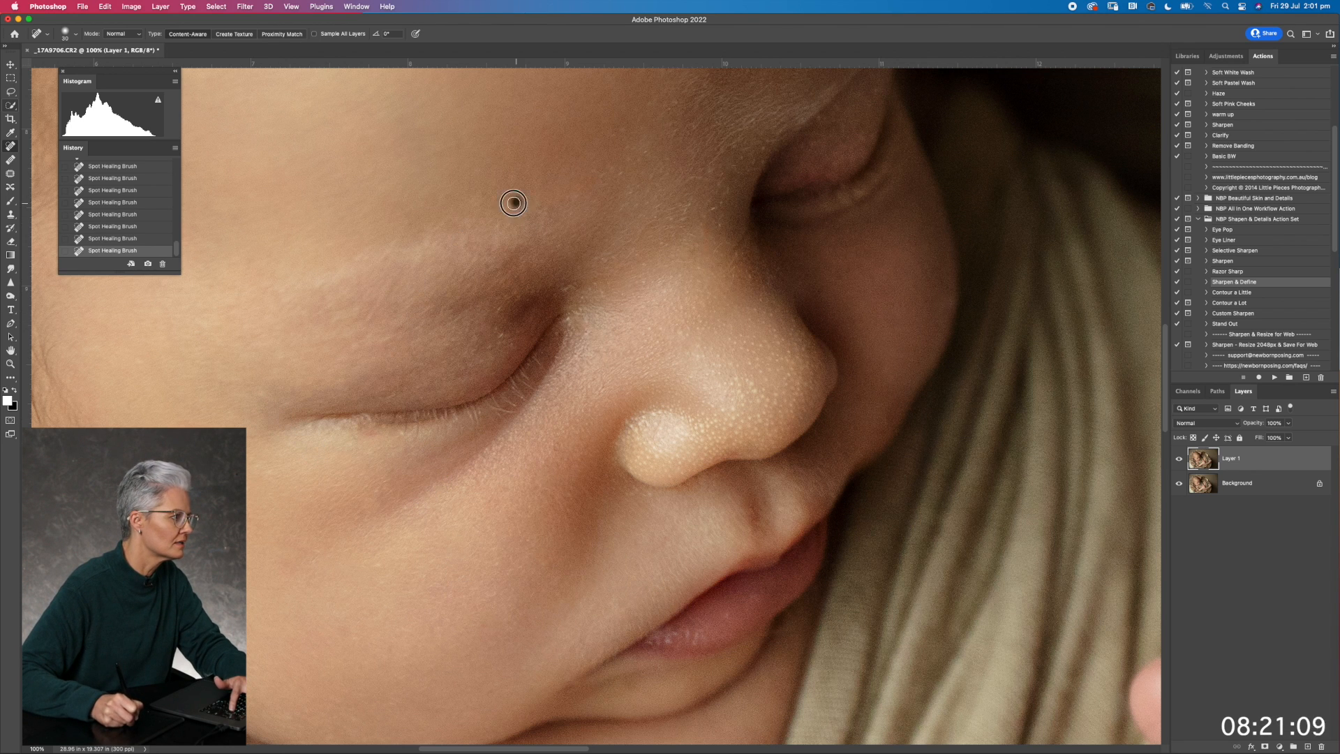
left_click(590, 324)
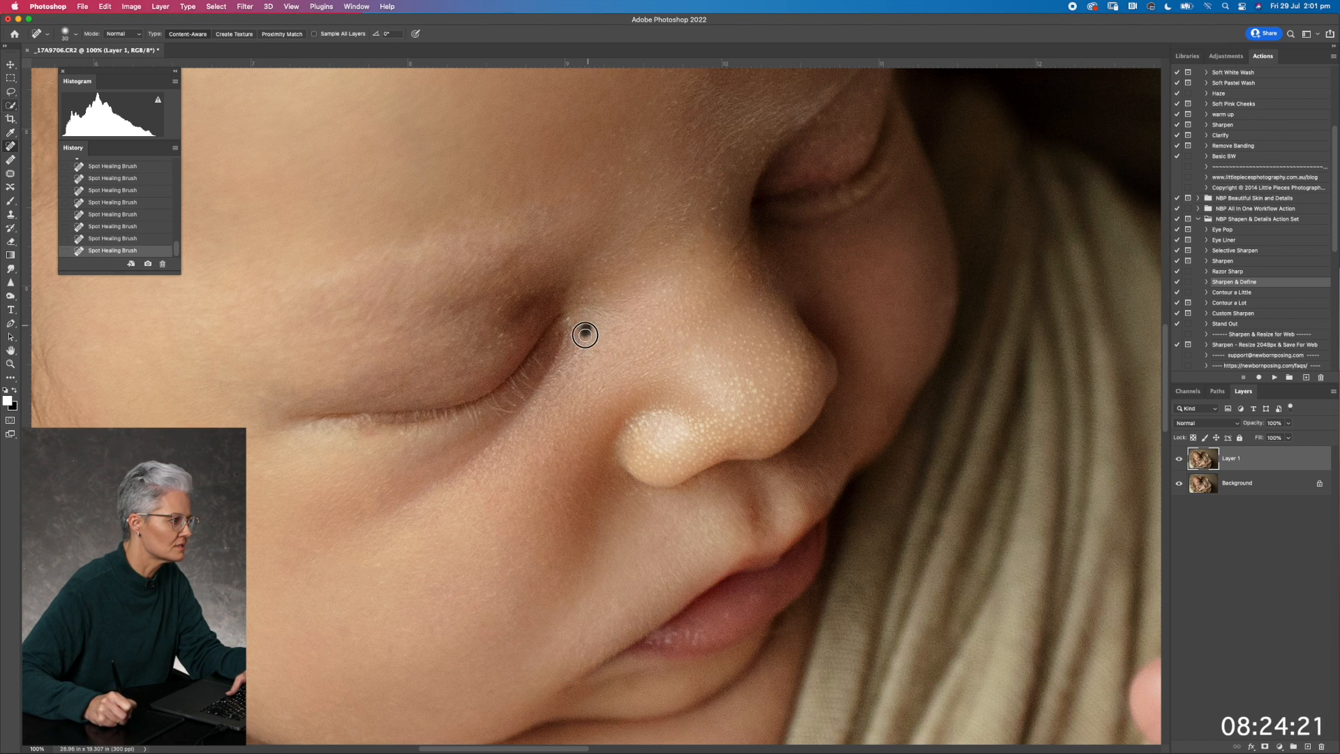
Spot-heal the flaky skin between the eyes and the dry flakes on the forehead above the farther brow
scroll(656, 362, "up", 5)
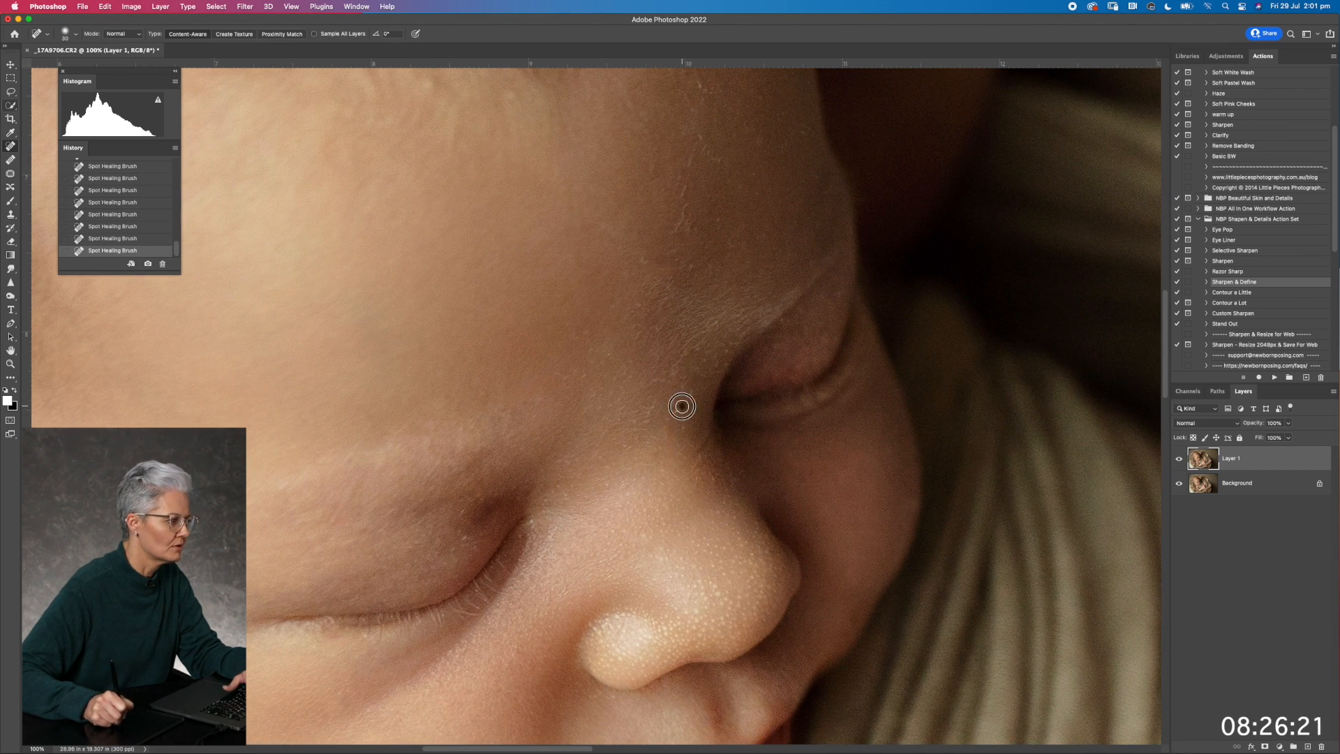
left_click(659, 429)
left_click(683, 419)
left_click(681, 449)
left_click(714, 469)
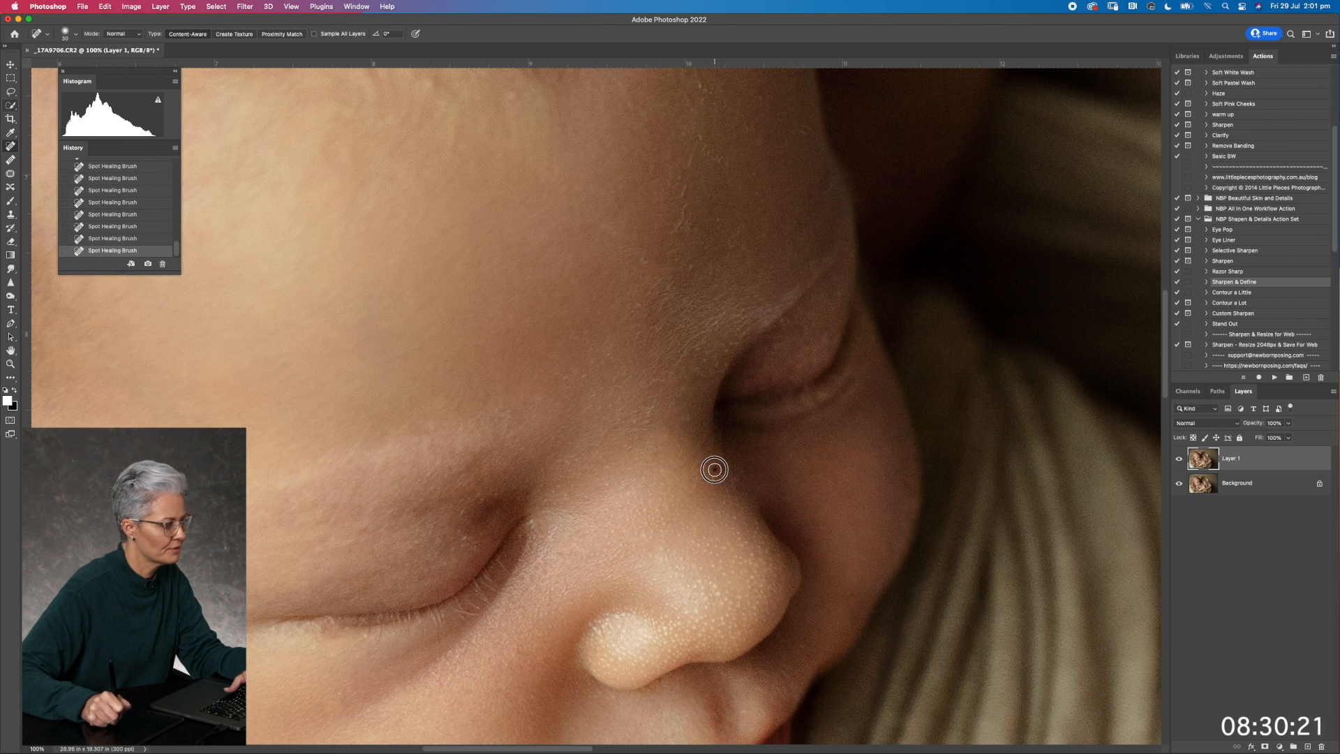
left_click_drag(719, 357, 703, 362)
left_click_drag(688, 200, 672, 228)
left_click_drag(687, 187, 692, 165)
Spot-heal the remaining flakes on the upper forehead below the hairline and toward the farther temple
left_click_drag(703, 232, 756, 397)
left_click_drag(549, 254, 587, 277)
left_click_drag(499, 242, 463, 256)
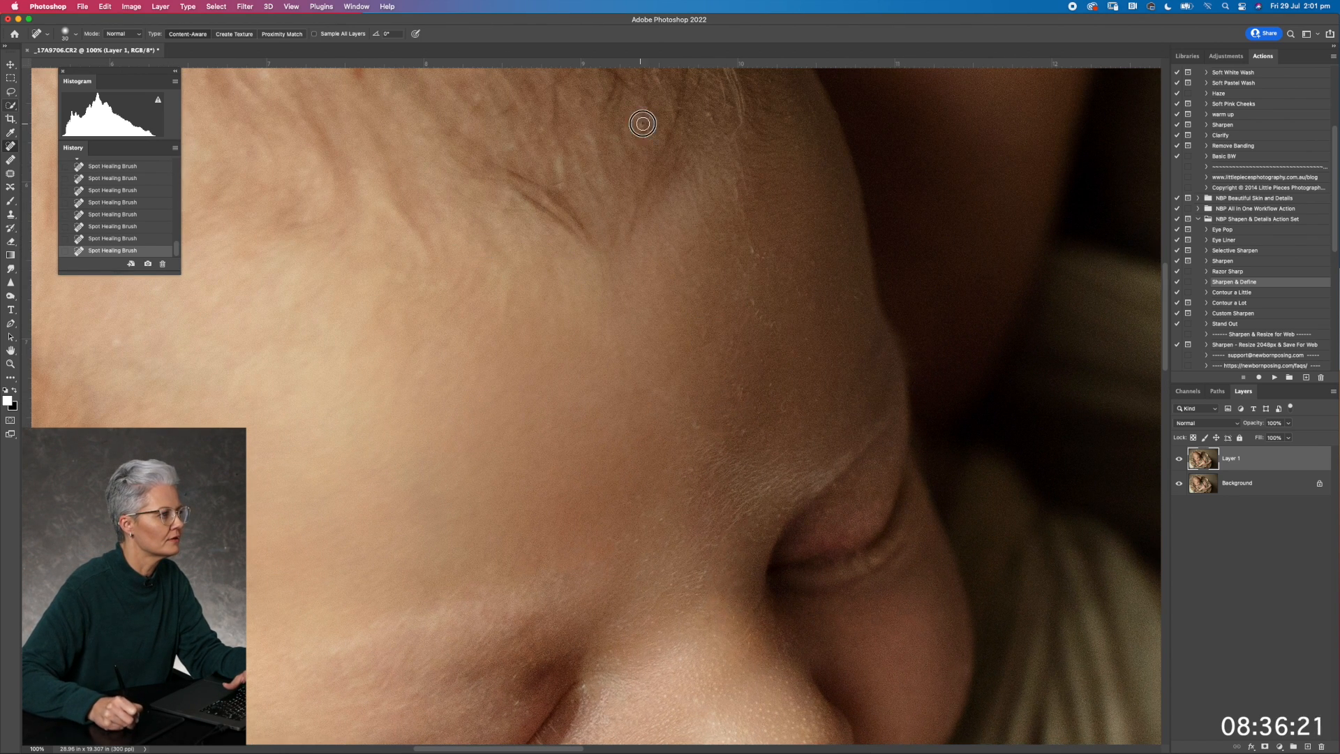
left_click_drag(743, 302, 771, 326)
left_click_drag(797, 333, 807, 346)
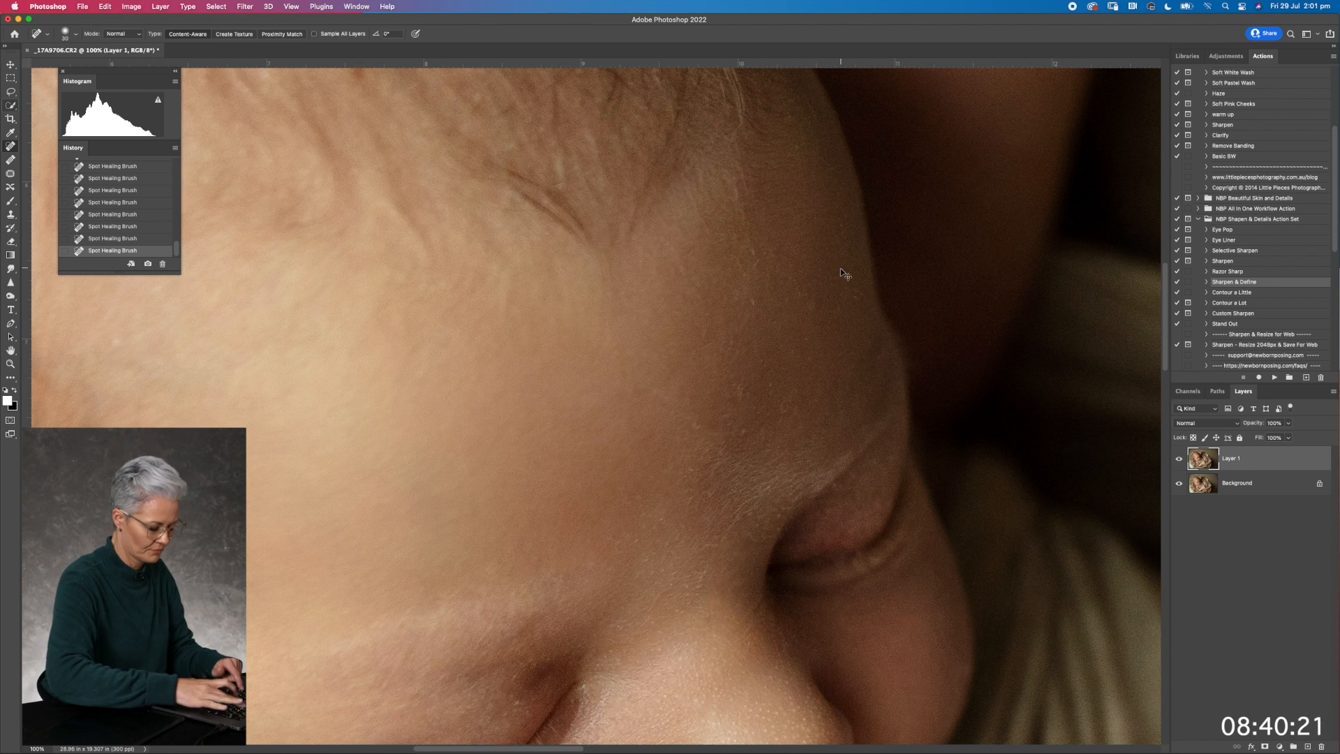
Compare the original newborn photo with the Snapshot 1 state from the history
key("super+minus")
key("super+minus")
key("super+minus")
key("super+minus")
key("super+minus")
key("super+minus")
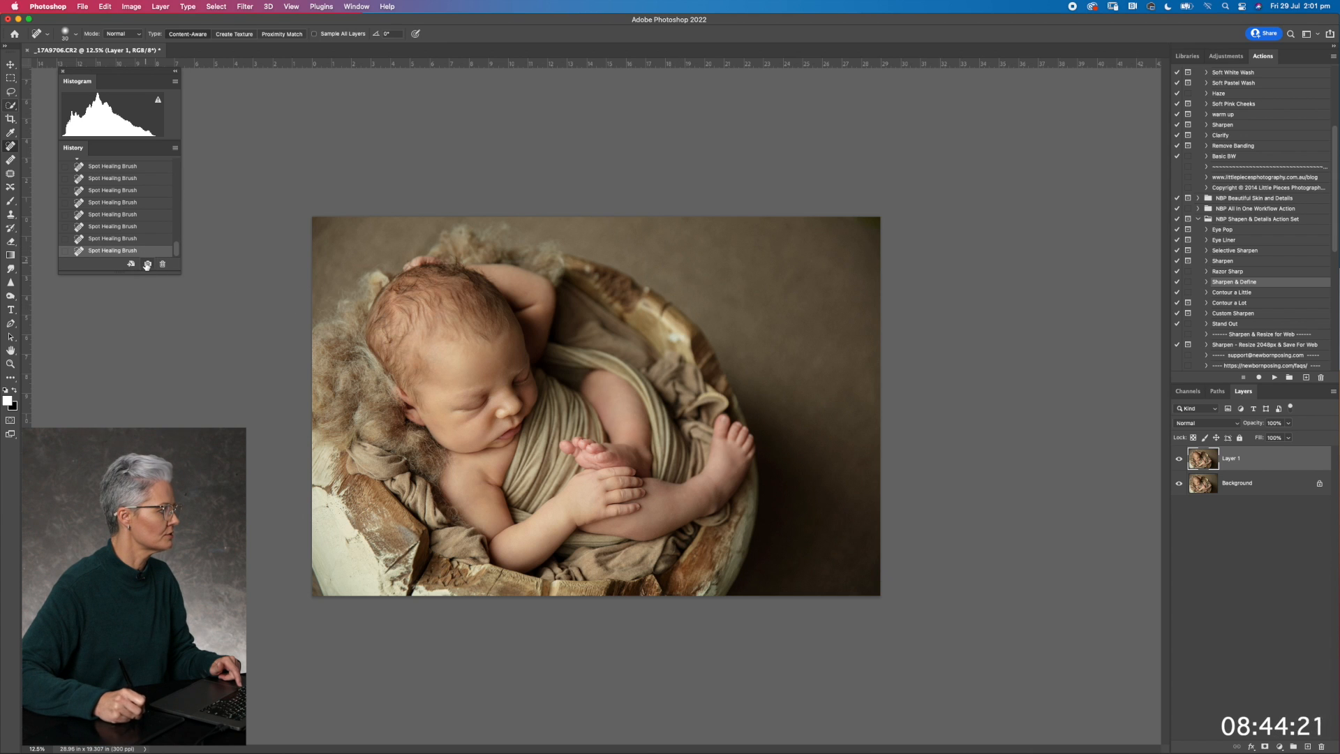
scroll(175, 255, "up", 10)
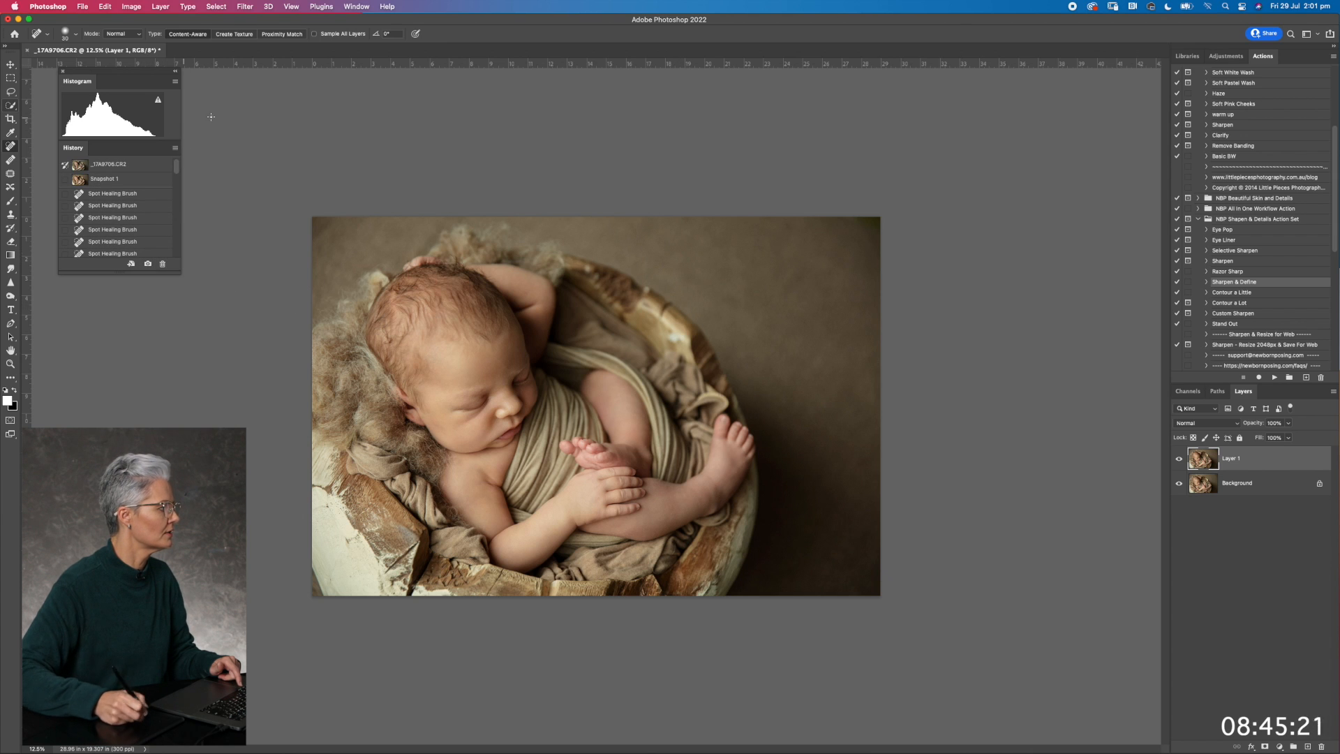
left_click(153, 164)
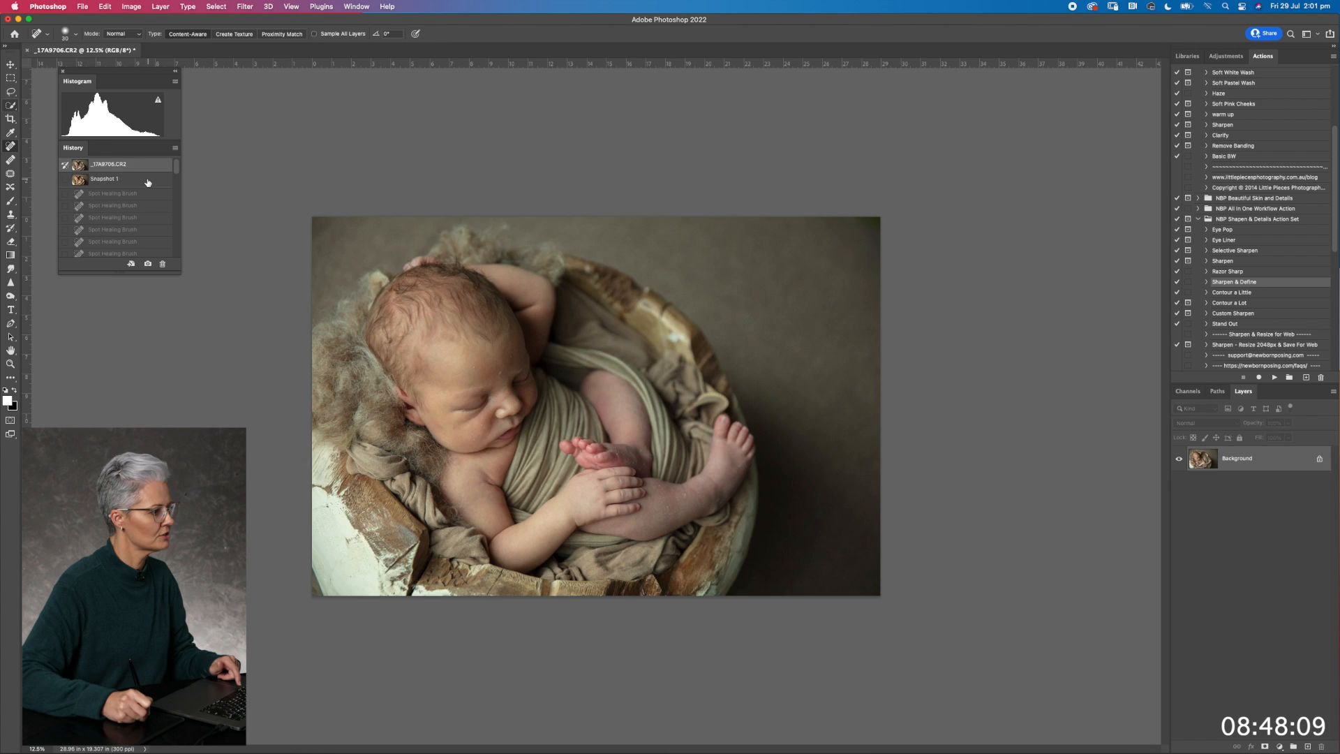
left_click(147, 180)
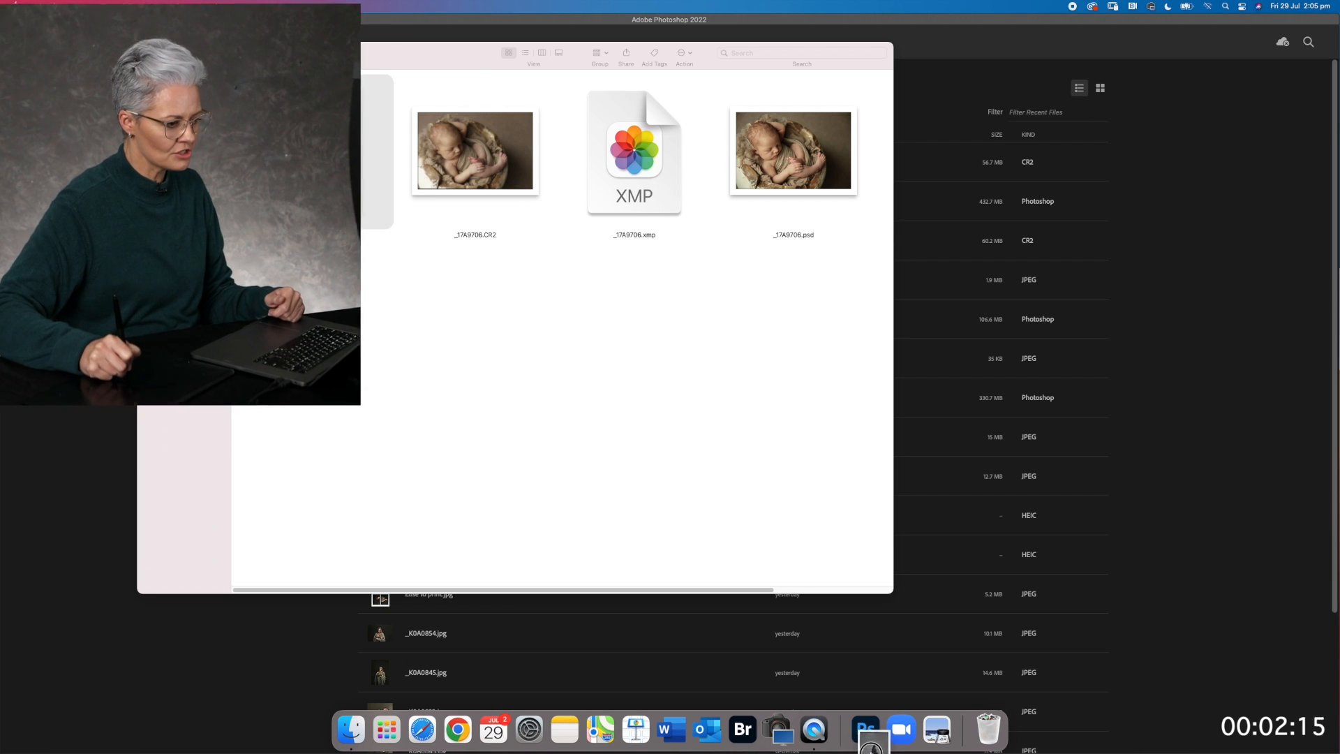
Load _17A0648.CR2 in Camera Raw, set Highlights to -29 and Shadows to +40, and open it for editing
left_click(871, 743)
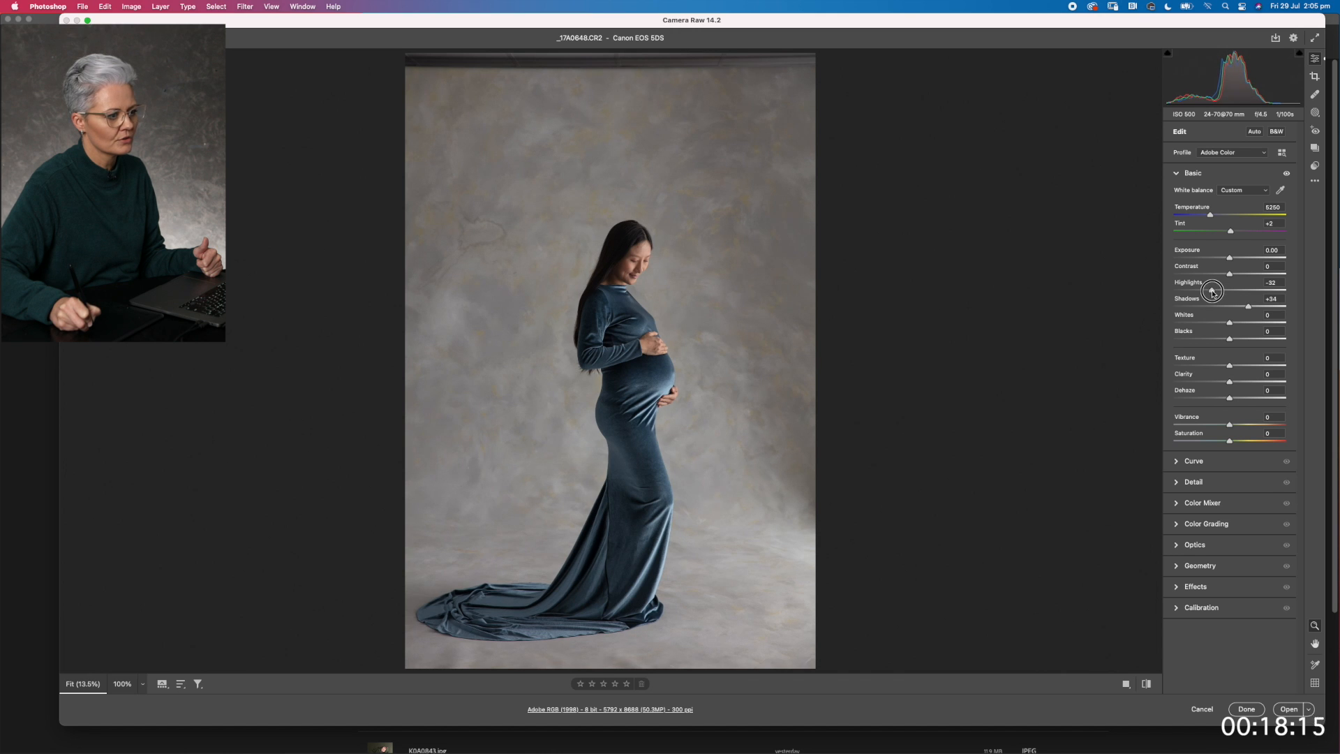
left_click_drag(1212, 292, 1252, 308)
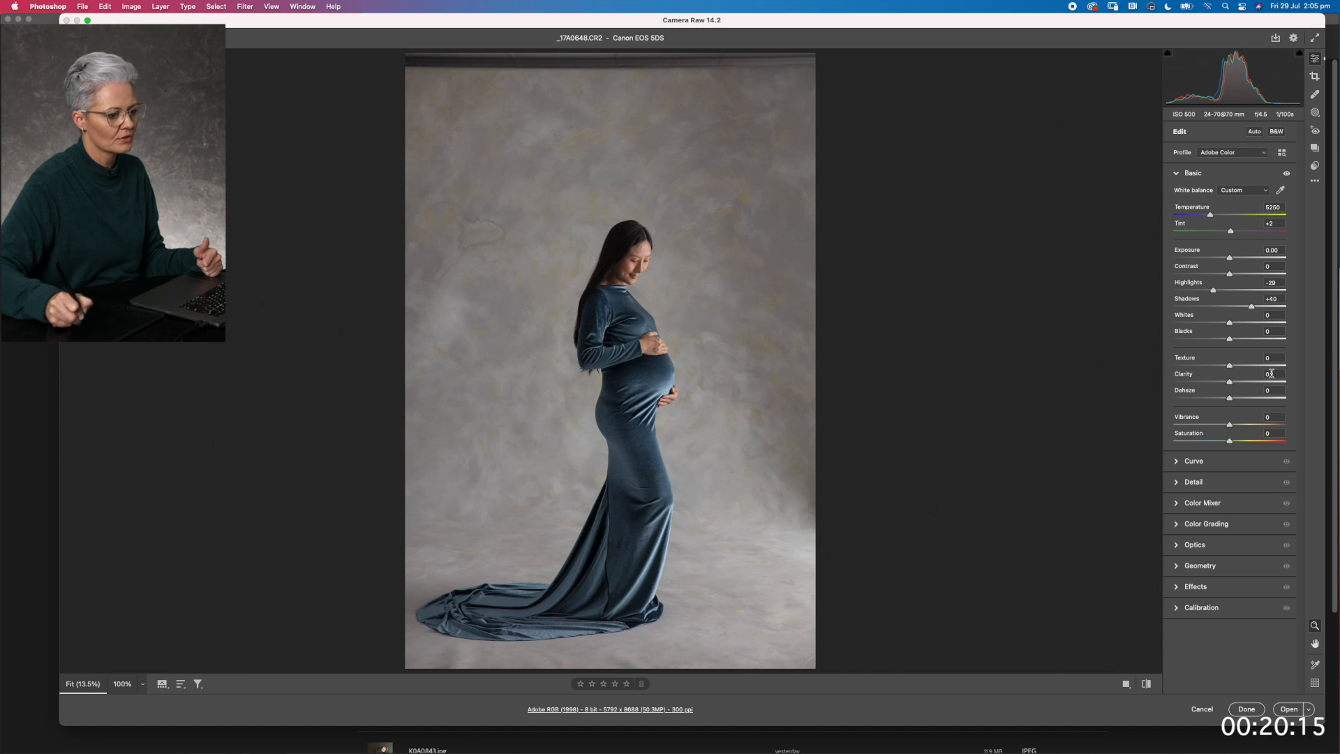
left_click(1285, 715)
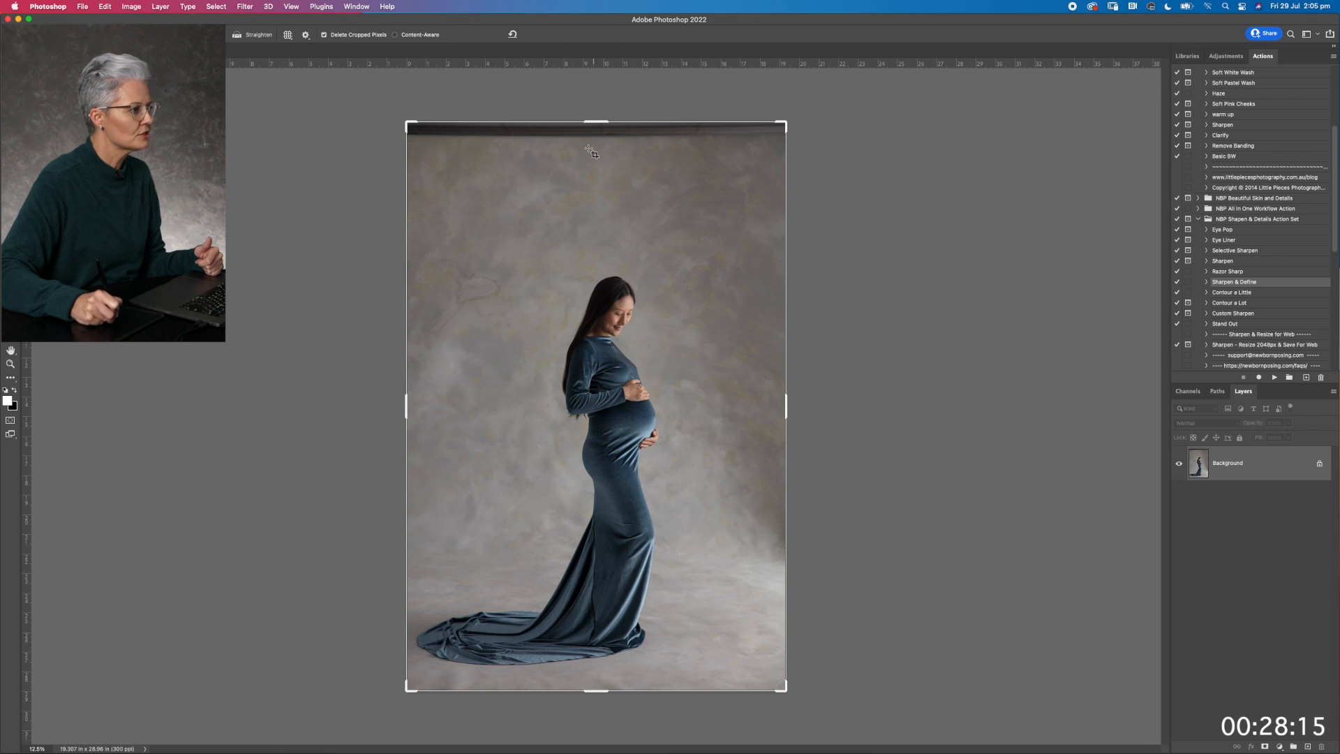
Crop the maternity portrait tighter to exclude the dark strip above the backdrop and rotate the crop slightly to straighten it
left_click_drag(783, 124, 786, 153)
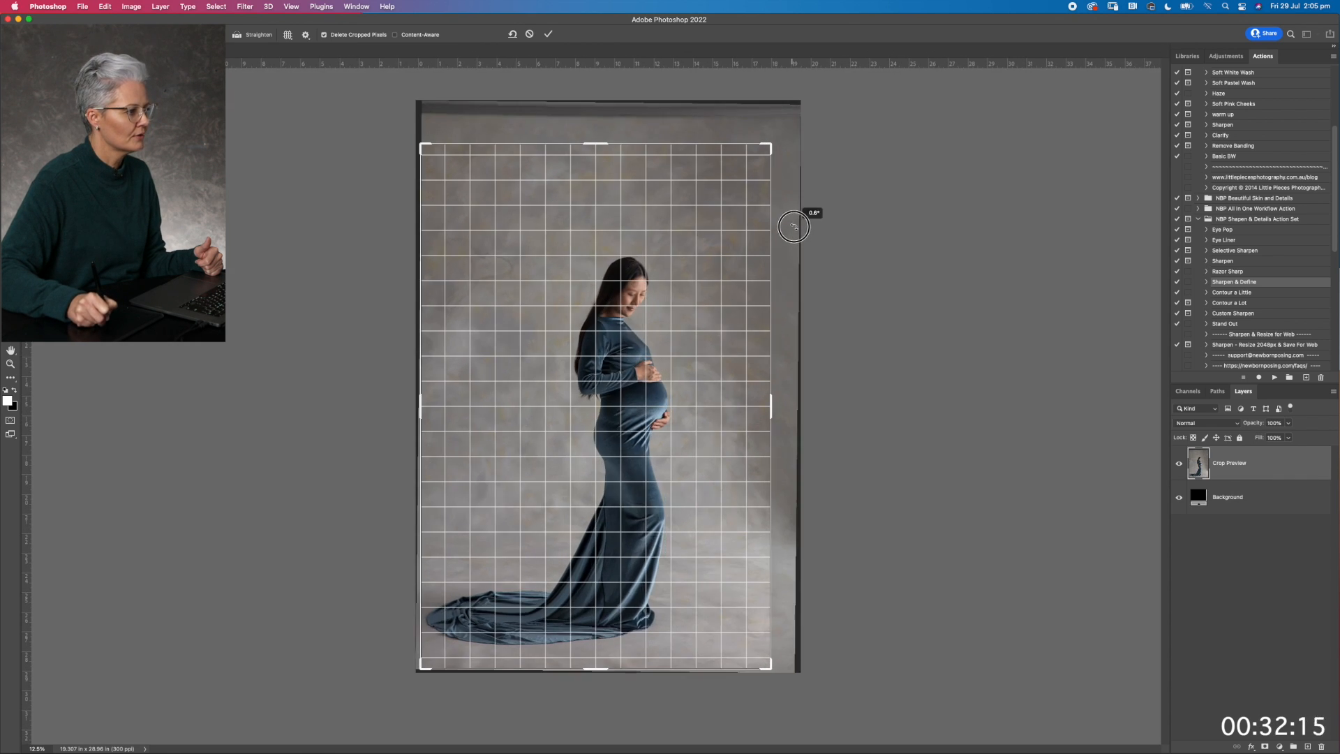
left_click_drag(713, 269, 696, 319)
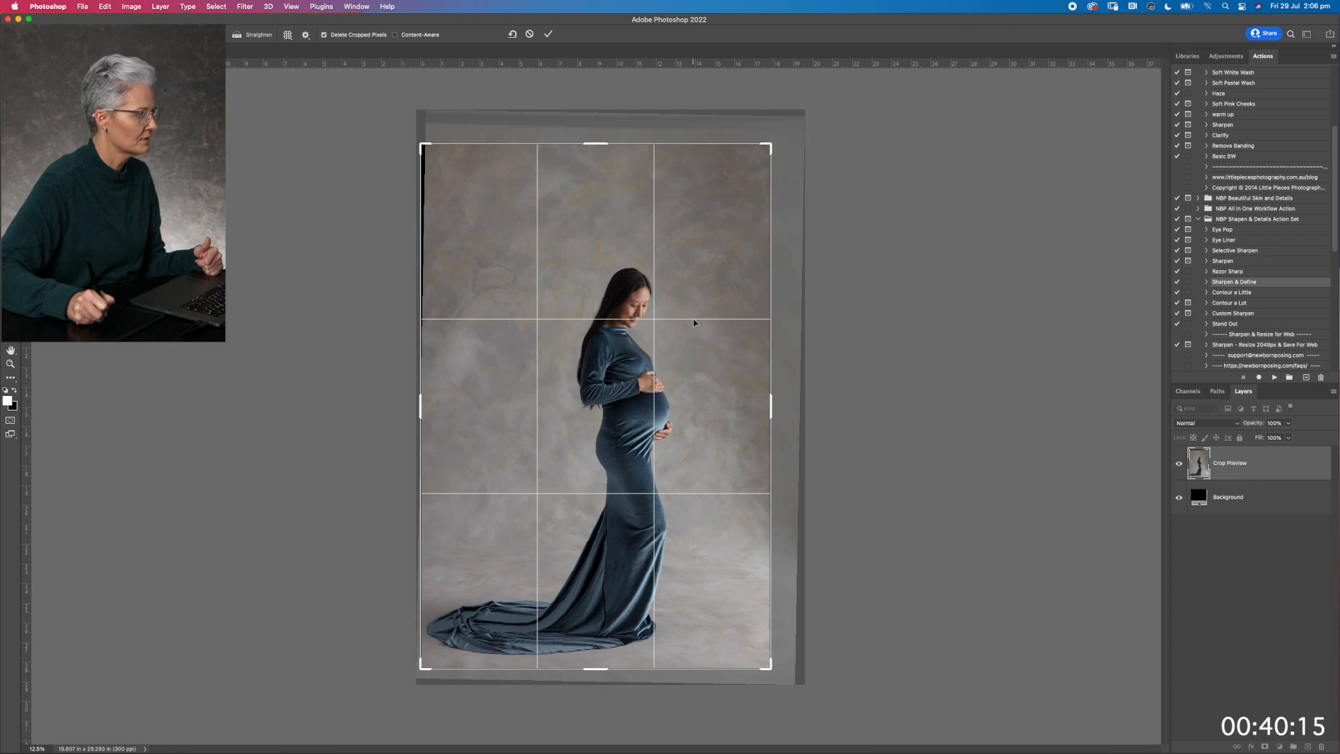
left_click(548, 34)
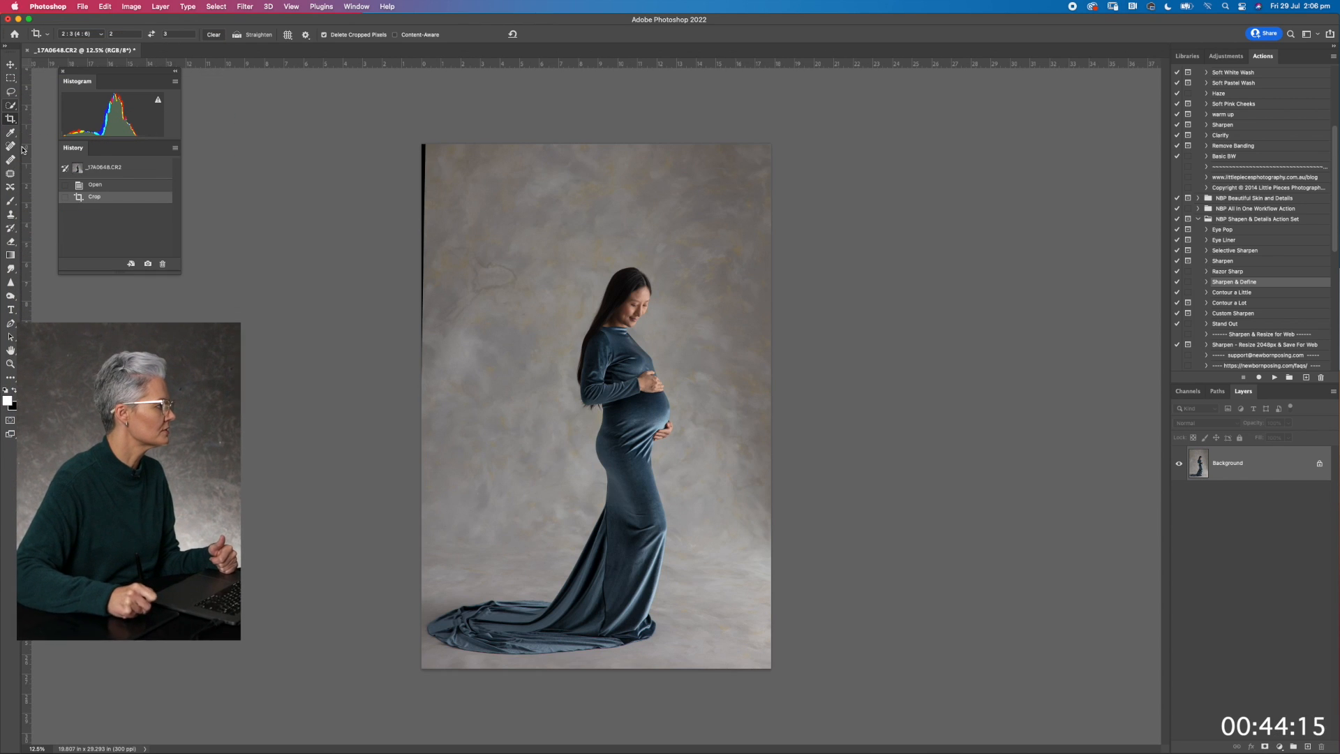
Duplicate the background layer and patch out the black wedge at the photo's upper-left edge and the backdrop mark beside it
left_click(10, 173)
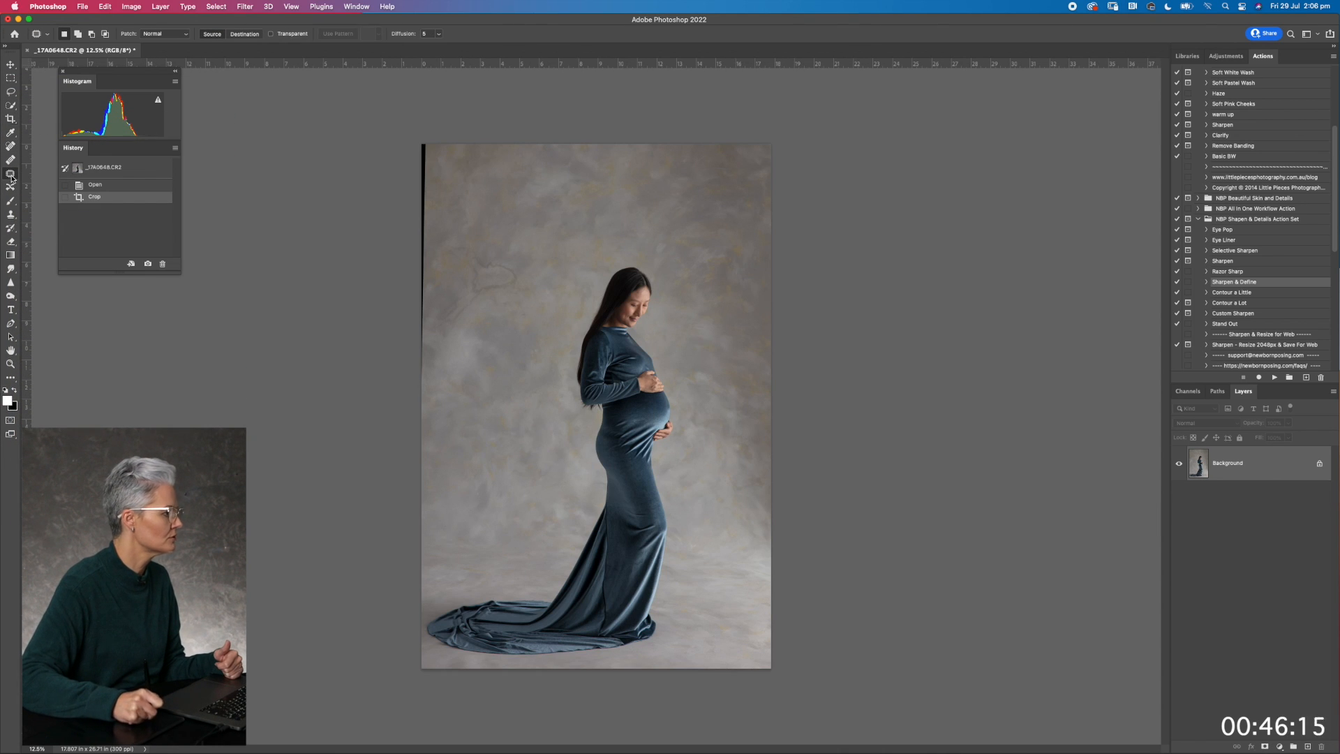
key("super+j")
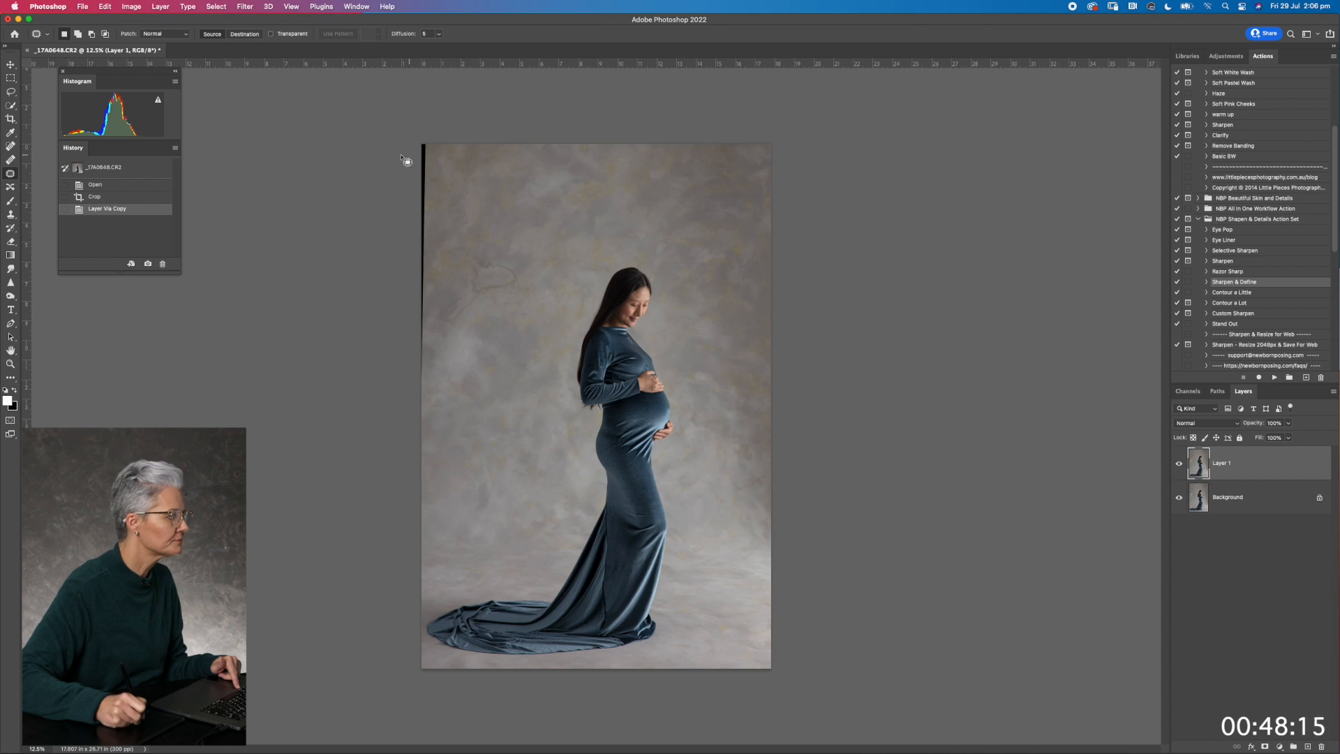
mouse_move(428, 148)
left_mouse_down()
mouse_move(406, 166)
mouse_move(410, 390)
mouse_move(425, 333)
mouse_move(513, 318)
mouse_move(538, 322)
mouse_move(533, 349)
left_mouse_up()
left_click(520, 272)
mouse_move(483, 245)
left_mouse_down()
mouse_move(453, 240)
mouse_move(434, 329)
mouse_move(475, 319)
mouse_move(524, 277)
mouse_move(510, 275)
mouse_move(590, 242)
mouse_move(614, 215)
left_mouse_up()
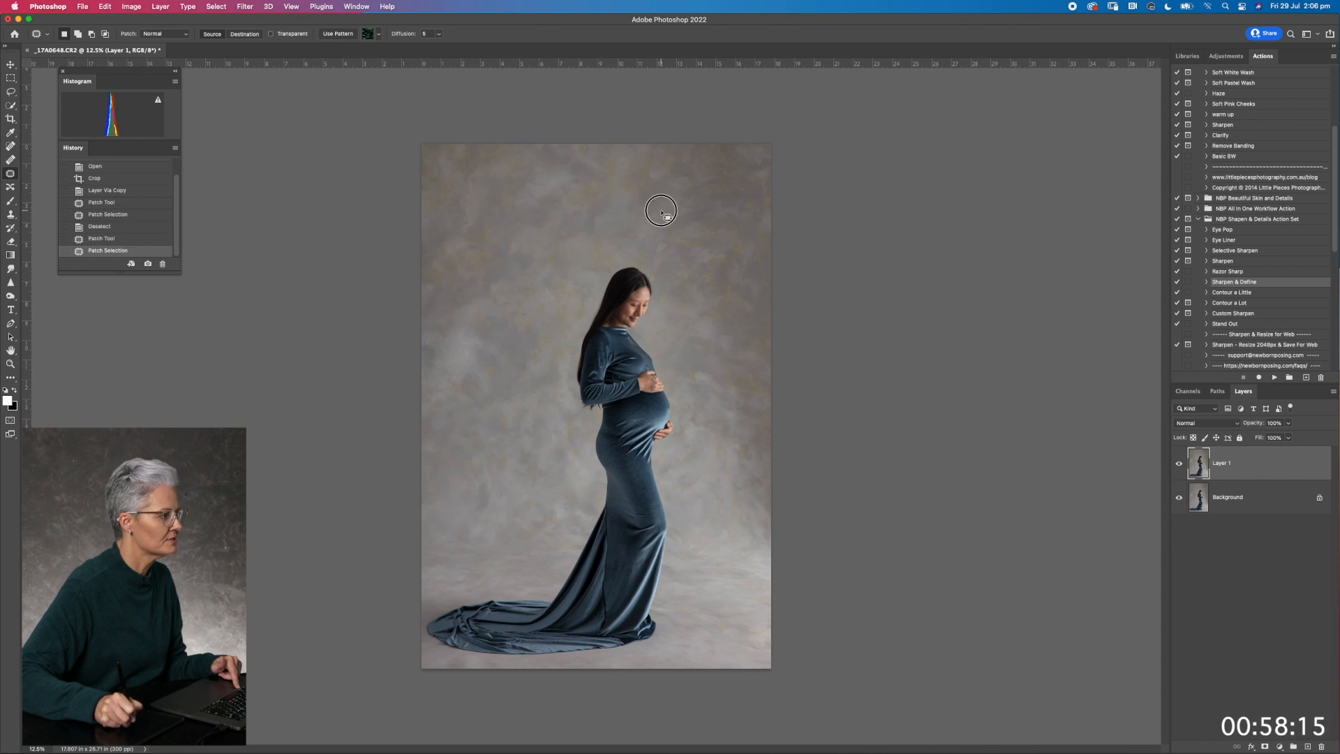
left_click(661, 210)
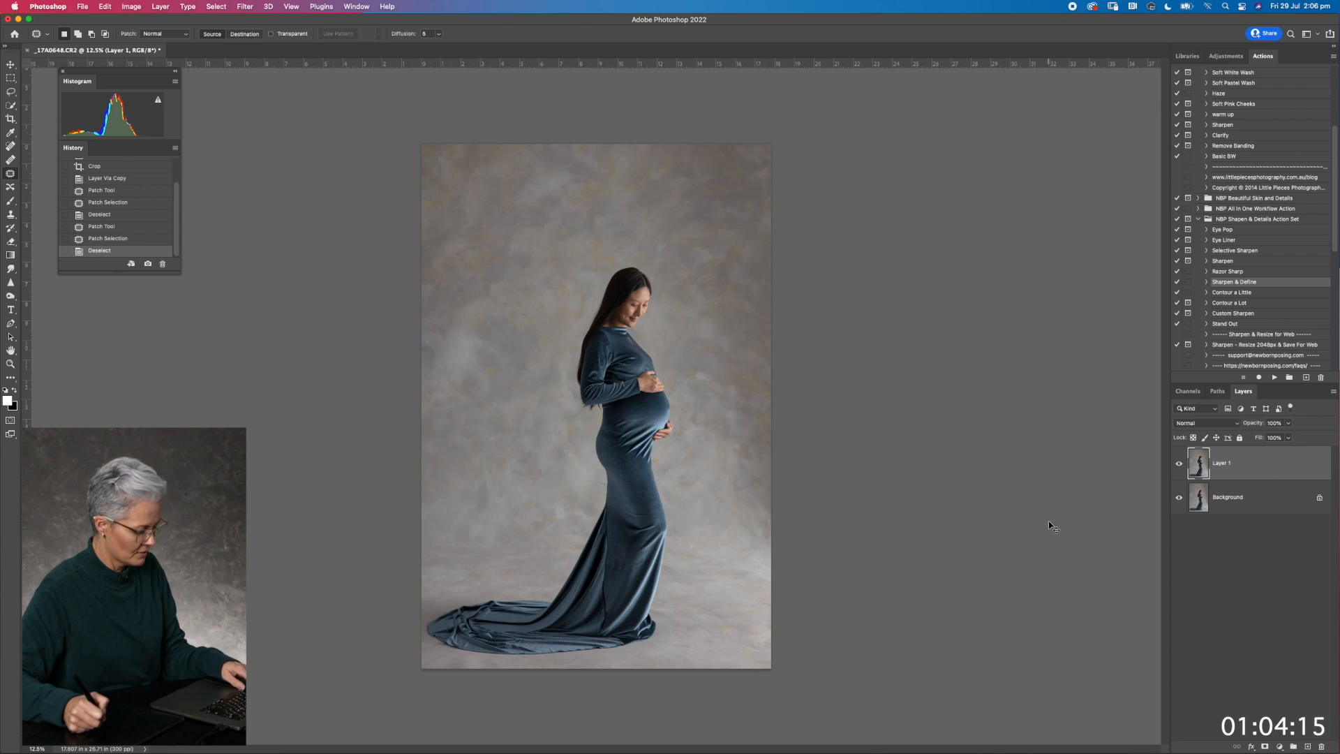
Merge the visible layers into a fresh duplicated layer and draw a rectangular selection just inside the photo's edges
key("super+shift+e")
key("super+j")
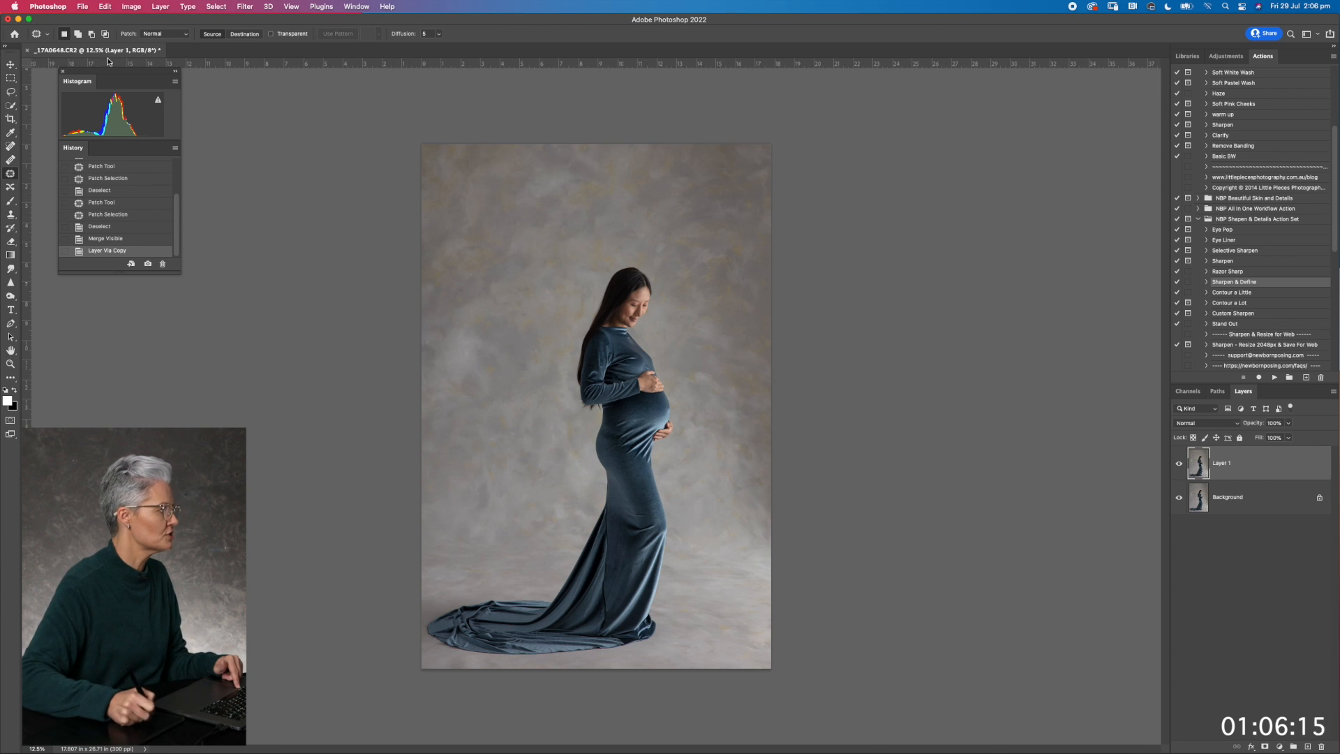
left_click(10, 80)
left_click_drag(431, 151, 761, 660)
Feather the rectangular selection by 555 pixels and invert it to target the photo's edges
right_click(691, 563)
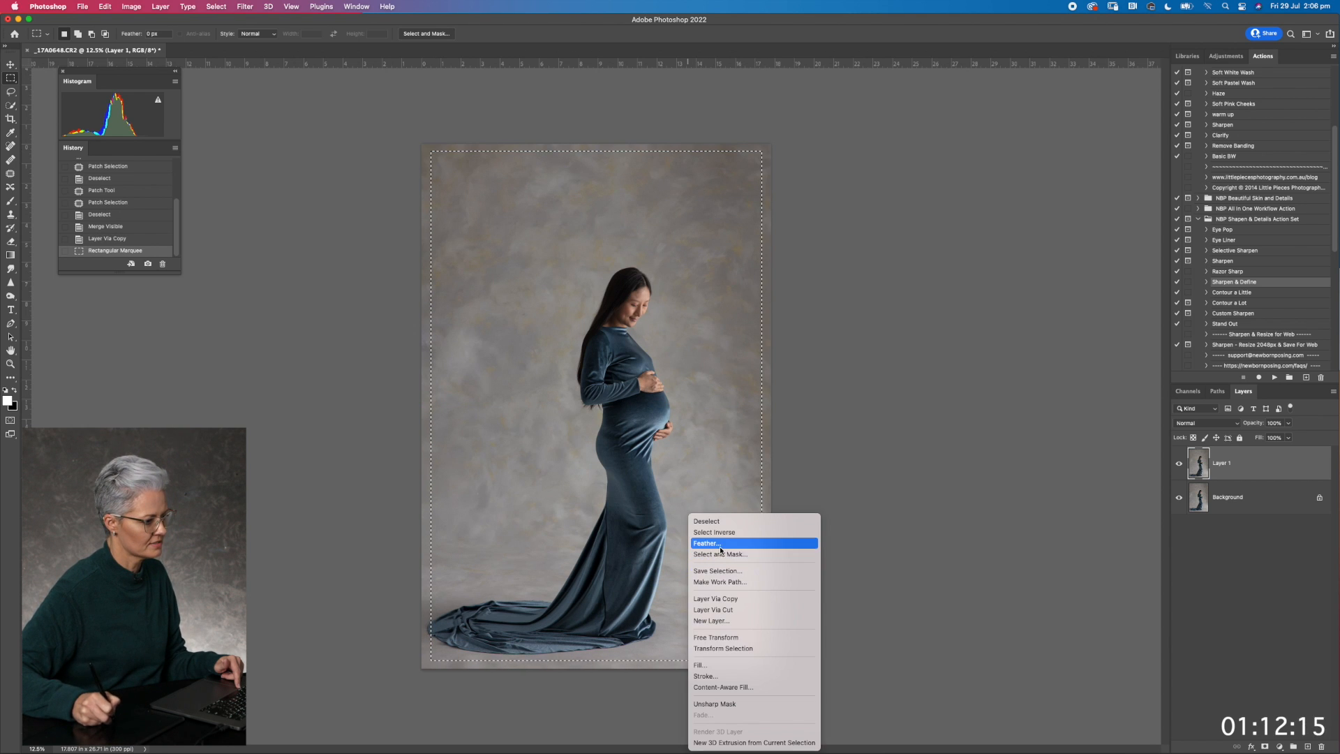
left_click(720, 547)
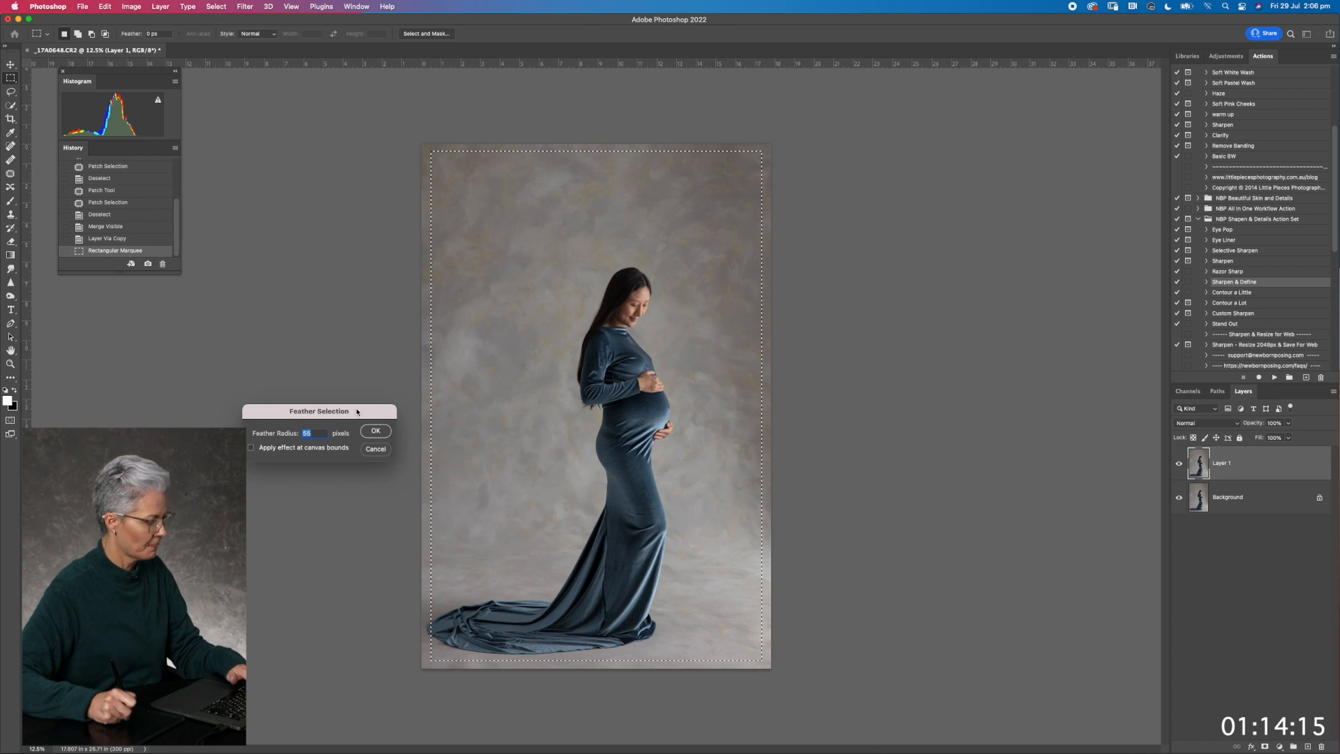
type("555")
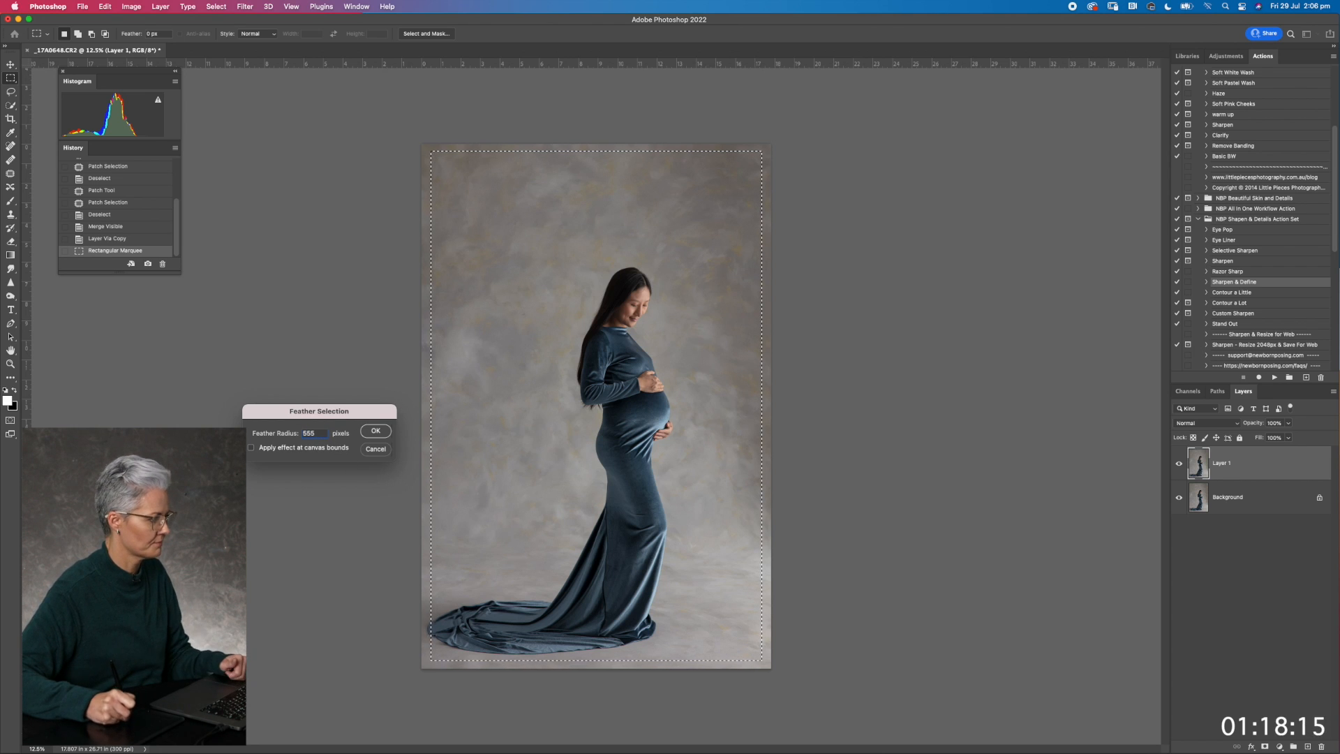
right_click(525, 381)
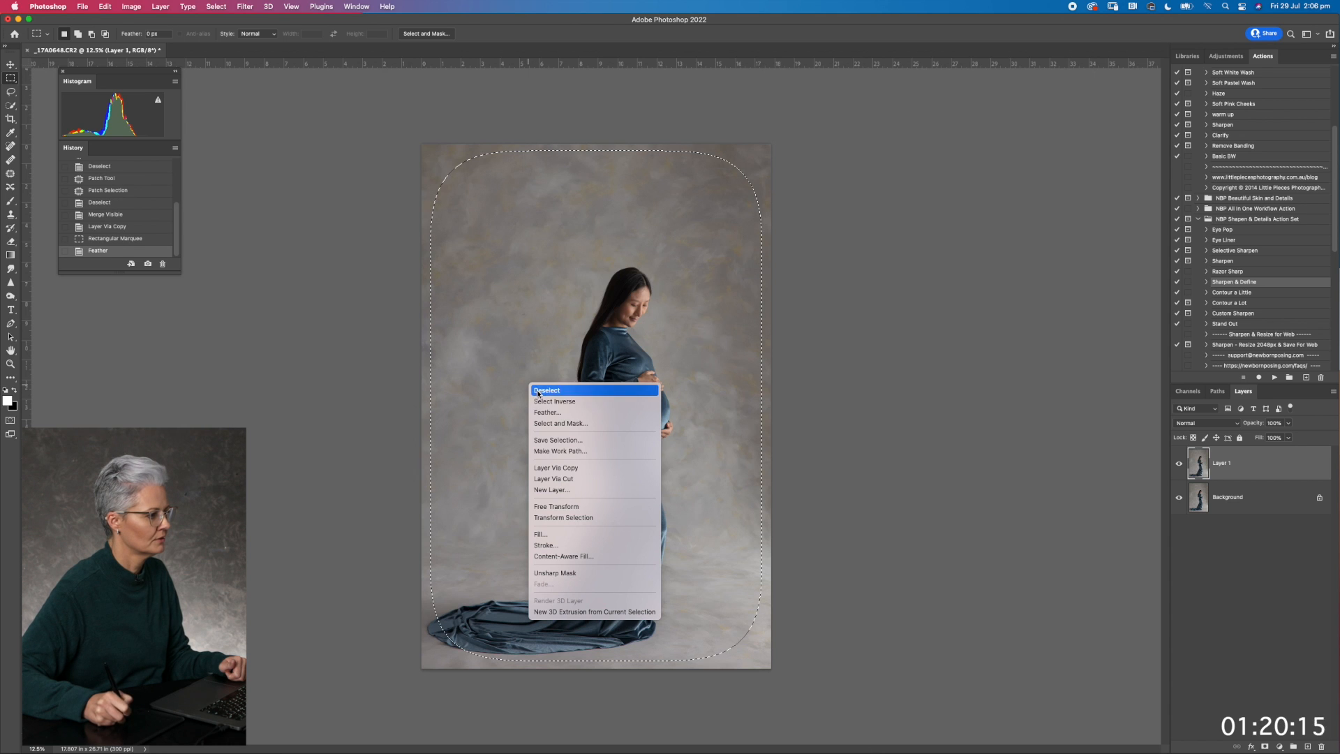
left_click(551, 404)
Blur the selected edges with a 1000-pixel Gaussian Blur, deselect, and lower the layer's opacity to 68%
left_click(245, 7)
left_click(228, 113)
left_click(218, 7)
mouse_move(245, 12)
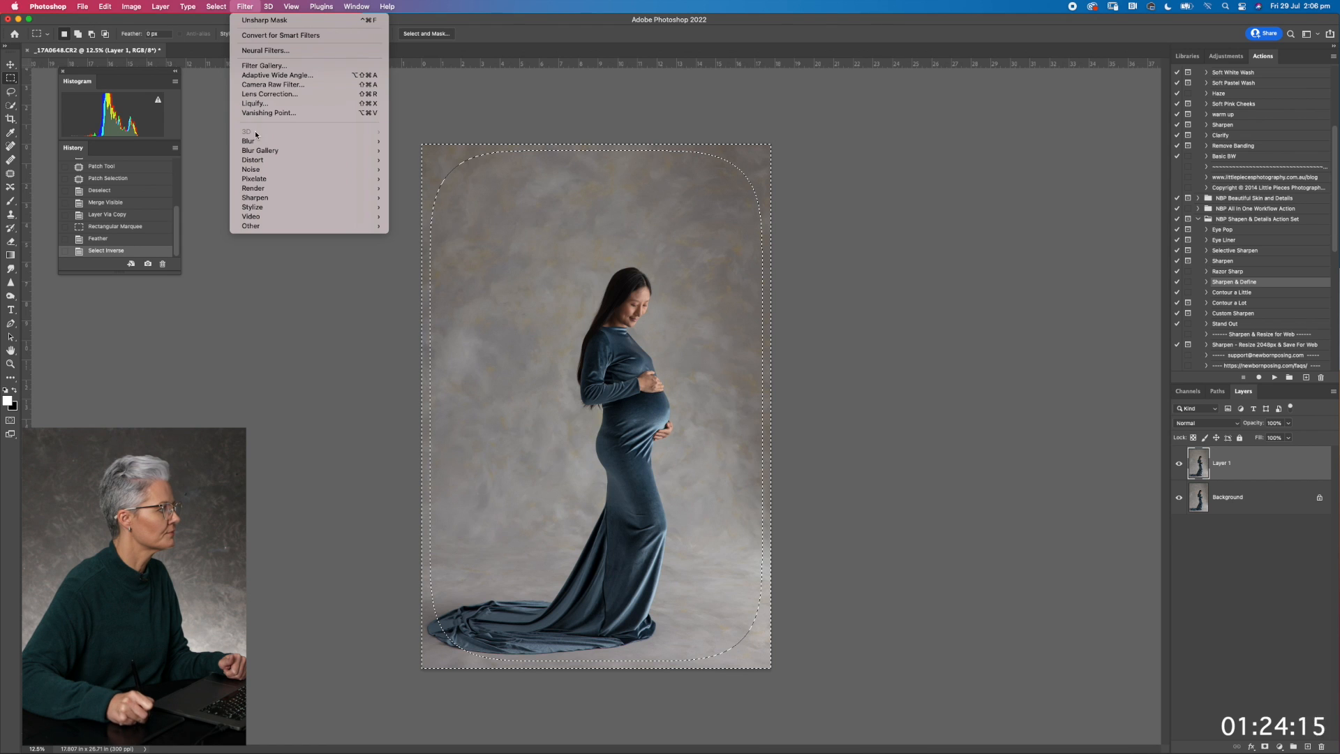
left_click(422, 178)
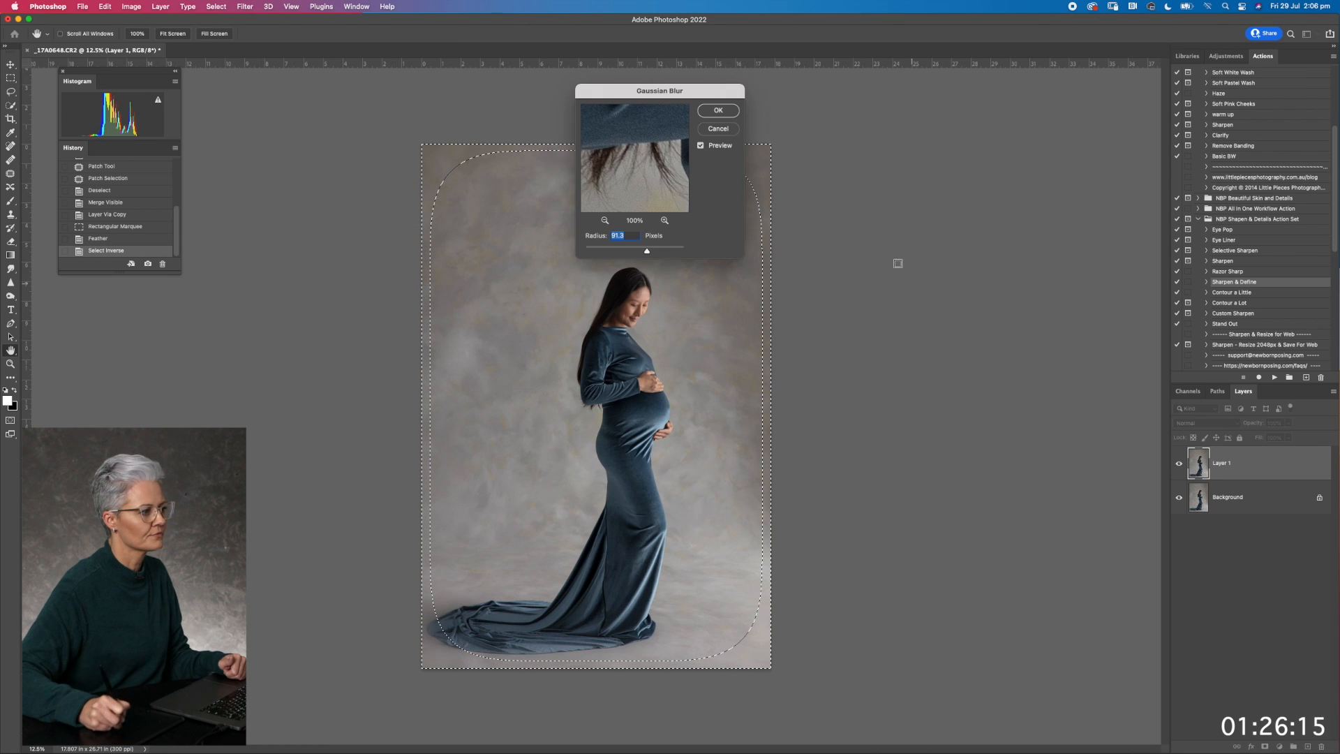
left_click_drag(646, 251, 719, 250)
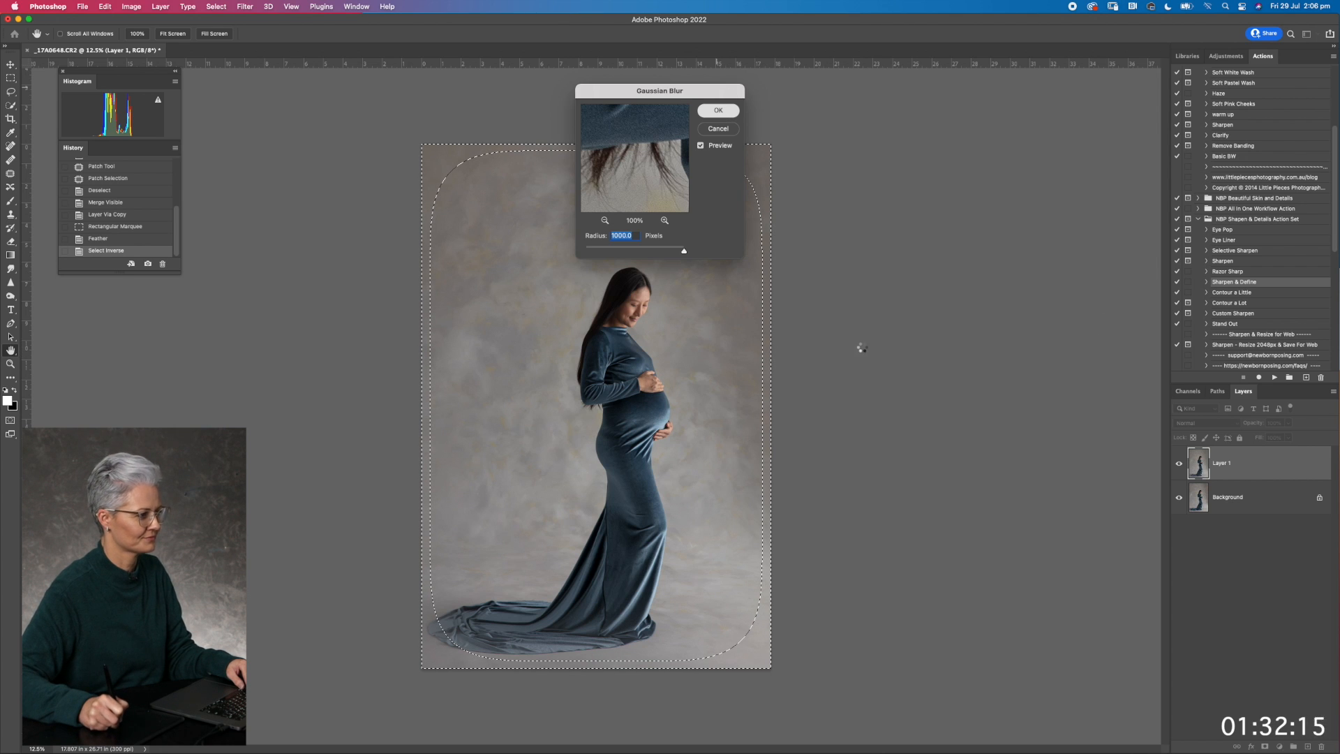
key("m")
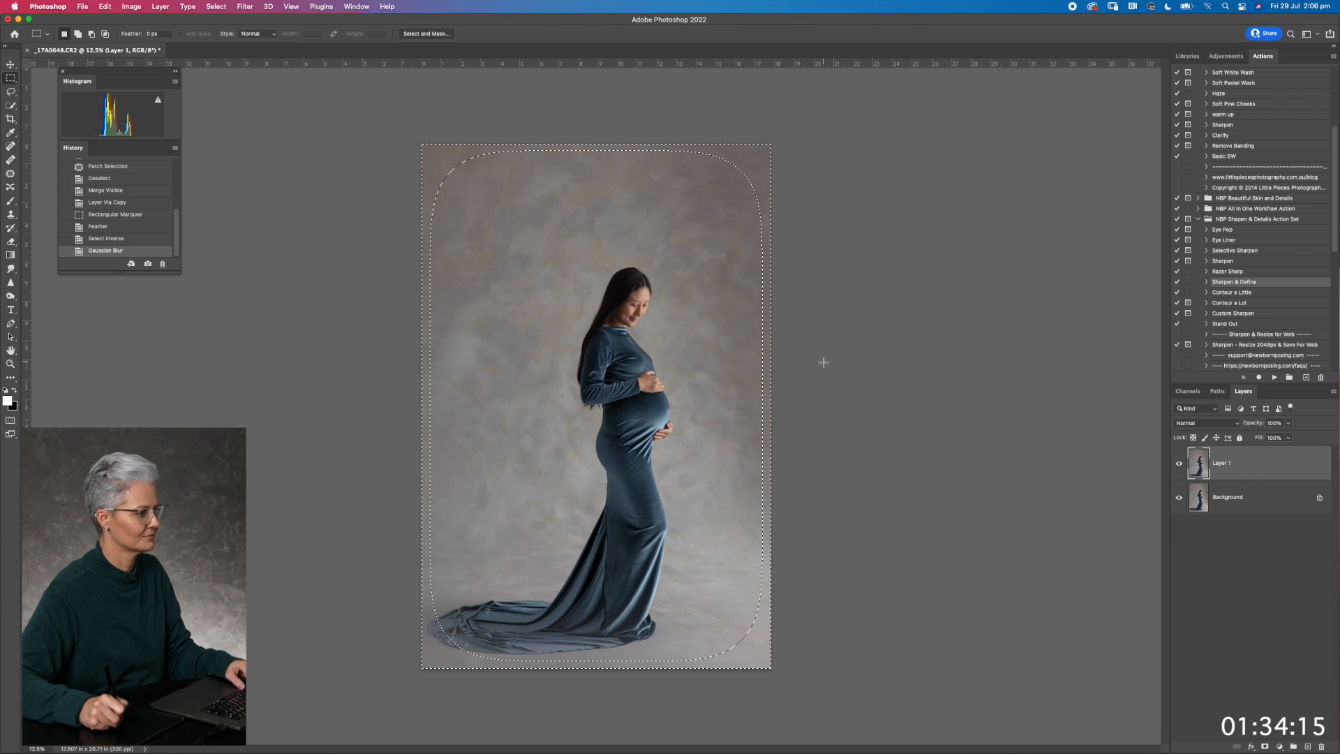
key("super+d")
left_click_drag(1253, 423, 1254, 425)
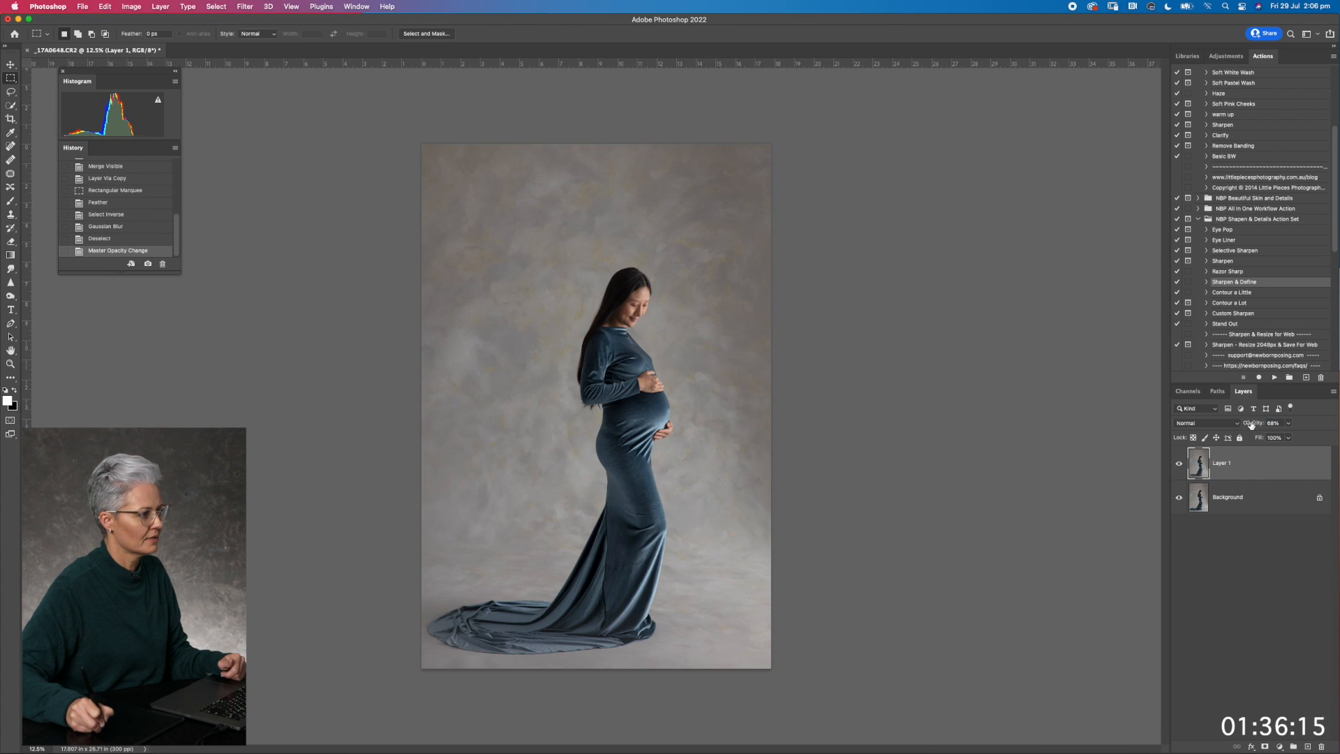
Compare the photo with and without the edge-blur layer, and merge the visible layers
left_click(1179, 463)
left_click(1179, 463)
left_click(1179, 464)
left_click(1179, 463)
left_click(1179, 463)
left_click(1180, 464)
key("super+shift+e")
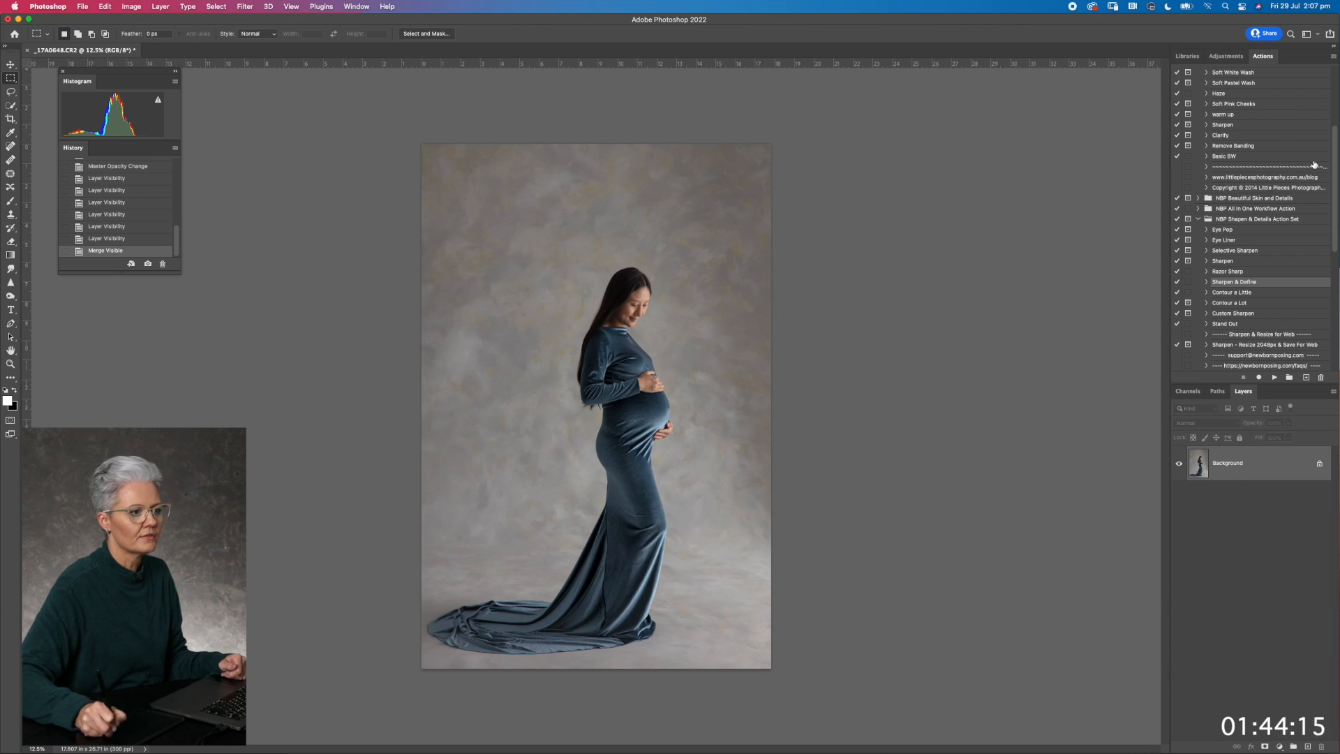
Run the LIGHTEN workflow action and invert its layer mask to black
left_click_drag(1331, 165, 1327, 97)
left_click(1229, 103)
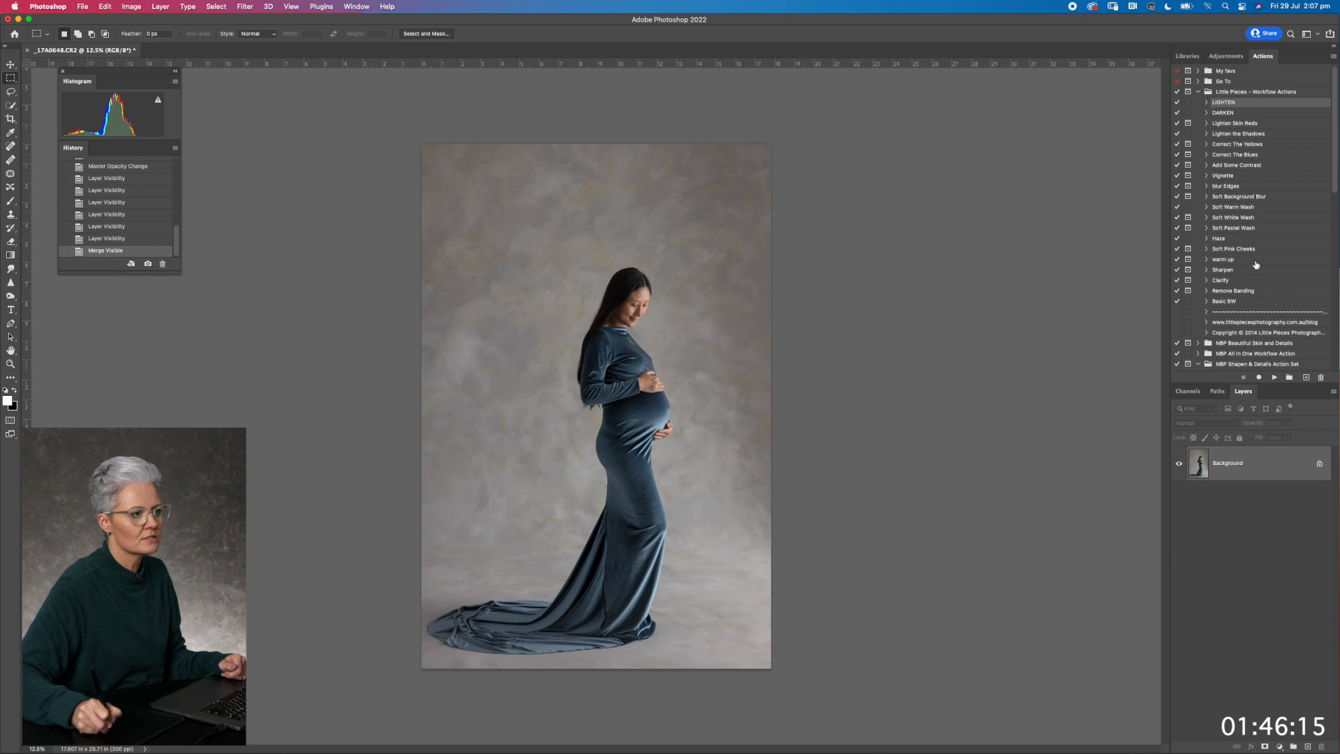
left_click(1272, 377)
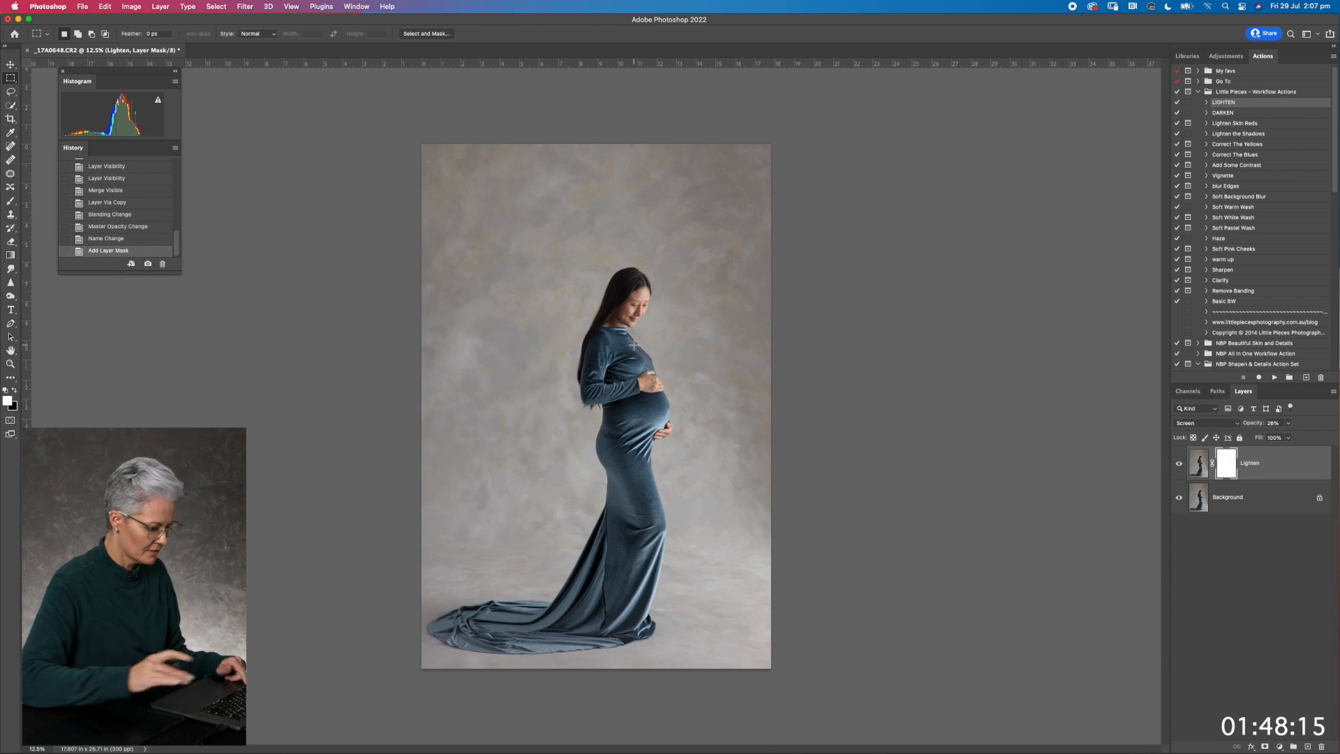
key("super+equal")
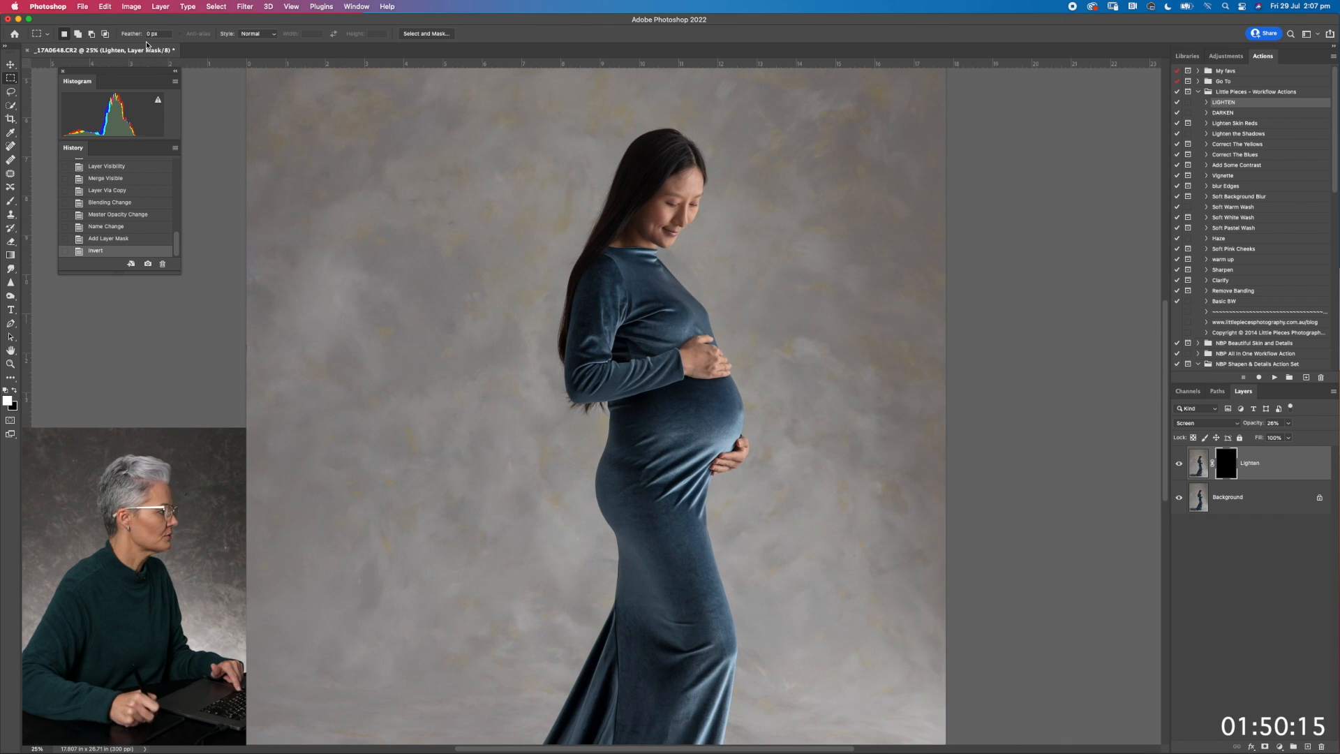
Paint white on the Lighten mask over the woman's face with a small soft brush at 44% opacity
key("b")
scroll(407, 359, "up", 3)
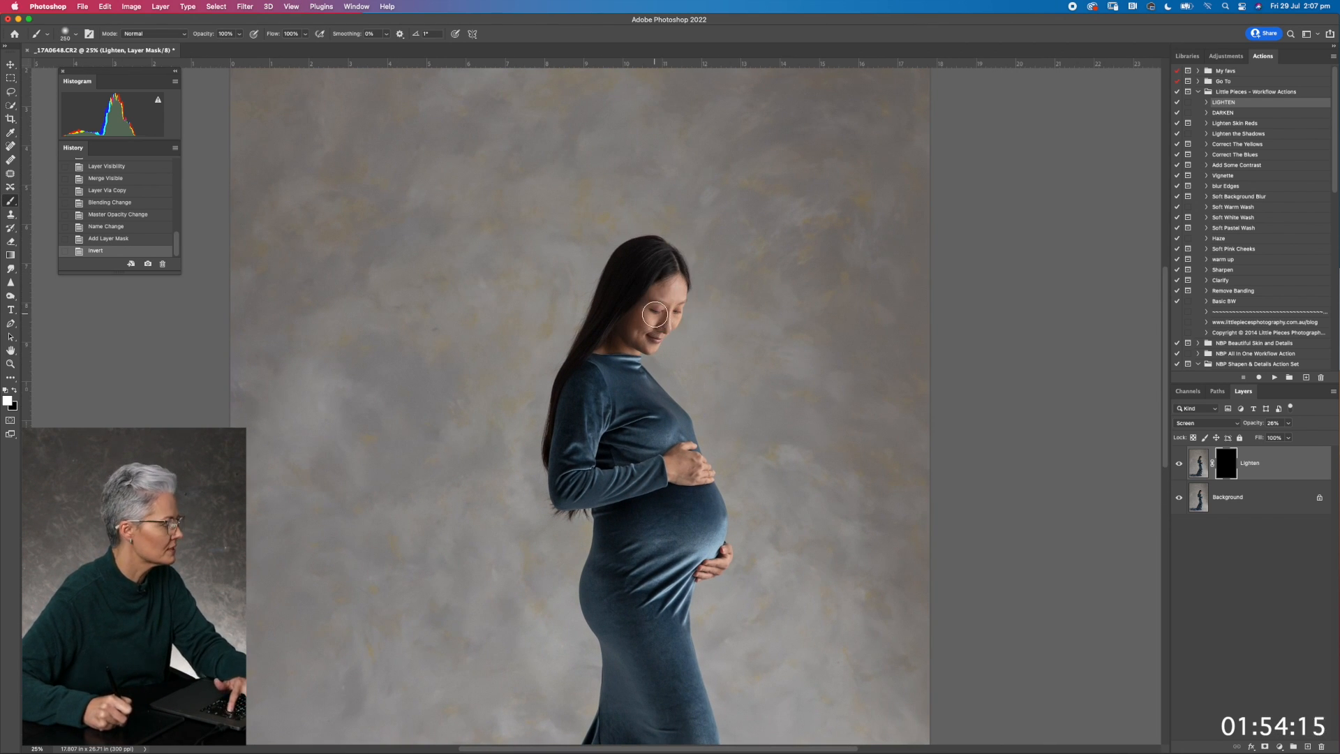
key("bracketleft")
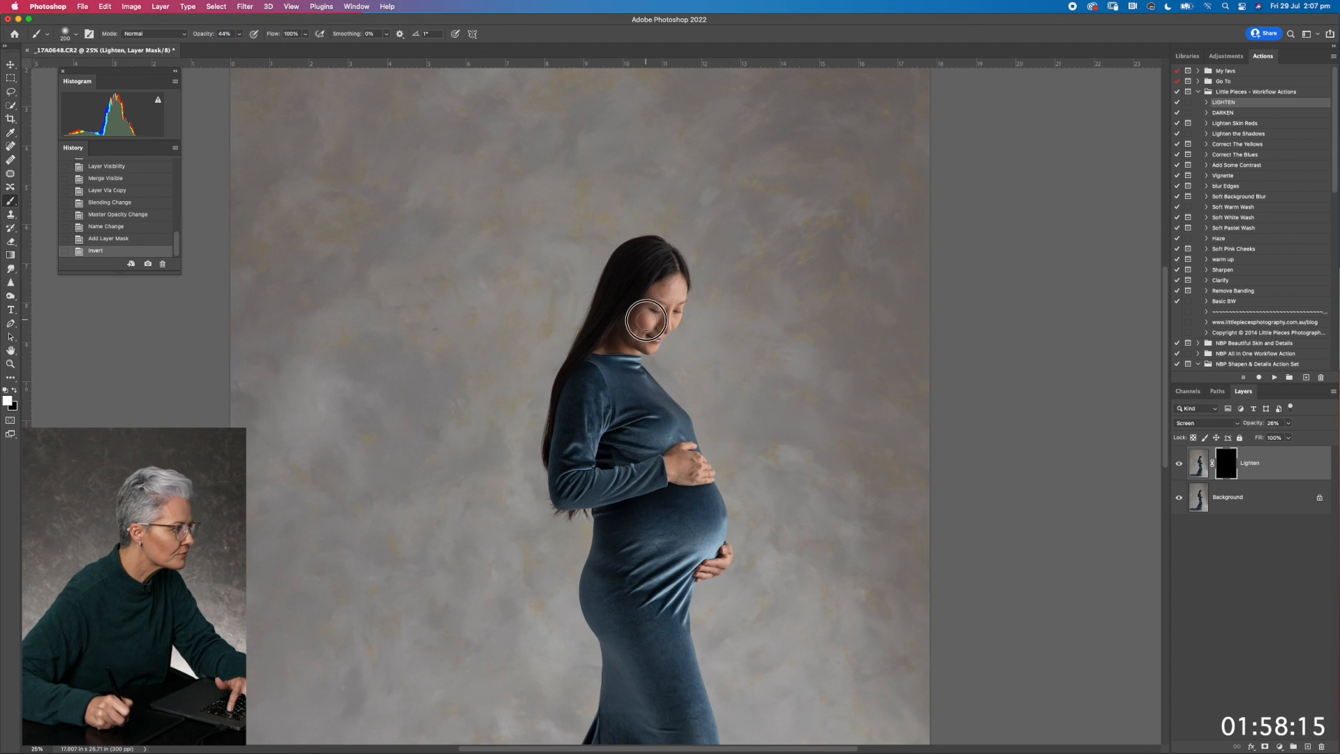
mouse_move(647, 320)
left_mouse_down()
mouse_move(675, 290)
mouse_move(646, 319)
mouse_move(654, 261)
mouse_move(572, 340)
mouse_move(581, 347)
mouse_move(635, 280)
left_mouse_up()
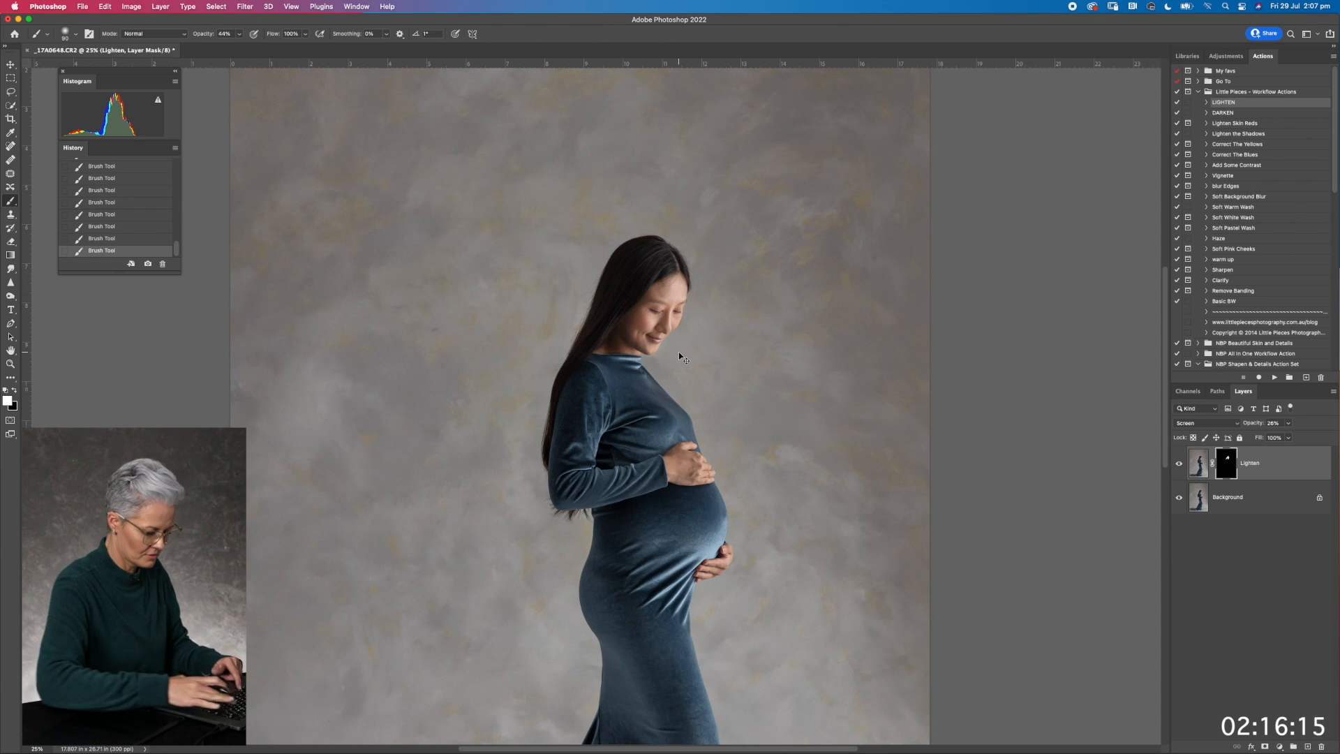
Resize the brush to paint the lightening over the dress and body, and compare the photo with and without the Lighten layer
key("super+minus")
key("bracketright")
key("bracketright")
key("bracketright")
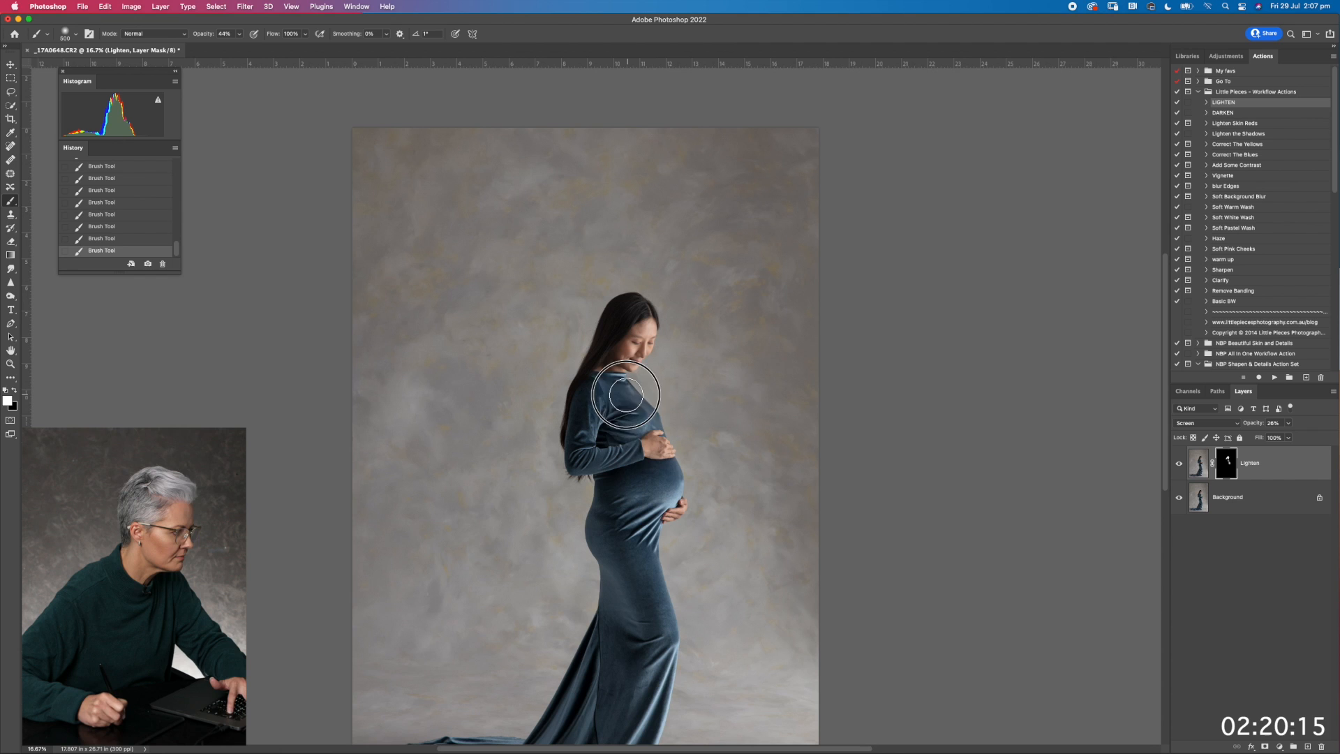
key("bracketleft")
key("bracketleft")
key("bracketleft")
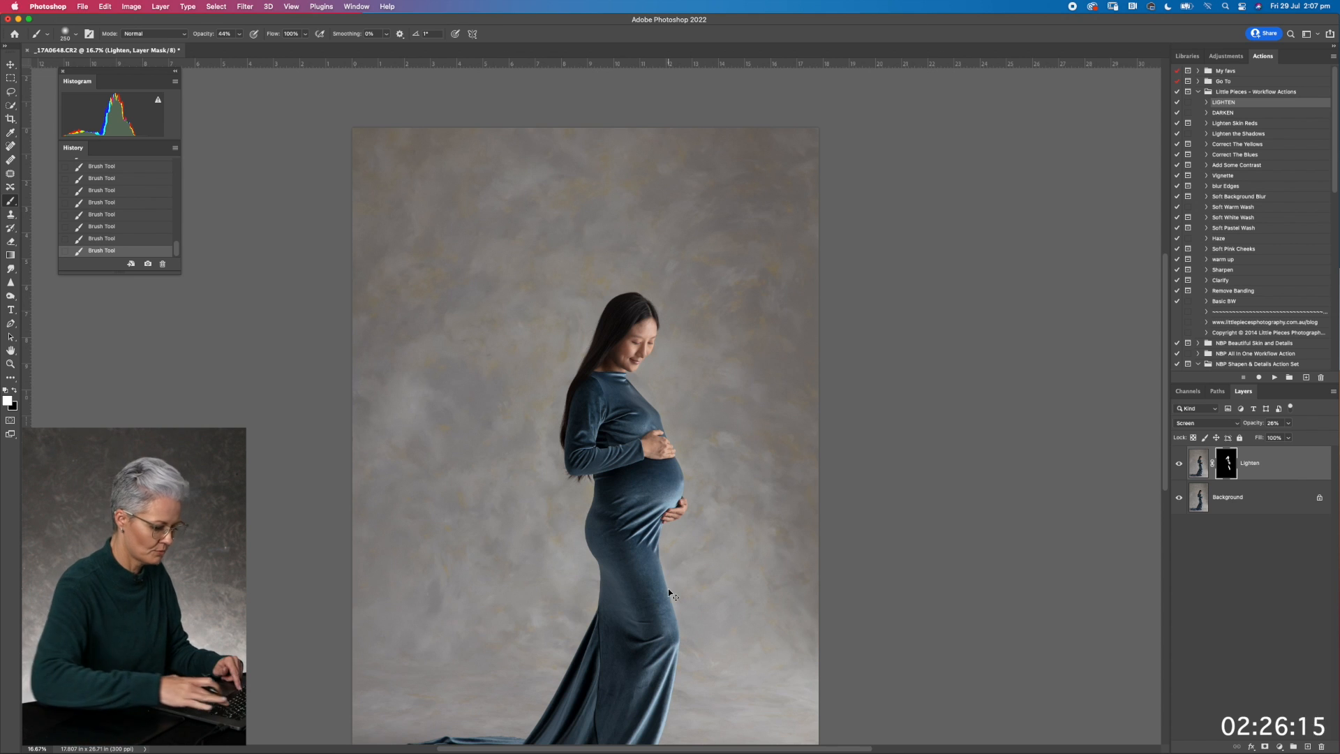
key("super+minus")
left_click(1178, 464)
left_click(1178, 464)
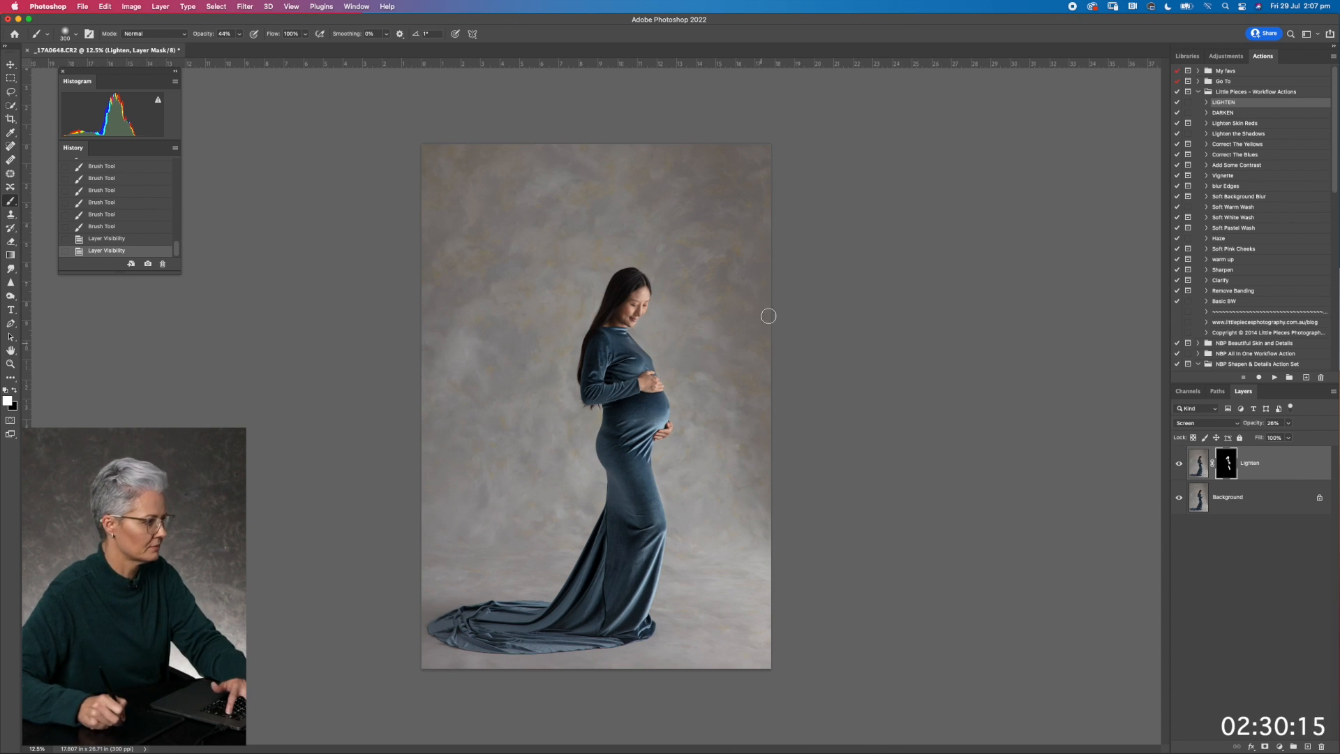
Enlarge the brush and paint the Lighten mask over the darker backdrop along the photo's upper-right edge and right side
key("]")
key("]")
key("]")
key("]")
key("]")
key("]")
left_click_drag(746, 153, 765, 455)
left_click_drag(765, 230, 765, 328)
left_click_drag(690, 146, 751, 278)
left_click_drag(686, 238, 764, 335)
mouse_move(774, 224)
left_mouse_down()
mouse_move(776, 269)
mouse_move(765, 259)
left_mouse_up()
left_click_drag(703, 165, 772, 482)
left_click_drag(768, 354, 768, 410)
mouse_move(666, 114)
left_mouse_down()
mouse_move(776, 349)
mouse_move(789, 488)
left_mouse_up()
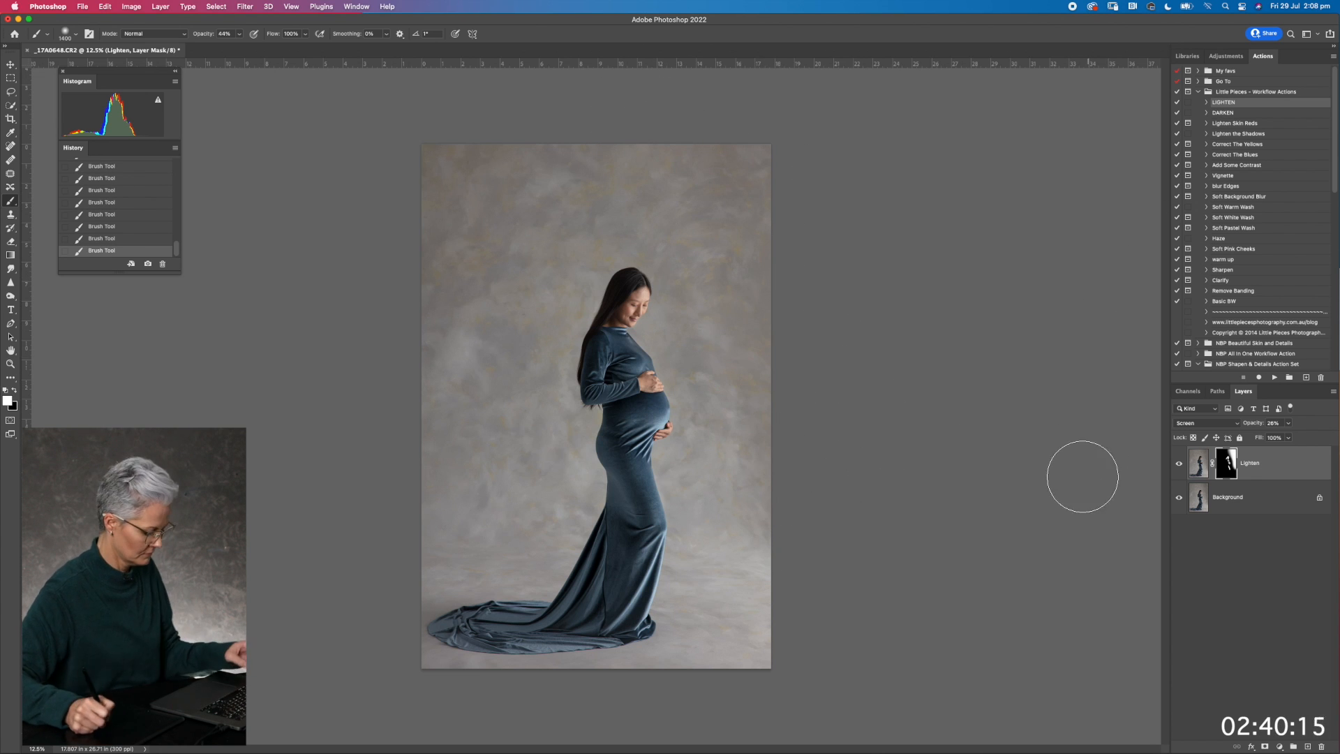
Run the DARKEN workflow action on the merged photo, raise the Darken layer's opacity, and invert its mask to black
key("shift+super+e")
left_click(1218, 113)
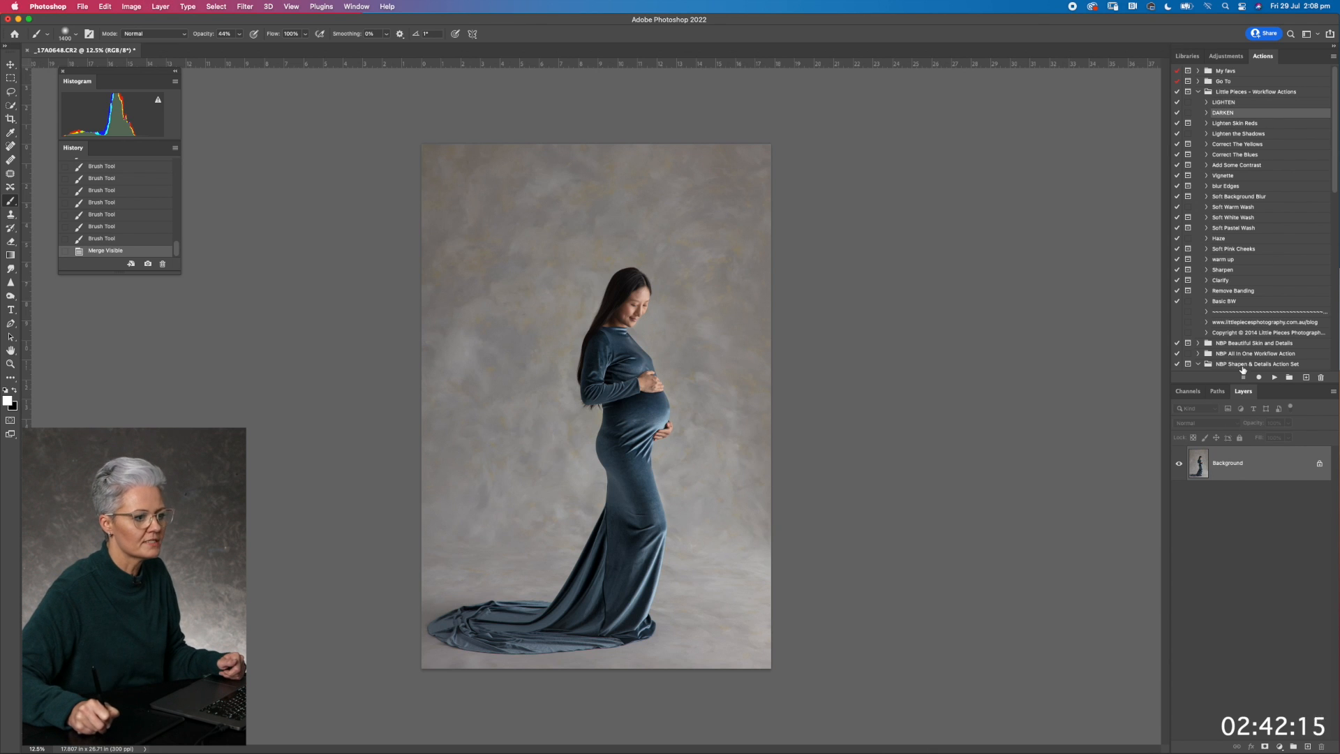
left_click(1274, 377)
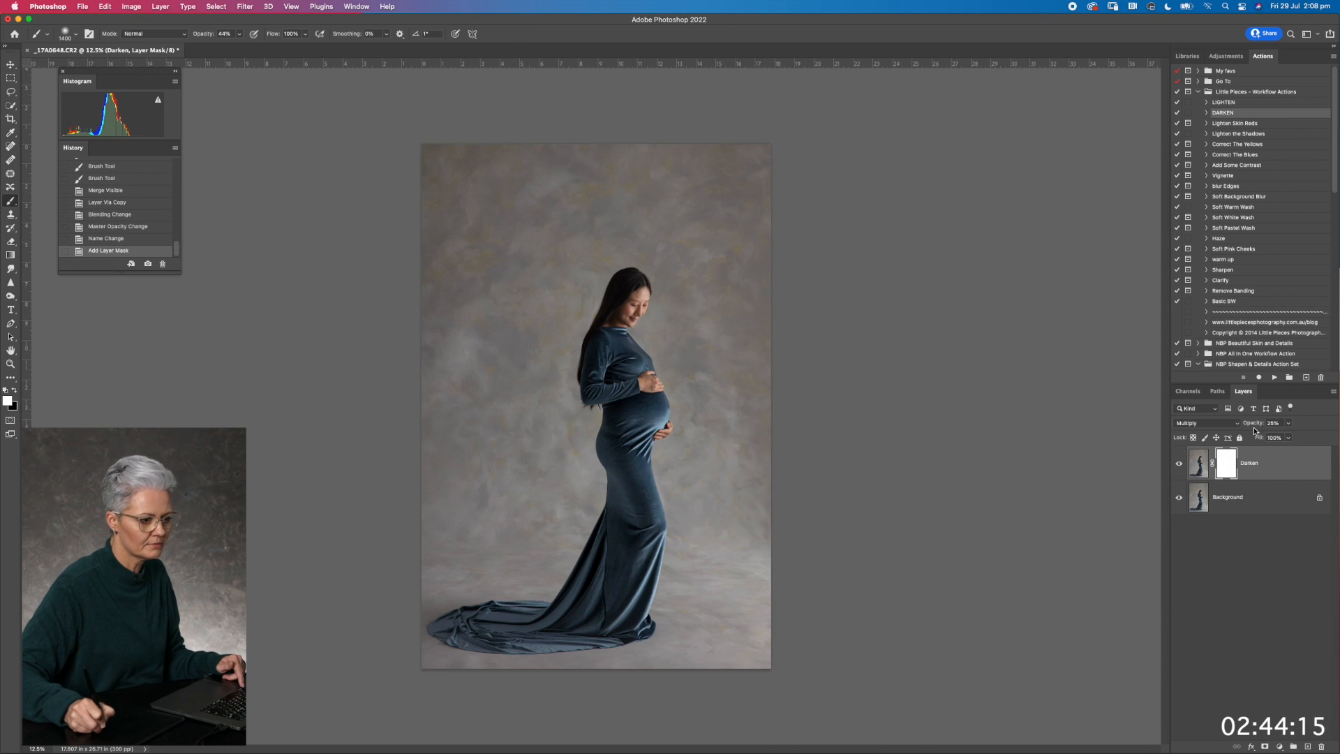
left_click_drag(1260, 427, 1252, 429)
key("super+i")
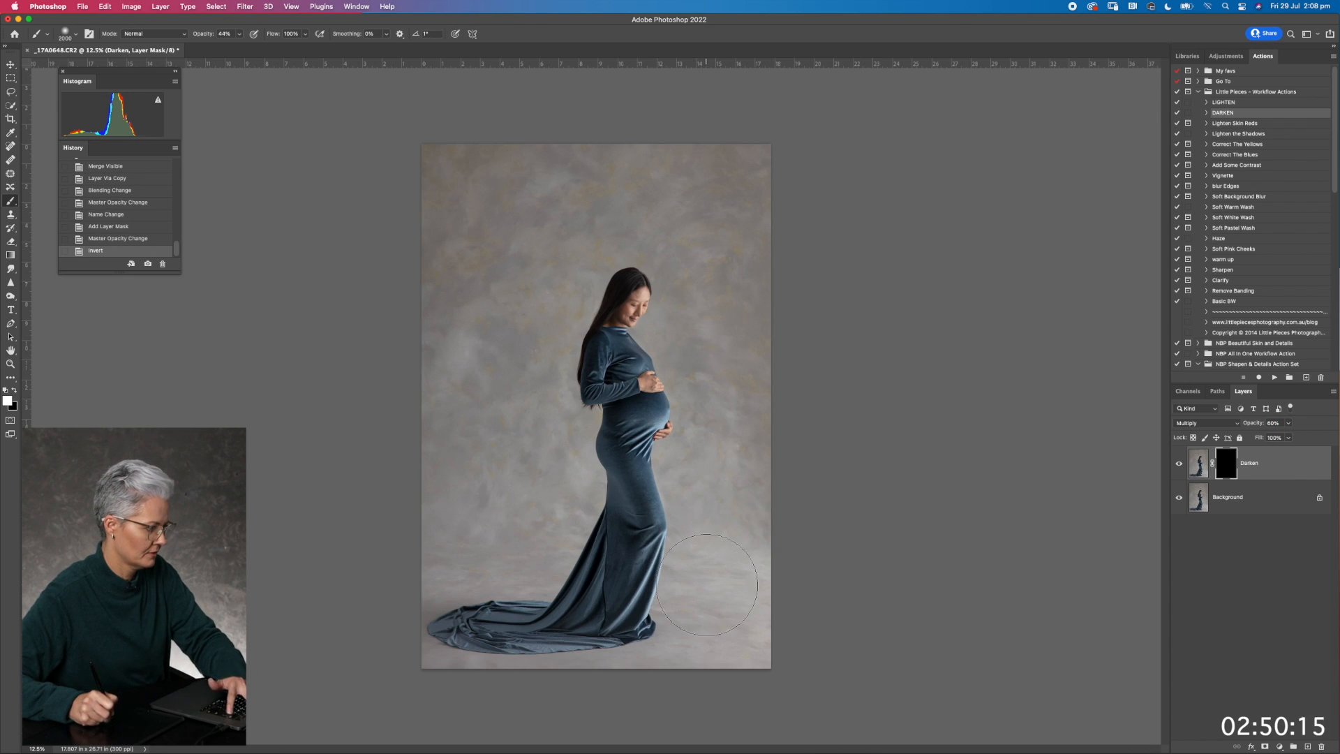
Paint white on the Darken mask over the floor, the left-hand backdrop and the dress train with a large soft brush at 44% opacity
mouse_move(715, 575)
left_mouse_down()
mouse_move(687, 500)
mouse_move(699, 607)
mouse_move(710, 623)
mouse_move(711, 597)
mouse_move(748, 615)
mouse_move(685, 616)
mouse_move(707, 595)
mouse_move(643, 652)
left_mouse_up()
mouse_move(392, 635)
left_mouse_down()
mouse_move(529, 548)
mouse_move(547, 458)
mouse_move(416, 568)
mouse_move(388, 680)
mouse_move(754, 684)
mouse_move(750, 672)
left_mouse_up()
mouse_move(738, 558)
left_mouse_down()
mouse_move(789, 538)
mouse_move(762, 603)
left_mouse_up()
mouse_move(438, 315)
left_mouse_down()
mouse_move(462, 396)
mouse_move(411, 511)
mouse_move(480, 518)
mouse_move(489, 311)
mouse_move(528, 232)
mouse_move(469, 141)
mouse_move(431, 238)
mouse_move(533, 265)
left_mouse_up()
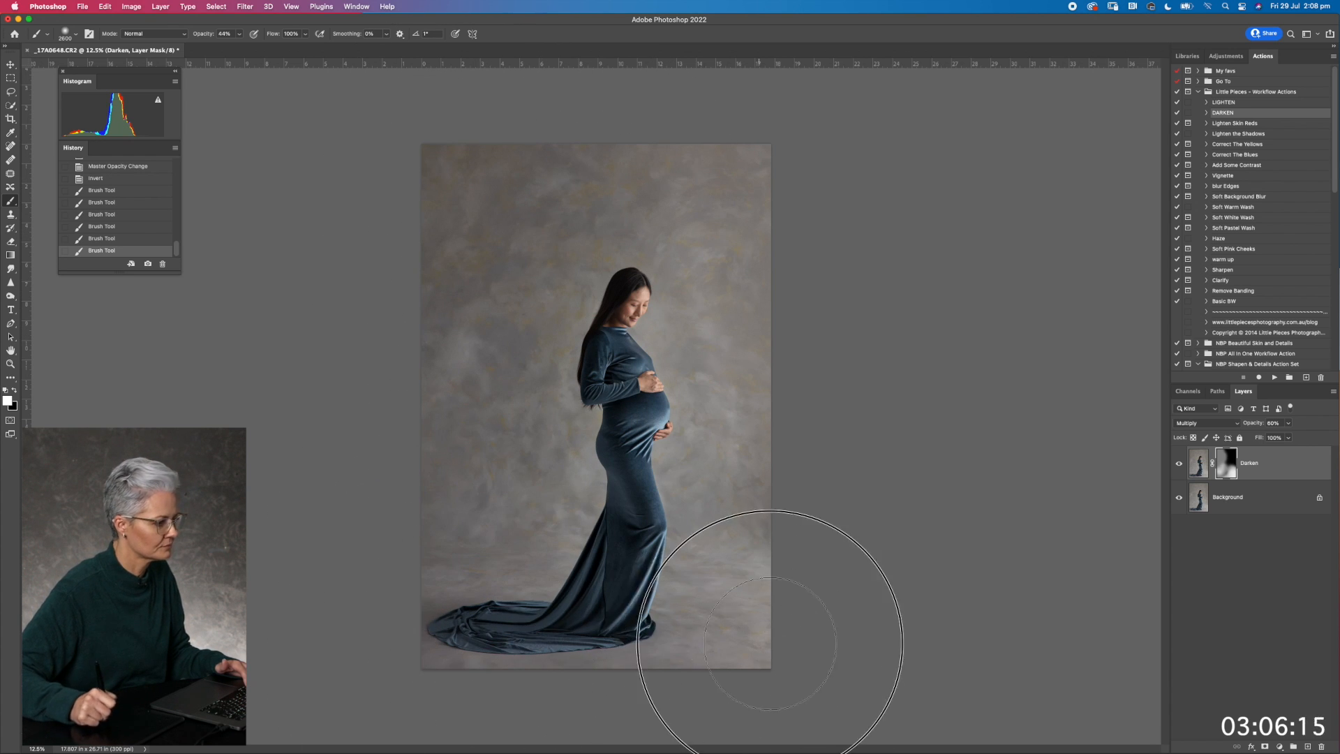
left_click_drag(558, 548, 519, 447)
key("[")
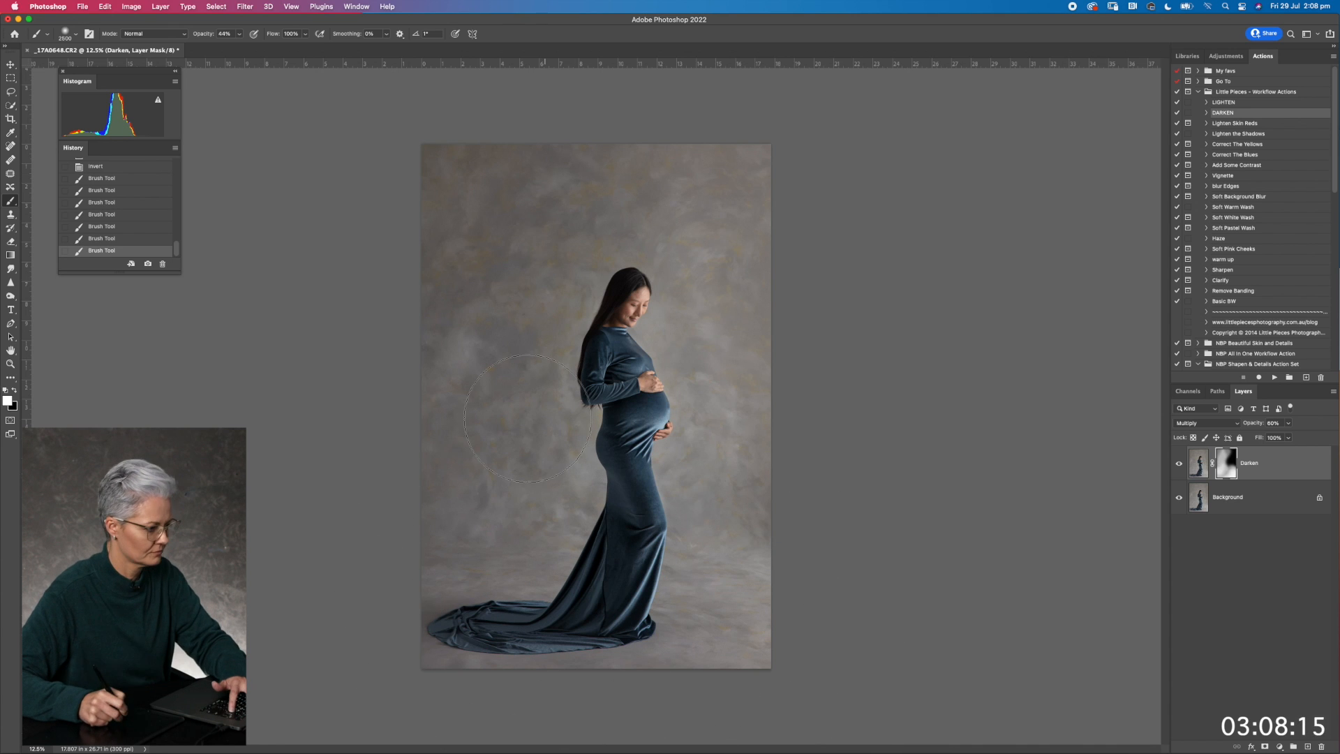
left_click_drag(568, 597, 530, 625)
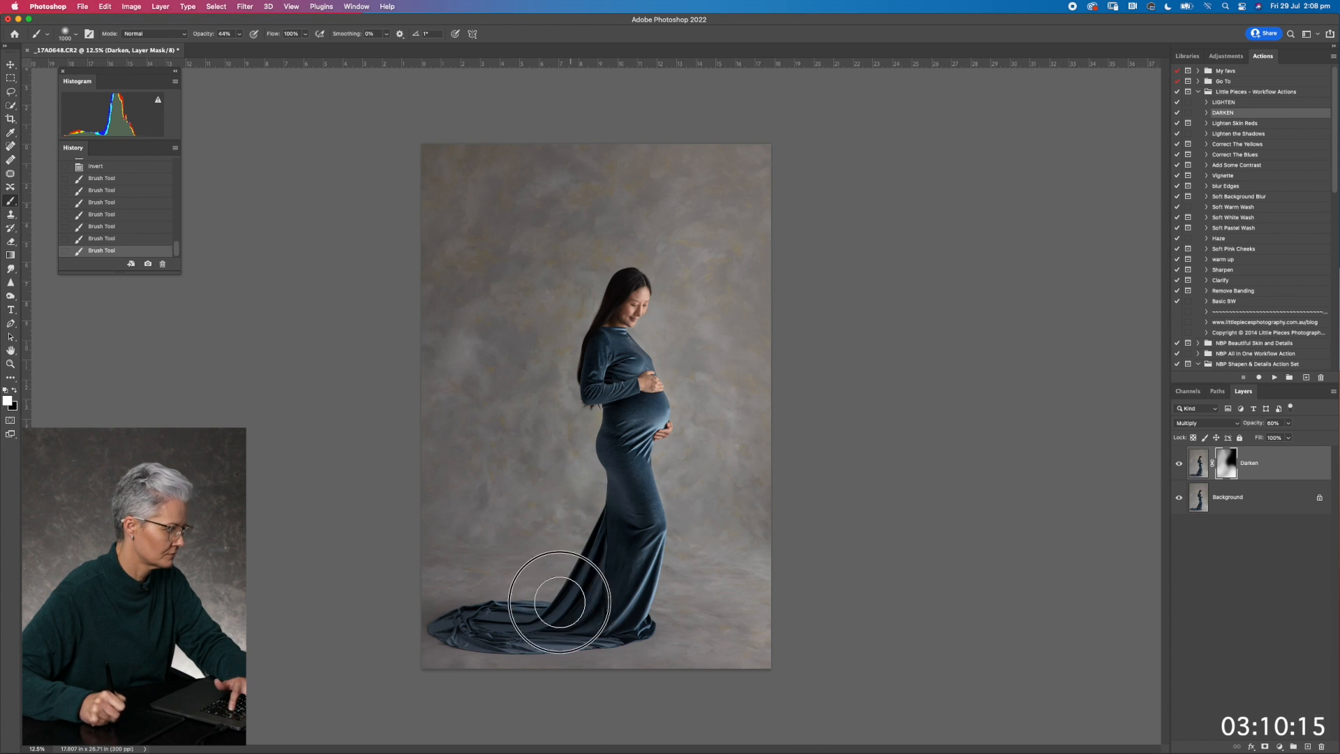
key("[")
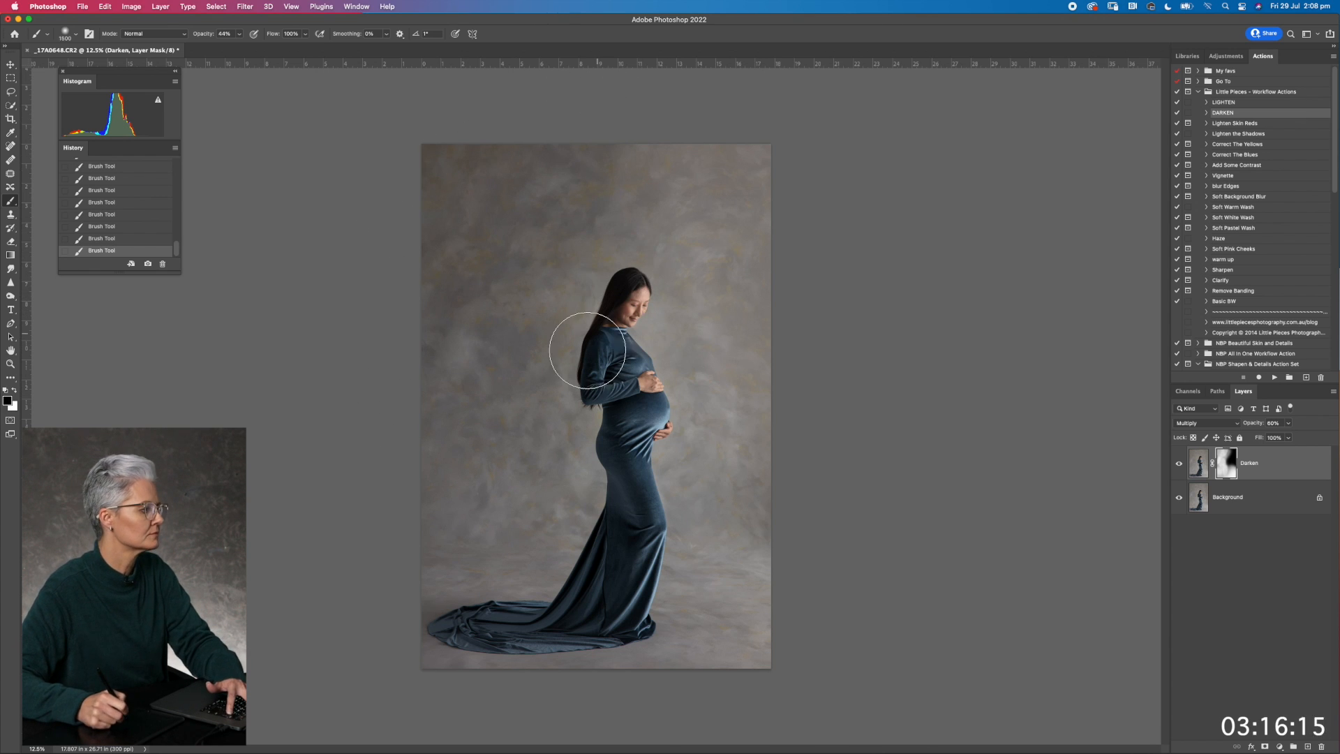
Try painting black on the Darken mask over the woman and nearby backdrop with a larger brush, and undo the strokes
key("]")
key("]")
key("]")
key("]")
key("]")
key("]")
key("]")
key("]")
key("]")
key("]")
key("]")
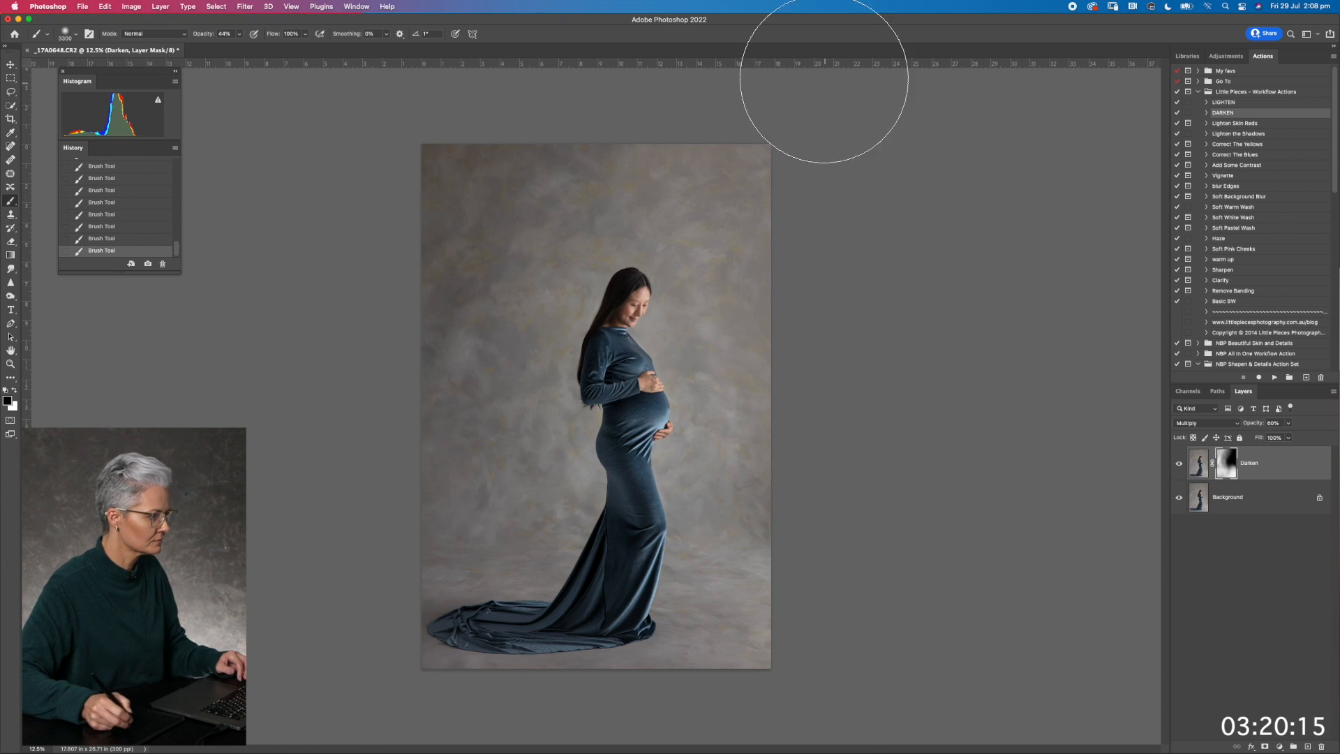
mouse_move(666, 252)
left_mouse_down()
mouse_move(612, 204)
mouse_move(574, 446)
left_mouse_up()
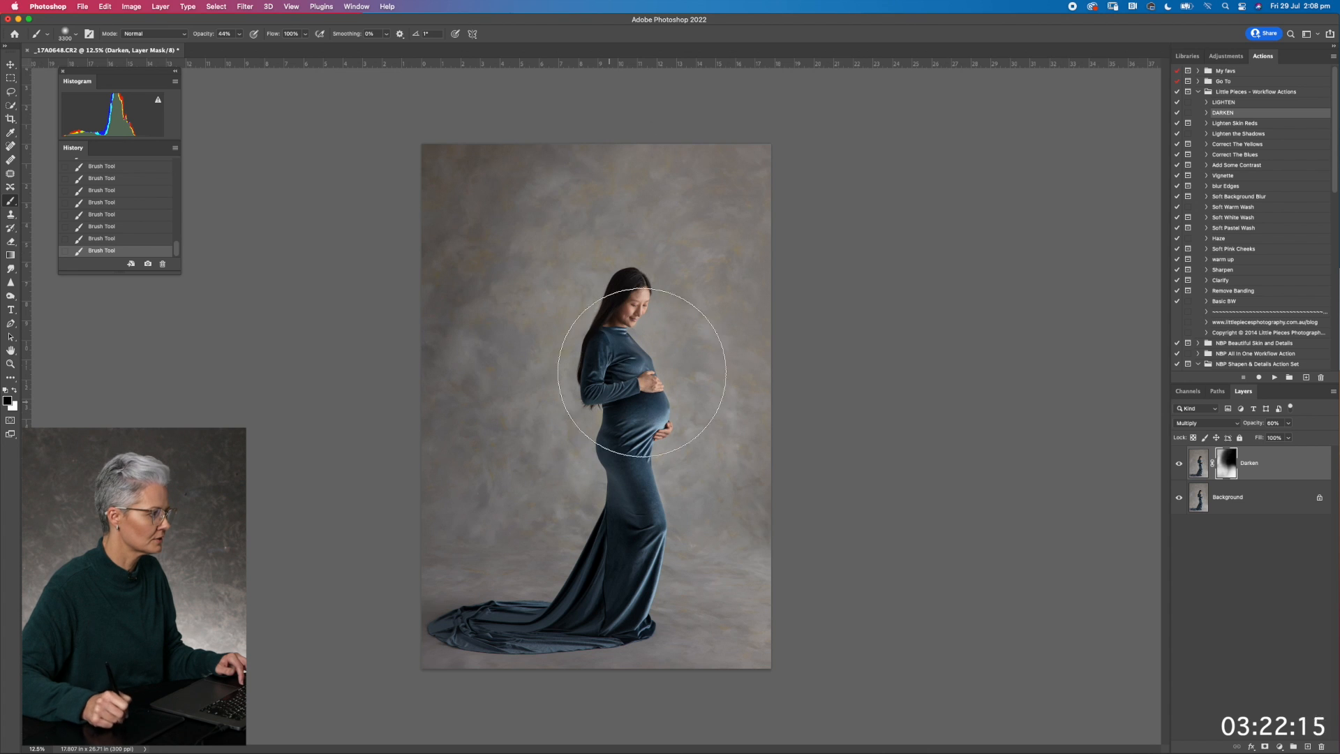
key("super+z")
key("super+z")
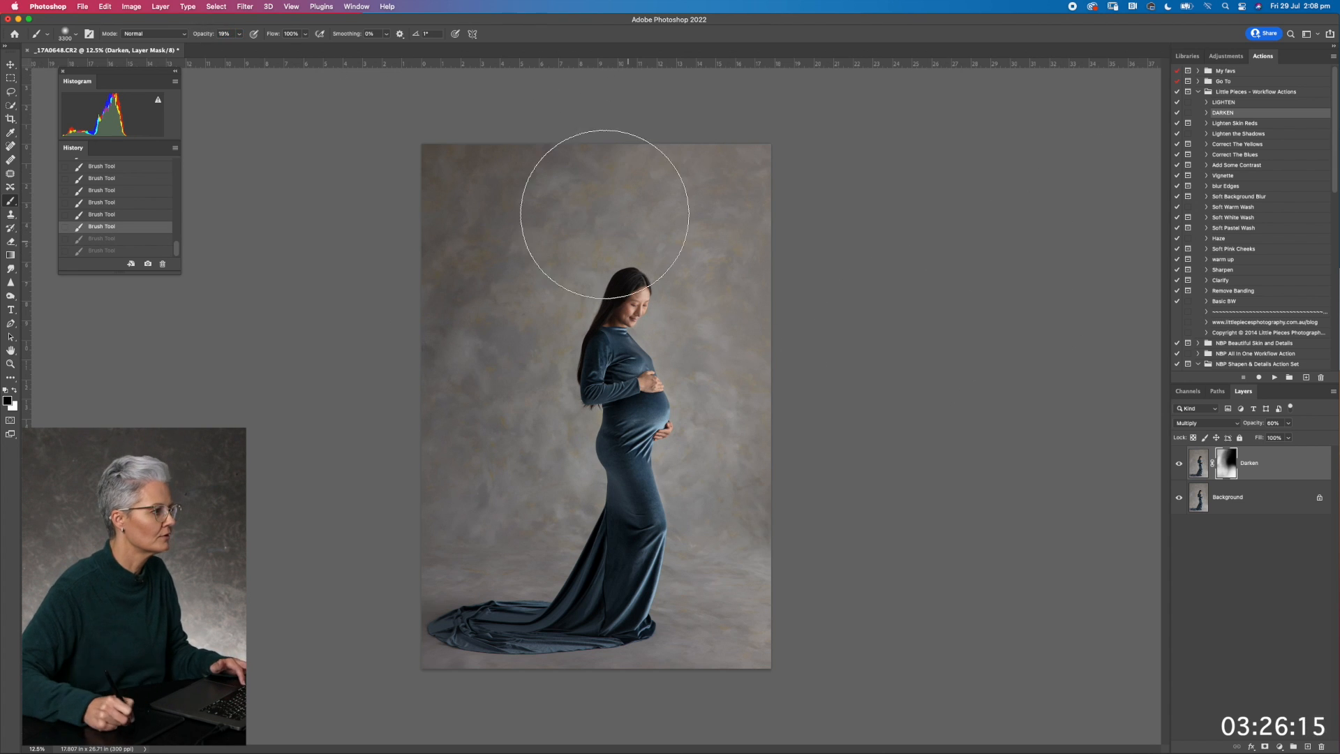
Restore the softened Darken mask around the woman with the brush at 18% opacity and make white the foreground colour
key("super+shift+z")
key("super+shift+z")
key("x")
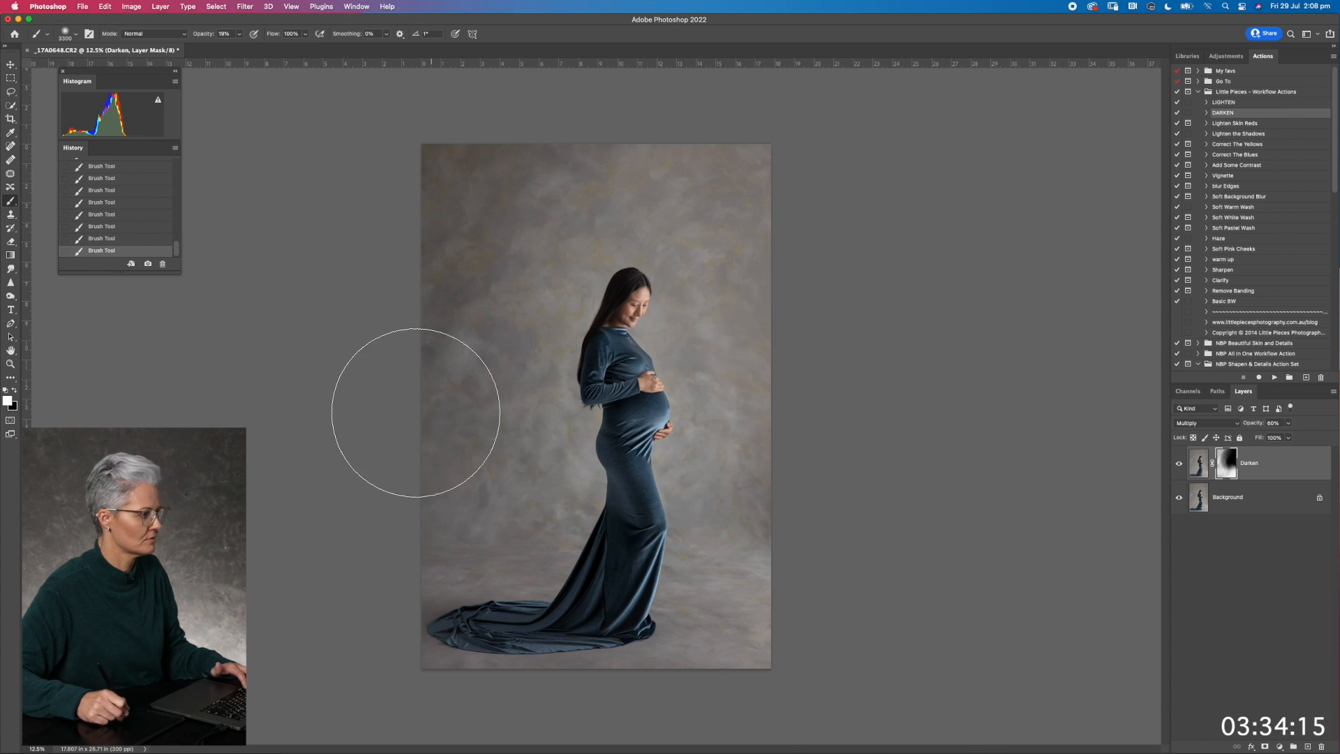
Compare the photo with and without the Darken layer and adjust the layer's opacity
left_click(1179, 464)
left_click(1179, 464)
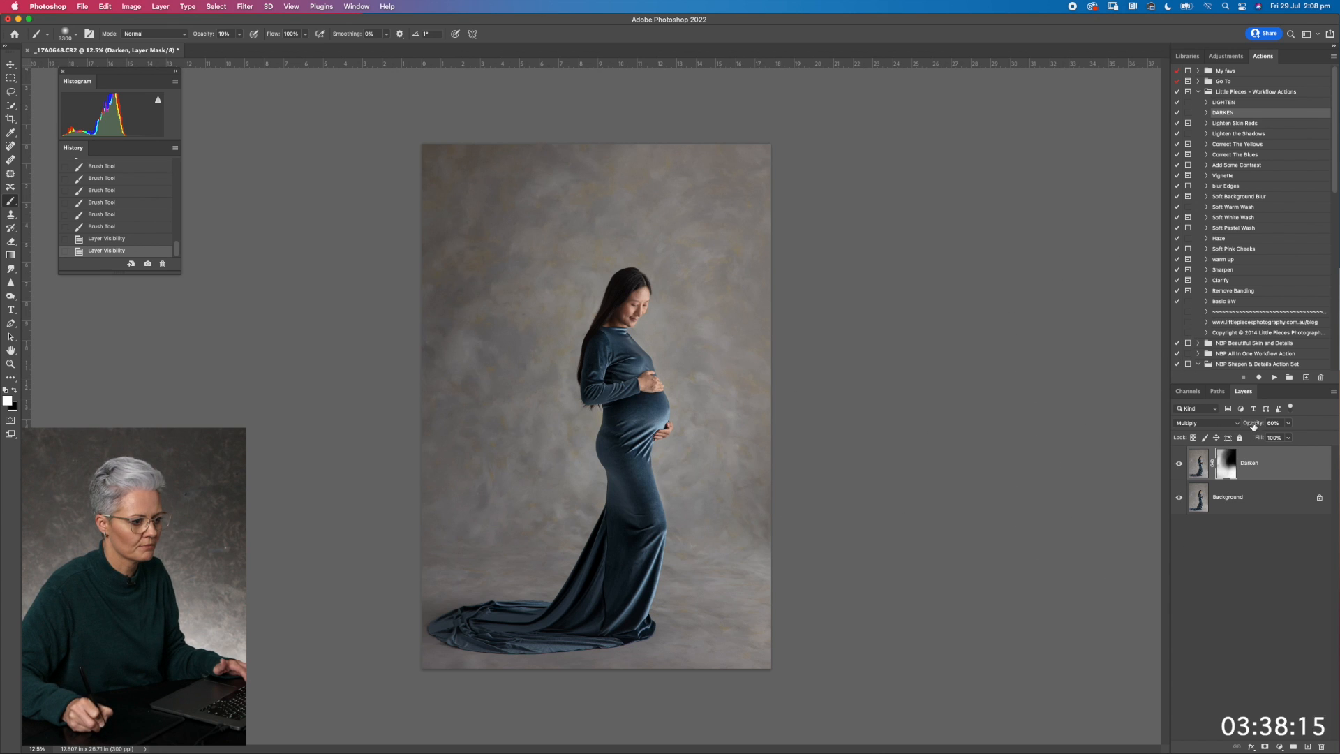
left_click_drag(1253, 424, 1254, 425)
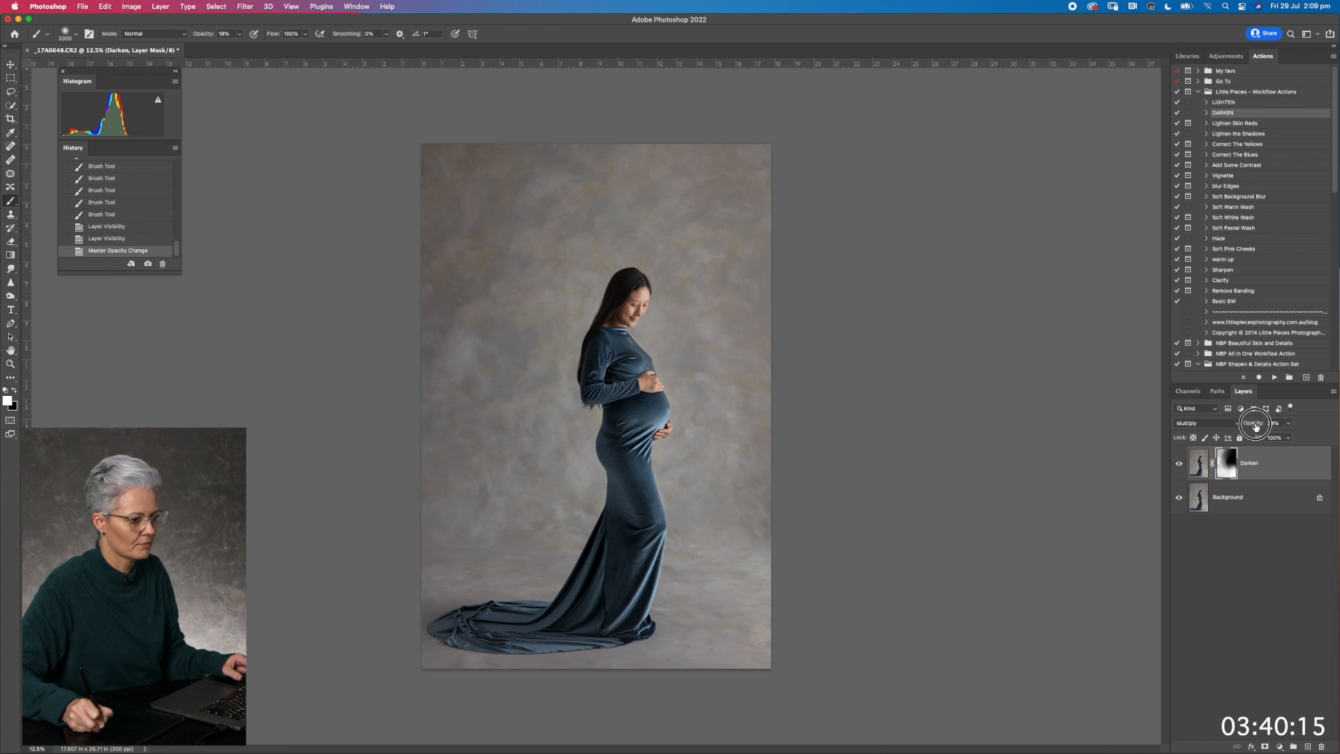
Merge the visible layers and run the Lighten Skin Reds workflow action
key("super+shift+e")
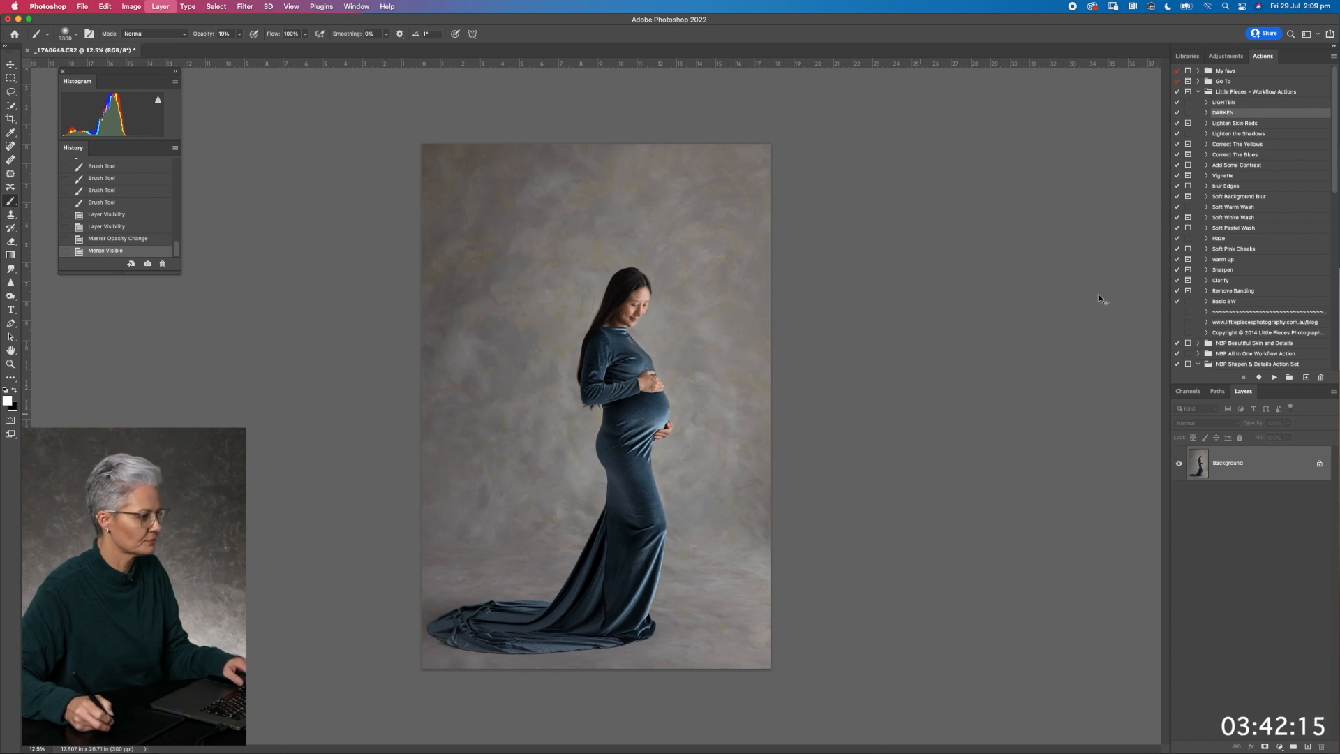
left_click(1236, 122)
left_click(1274, 376)
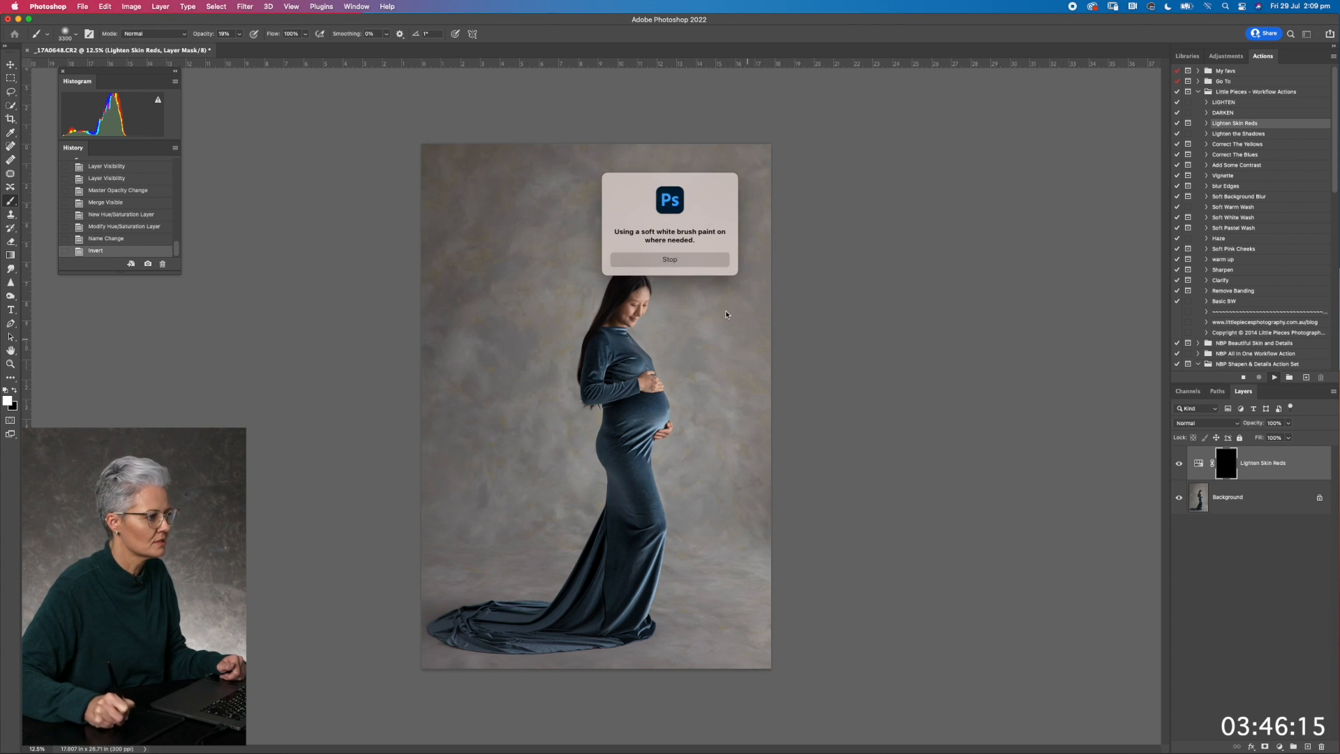
left_click(670, 259)
Paint white on the Lighten Skin Reds mask over the woman's face and jawline with a small soft brush at 18% opacity
key("super+equal")
key("super+equal")
key("super+equal")
key("super+equal")
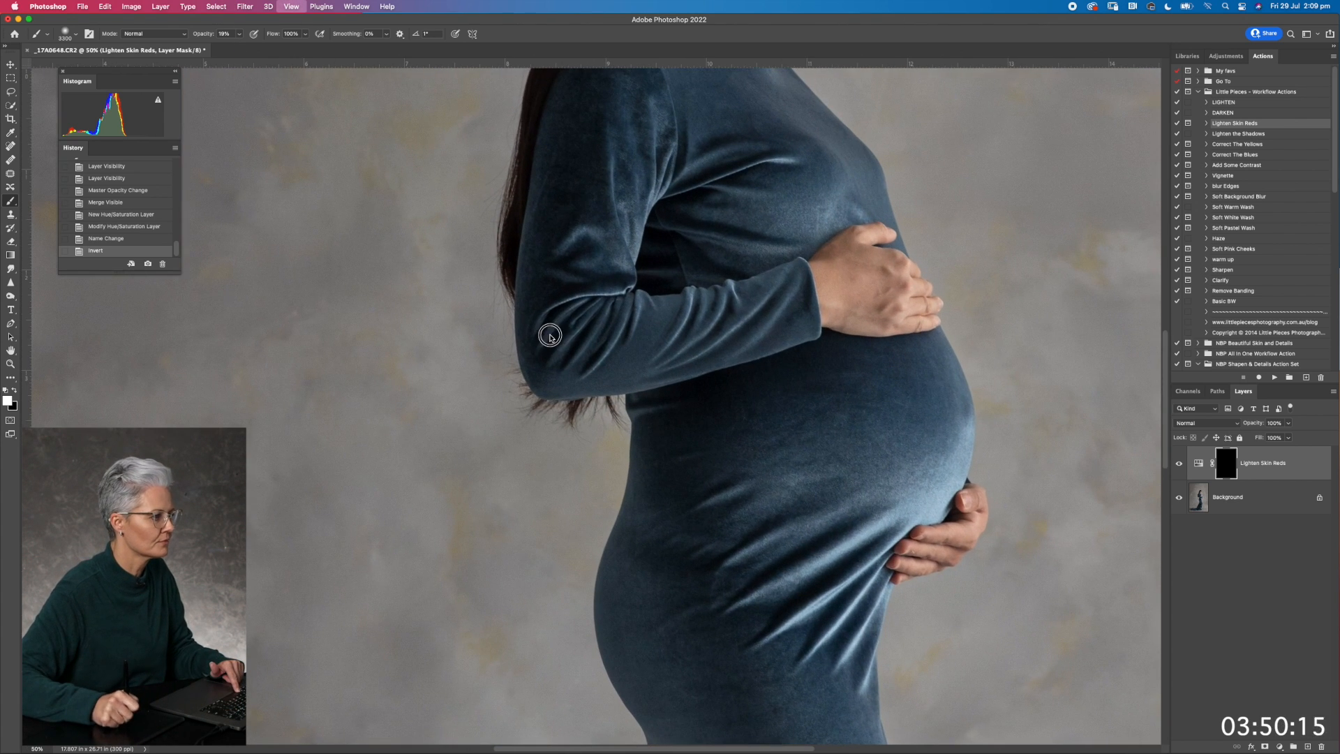
key("super+equal")
left_click_drag(550, 338, 460, 614)
left_click_drag(553, 380, 628, 28)
left_click_drag(655, 212, 671, 140)
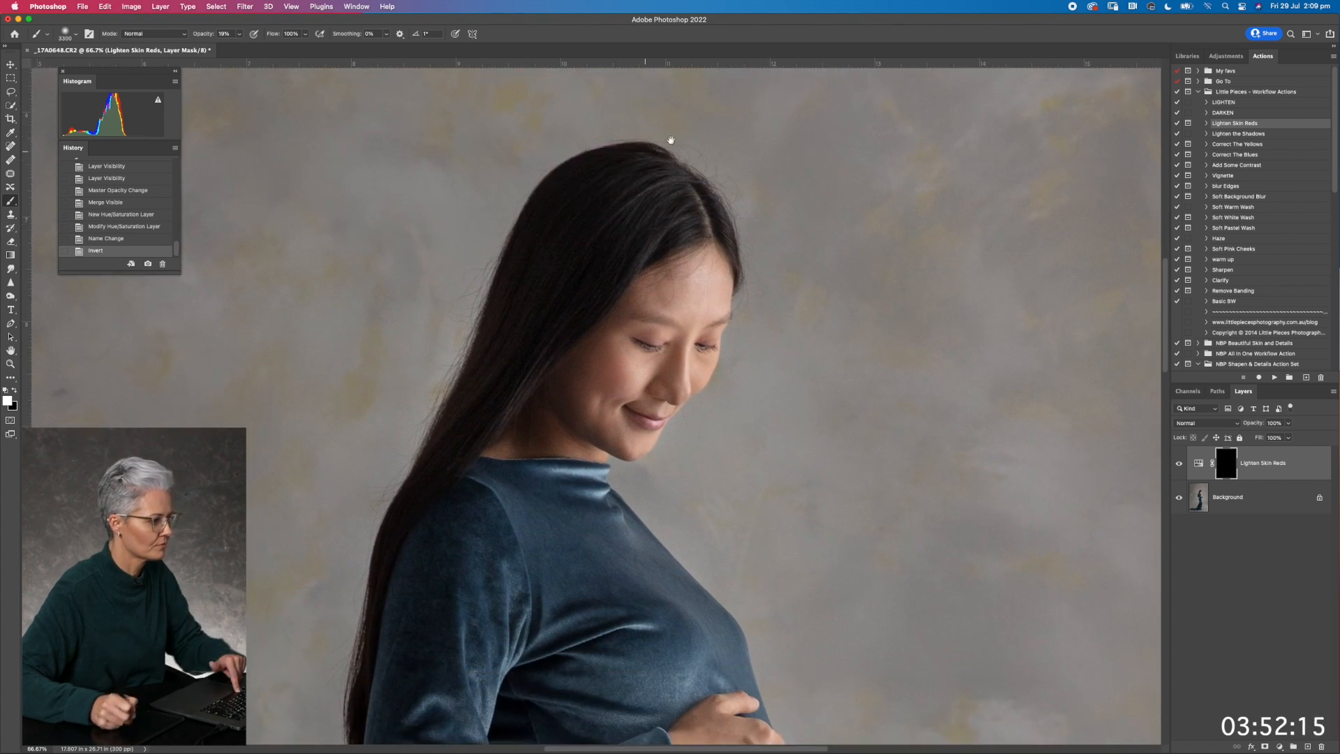
key("bracketleft")
key("bracketleft")
key("bracketleft")
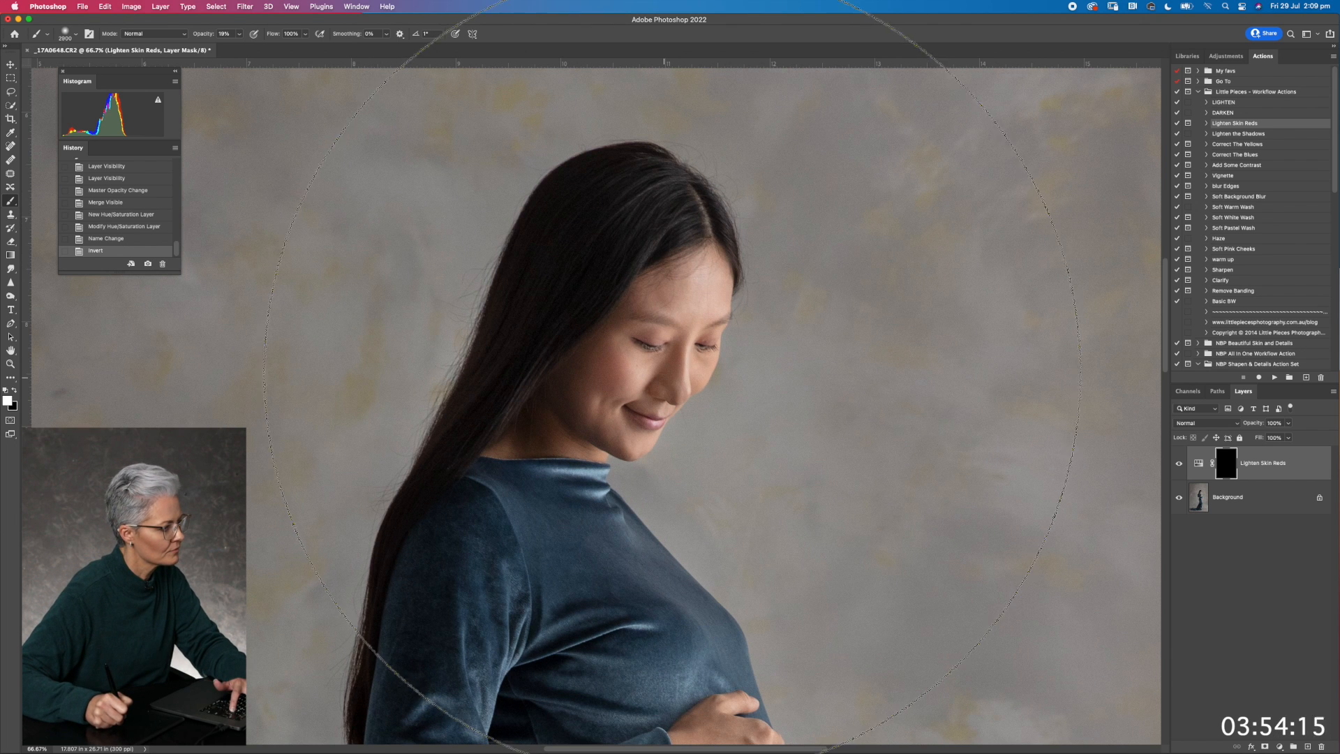
key("bracketleft")
key("bracketleft")
key("bracketleft")
key("bracketleft")
key("bracketleft")
key("bracketleft")
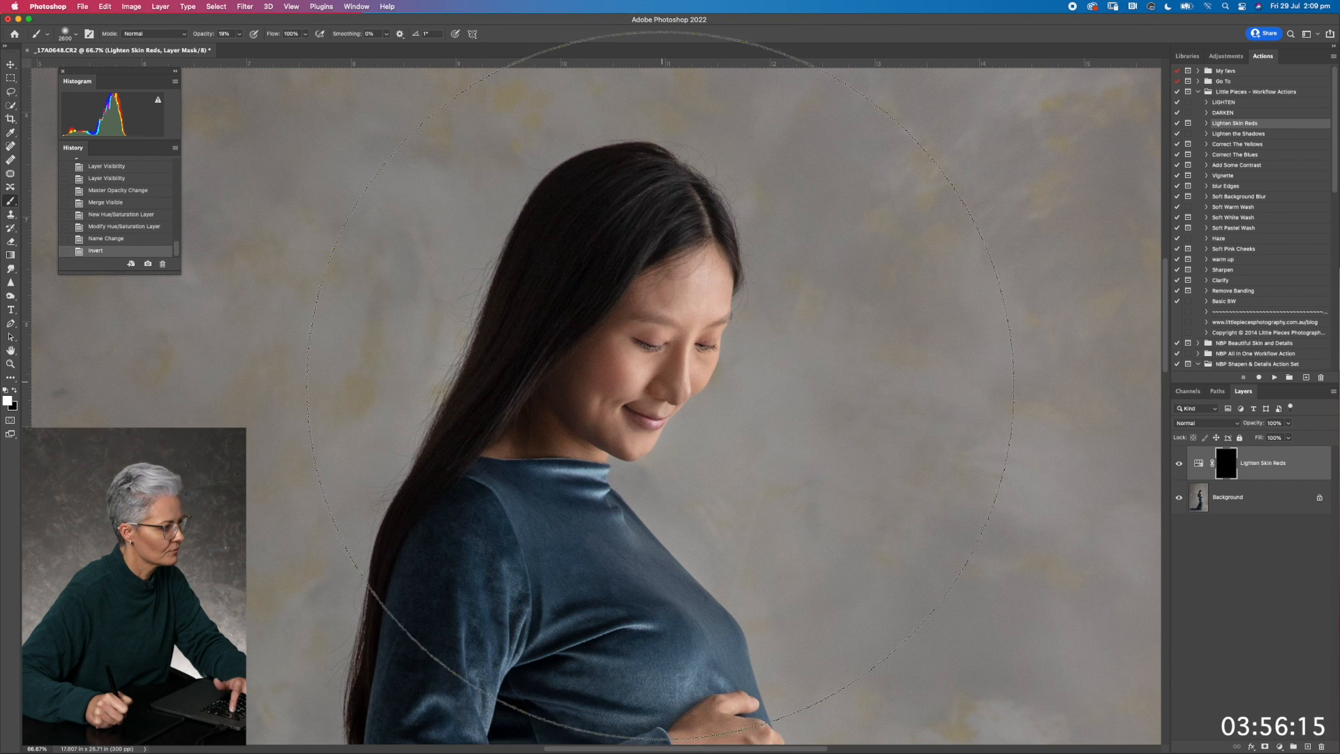
key("bracketleft")
key("bracketleft")
key("bracketleft")
key("bracketleft")
key("bracketleft")
key("bracketleft")
key("bracketleft")
key("bracketleft")
key("bracketleft")
key("bracketleft")
key("bracketleft")
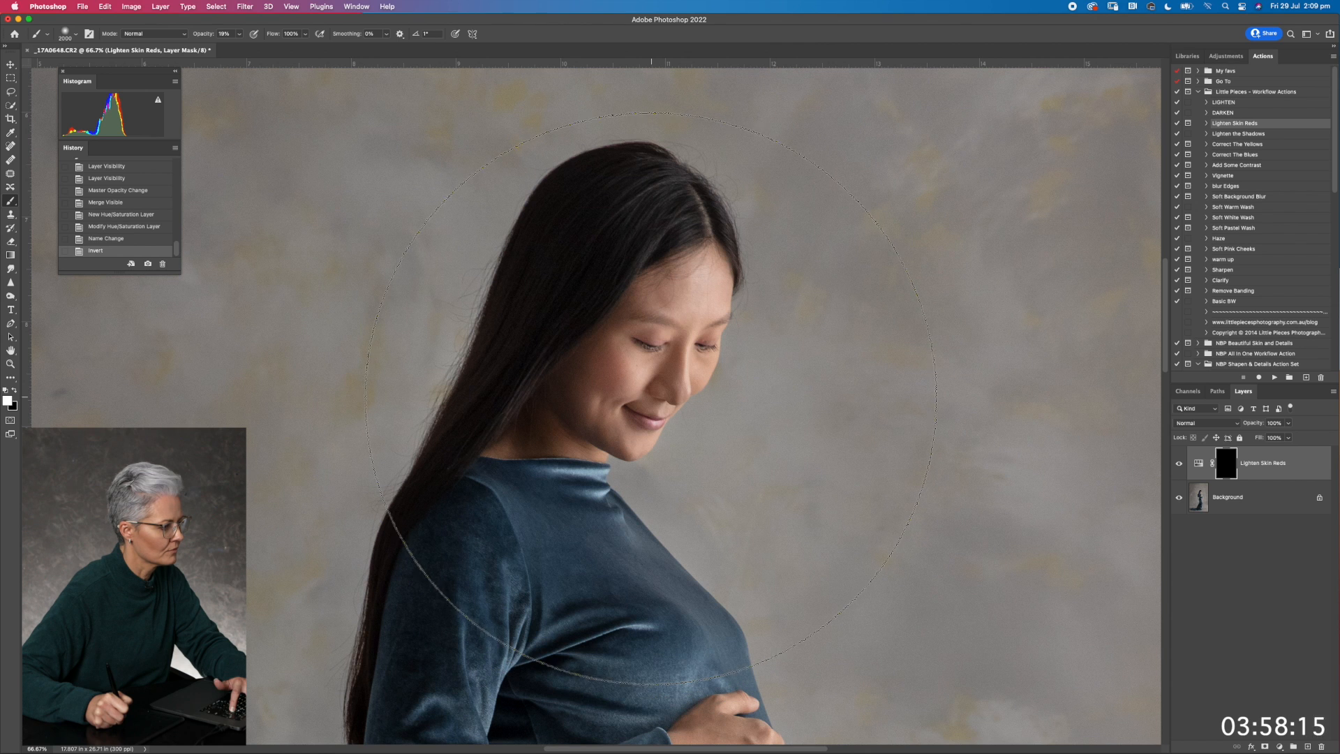
key("bracketleft")
key("bracketleft")
key("bracketleft")
key("bracketleft")
key("bracketleft")
key("bracketleft")
key("bracketleft")
key("bracketleft")
key("bracketleft")
key("bracketleft")
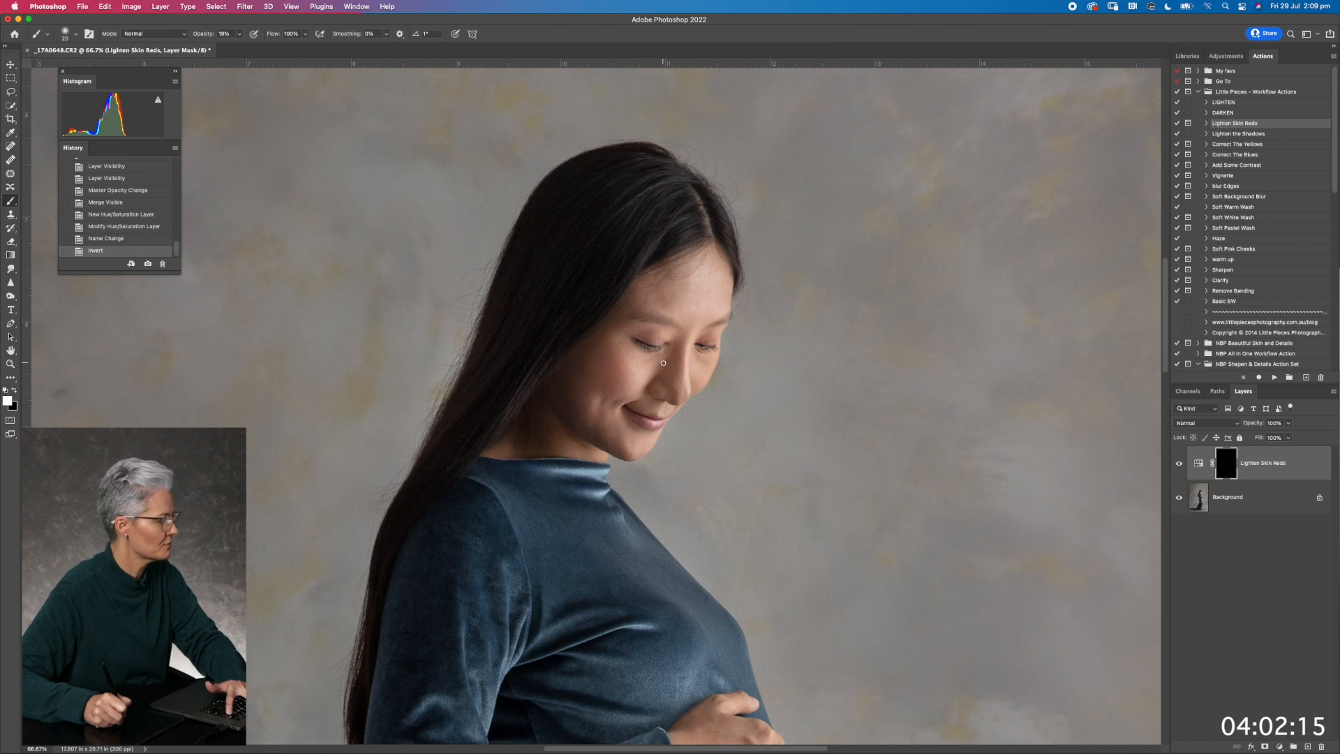
mouse_move(645, 326)
left_mouse_down()
mouse_move(680, 379)
mouse_move(693, 334)
mouse_move(672, 373)
mouse_move(686, 356)
mouse_move(686, 381)
mouse_move(691, 350)
mouse_move(702, 357)
mouse_move(692, 378)
mouse_move(658, 299)
mouse_move(680, 269)
left_mouse_up()
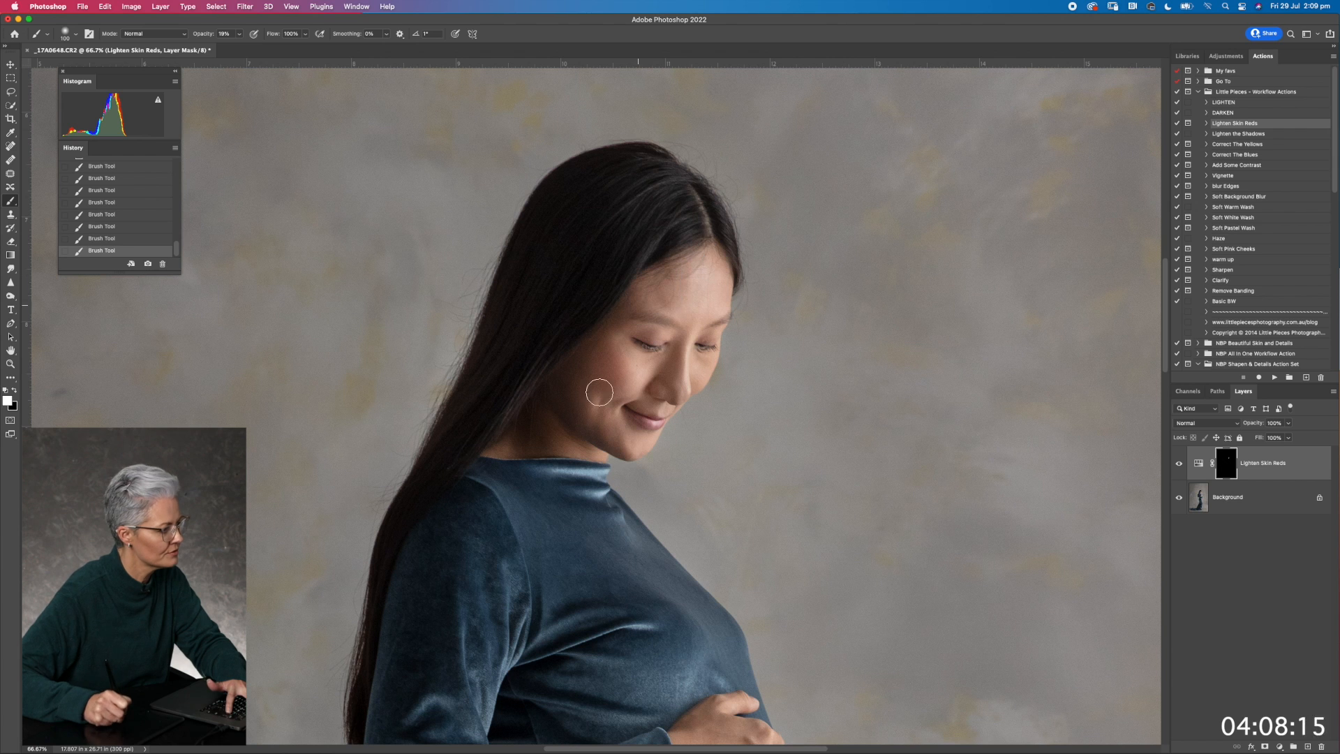
mouse_move(653, 450)
left_mouse_down()
mouse_move(579, 427)
mouse_move(574, 456)
left_mouse_up()
mouse_move(538, 399)
left_mouse_down()
mouse_move(561, 455)
mouse_move(529, 455)
mouse_move(528, 400)
left_mouse_up()
left_click_drag(627, 459, 578, 411)
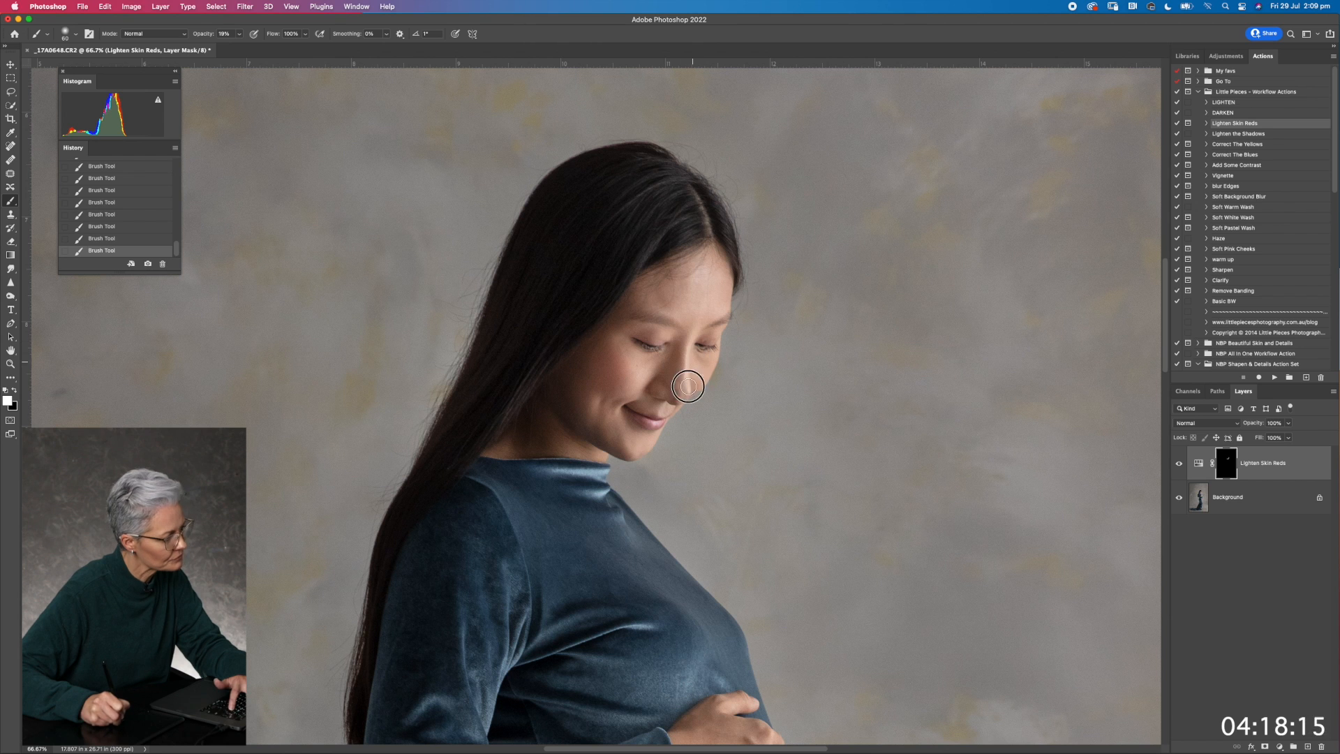
Enlarge the brush slightly and paint the Lighten Skin Reds mask over both of the woman's hands
scroll(733, 450, "down", 10)
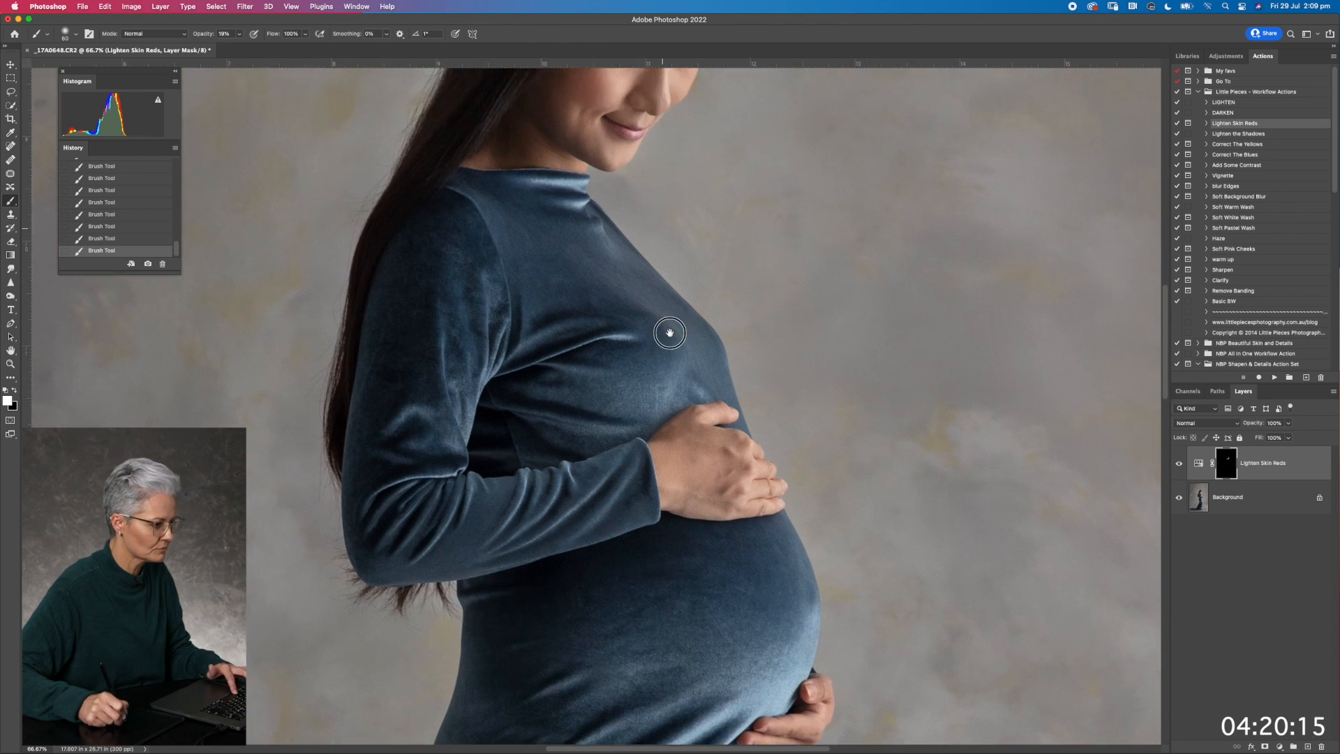
key("bracketright")
key("bracketright")
mouse_move(693, 441)
left_mouse_down()
mouse_move(662, 367)
mouse_move(693, 350)
mouse_move(656, 384)
mouse_move(737, 422)
mouse_move(696, 332)
left_mouse_up()
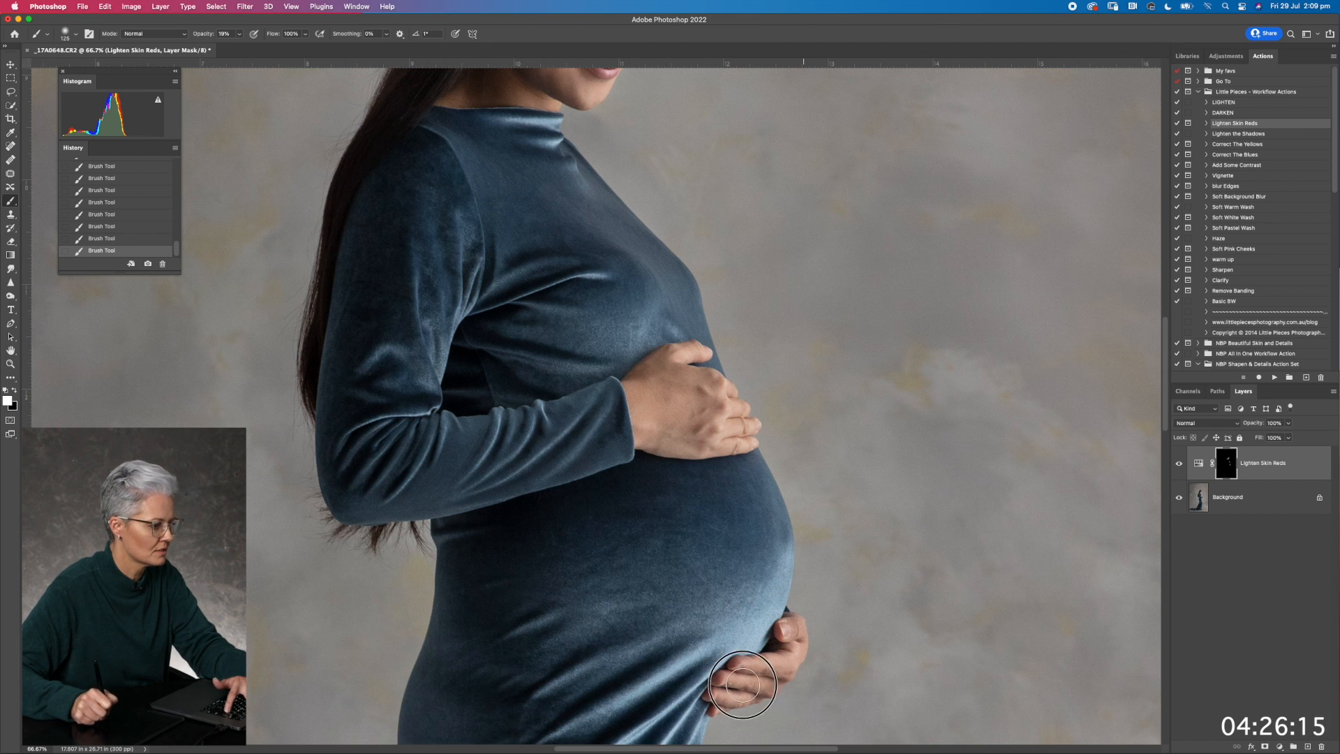
left_click_drag(742, 684, 759, 688)
Merge the visible layers and run the Soft Baby Skin action from the NBP Beautiful Skin and Details set
key("super+minus")
left_click_drag(550, 322, 554, 393)
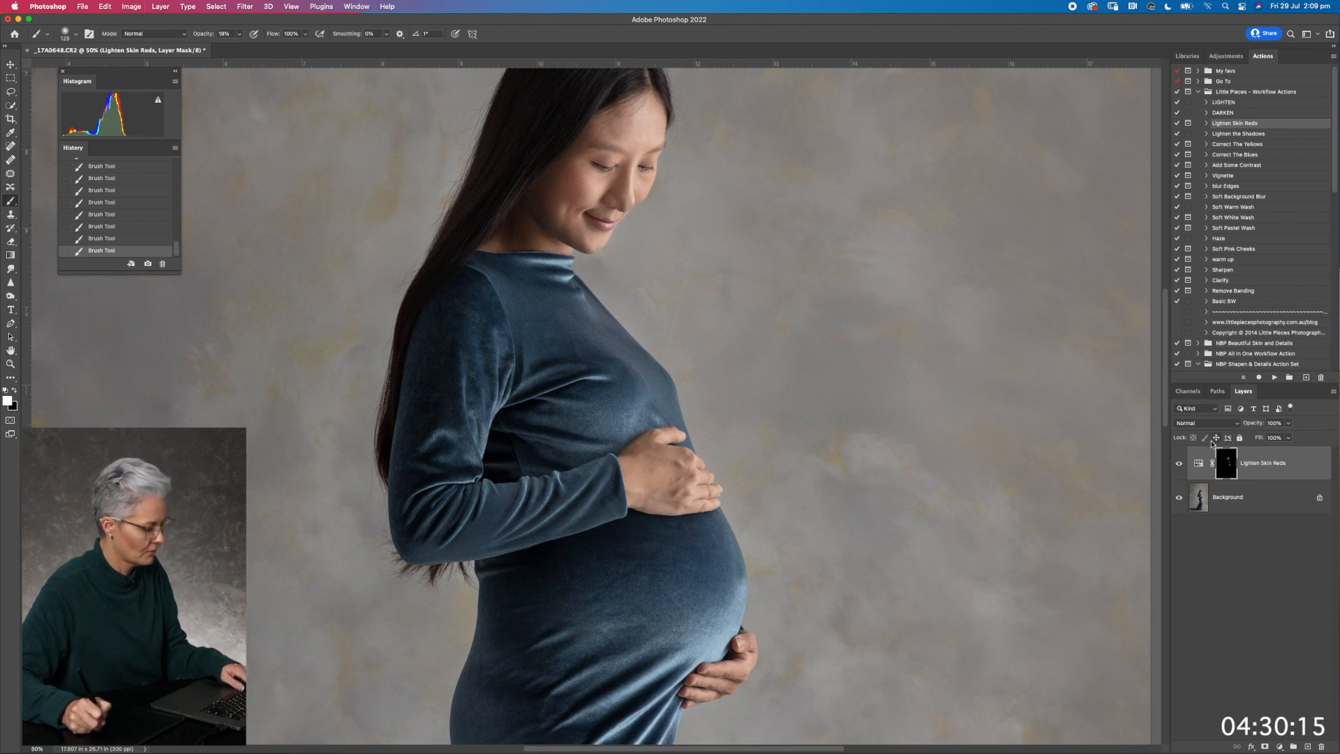
key("super+shift+e")
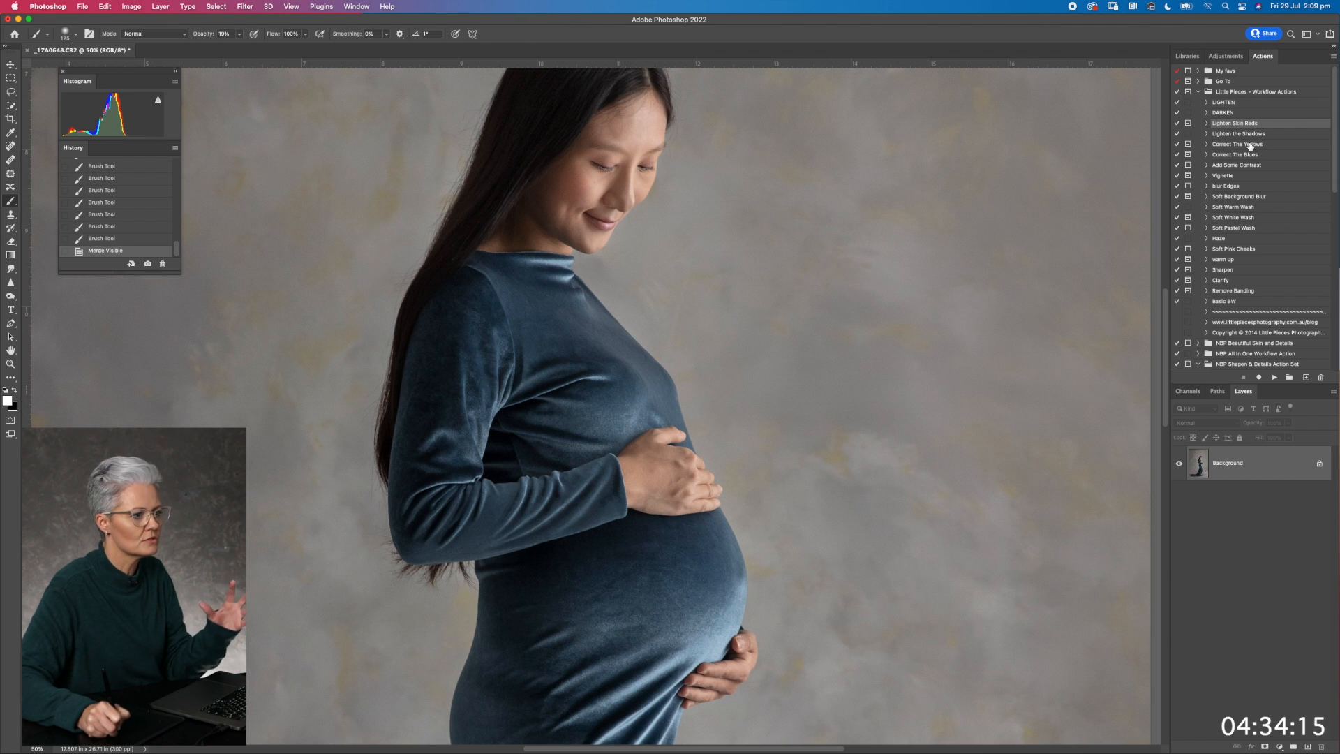
left_click(1197, 343)
left_click(1241, 354)
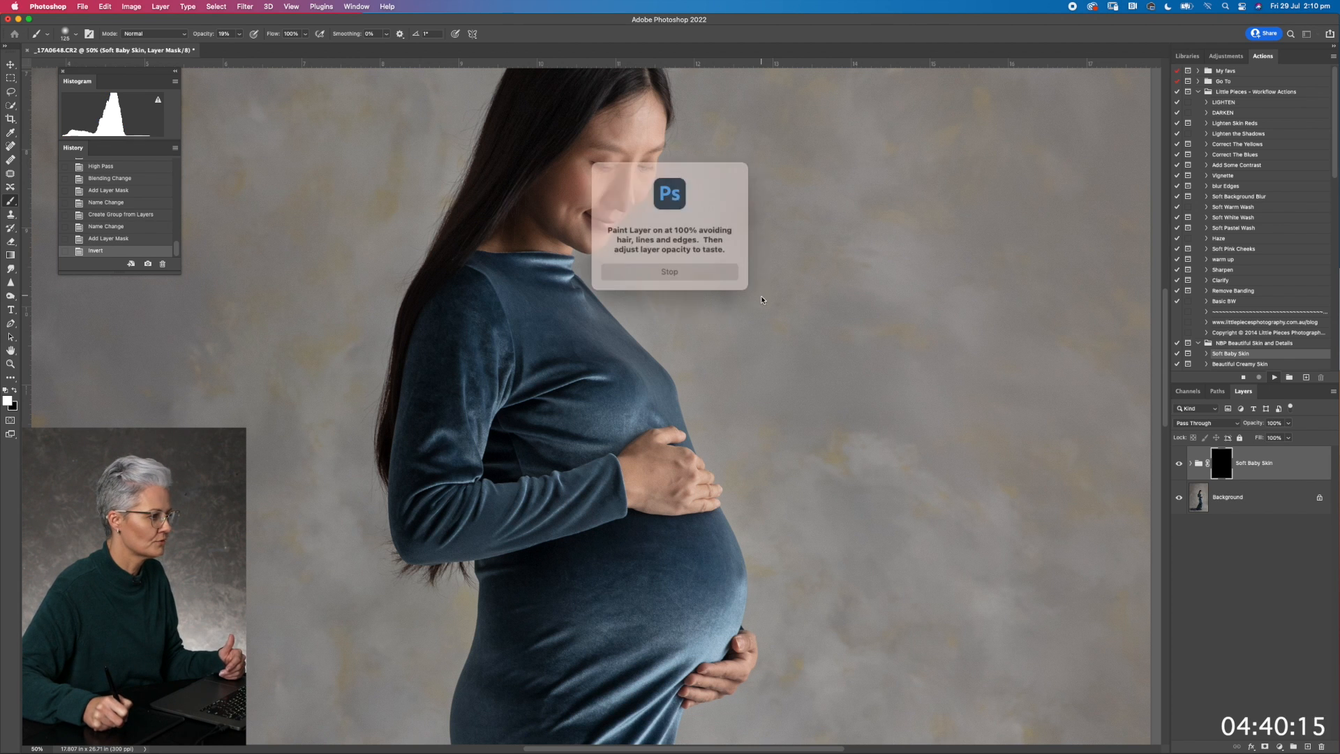
key("Return")
Paint the Soft Baby Skin mask over the woman's brow, cheeks, jaw and nose with a small soft white brush at 100% opacity
key("super+equal")
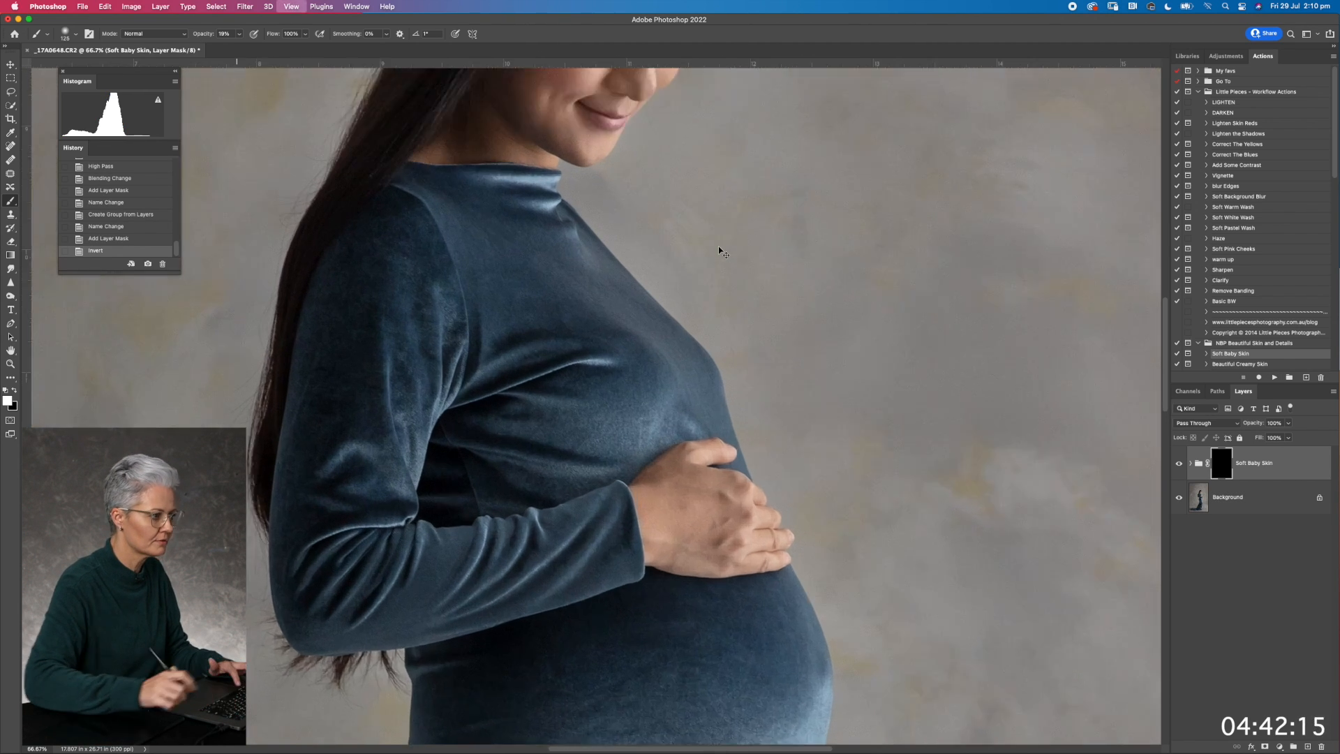
mouse_move(497, 260)
left_mouse_down()
mouse_move(565, 445)
mouse_move(459, 591)
left_mouse_up()
key("bracketleft")
key("bracketleft")
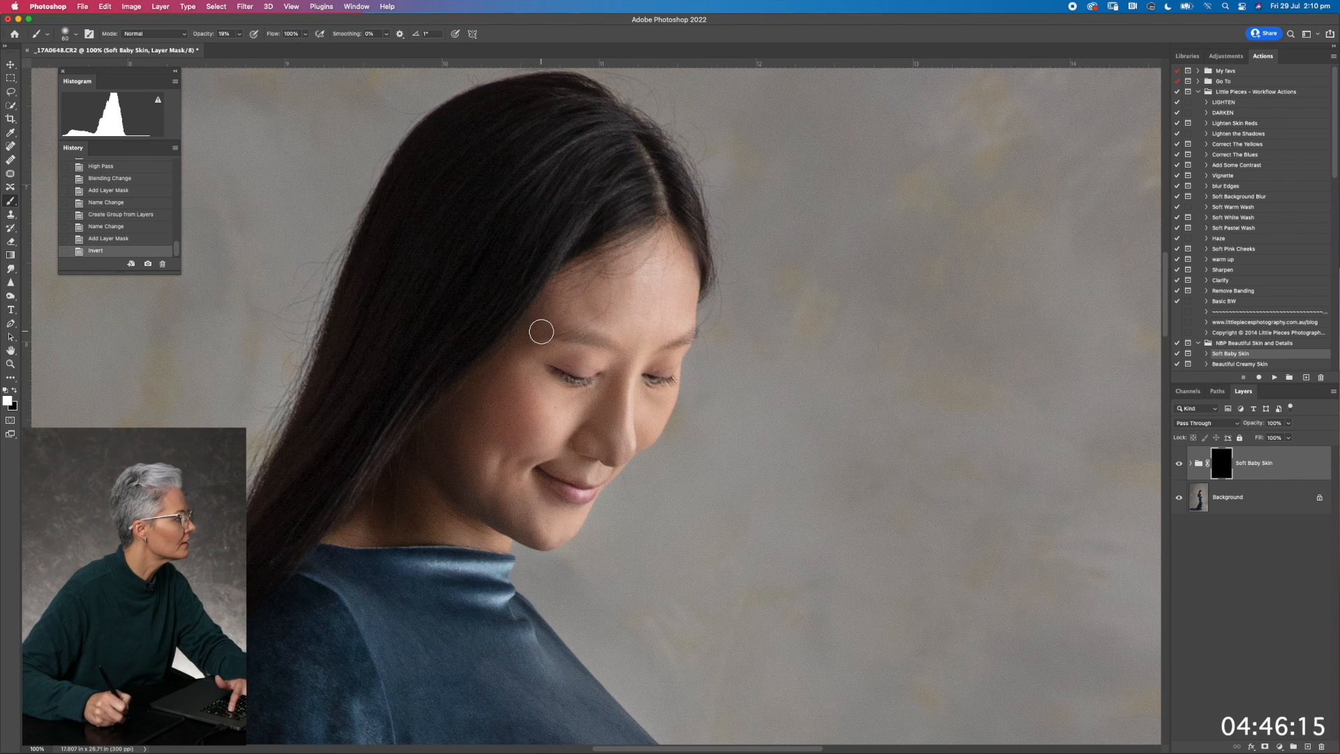
left_click_drag(200, 39, 228, 39)
type("96")
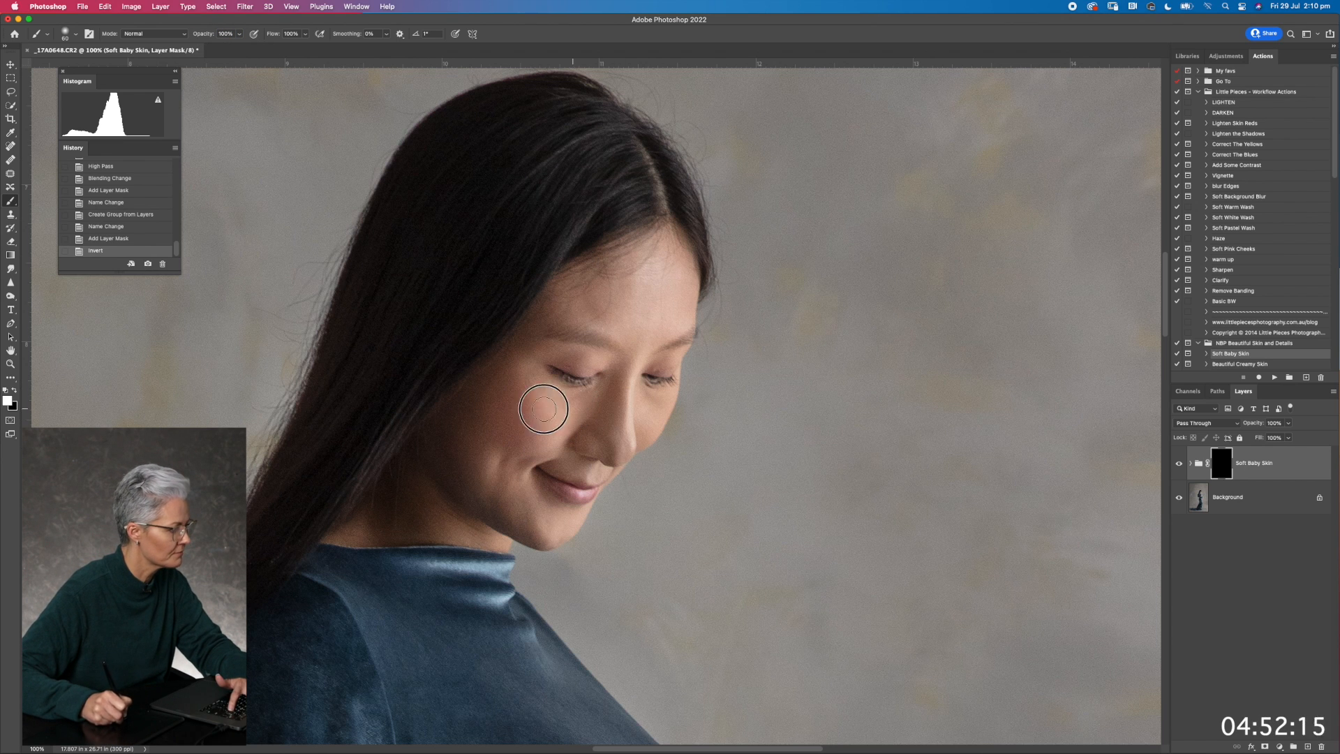
left_click_drag(528, 368, 648, 337)
mouse_move(554, 441)
left_mouse_down()
mouse_move(550, 418)
mouse_move(482, 400)
mouse_move(480, 411)
left_mouse_up()
mouse_move(480, 418)
left_mouse_down()
mouse_move(467, 451)
mouse_move(472, 483)
left_mouse_up()
mouse_move(526, 521)
left_mouse_down()
mouse_move(512, 499)
mouse_move(547, 524)
mouse_move(478, 474)
left_mouse_up()
mouse_move(605, 434)
left_mouse_down()
mouse_move(593, 412)
mouse_move(614, 403)
mouse_move(629, 367)
left_mouse_up()
Use a smaller brush to extend the Soft Baby Skin mask over the forehead, the cheek's edge and around the nose
key("bracketleft")
key("bracketleft")
mouse_move(654, 318)
left_mouse_down()
mouse_move(610, 308)
mouse_move(662, 322)
mouse_move(656, 272)
mouse_move(638, 255)
mouse_move(554, 299)
mouse_move(568, 296)
mouse_move(545, 318)
mouse_move(613, 302)
left_mouse_up()
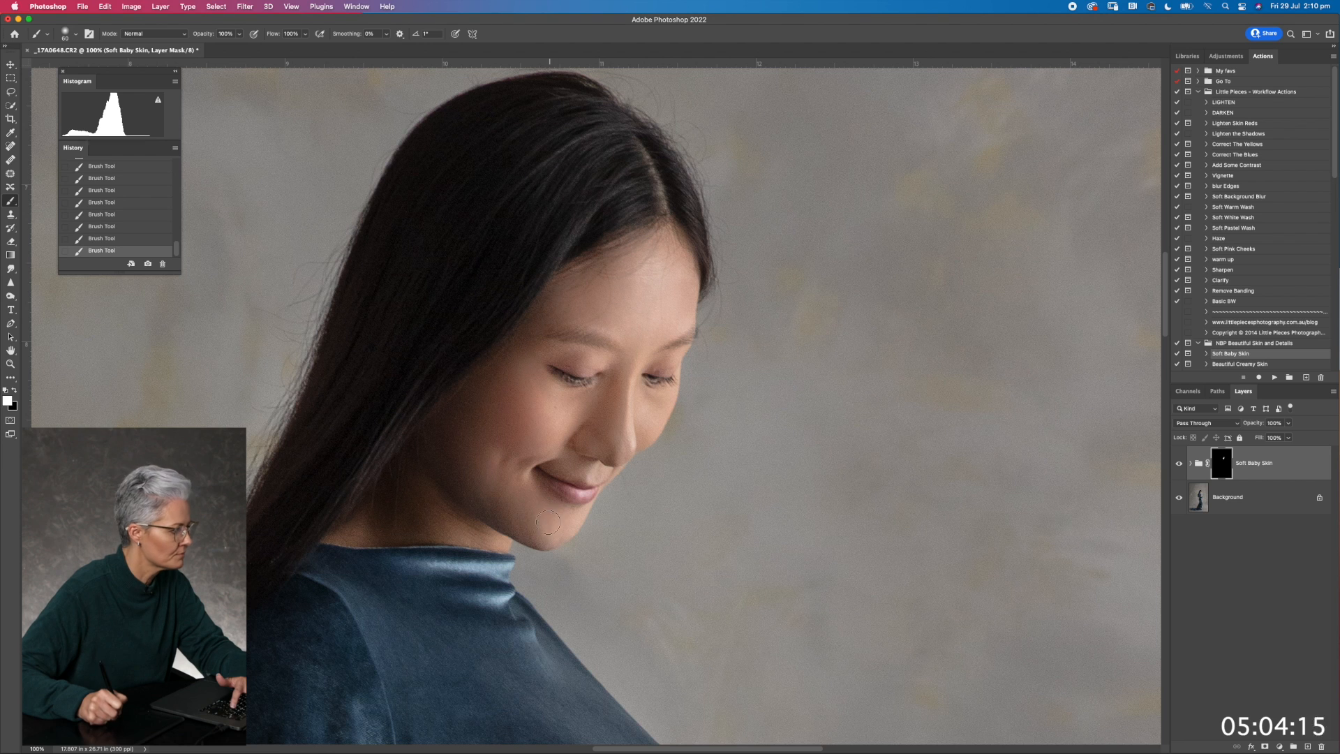
left_click_drag(443, 444, 442, 455)
mouse_move(544, 439)
left_mouse_down()
mouse_move(599, 416)
mouse_move(614, 443)
left_mouse_up()
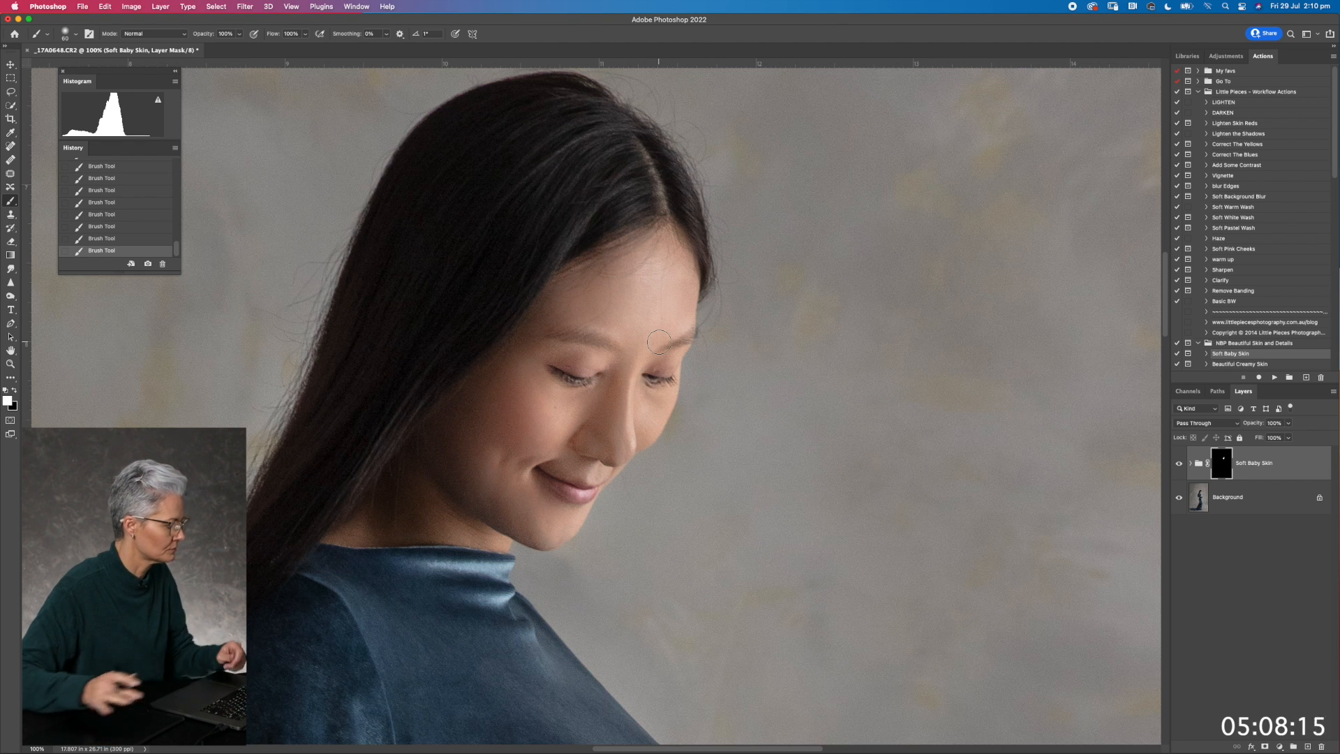
Extend the Soft Baby Skin mask over the woman's hands with a larger brush
key("super+minus")
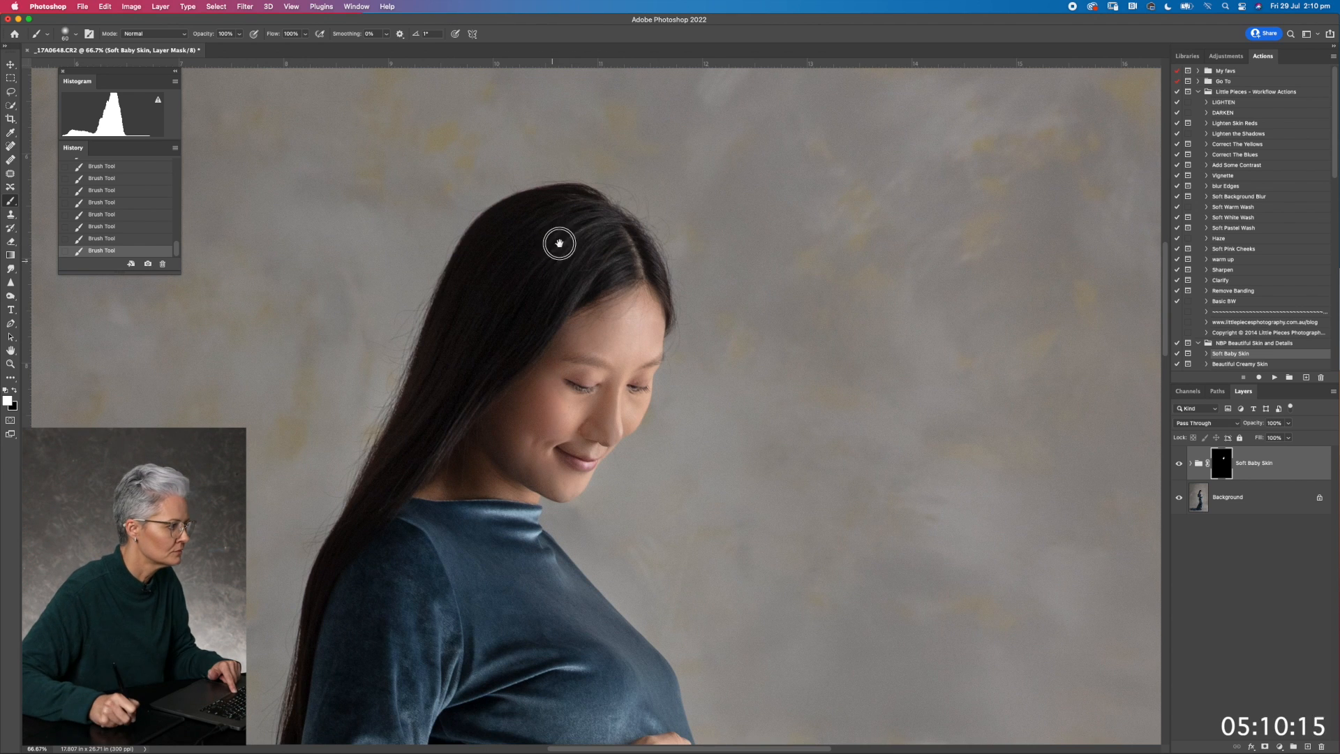
scroll(556, 240, "down", 6)
key("bracketright")
key("bracketright")
key("bracketright")
mouse_move(706, 600)
left_mouse_down()
mouse_move(702, 615)
mouse_move(709, 566)
mouse_move(679, 586)
mouse_move(677, 574)
left_mouse_up()
scroll(701, 522, "down", 7)
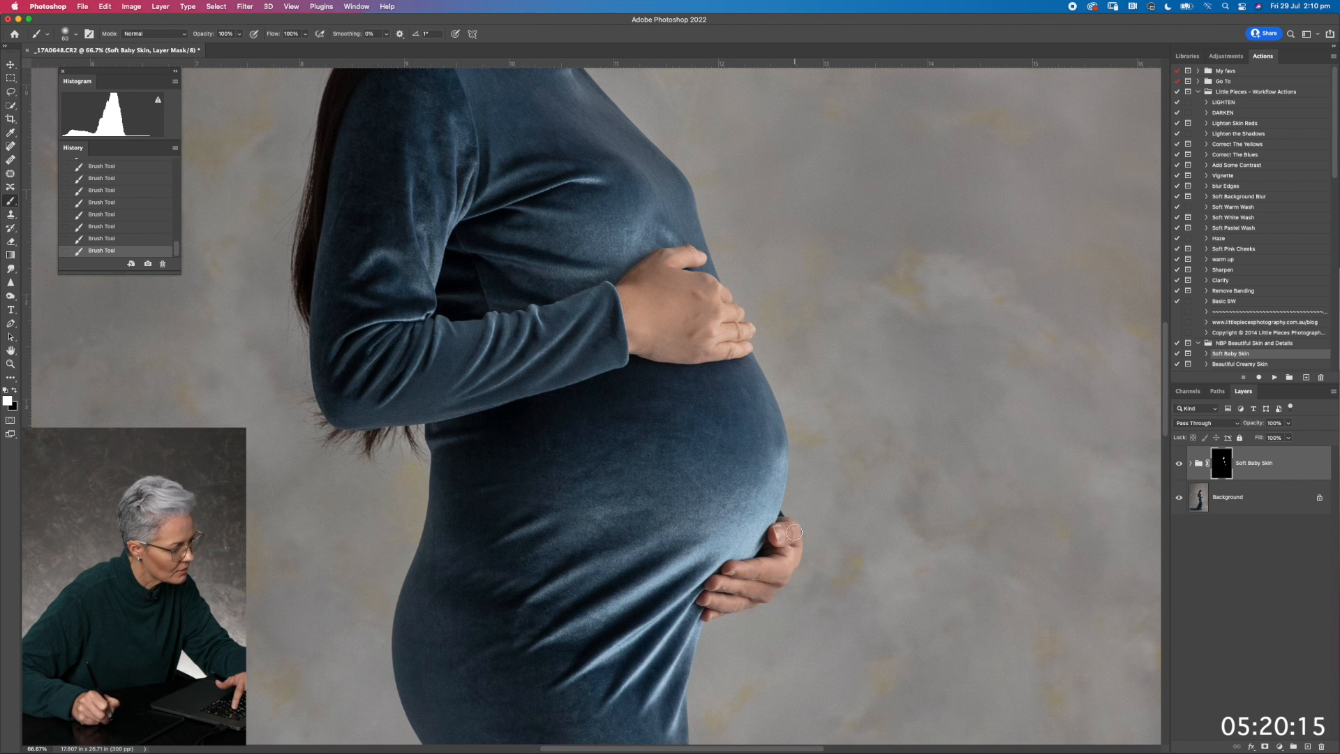
key("super+minus")
mouse_move(631, 259)
left_mouse_down()
mouse_move(579, 404)
mouse_move(602, 468)
left_mouse_up()
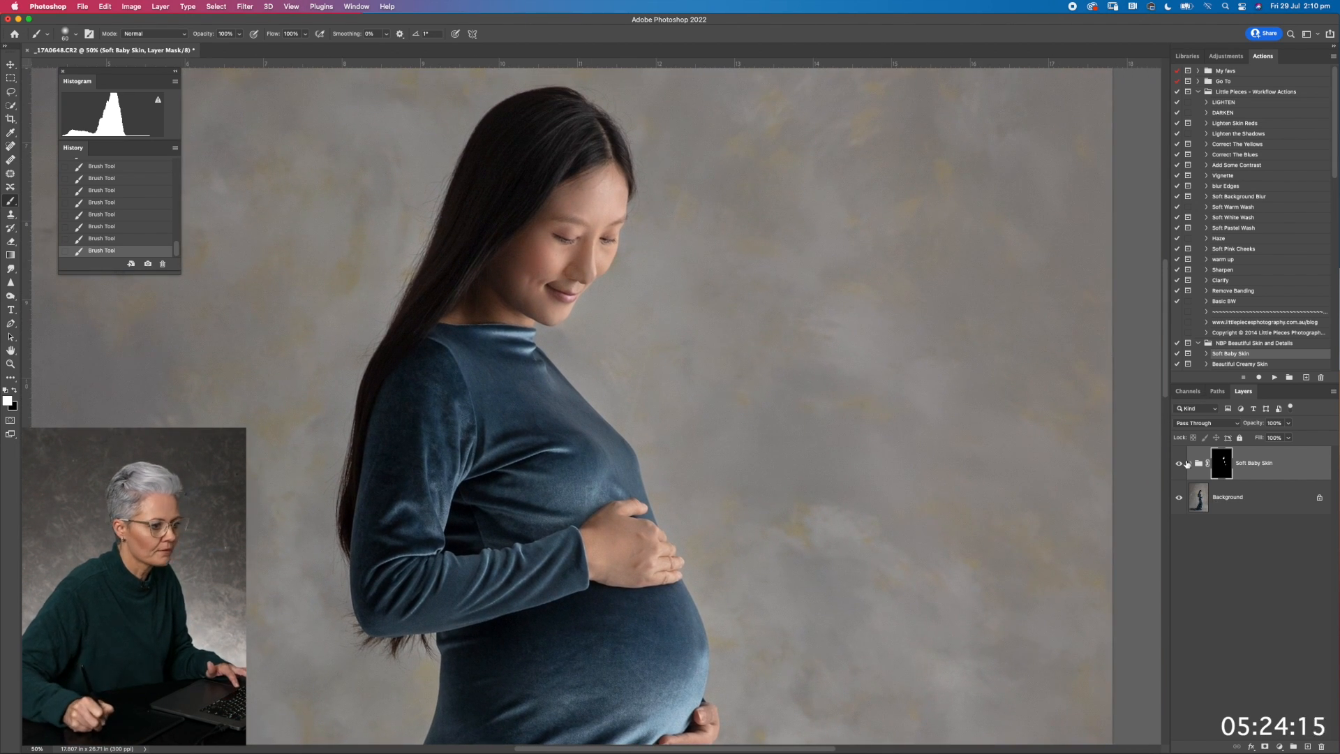
Lower the Soft Baby Skin group's opacity to about 36%, compare before and after, and merge the visible layers
left_click(1177, 465)
left_click(1177, 466)
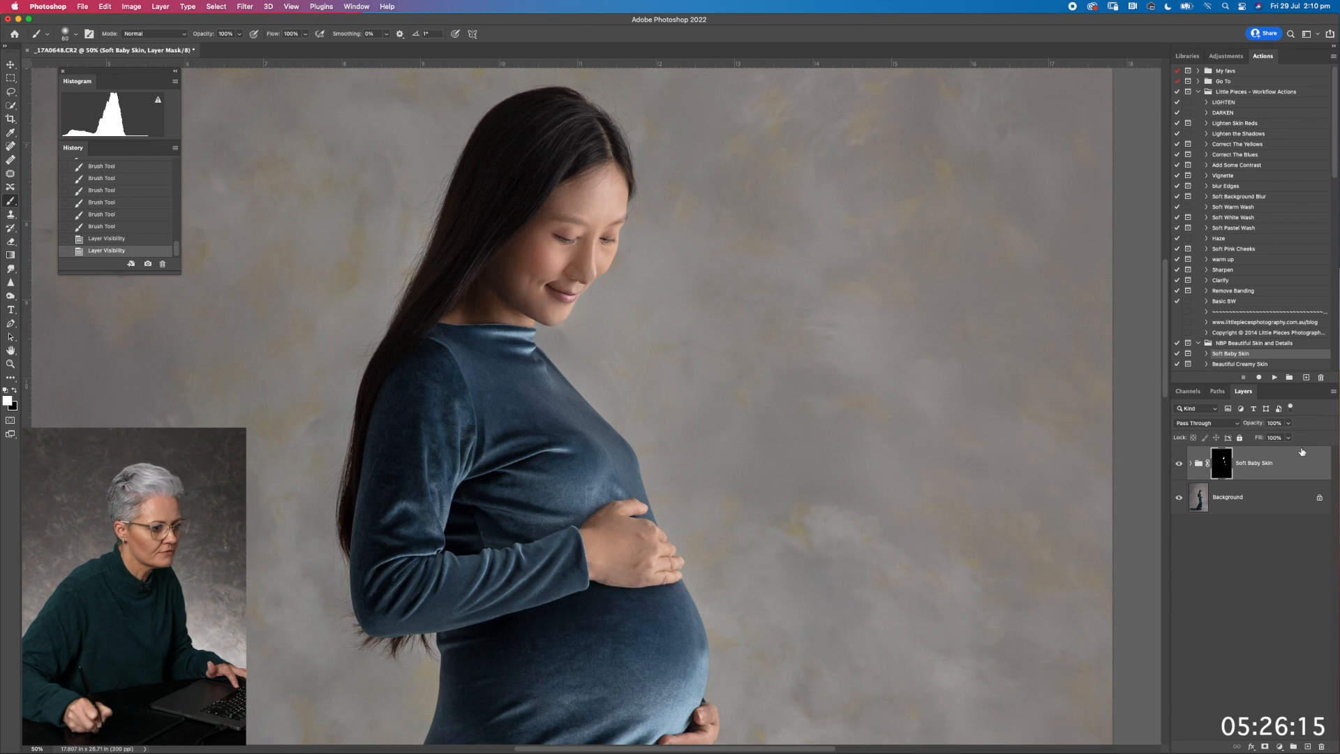
left_click_drag(1257, 437, 1256, 437)
left_click(1178, 465)
left_click(1179, 464)
left_click(1179, 464)
left_click(1180, 464)
left_click(1179, 464)
left_click(1179, 464)
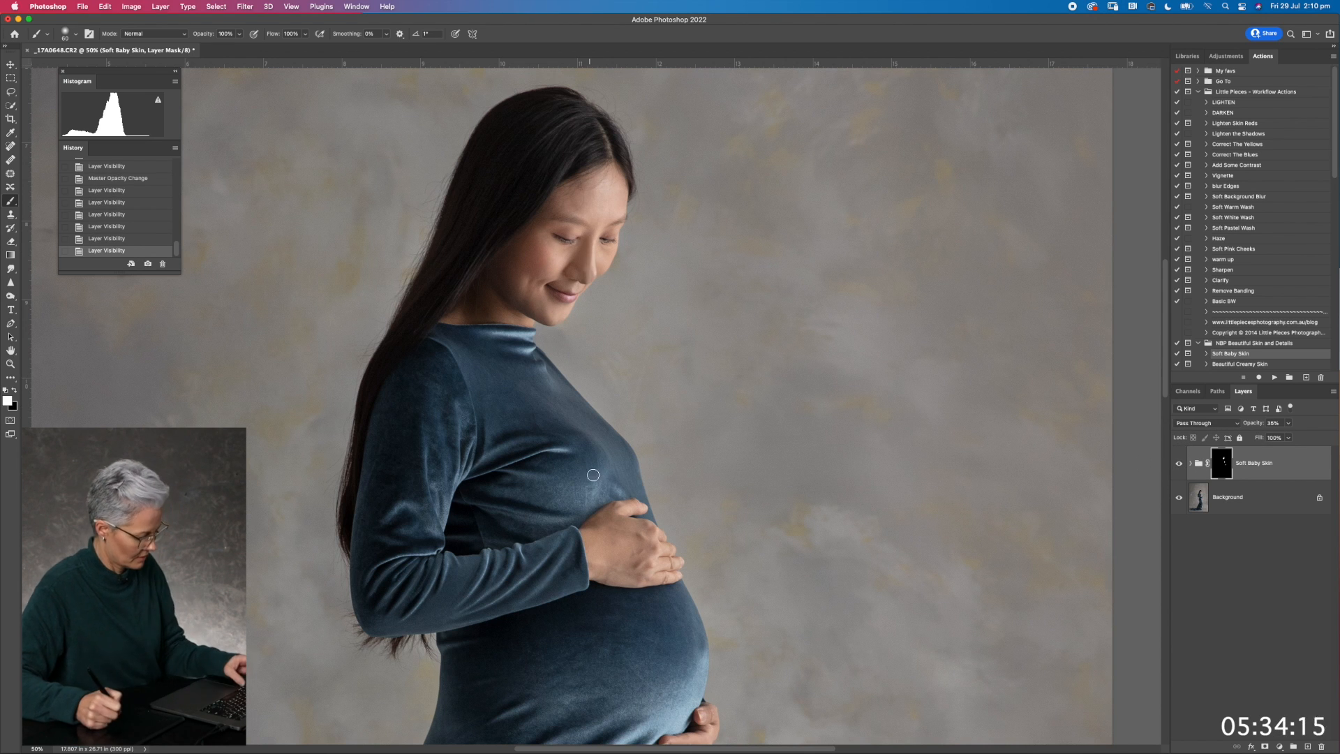
key("super+shift+e")
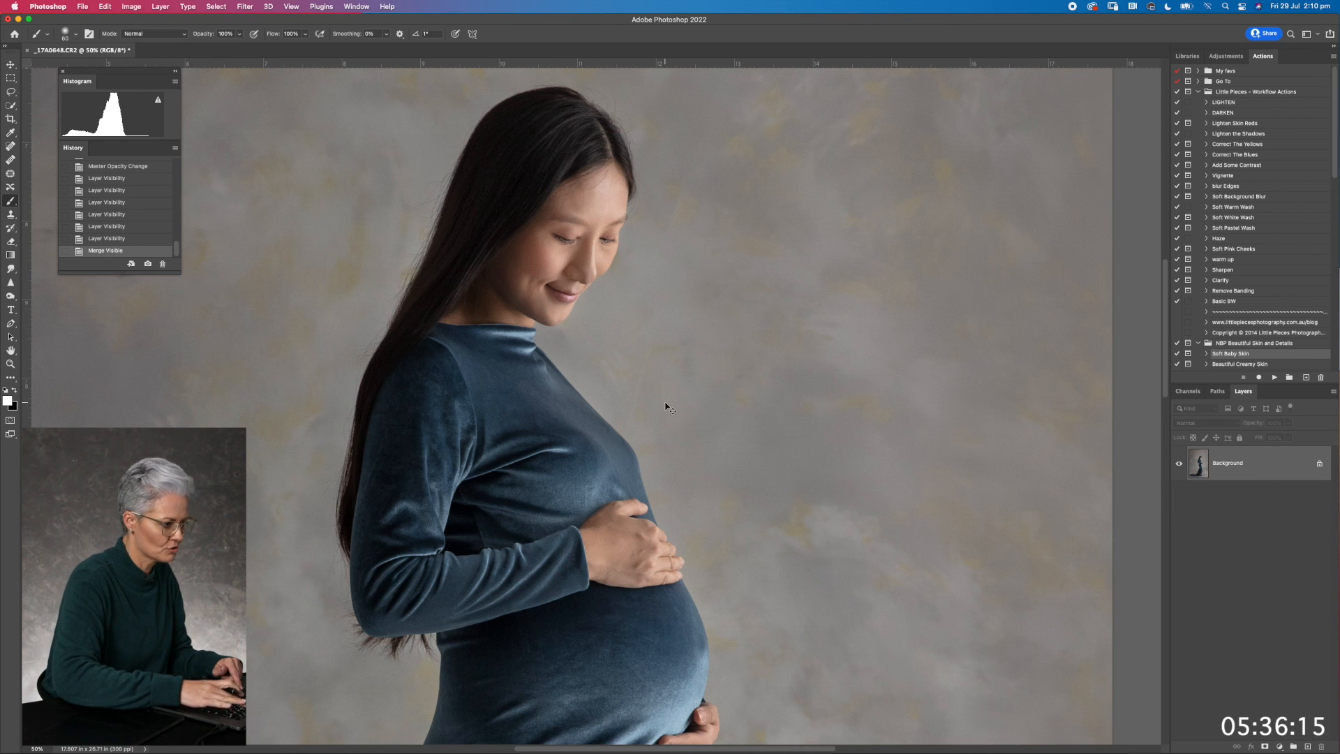
Run the LIGHTEN workflow action, set the Lighten layer's opacity to 58% and invert its mask to black
key("super+minus")
key("super+minus")
key("super+minus")
key("super+minus")
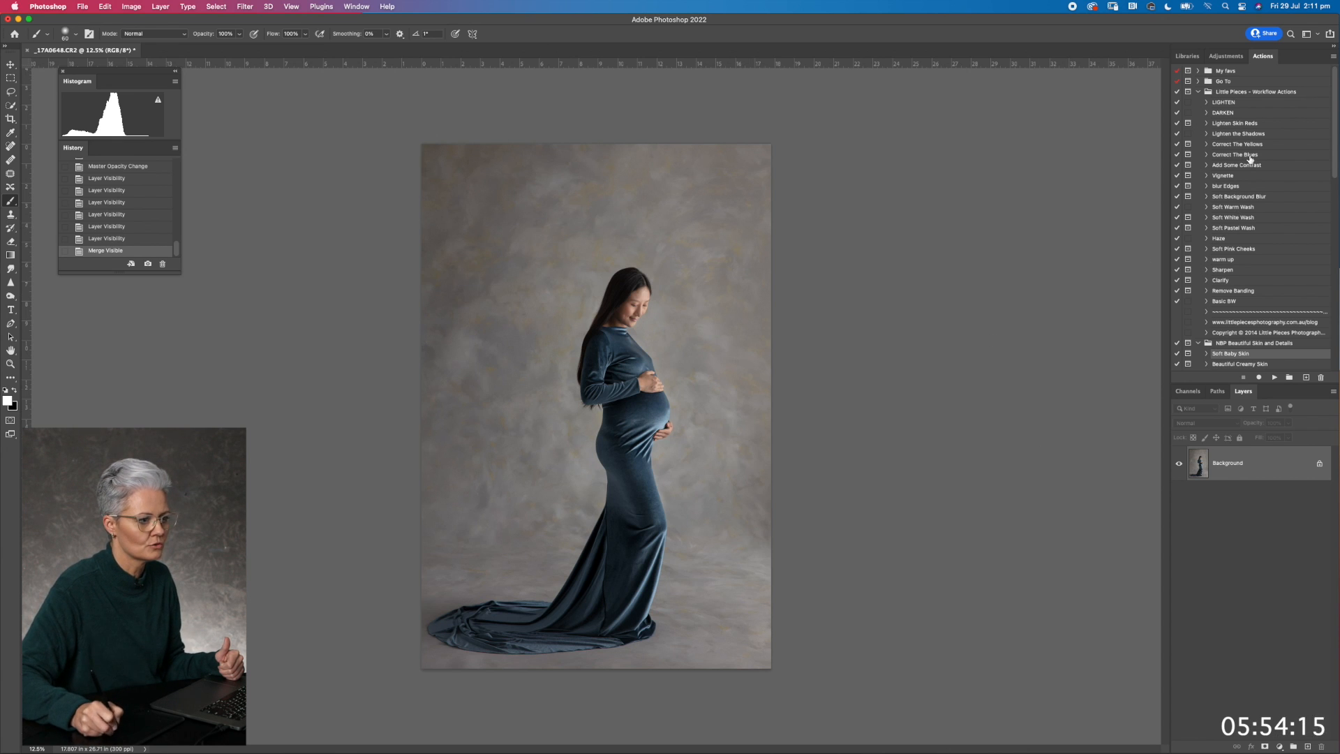
left_click(1227, 103)
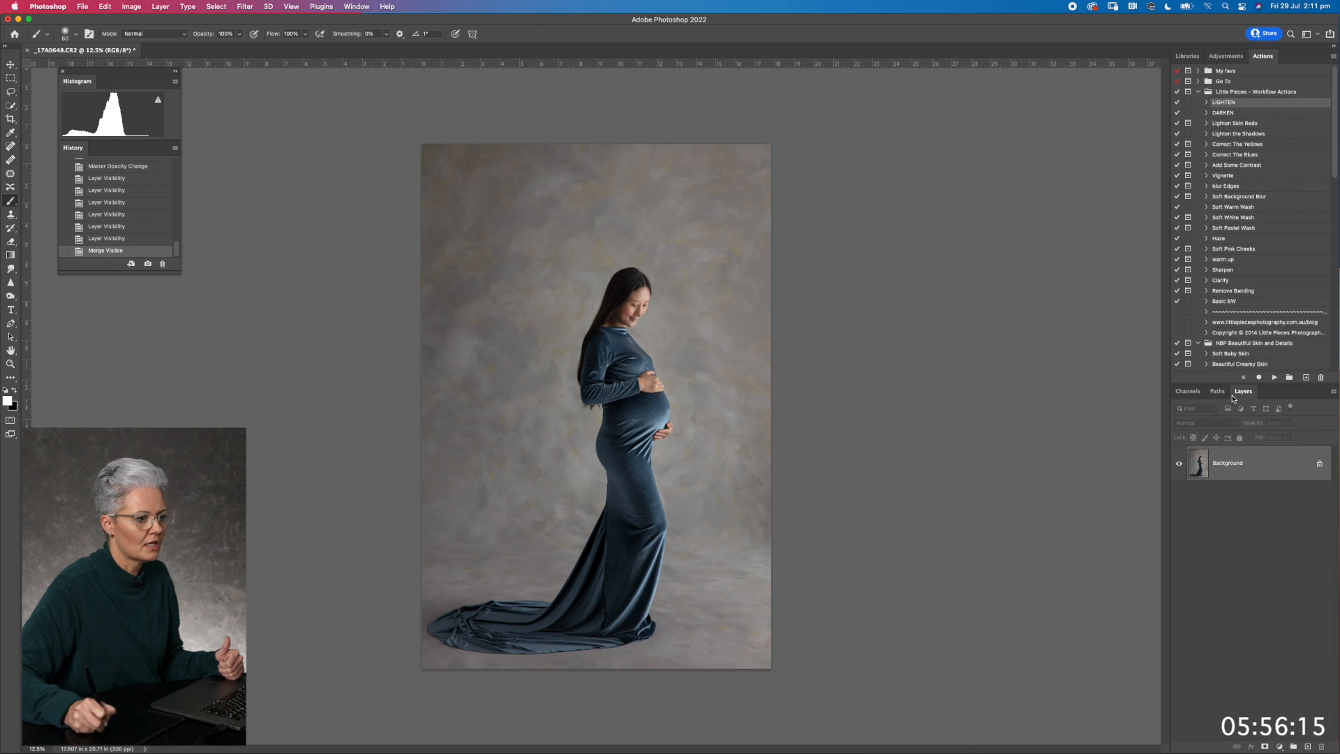
left_click(1274, 377)
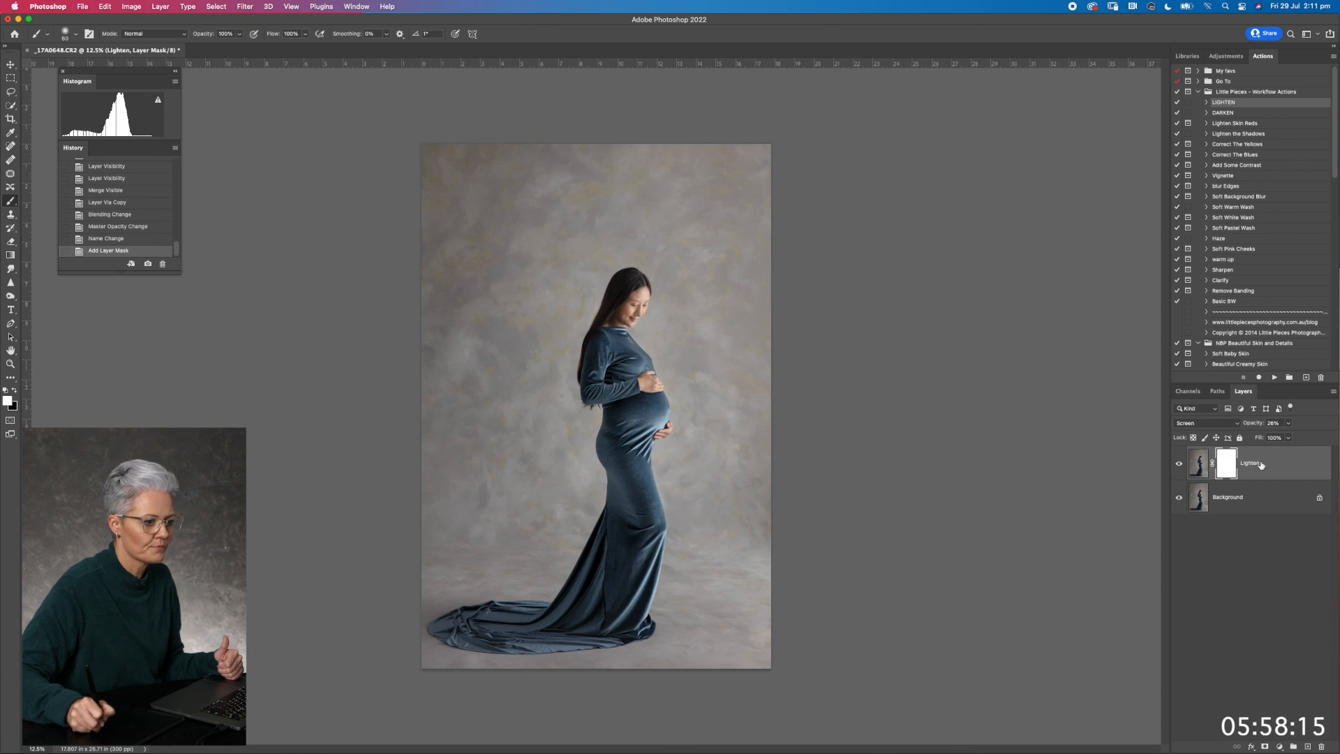
left_click_drag(1254, 427, 1338, 418)
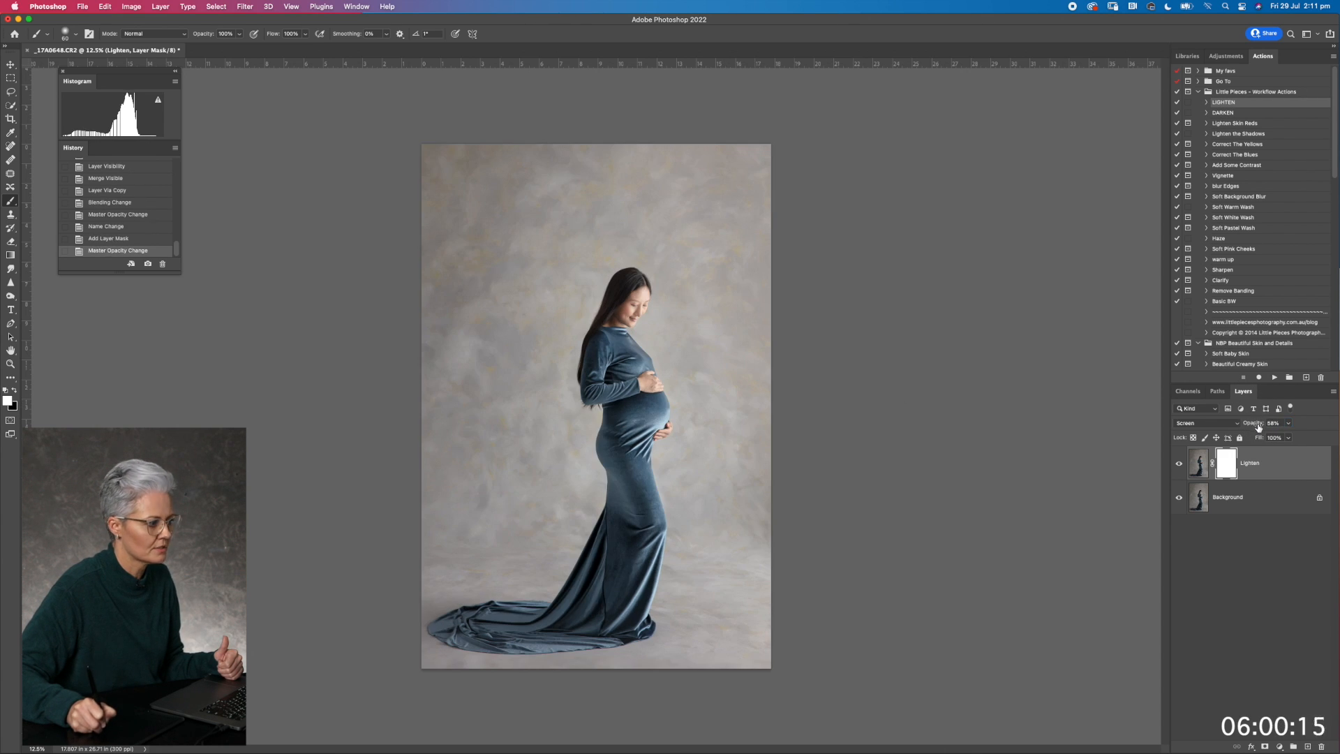
key("super+i")
Paint the Lighten mask over the dark creases at the dress's hip with a small white brush at 8% opacity
key("super+1")
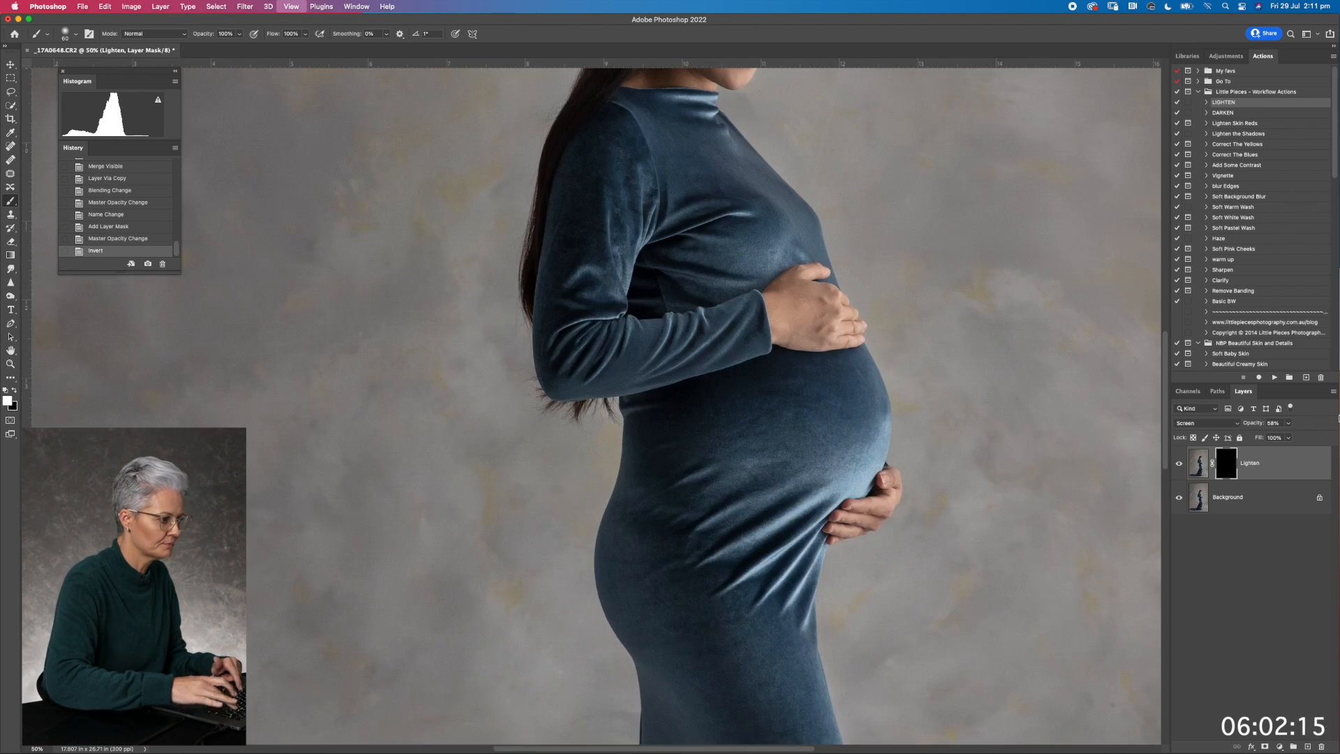
left_click_drag(590, 240, 545, 87)
key("bracketleft")
key("bracketleft")
key("bracketleft")
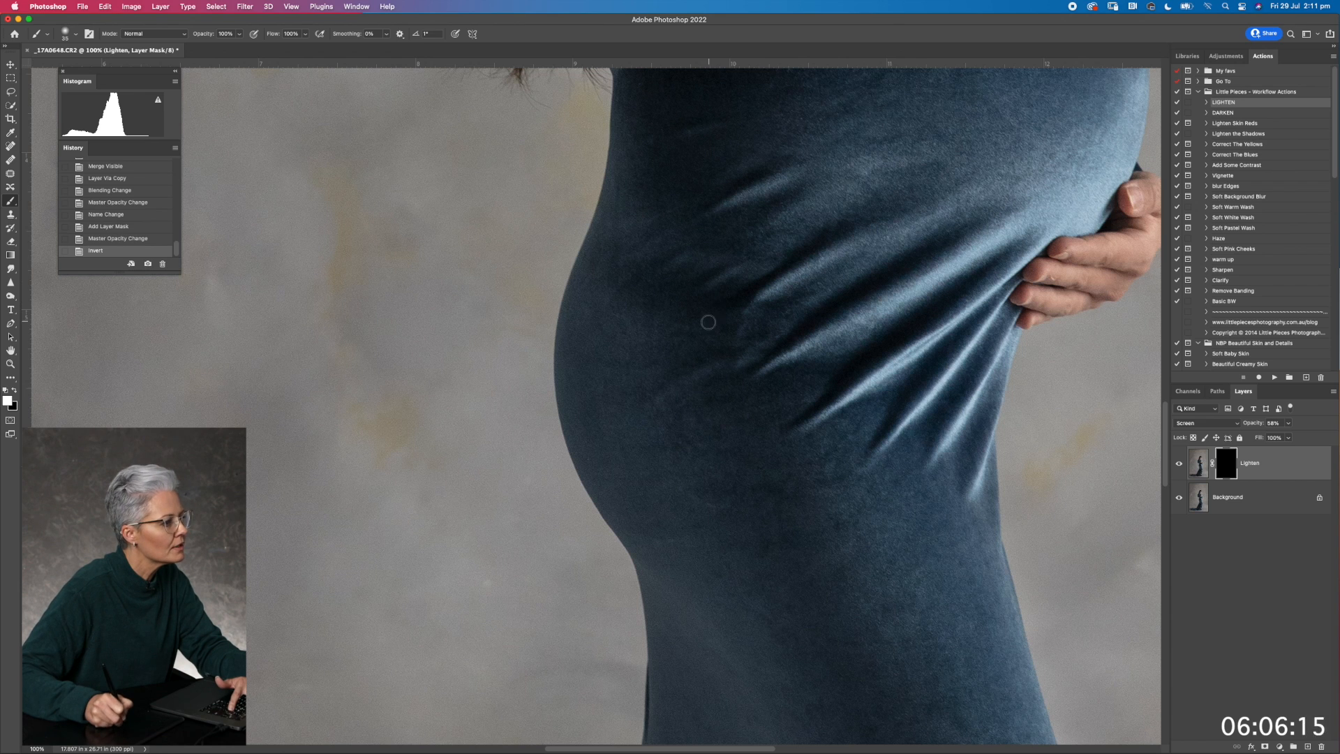
left_click_drag(239, 33, 196, 46)
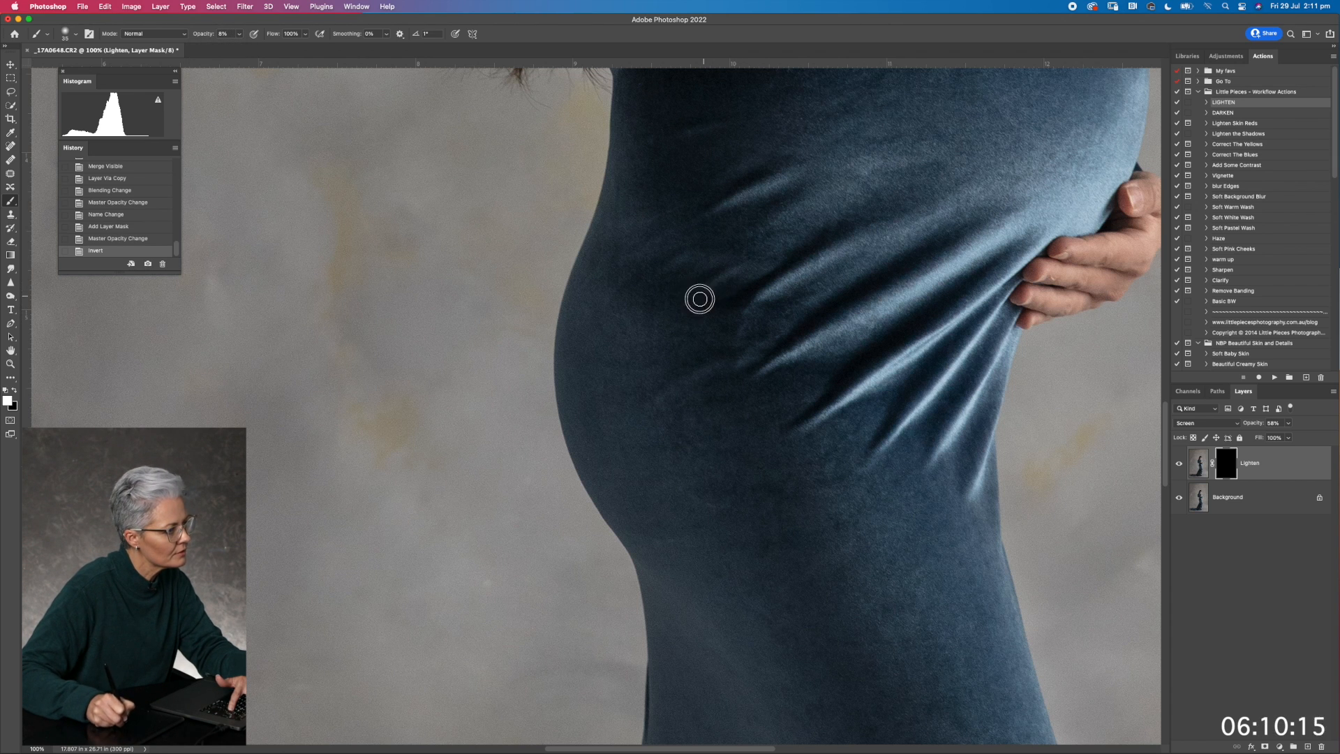
mouse_move(736, 292)
left_mouse_down()
mouse_move(662, 262)
mouse_move(646, 294)
mouse_move(703, 277)
mouse_move(669, 306)
mouse_move(728, 298)
mouse_move(694, 312)
mouse_move(728, 314)
mouse_move(733, 328)
mouse_move(739, 297)
mouse_move(692, 307)
mouse_move(653, 267)
mouse_move(637, 275)
mouse_move(627, 290)
mouse_move(695, 271)
mouse_move(640, 291)
mouse_move(700, 279)
mouse_move(668, 302)
mouse_move(749, 283)
mouse_move(688, 311)
mouse_move(743, 288)
mouse_move(684, 369)
mouse_move(810, 289)
mouse_move(741, 351)
mouse_move(751, 302)
mouse_move(702, 320)
mouse_move(725, 330)
mouse_move(682, 330)
mouse_move(646, 278)
mouse_move(615, 267)
mouse_move(661, 282)
left_mouse_up()
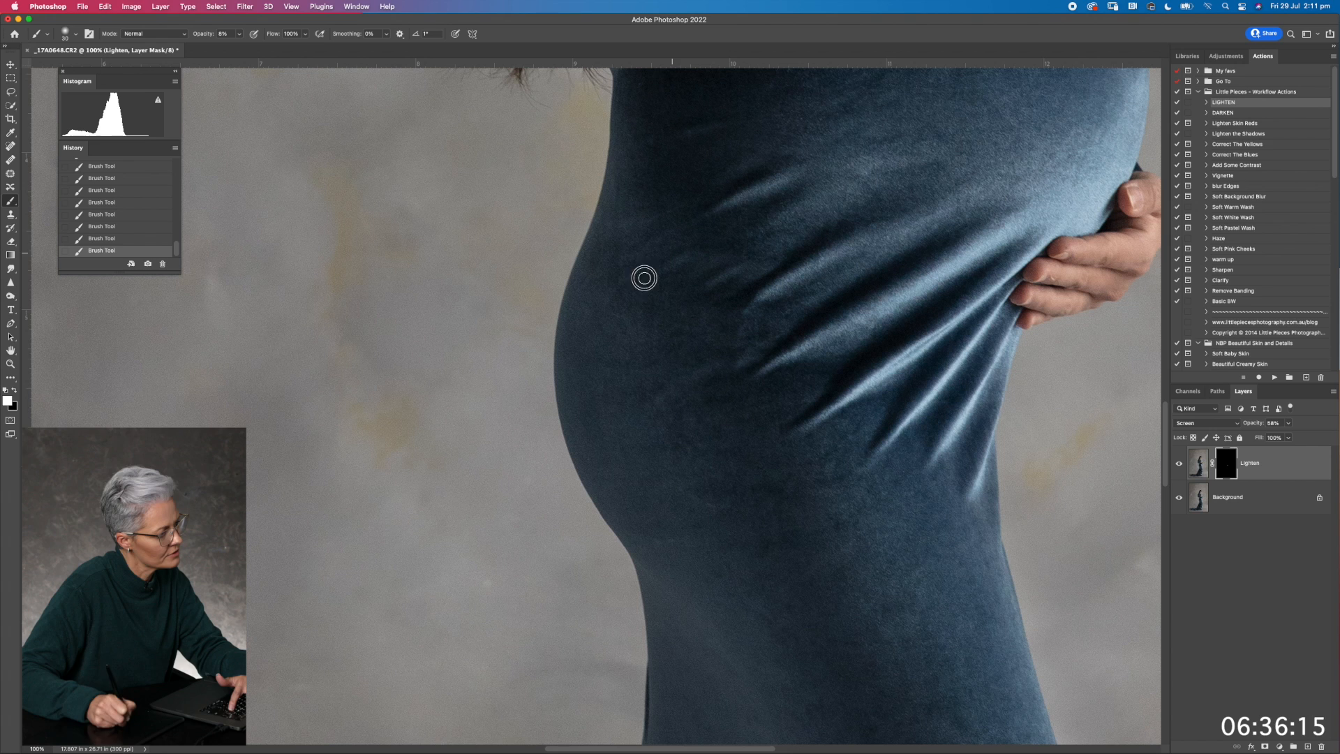
left_click(1176, 465)
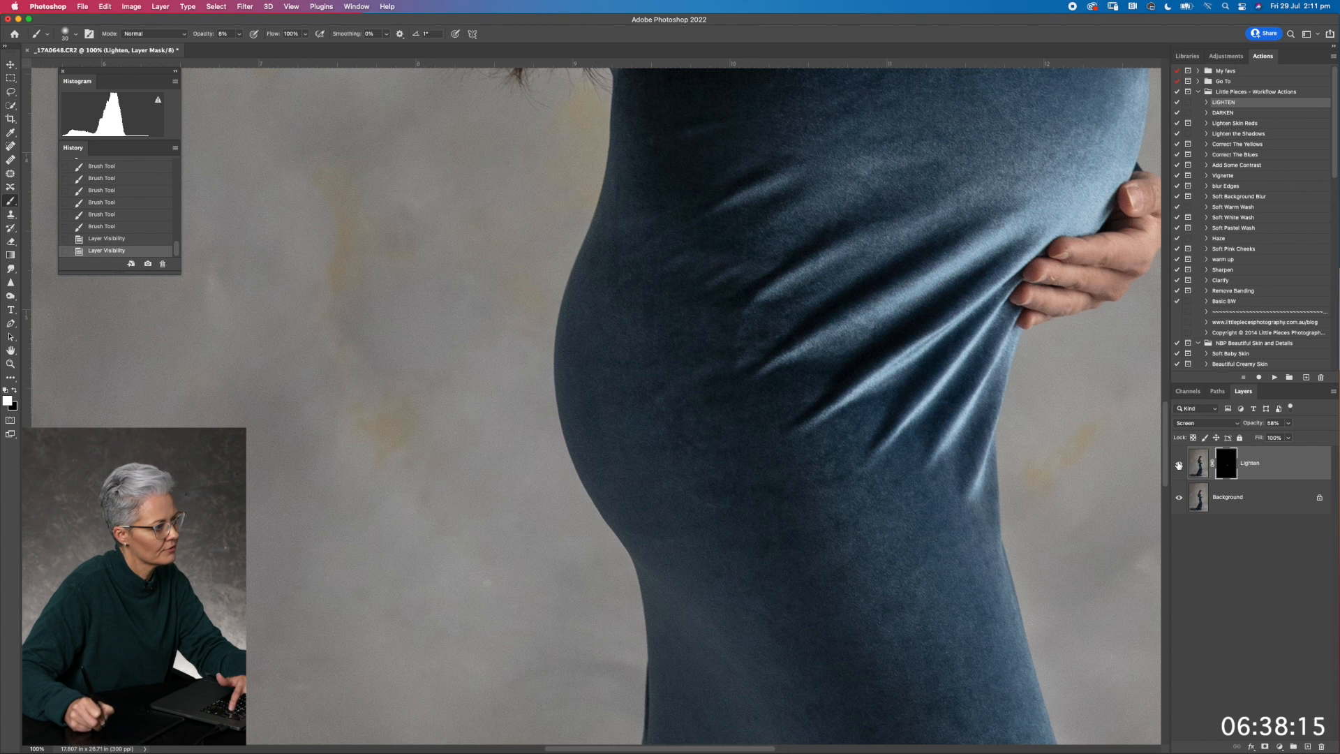
mouse_move(723, 351)
left_mouse_down()
mouse_move(659, 385)
mouse_move(677, 369)
mouse_move(722, 397)
mouse_move(780, 392)
left_mouse_up()
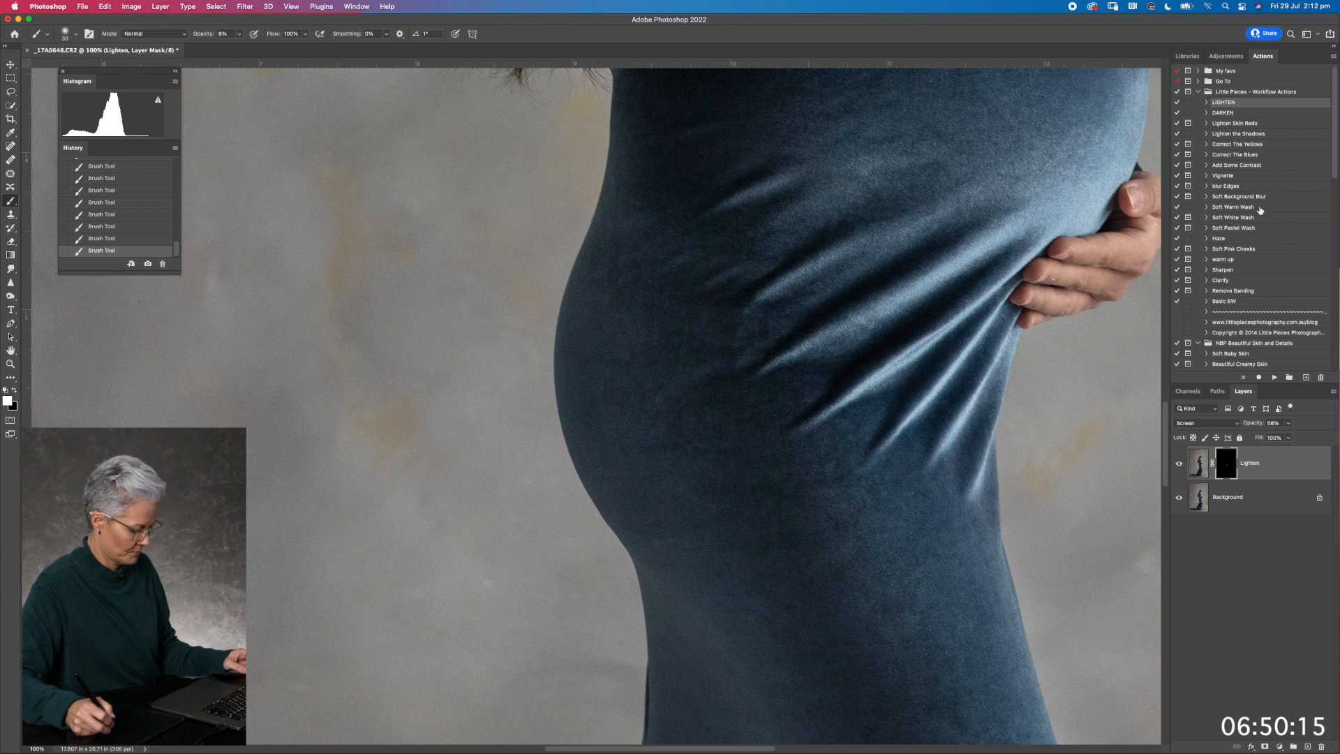
Merge the visible layers and run the DARKEN action, with its mask inverted to black and layer opacity at 54%
key("super+shift+e")
left_click(1222, 113)
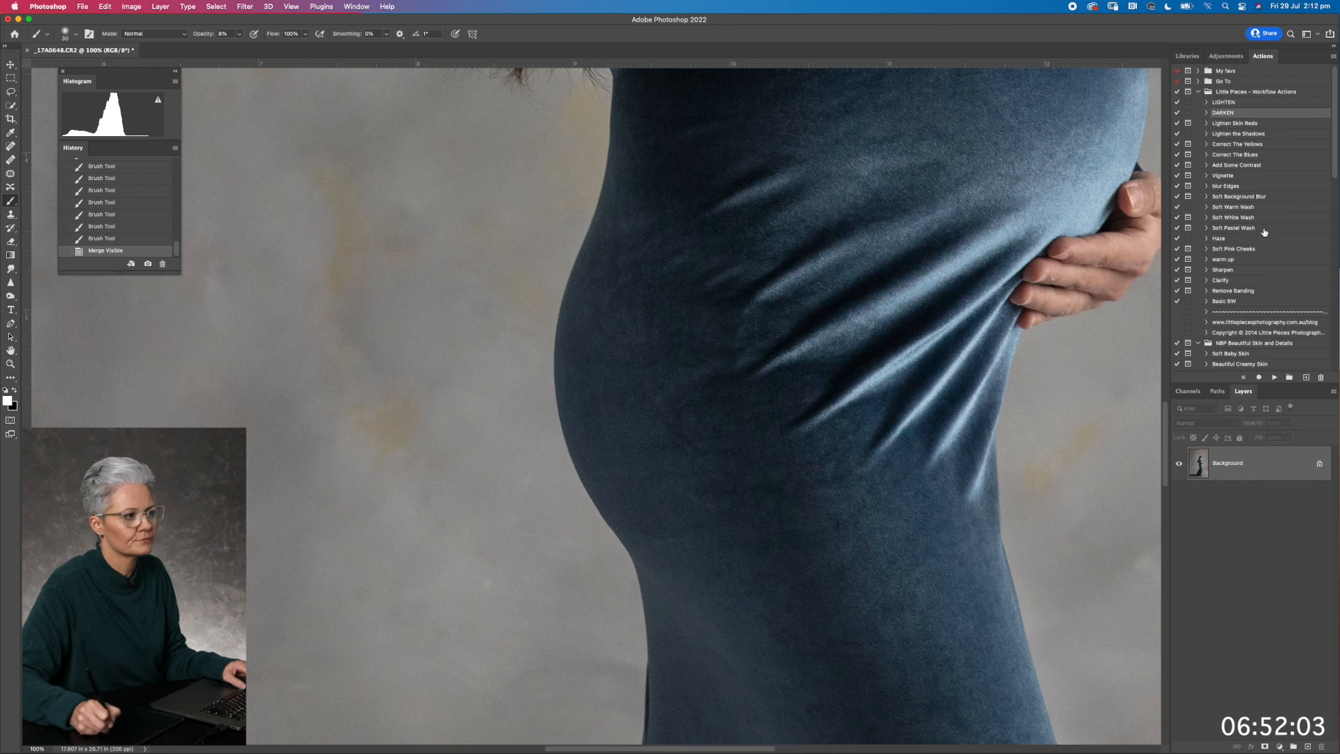
left_click(1274, 376)
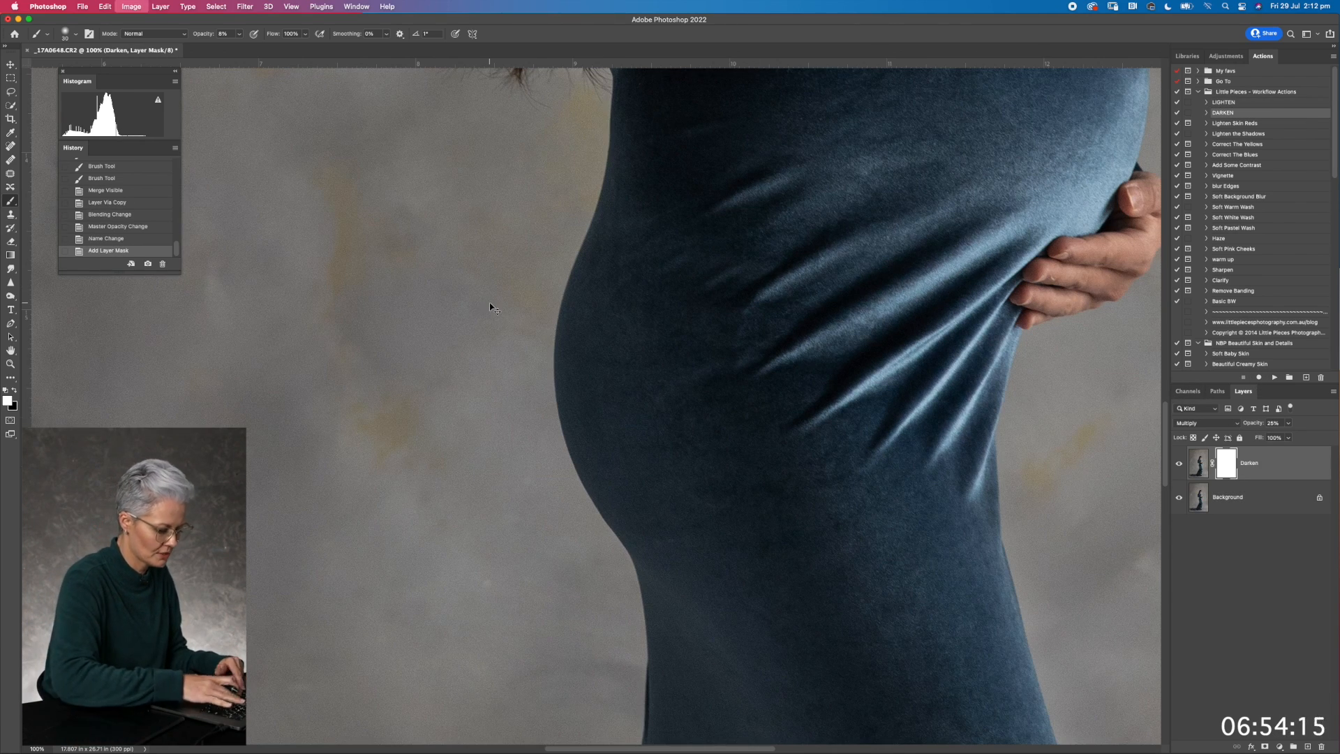
key("super+i")
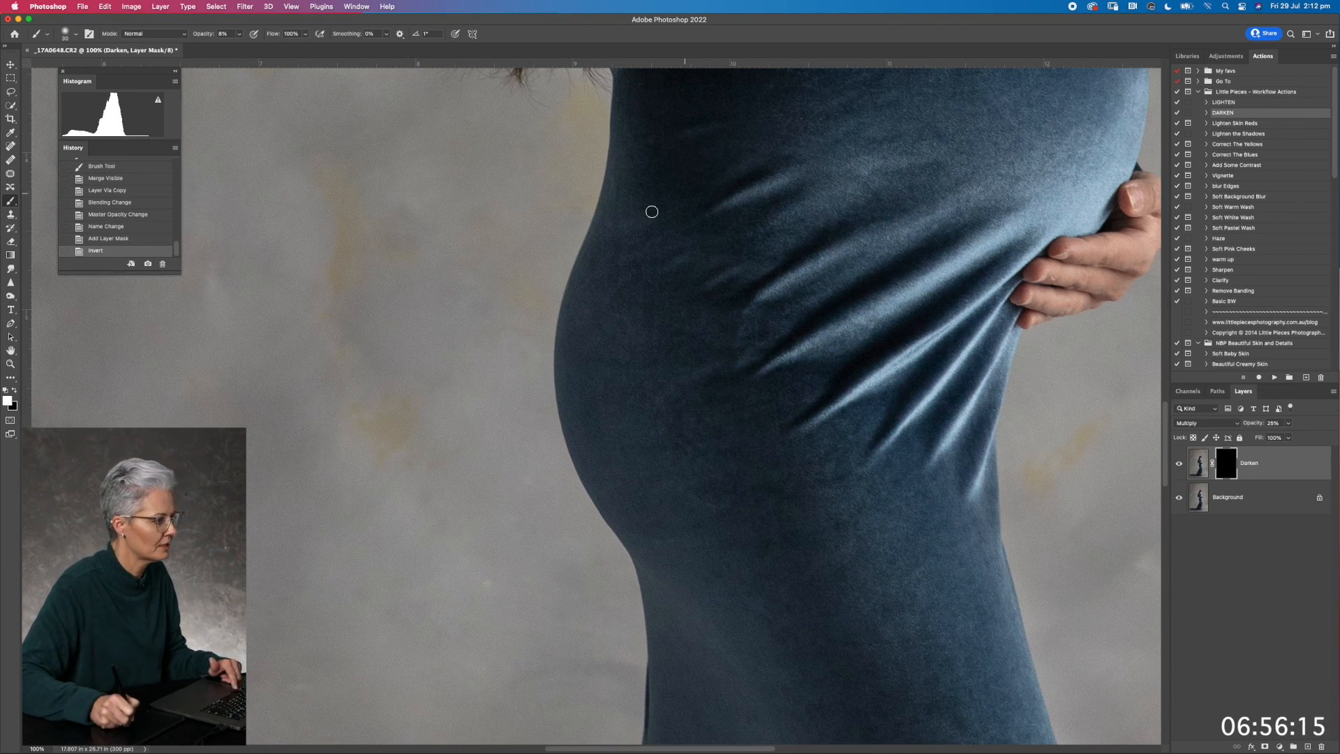
left_click_drag(1260, 428, 1263, 428)
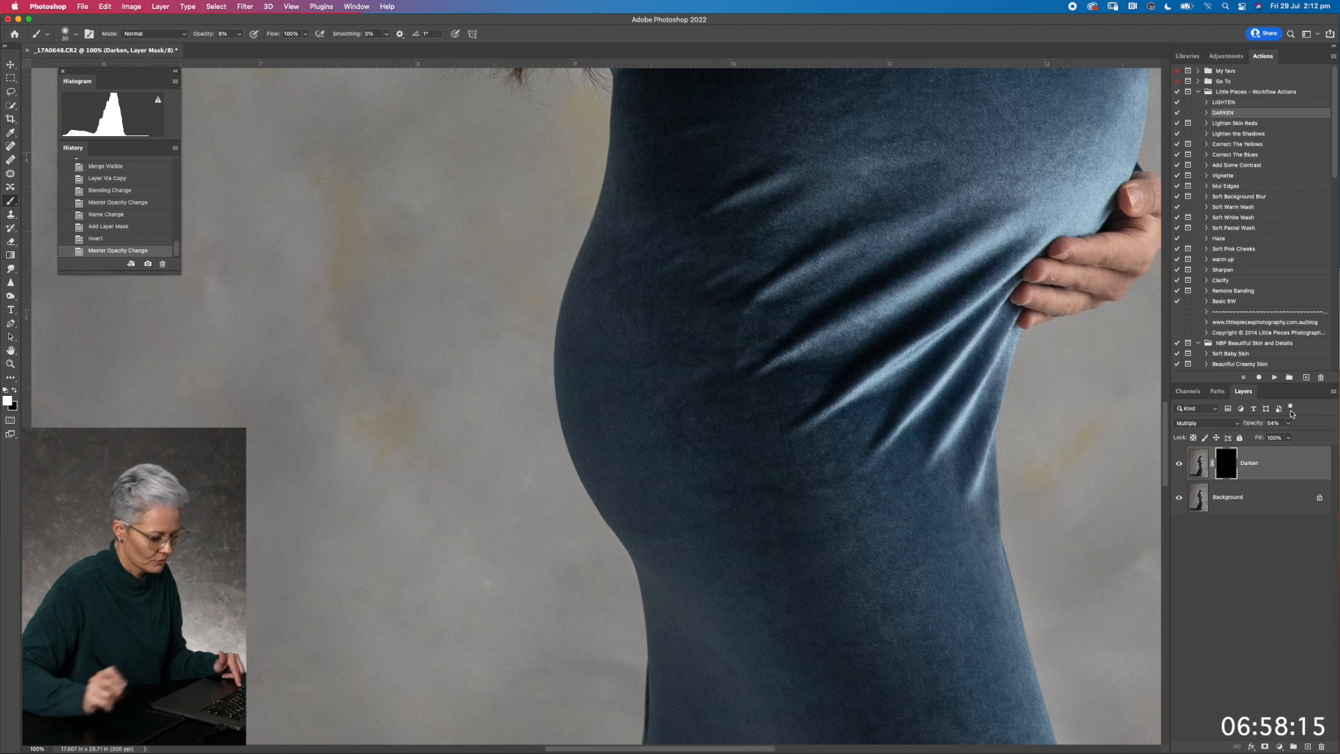
Paint the Darken mask over the lighter fabric ridges around the dress's hip with a small brush at 8% opacity
key("super+plus")
left_click_drag(724, 263, 410, 577)
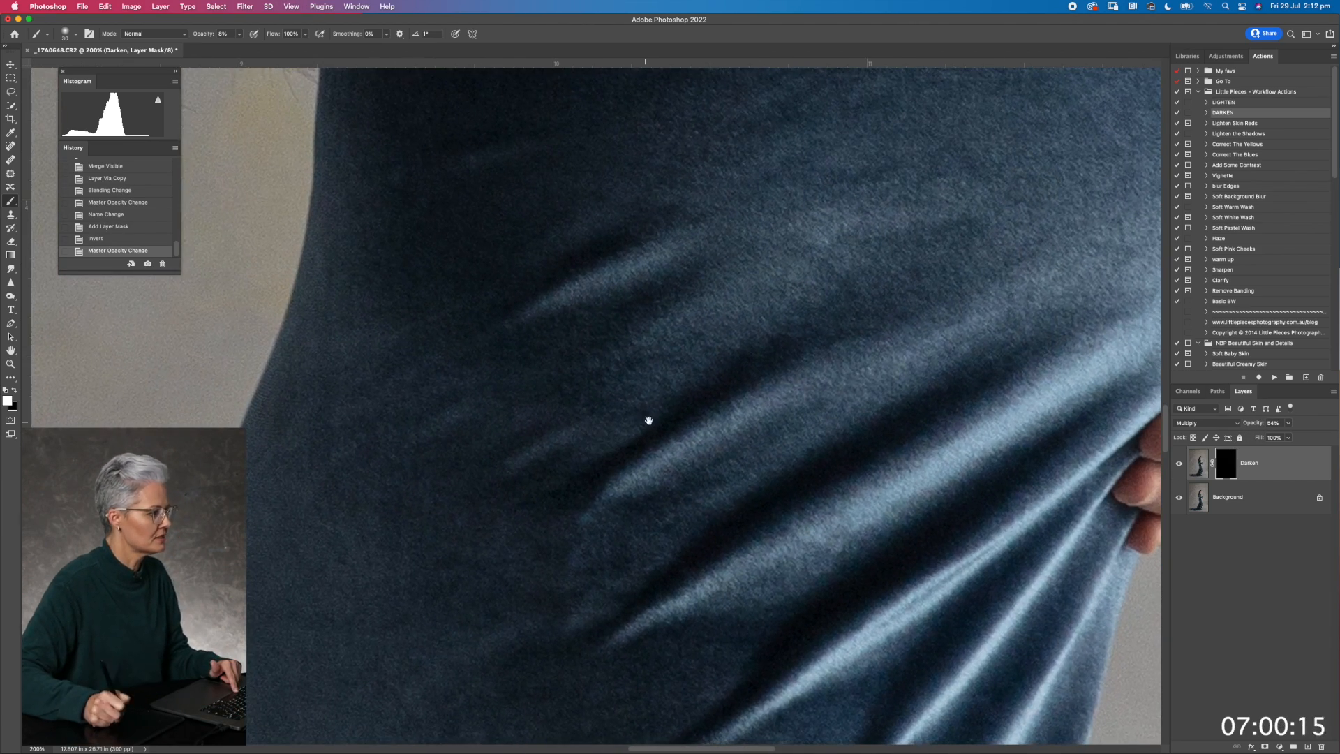
key("super+minus")
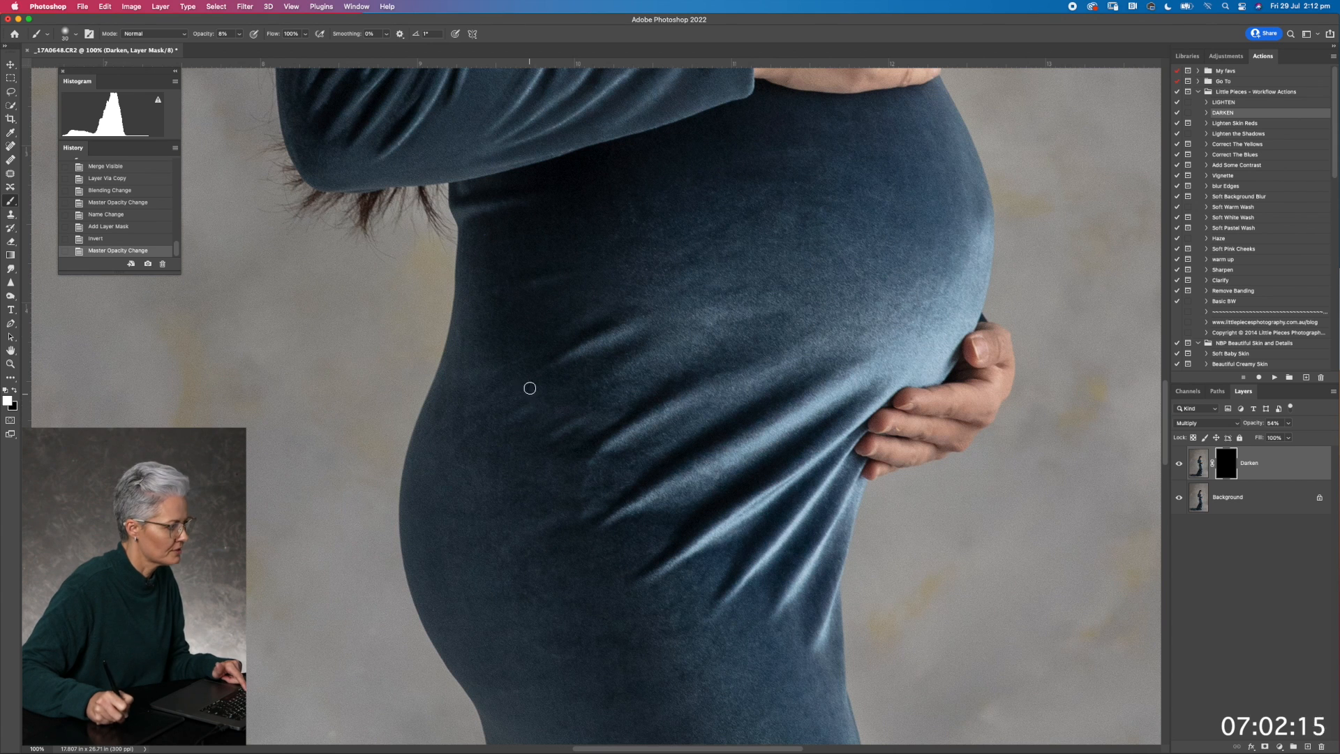
mouse_move(499, 344)
left_mouse_down()
mouse_move(454, 380)
mouse_move(489, 383)
mouse_move(462, 387)
mouse_move(501, 391)
mouse_move(498, 406)
mouse_move(522, 392)
mouse_move(491, 392)
mouse_move(513, 415)
mouse_move(566, 408)
mouse_move(523, 417)
mouse_move(542, 403)
mouse_move(577, 426)
mouse_move(589, 411)
mouse_move(558, 427)
mouse_move(600, 418)
mouse_move(557, 415)
mouse_move(605, 423)
left_mouse_up()
key("bracketleft")
key("bracketleft")
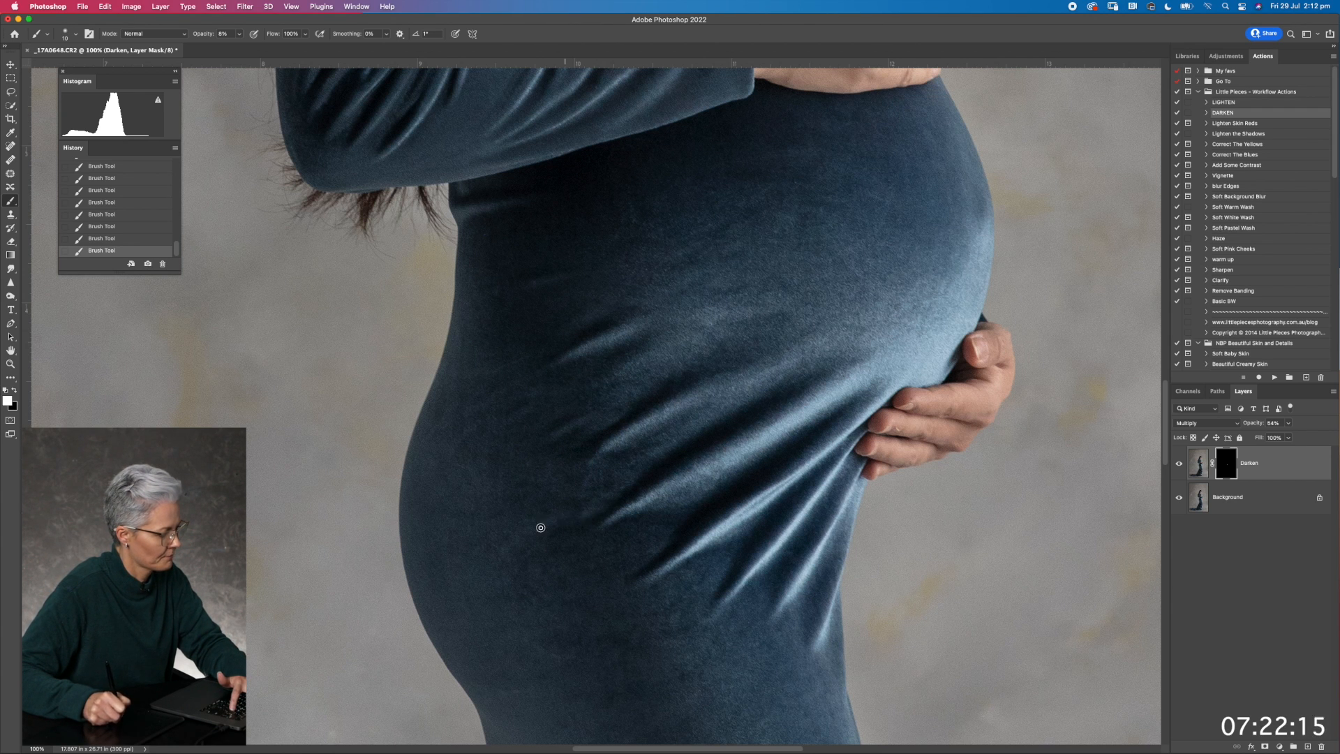
Enlarge the brush, raise its opacity to about 20% and paint the Darken mask over the lower skirt
key("super+minus")
key("super+minus")
key("super+minus")
key("super+minus")
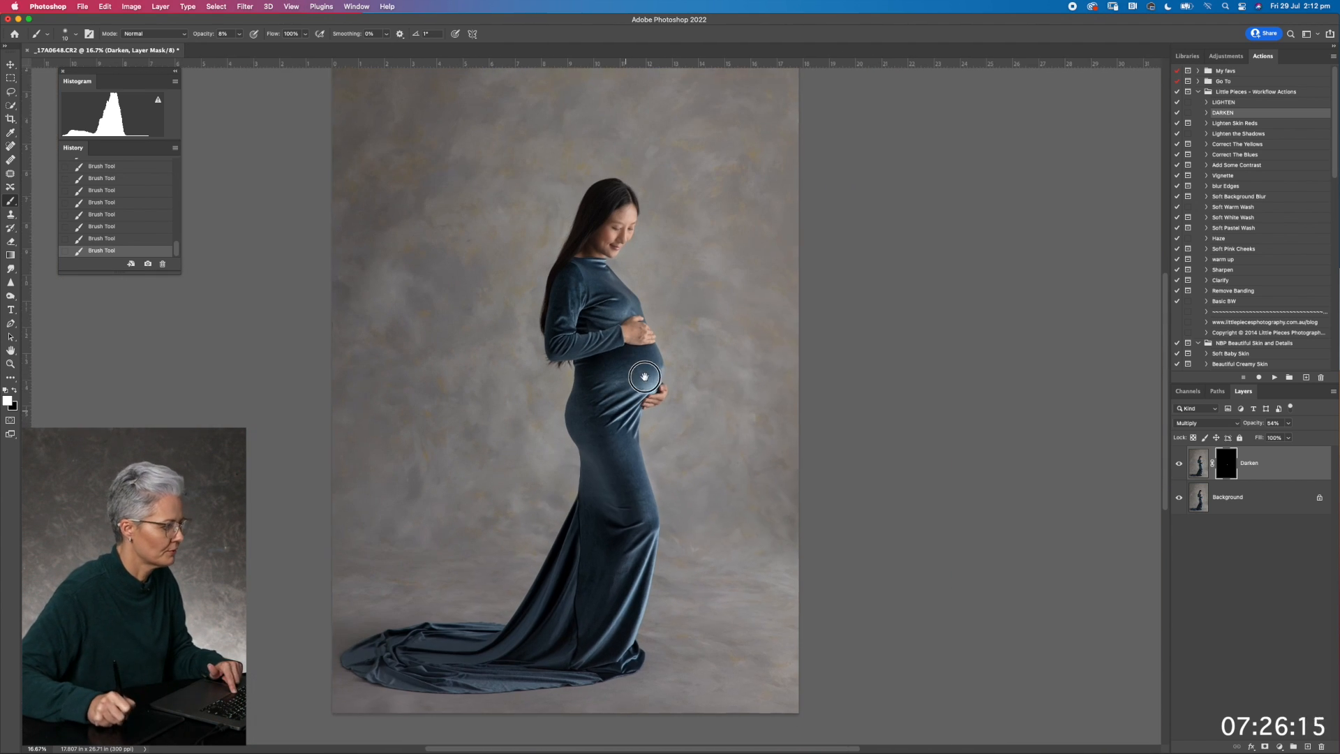
key("super+minus")
key("super+equal")
key("super+equal")
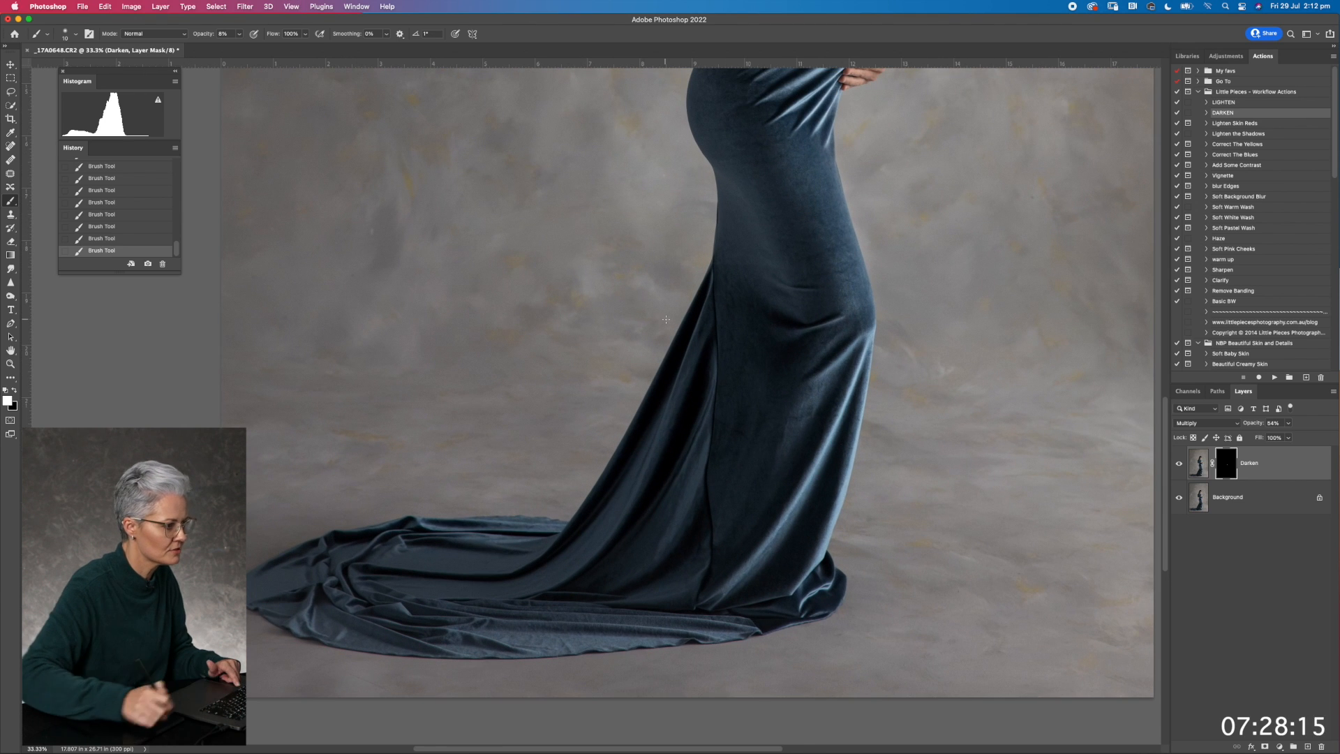
key("bracketright")
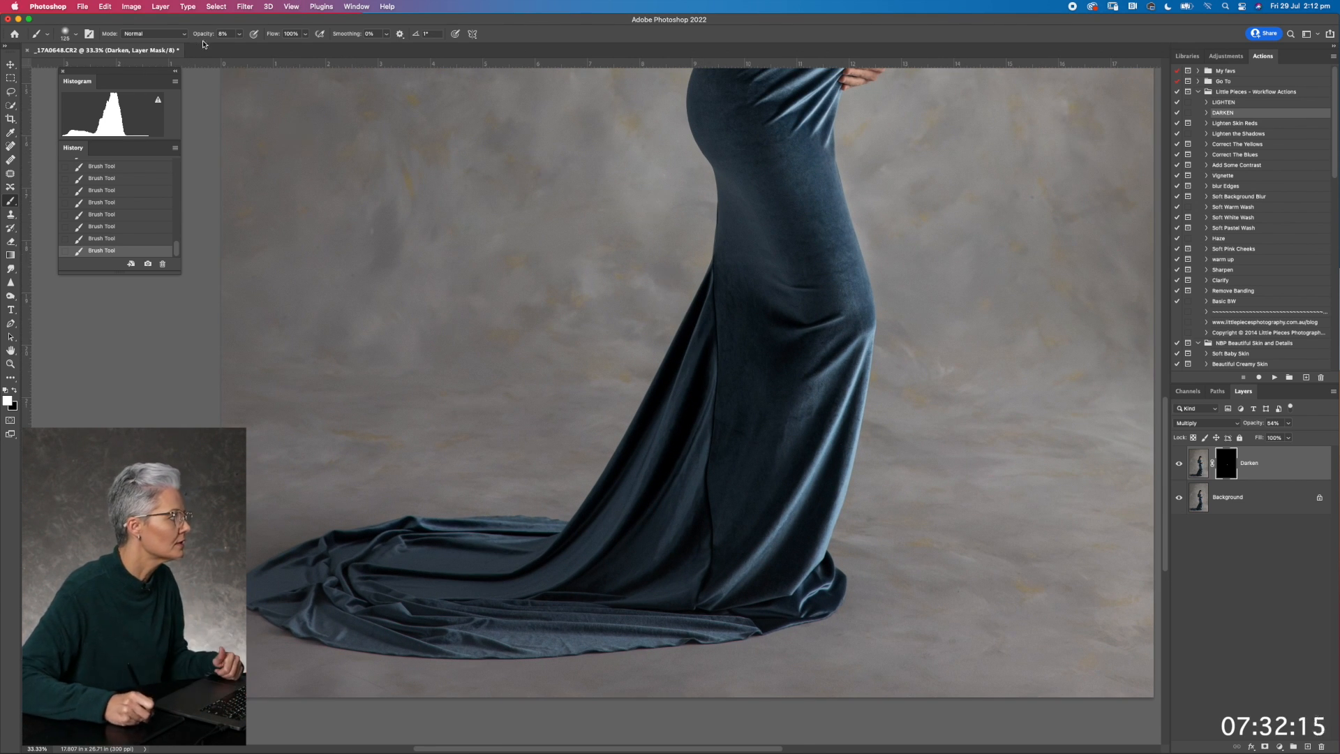
left_click_drag(203, 36, 208, 38)
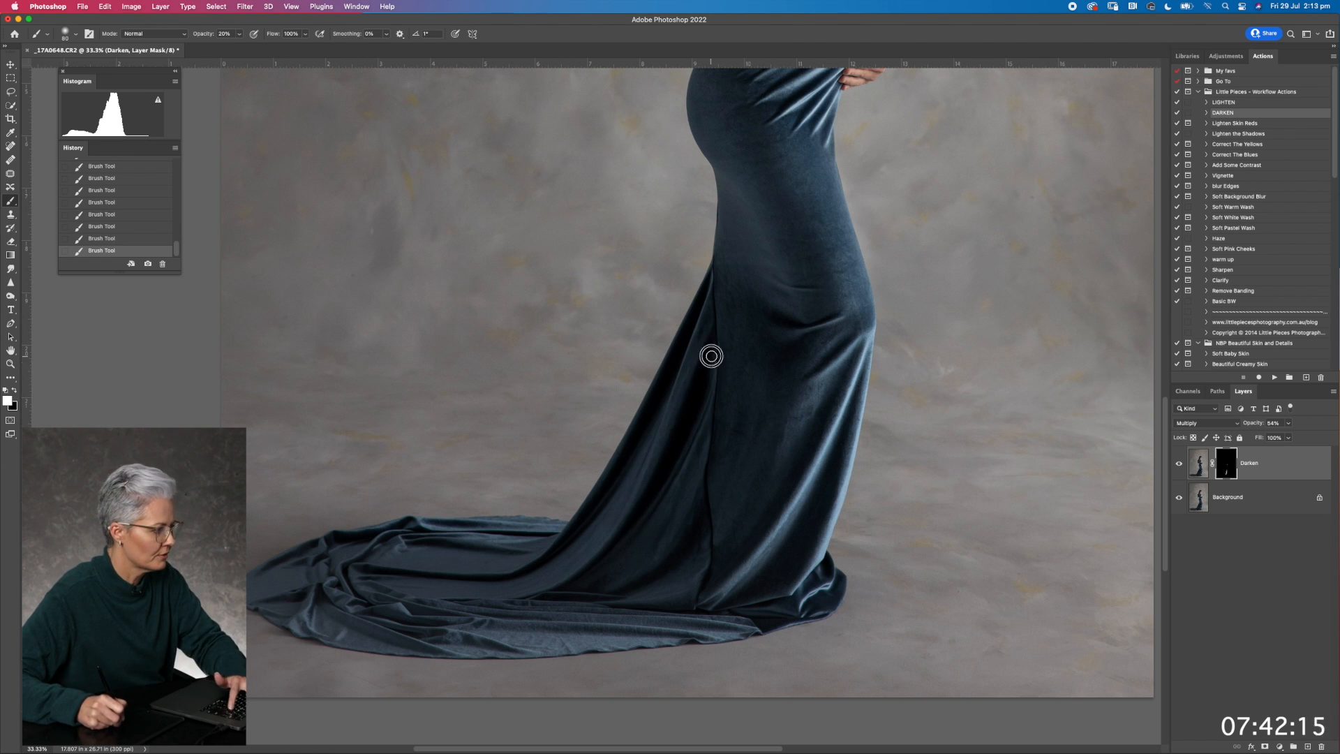
Refine the Darken mask along the lower skirt's seam and folds with alternating smaller and larger brush sizes
key("bracketleft")
key("bracketleft")
key("bracketleft")
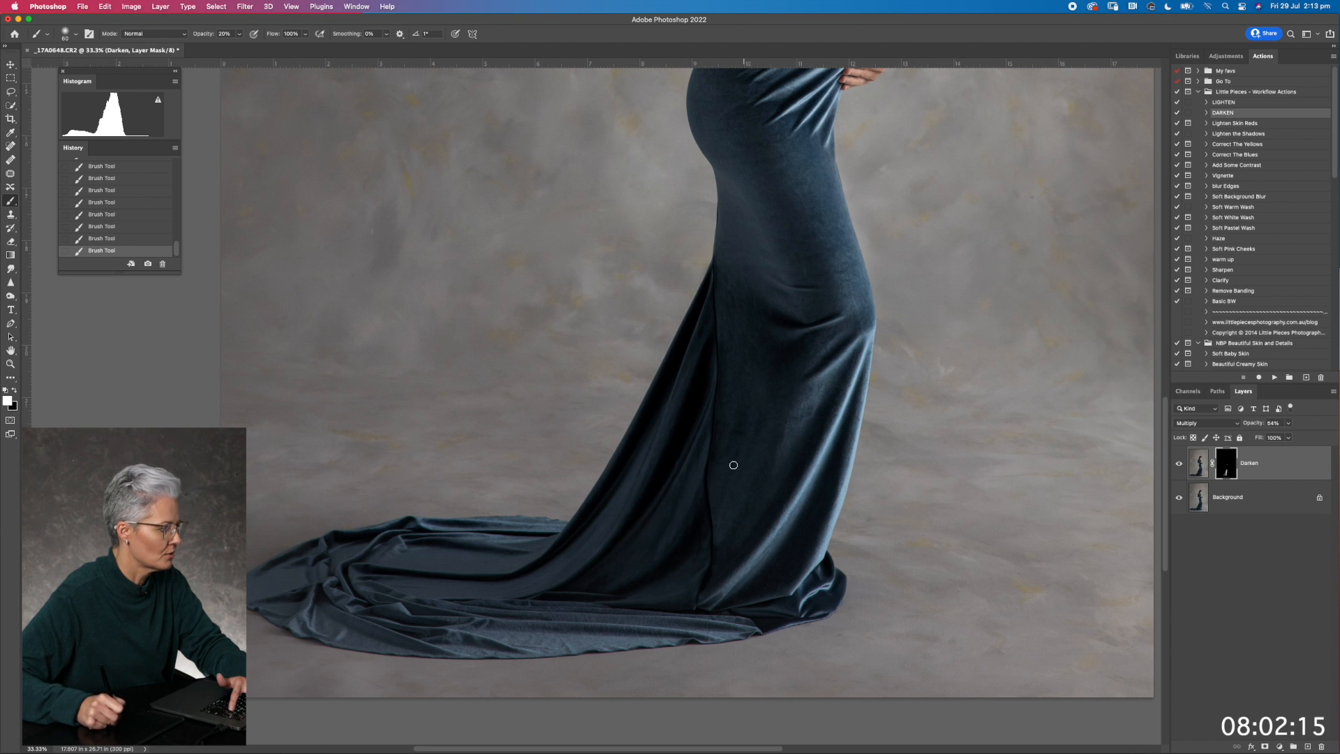
key("bracketright")
key("bracketright")
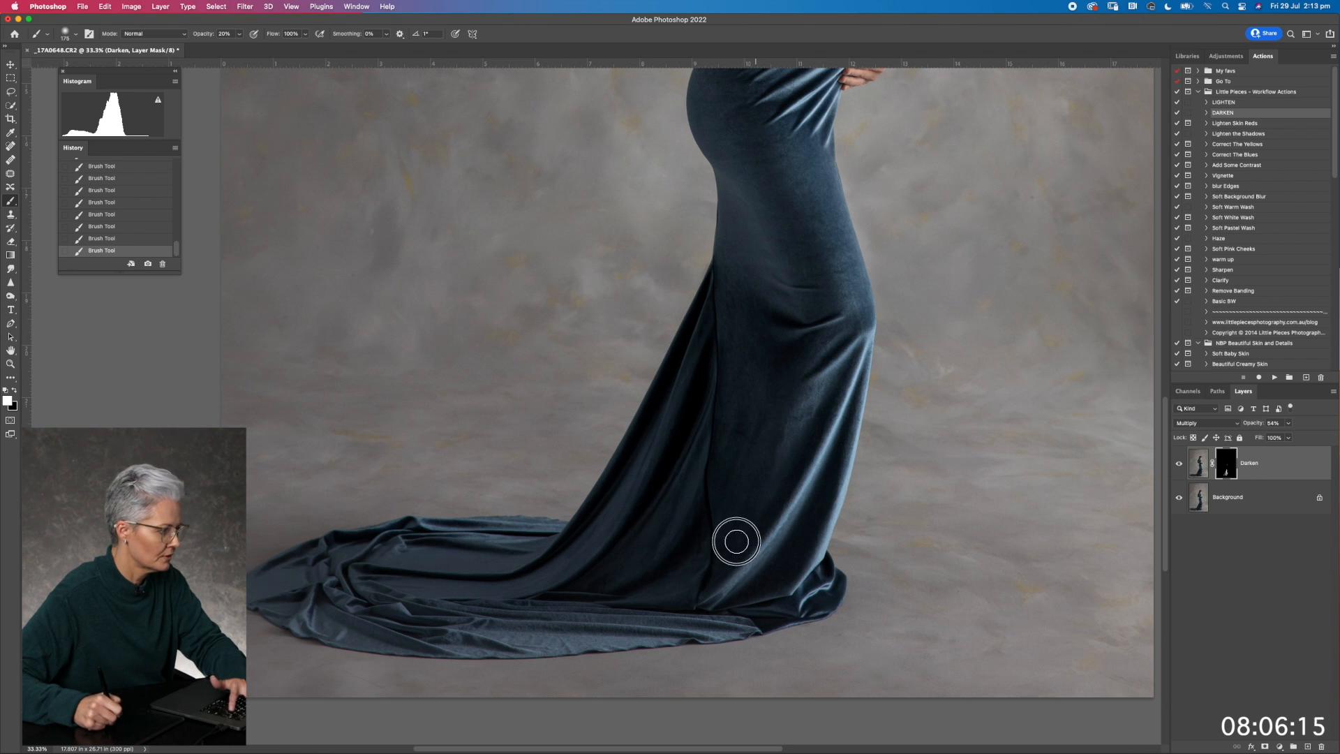
key("bracketleft")
key("bracketleft")
key("bracketleft")
key("bracketleft")
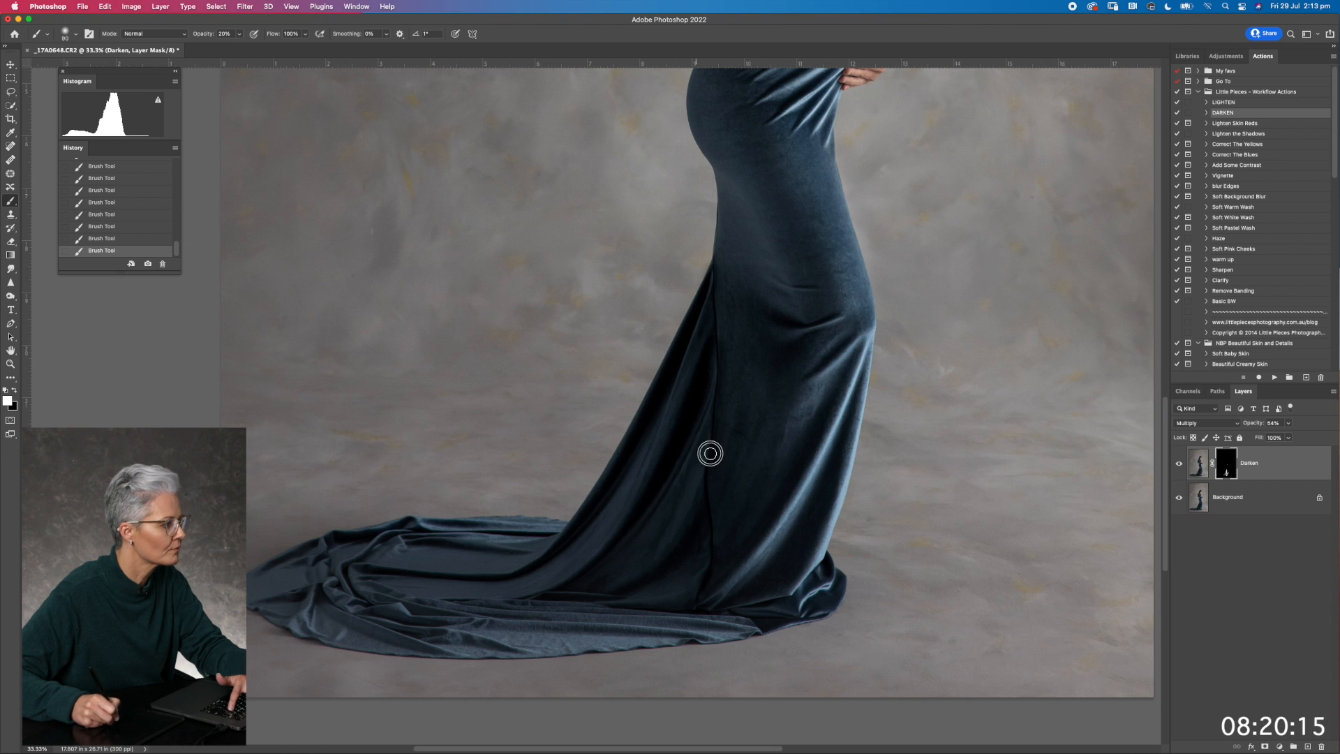
Paint the Darken mask over the dress's train on the floor with a much larger soft brush
key("super+minus")
key("super+minus")
key("]")
key("bracketright")
key("bracketright")
key("bracketright")
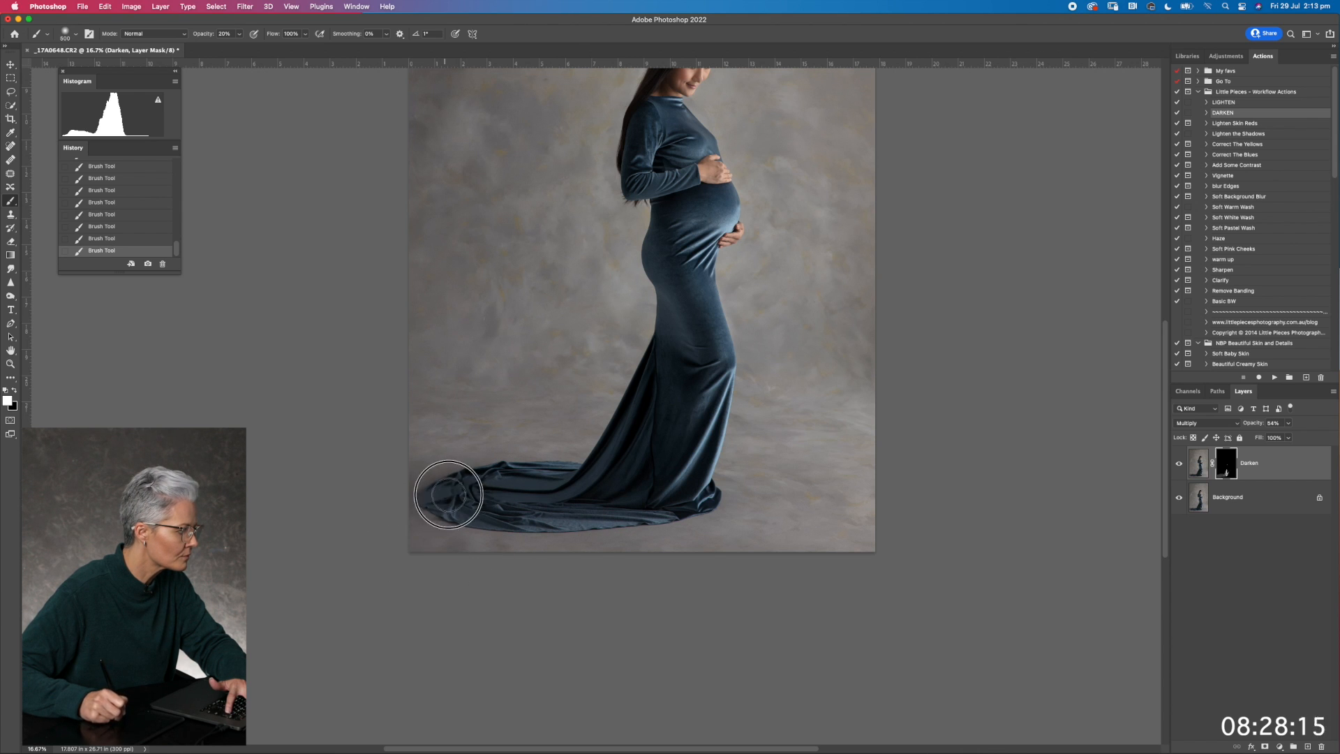
Darken the skirt's folds near the hem and back seam with smaller brushes, and compare the Darken layer on and off
key("bracketleft")
key("bracketleft")
key("bracketleft")
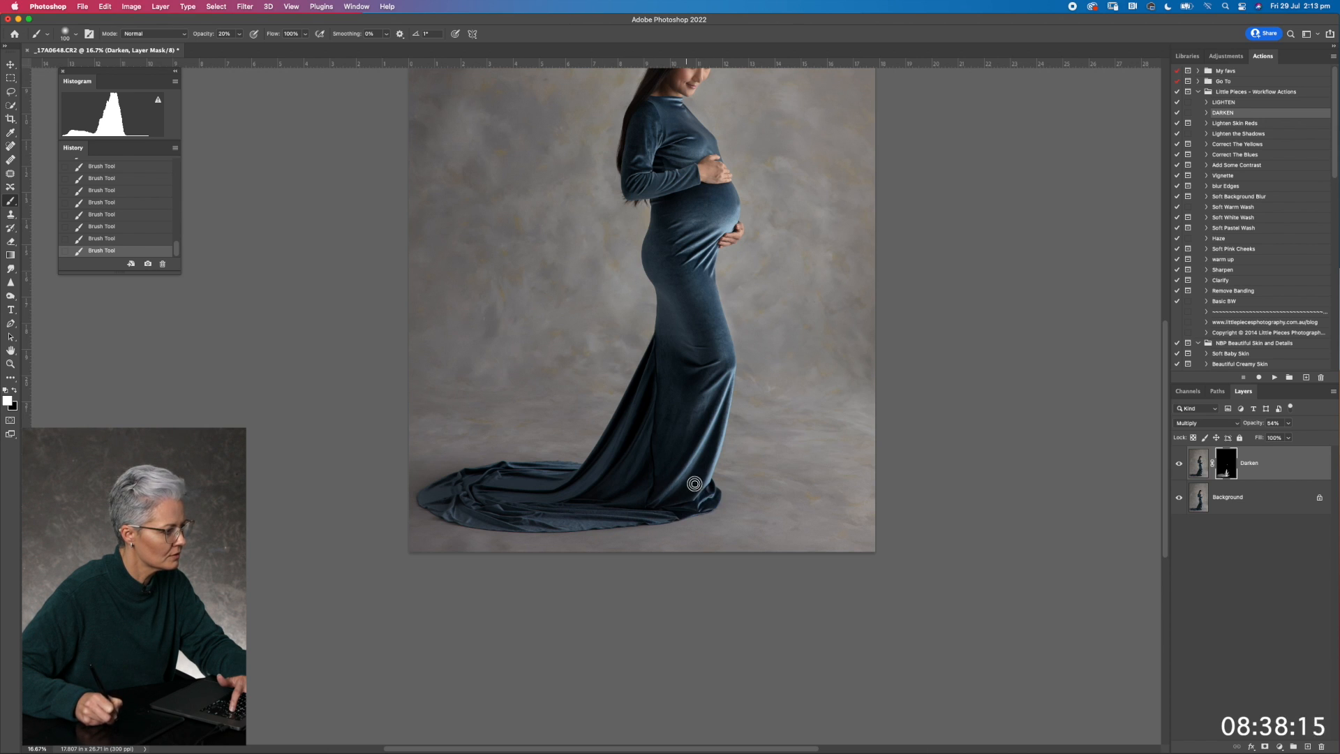
key("bracketright")
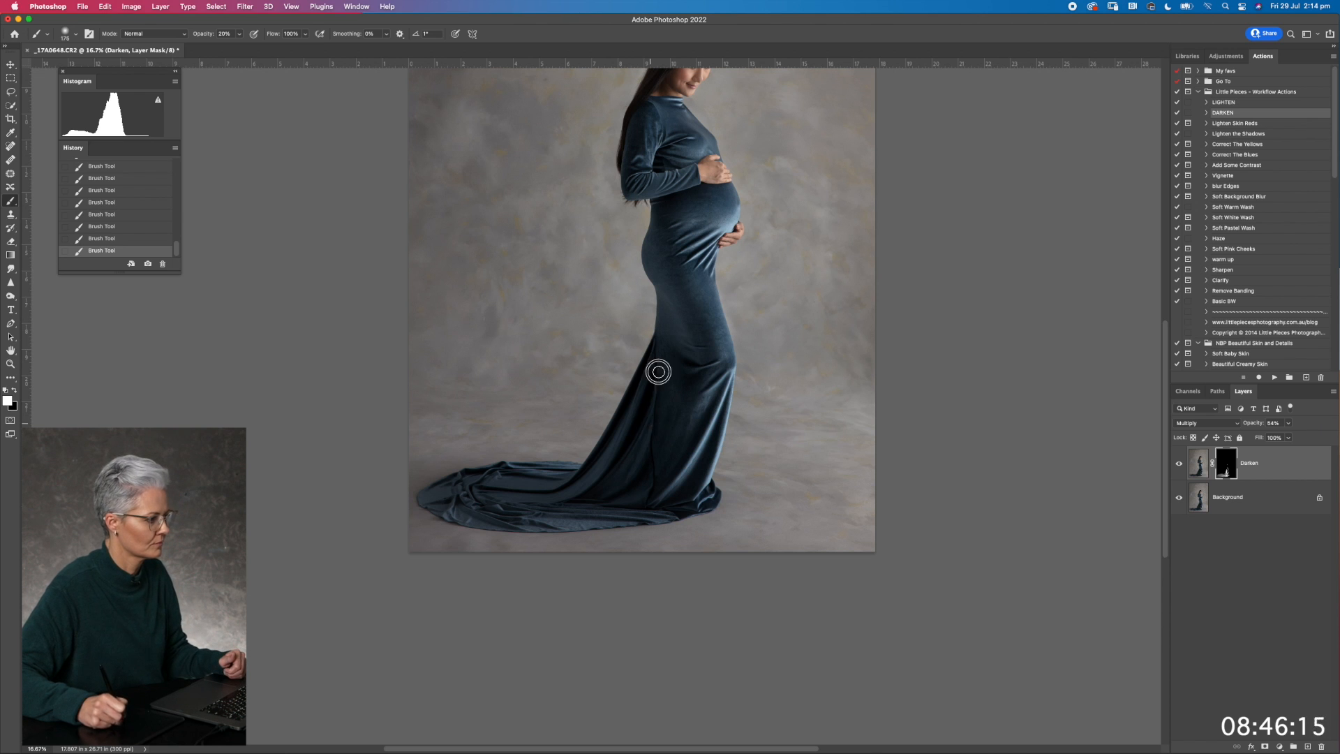
key("super+minus")
key("super+minus")
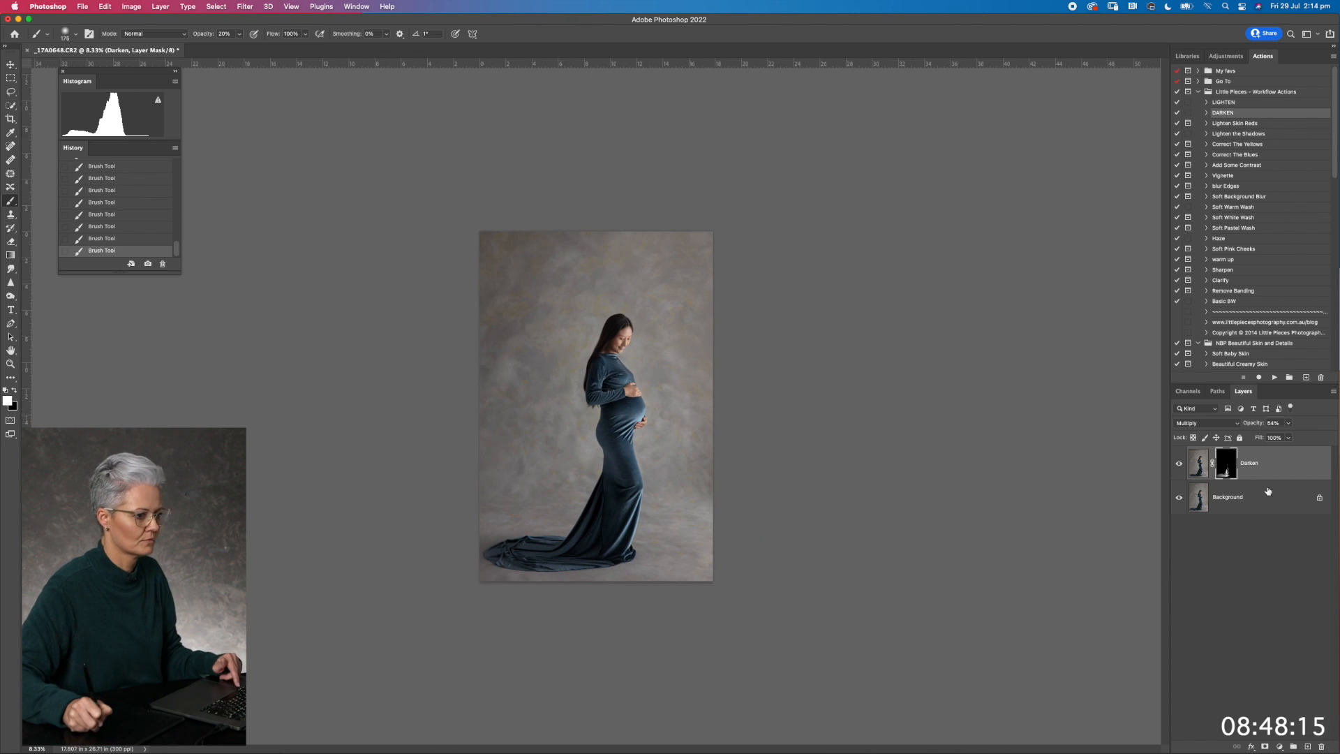
left_click(1178, 465)
left_click(1178, 465)
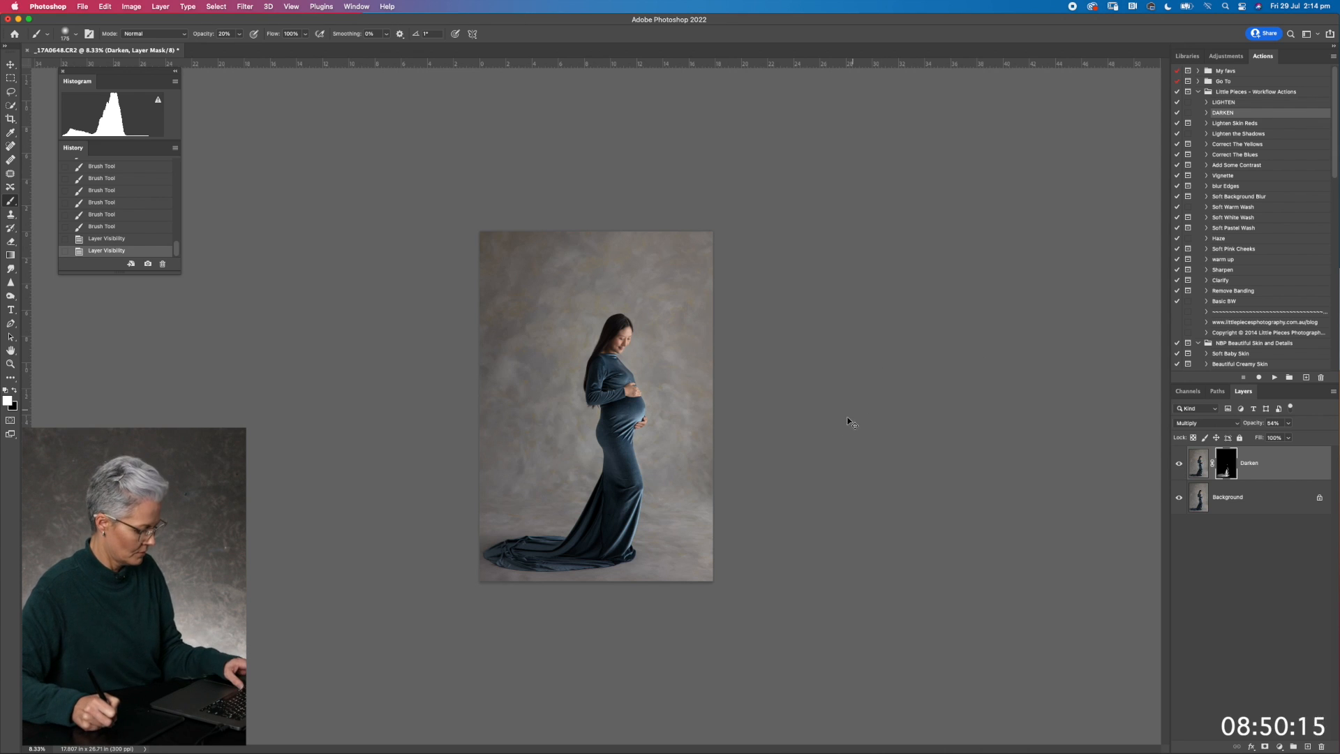
Merge the visible layers and run the Blotchy Skin action from the NBP Beautiful Skin and Details set
key("shift+super+e")
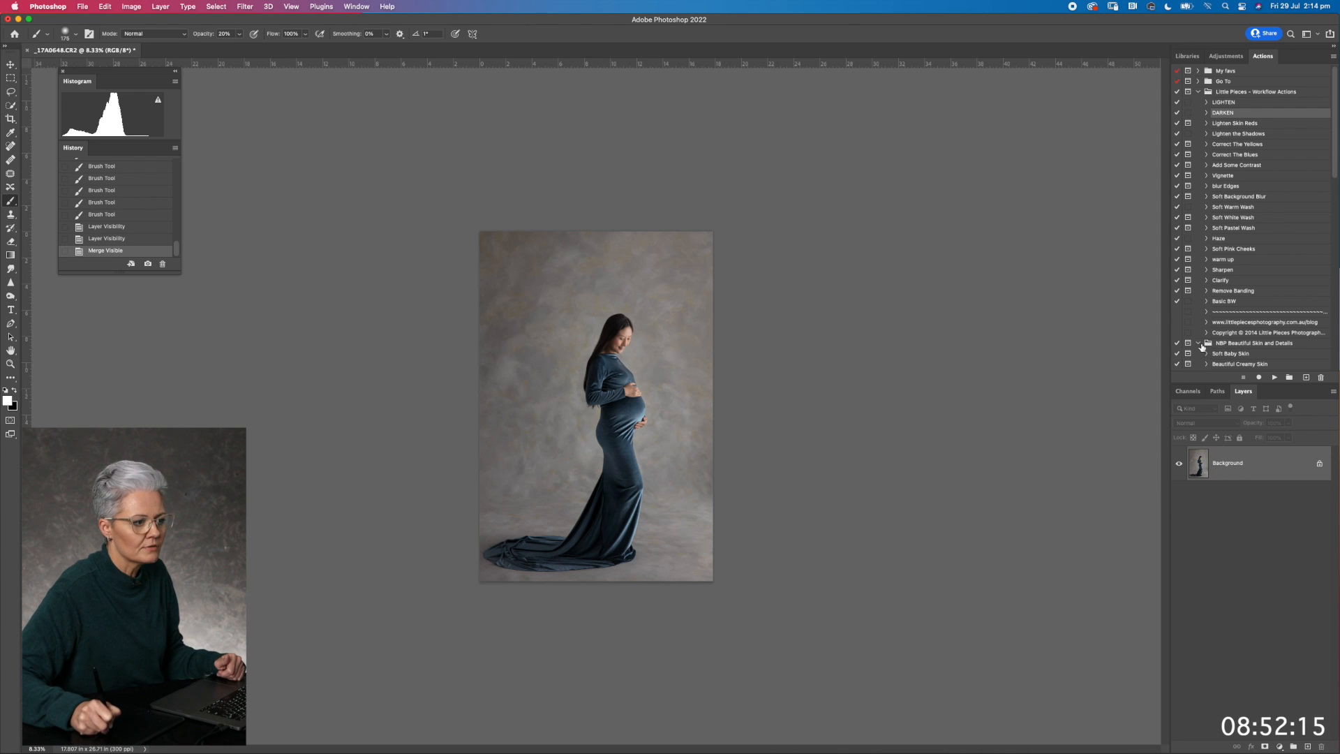
left_click_drag(1333, 165, 1333, 177)
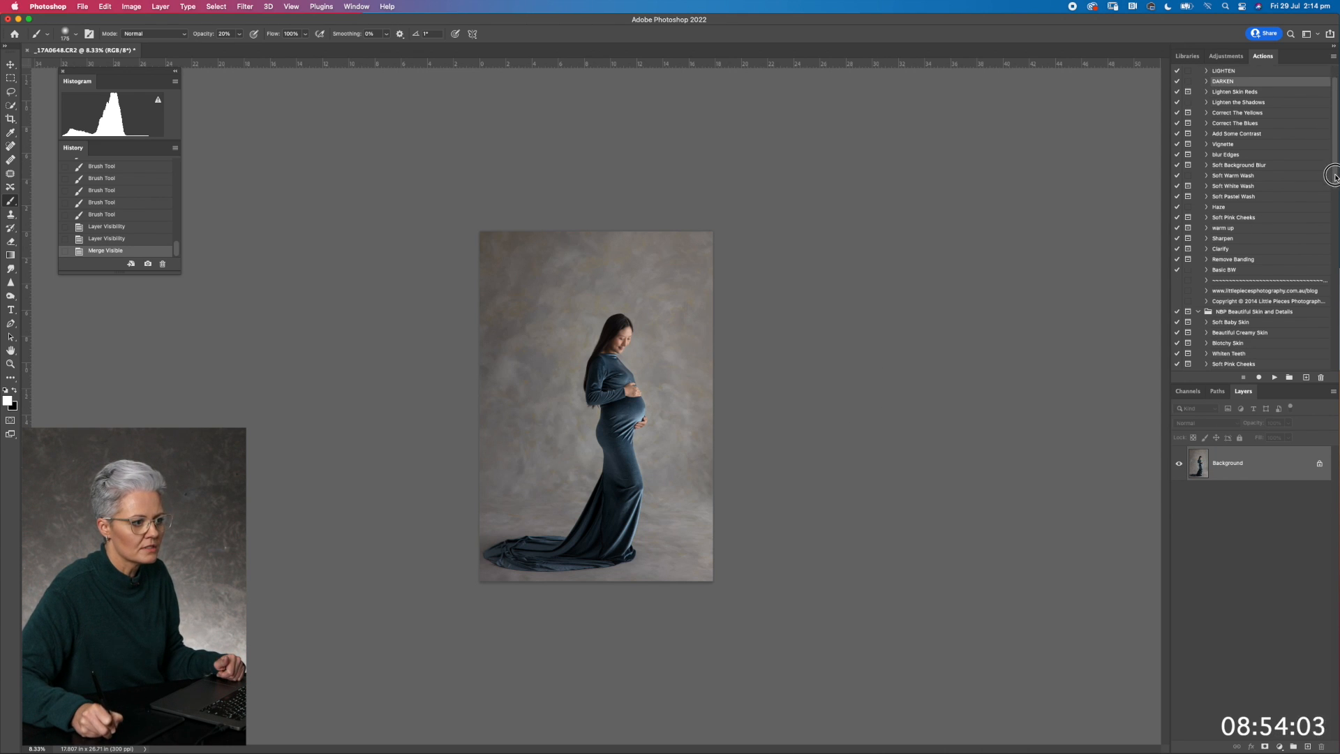
left_click(1222, 343)
left_click(1276, 377)
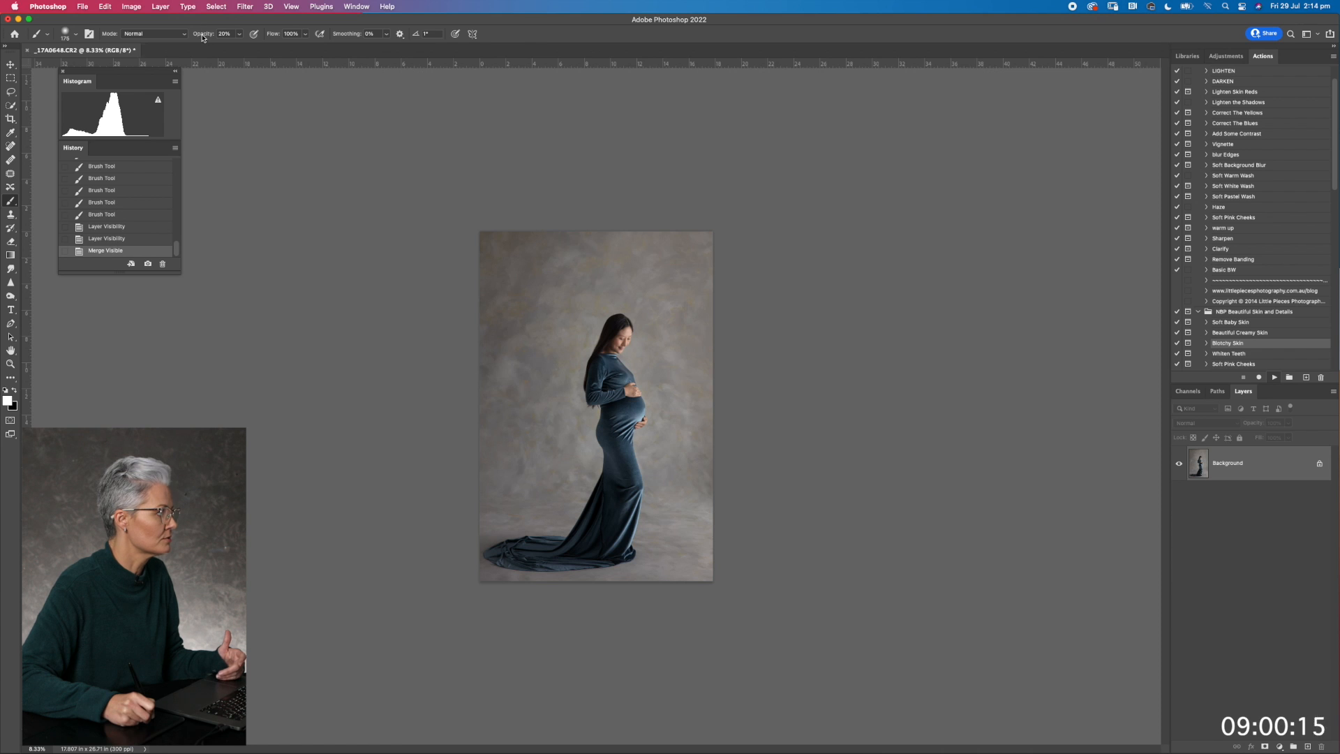
key("Return")
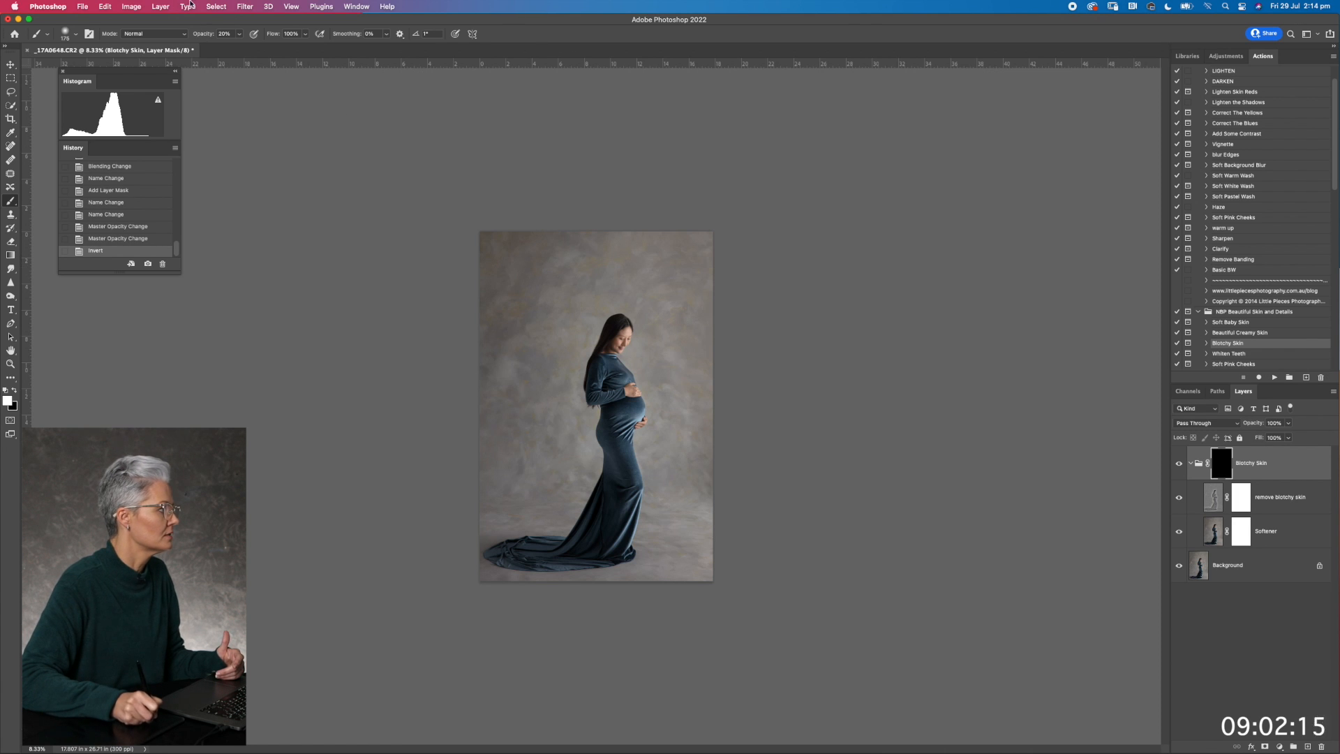
With an enlarged white brush at 100% opacity, paint the Blotchy Skin group's mask over the dress's bodice, belly and hip
key("super+plus")
key("super+plus")
key("super+plus")
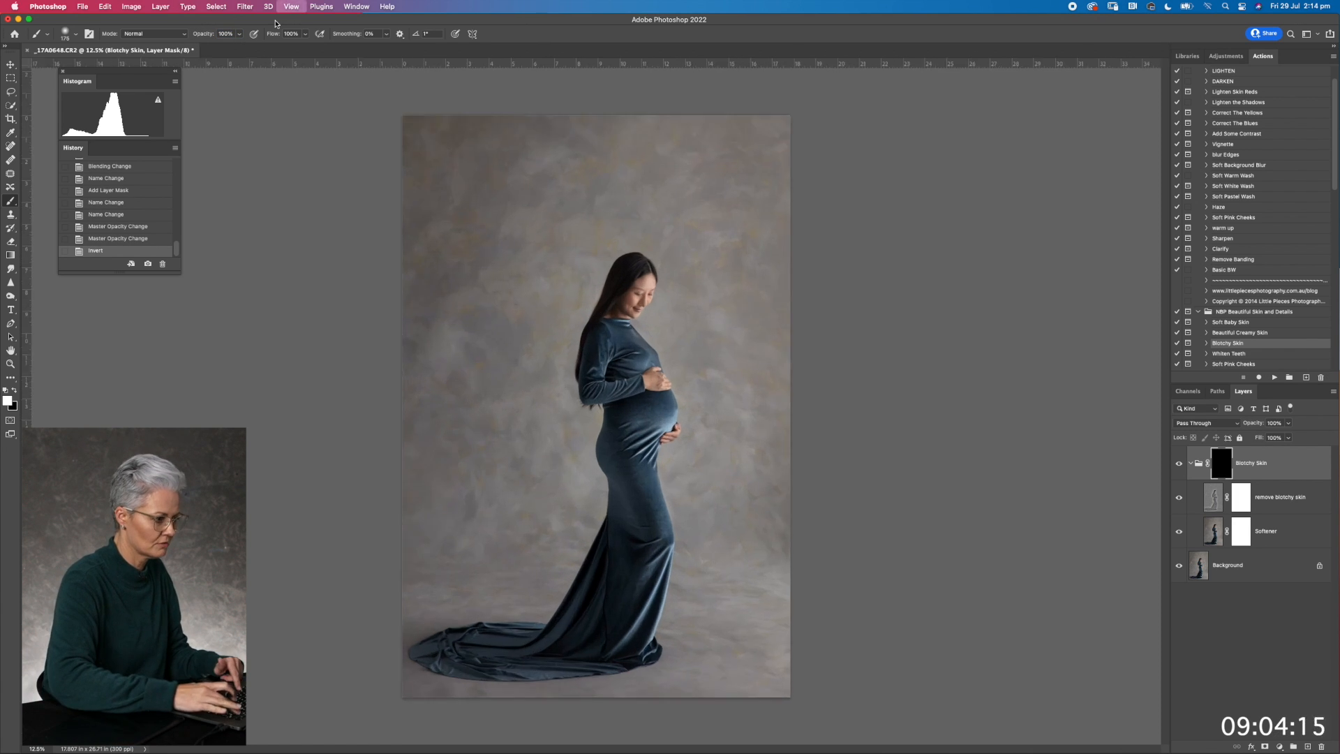
left_click_drag(625, 464, 624, 528)
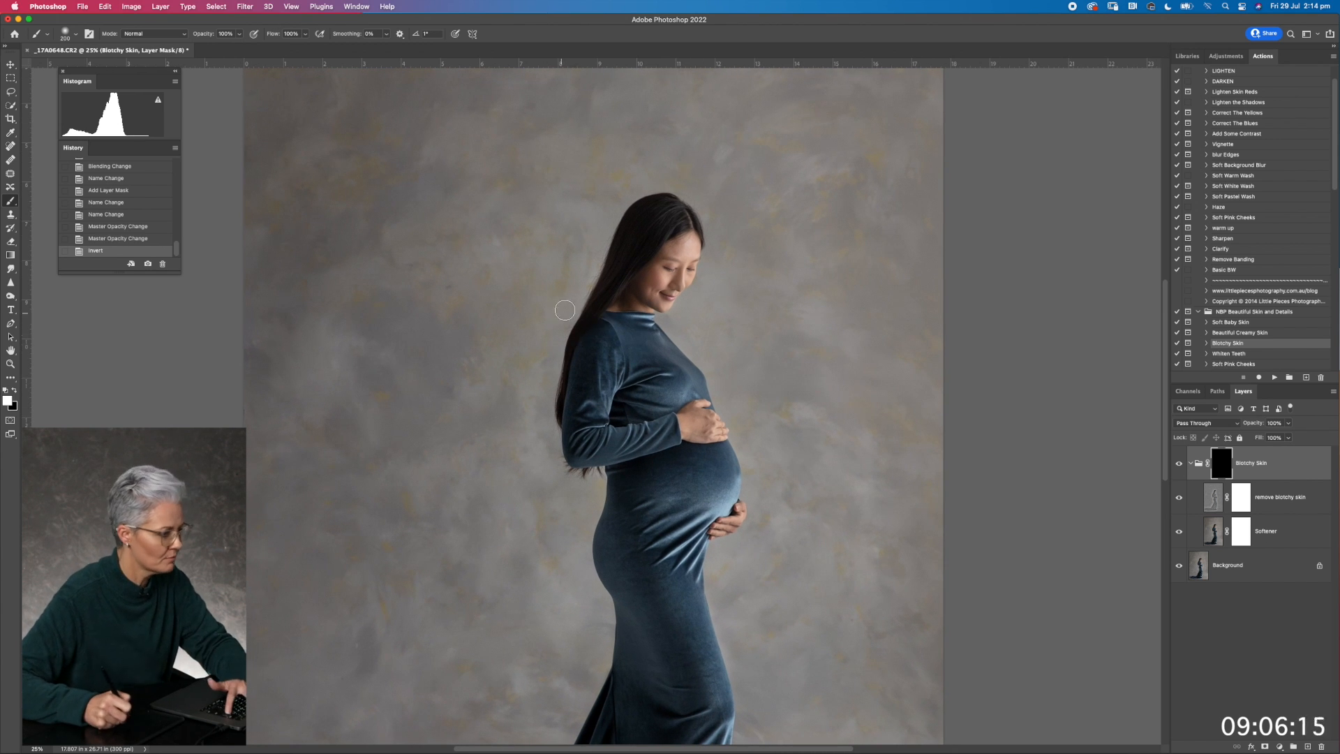
key("bracketright")
key("bracketright")
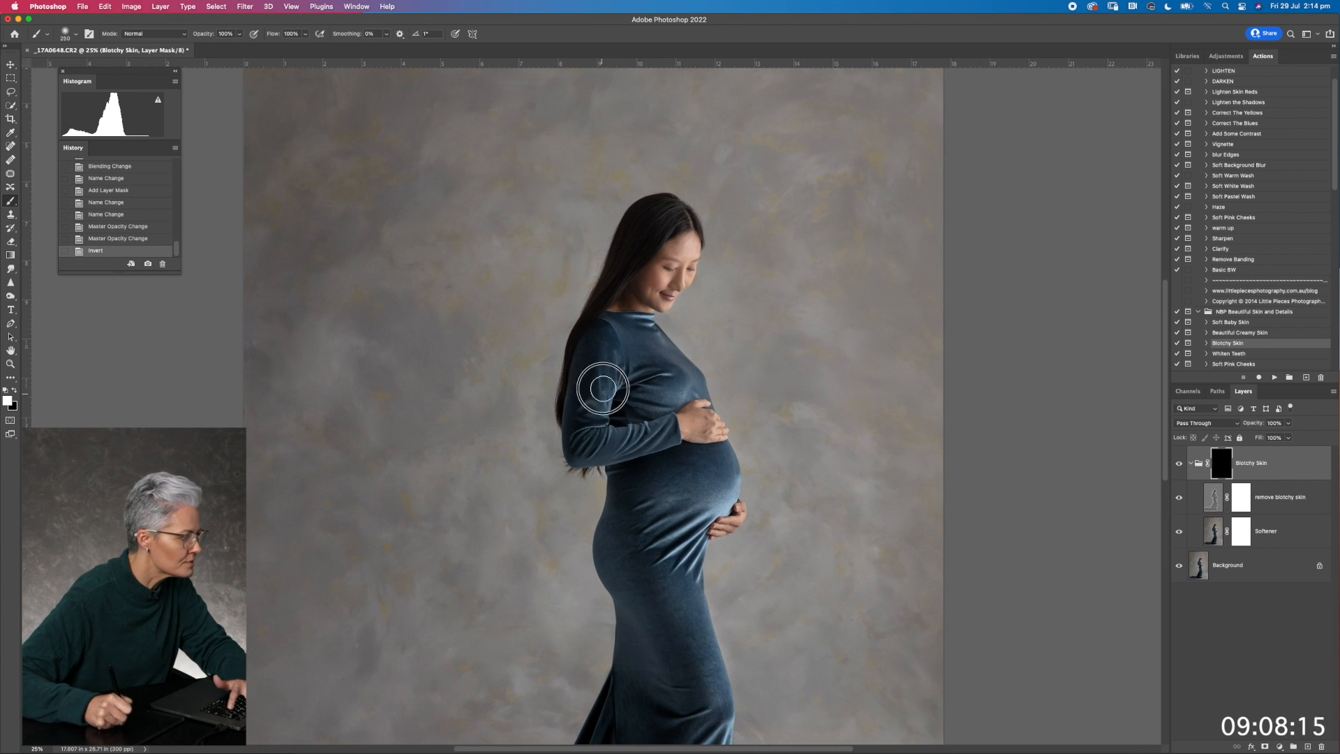
mouse_move(654, 405)
left_mouse_down()
mouse_move(681, 389)
mouse_move(653, 337)
left_mouse_up()
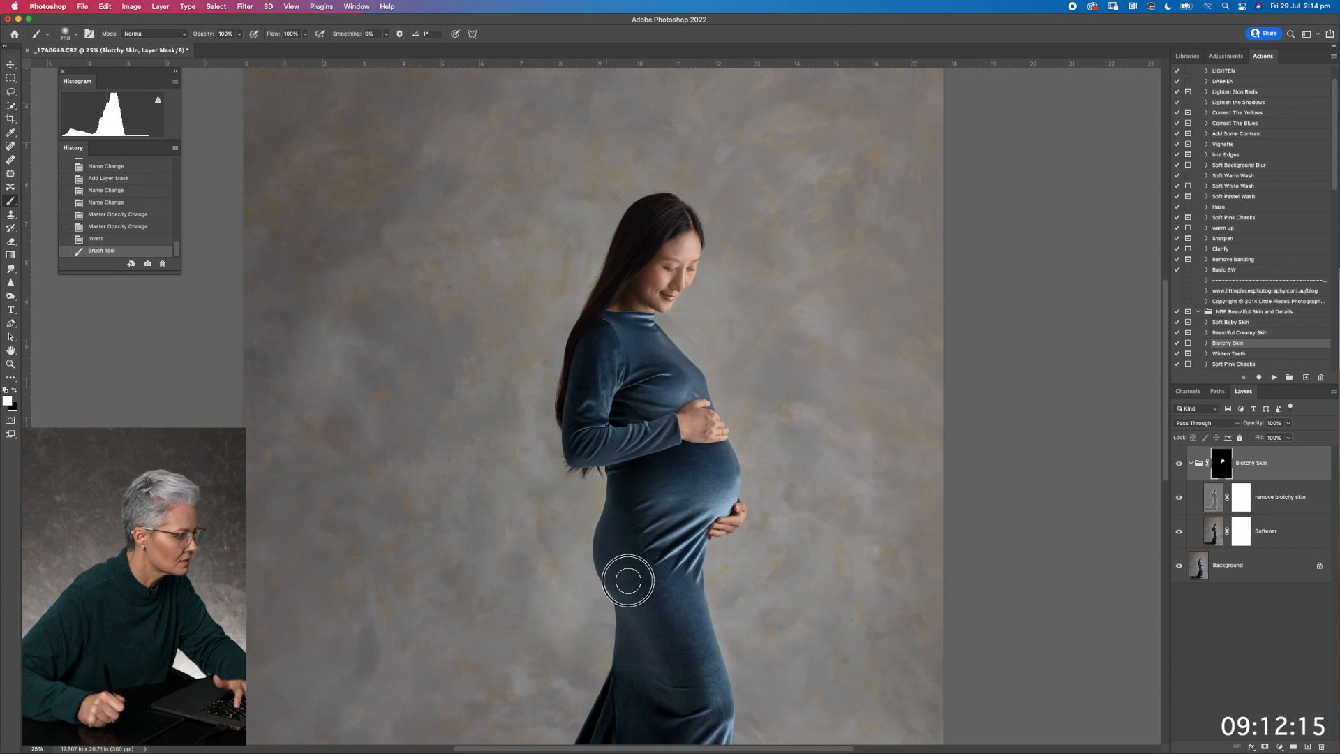
mouse_move(711, 509)
left_mouse_down()
mouse_move(682, 504)
mouse_move(673, 364)
left_mouse_up()
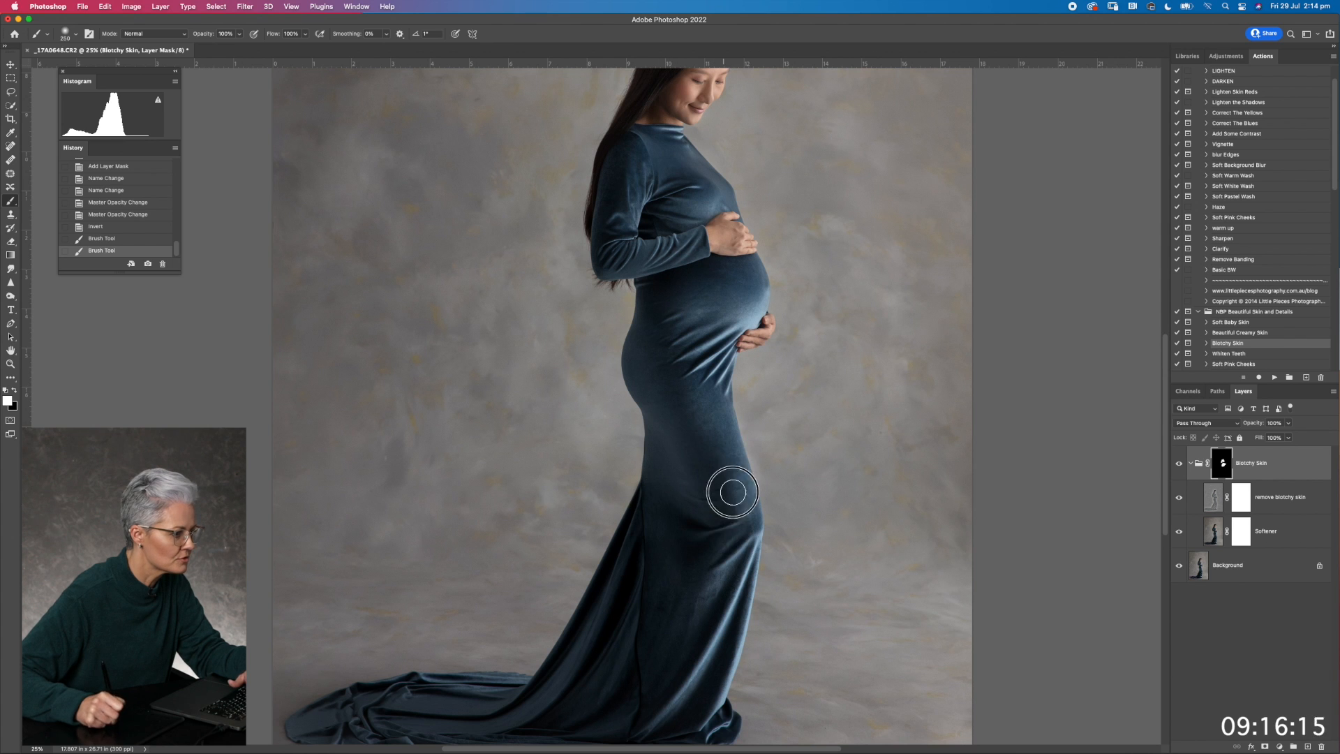
Paint the Blotchy Skin mask down the skirt and across the train, enlarging the brush to about 600 for the train
left_click_drag(715, 435, 695, 315)
mouse_move(711, 304)
left_mouse_down()
mouse_move(720, 288)
mouse_move(731, 314)
left_mouse_up()
left_click_drag(685, 455, 705, 388)
key("bracketright")
key("bracketright")
key("bracketright")
key("bracketright")
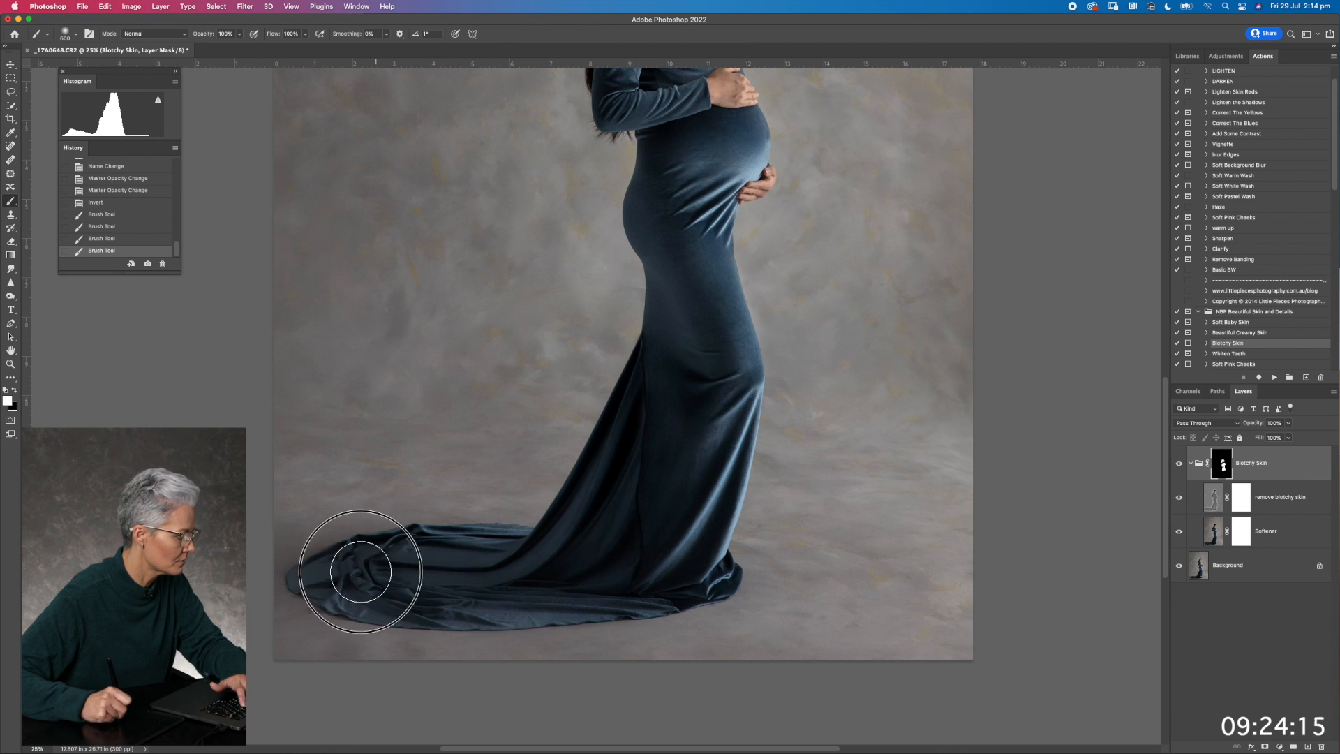
mouse_move(545, 556)
left_mouse_down()
mouse_move(449, 583)
mouse_move(664, 567)
mouse_move(693, 410)
mouse_move(715, 483)
left_mouse_up()
Show the mask overlay, fill the missed patches on the dress's hip and skirt, and hide the overlay
key("backslash")
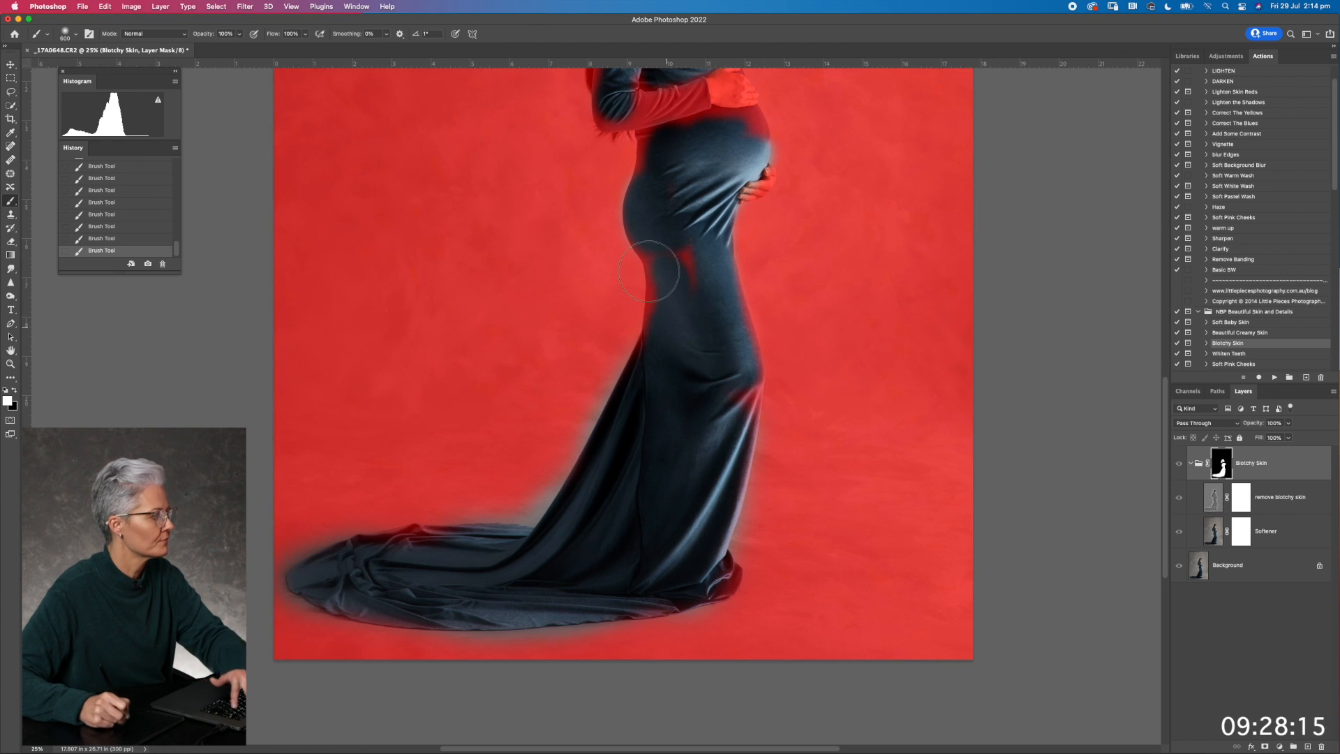
scroll(695, 372, "up", 5)
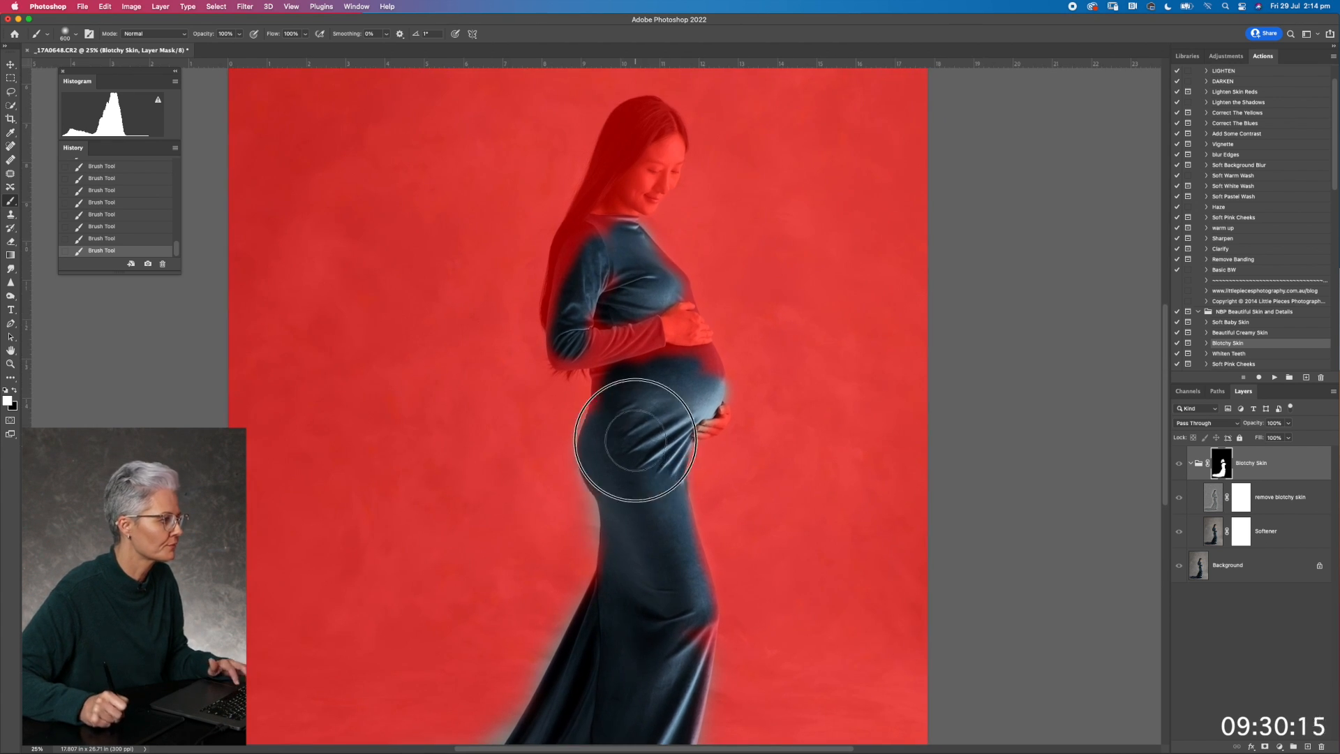
key("backslash")
Compare the Blotchy Skin group on and off over the full dress, the belly and the lower skirt
key("super+minus")
key("super+minus")
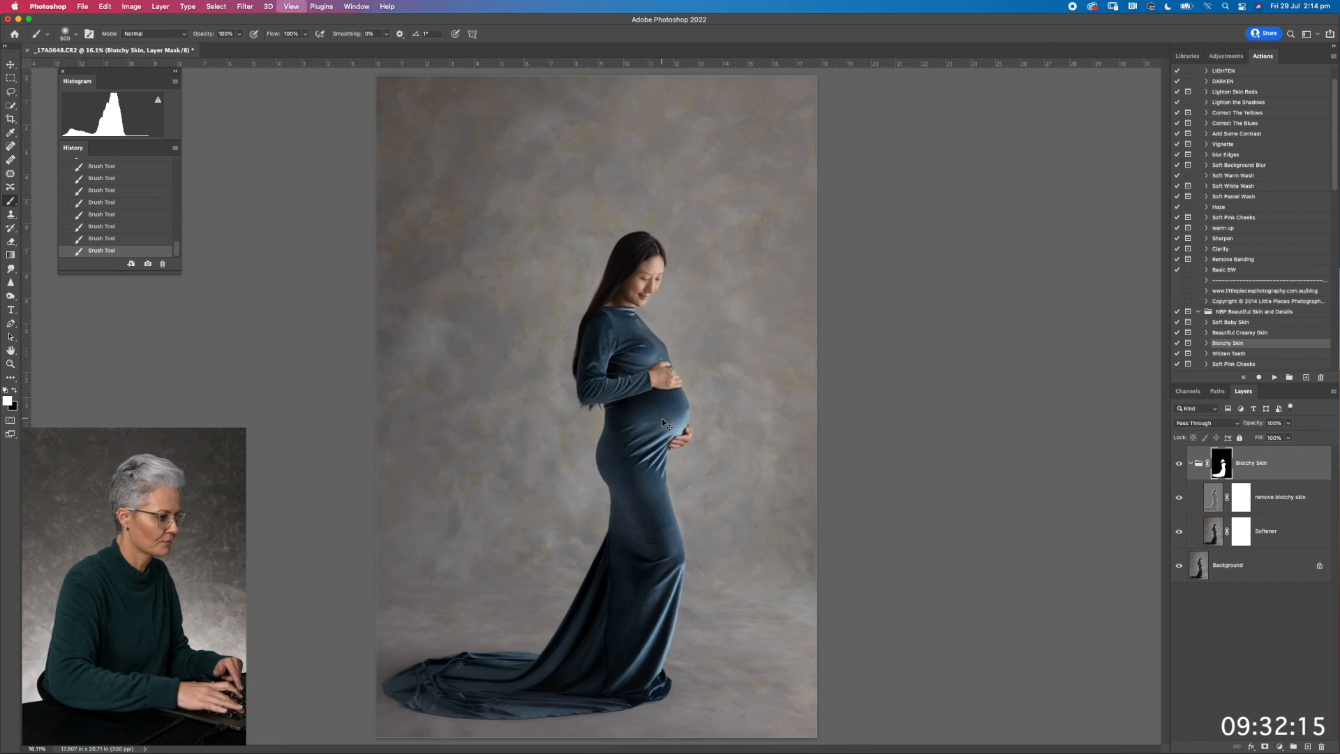
left_click(1178, 464)
left_click(1178, 464)
left_click(1179, 464)
key("super+plus")
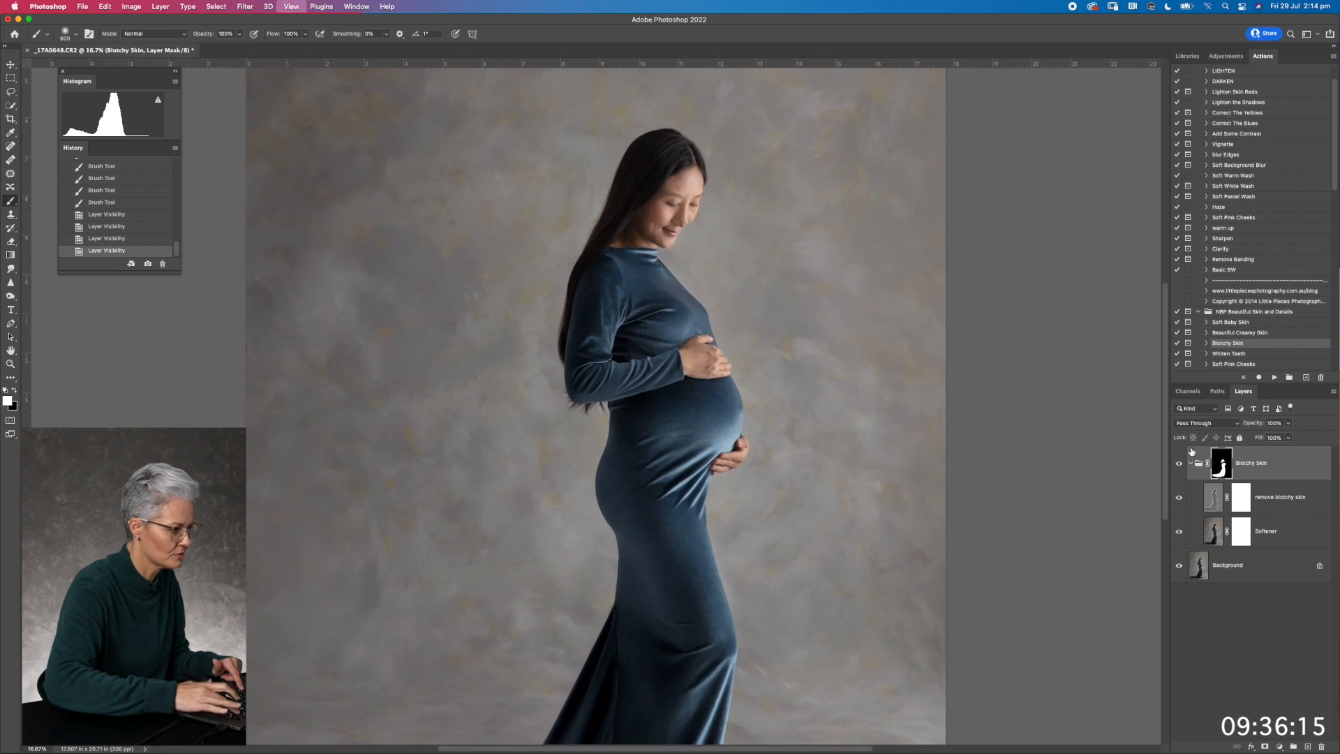
key("super+plus")
key("super+plus")
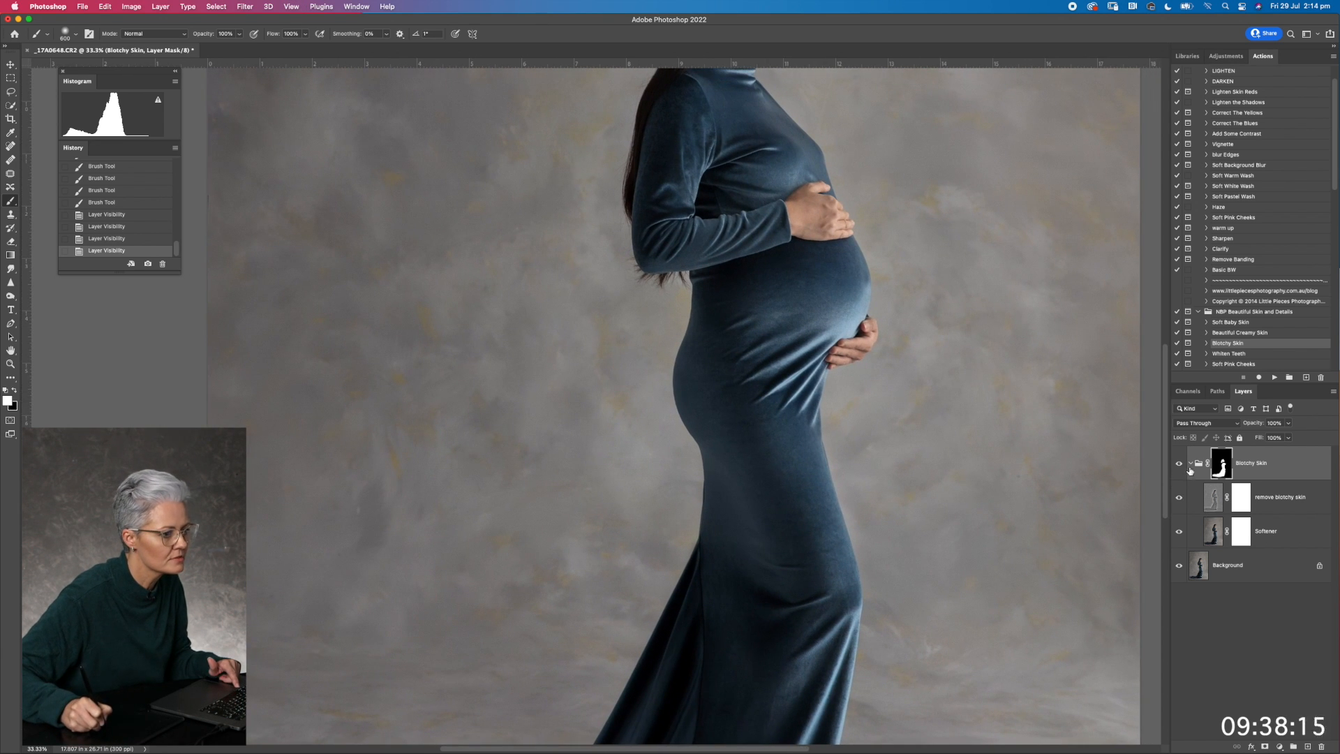
left_click(1178, 464)
left_click(1178, 464)
left_click(1178, 464)
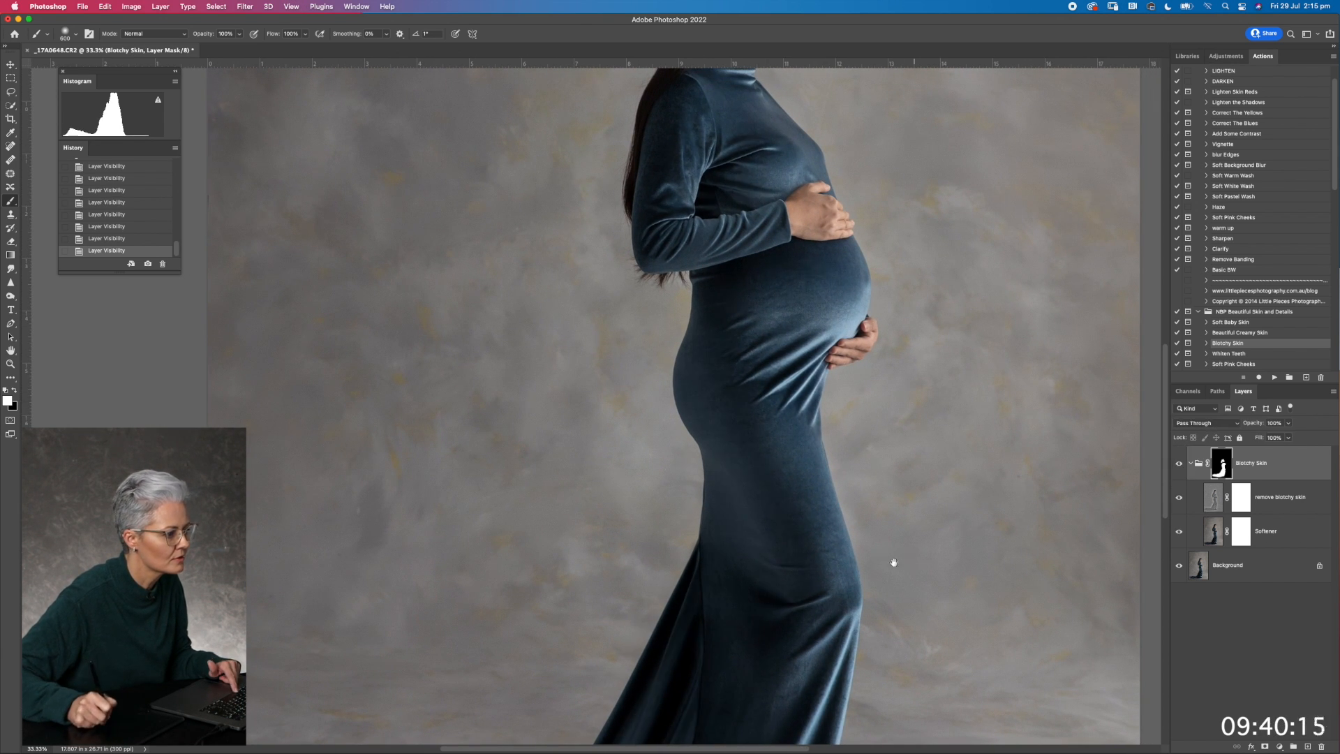
left_click_drag(885, 569, 927, 430)
left_click(1179, 464)
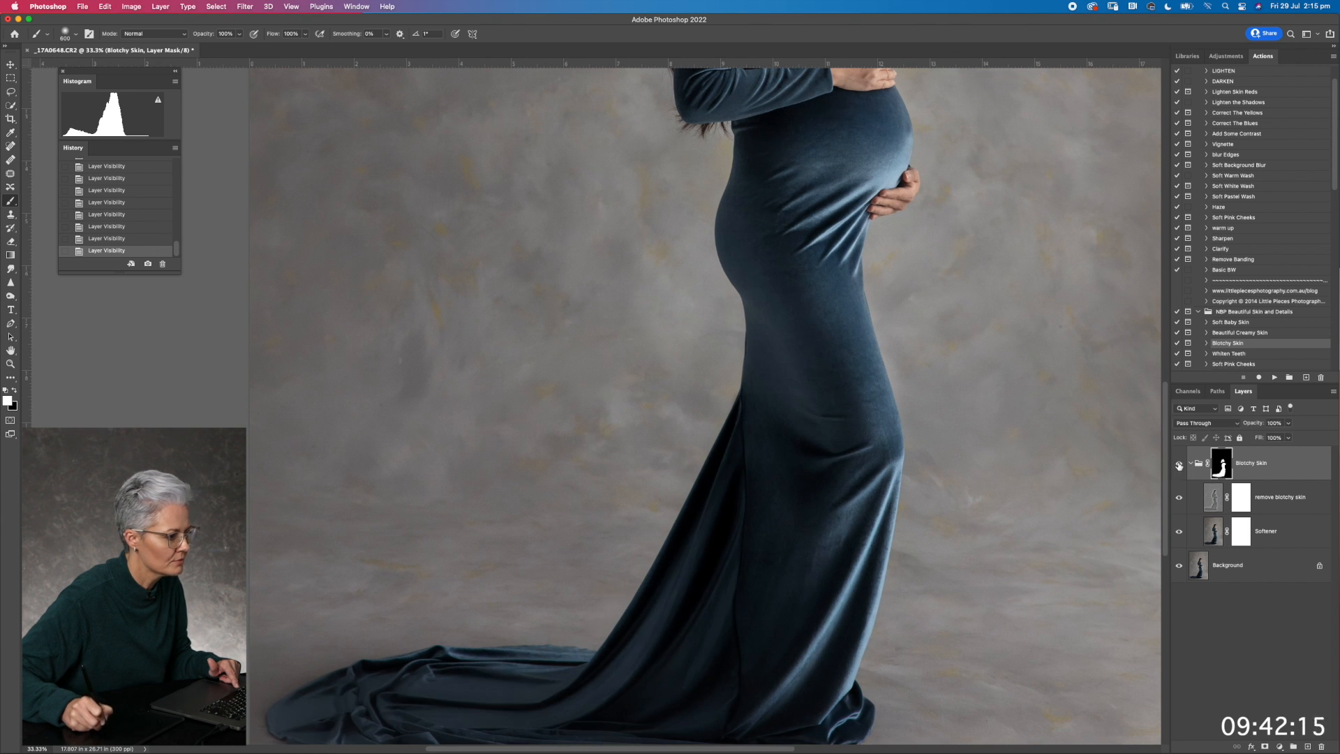
Paint the Blotchy Skin mask over the dress's sleeve and chest with a smaller brush
key("super+minus")
key("super+minus")
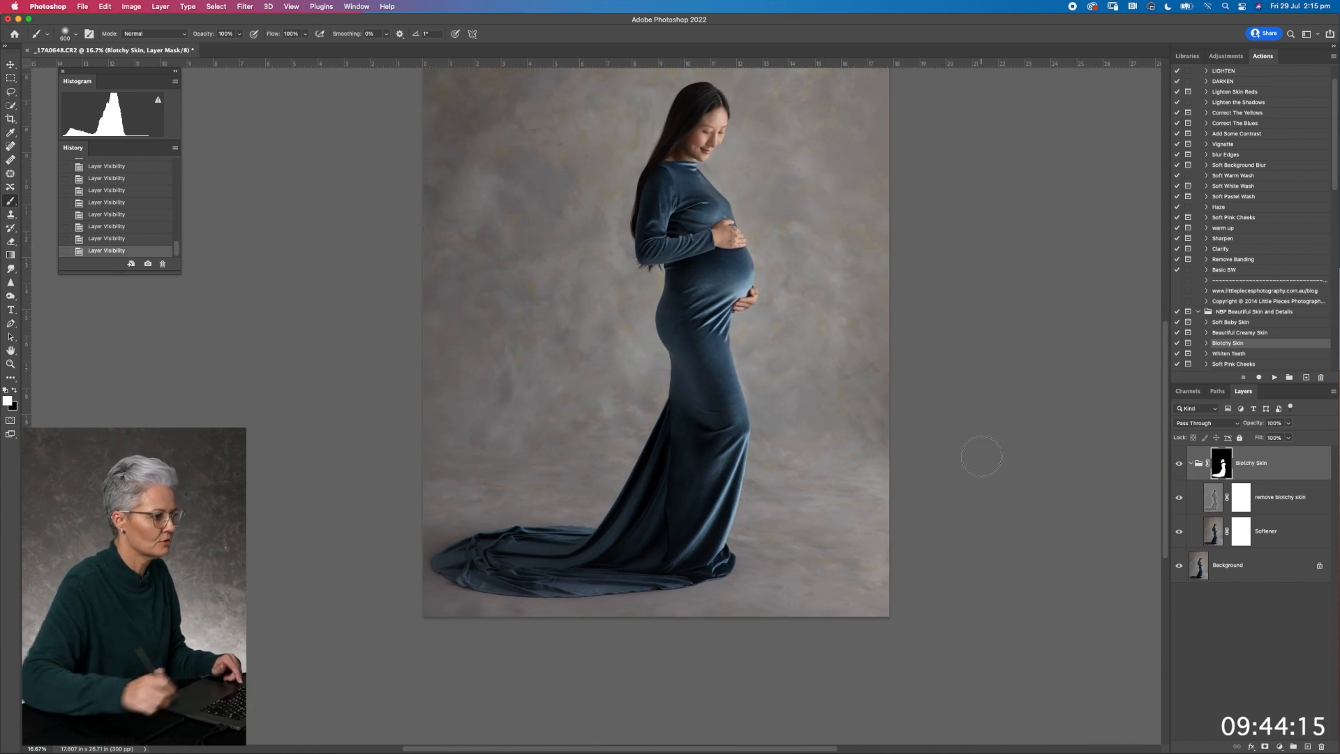
mouse_move(793, 416)
left_mouse_down()
mouse_move(796, 458)
mouse_move(780, 476)
left_mouse_up()
key("bracketleft")
key("bracketleft")
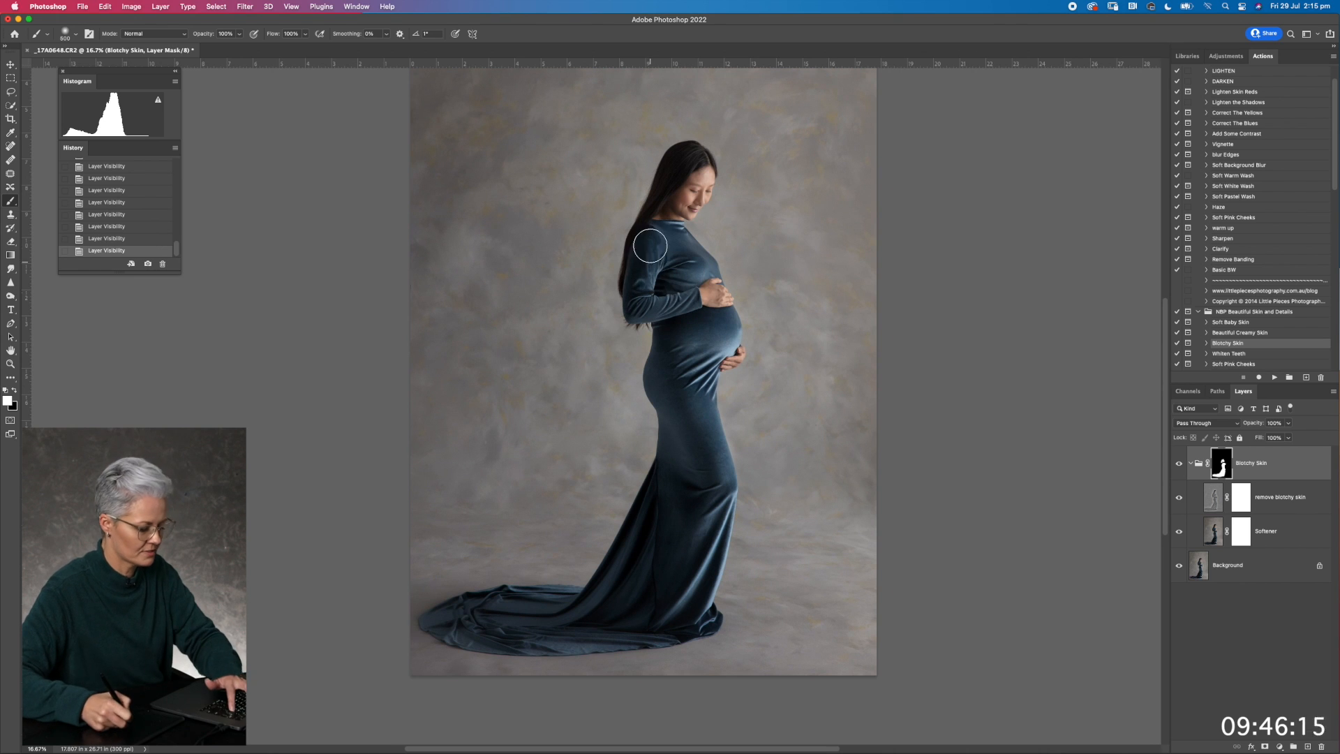
left_click_drag(655, 269, 650, 271)
mouse_move(652, 278)
left_mouse_down()
mouse_move(659, 260)
mouse_move(663, 287)
mouse_move(710, 267)
left_mouse_up()
Lower the Blotchy Skin group's opacity to about 78% and merge the visible layers
left_click_drag(1254, 422, 1255, 424)
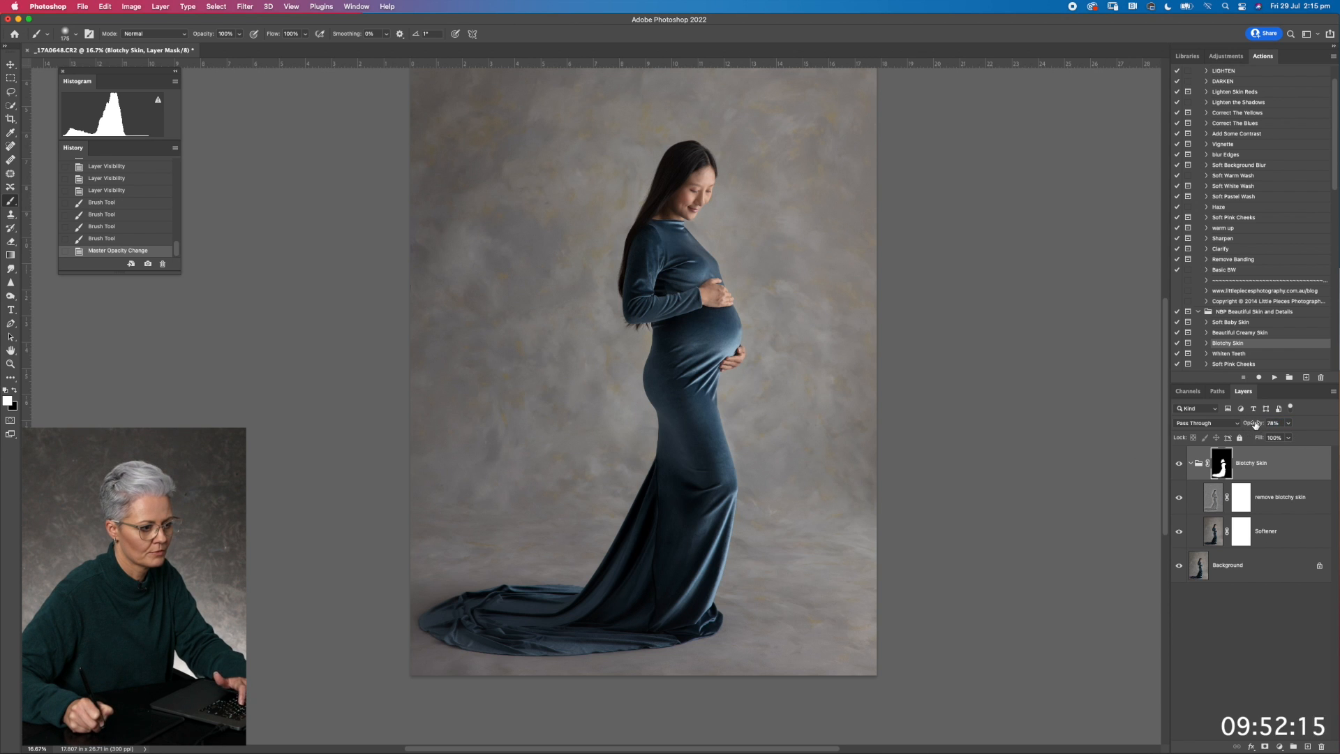
key("super+shift+e")
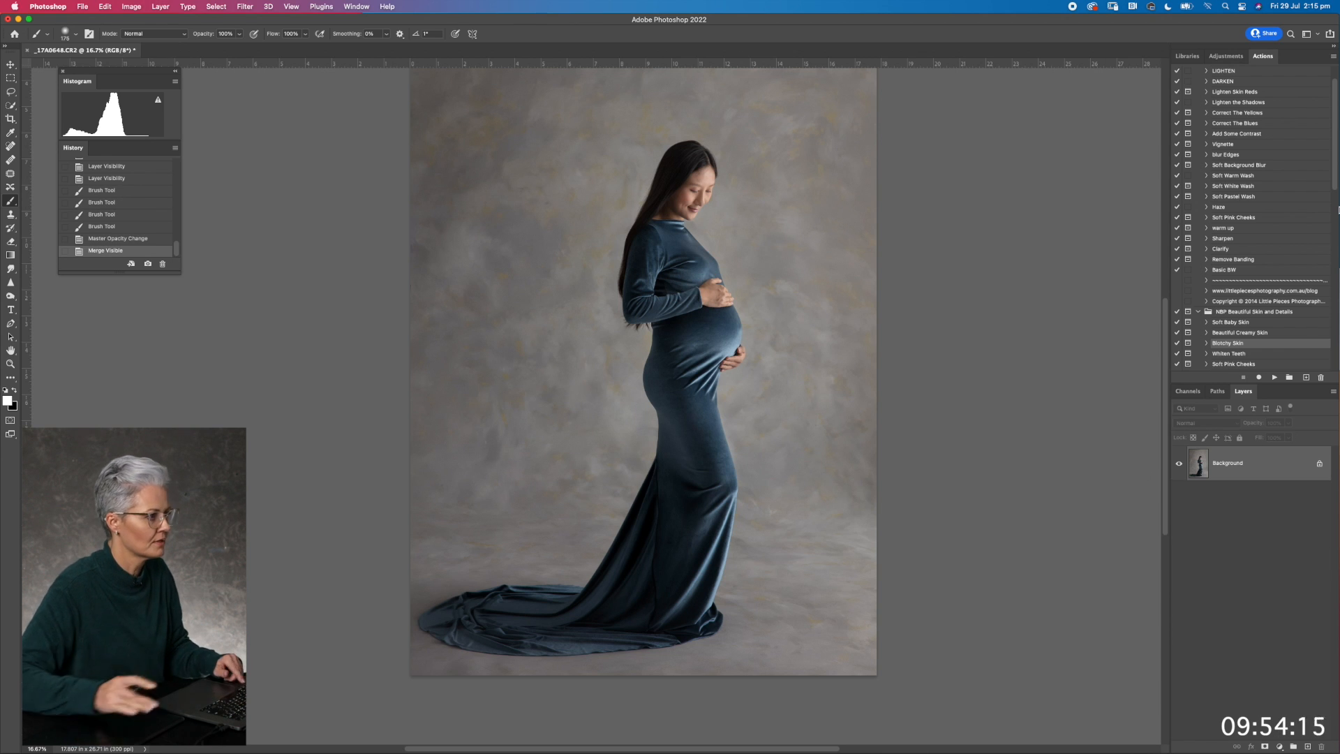
Run the Black Salt action from the NBP Season To Taste set and reduce its layer opacity to 22%, comparing it on and off
key("super+minus")
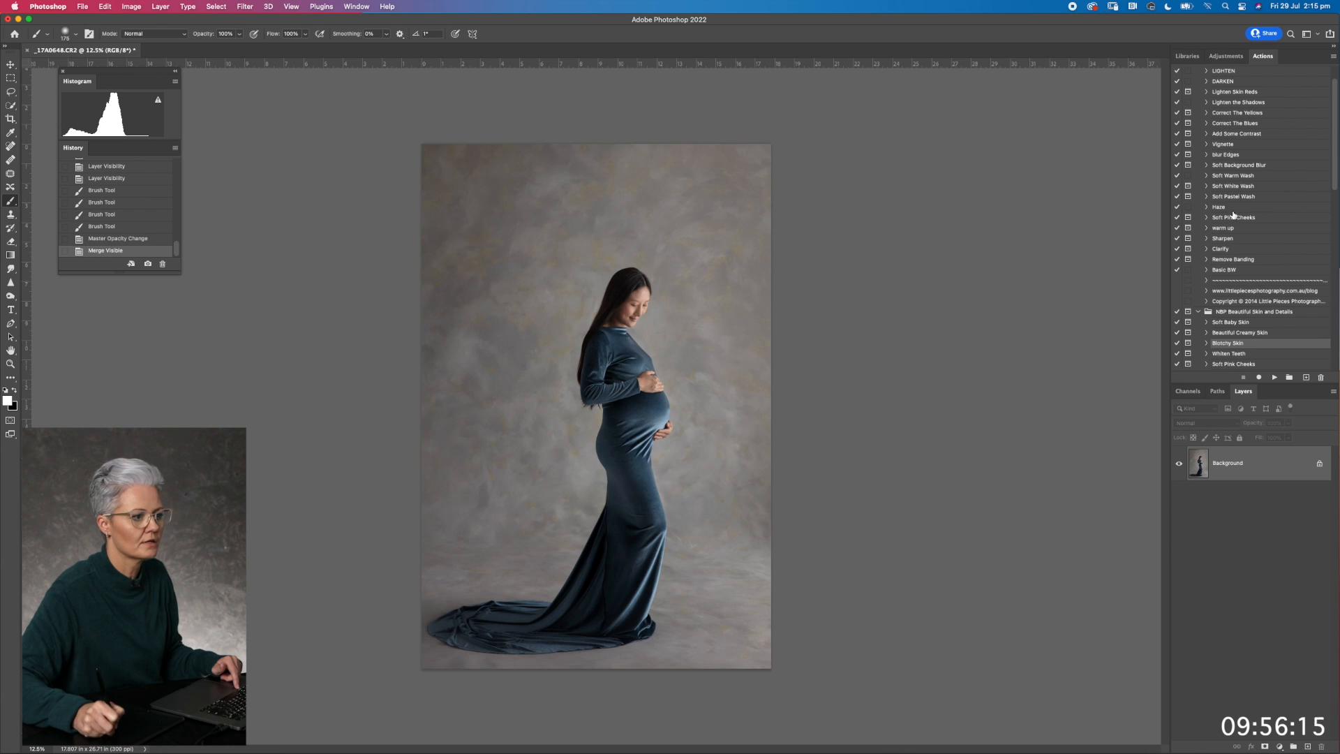
left_click_drag(1332, 188, 1329, 316)
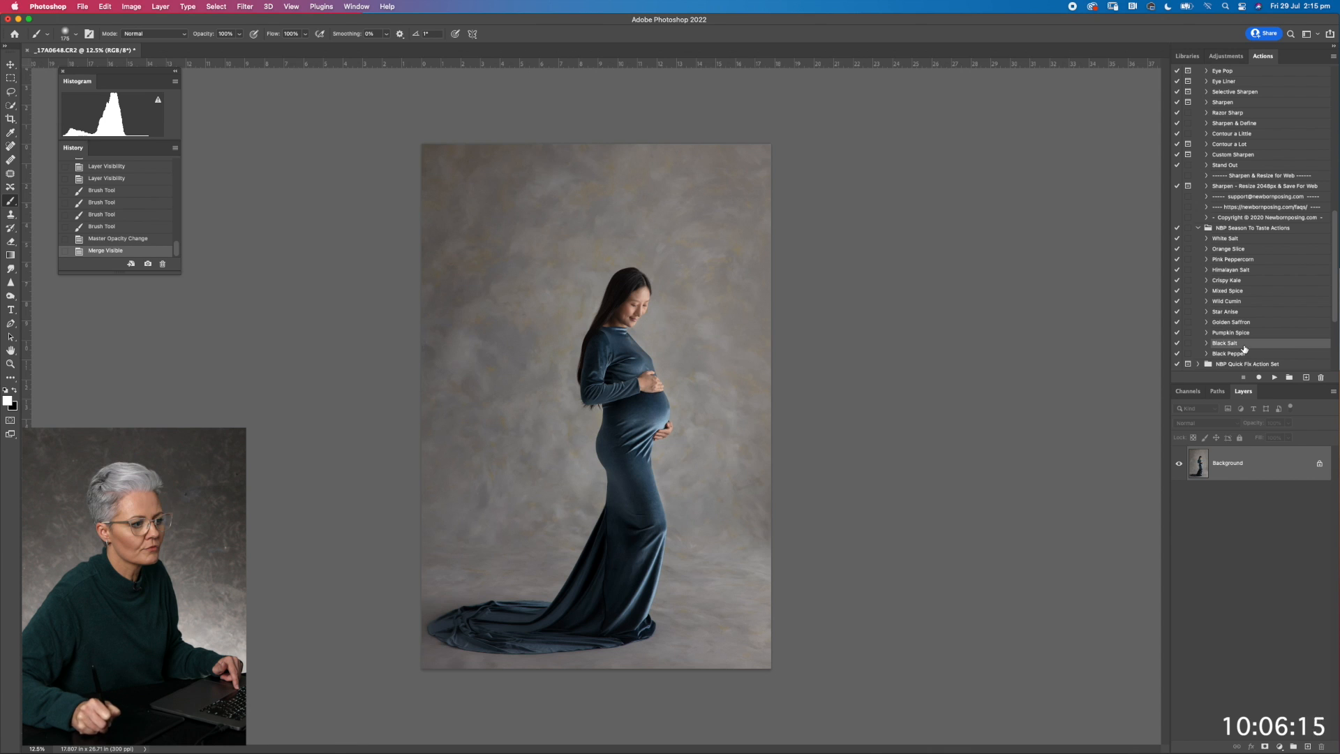
left_click(1273, 378)
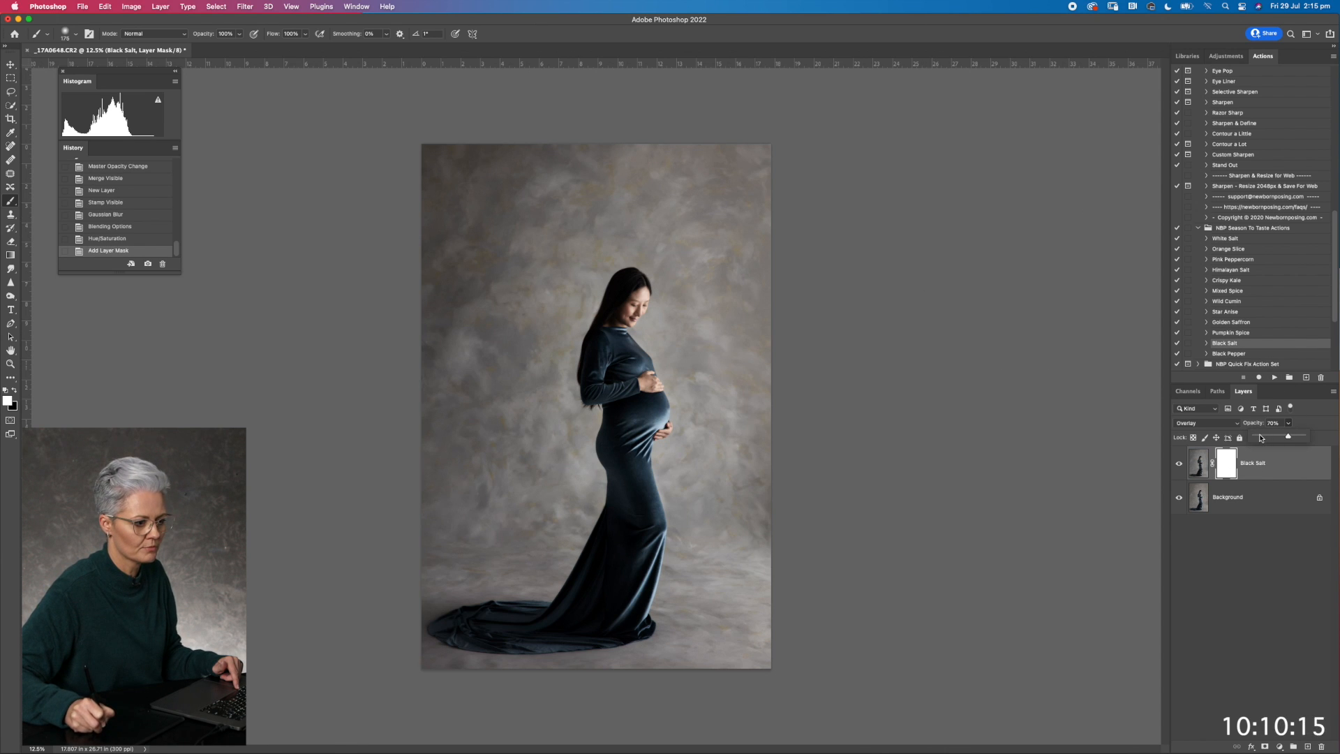
left_click_drag(1260, 438, 1267, 438)
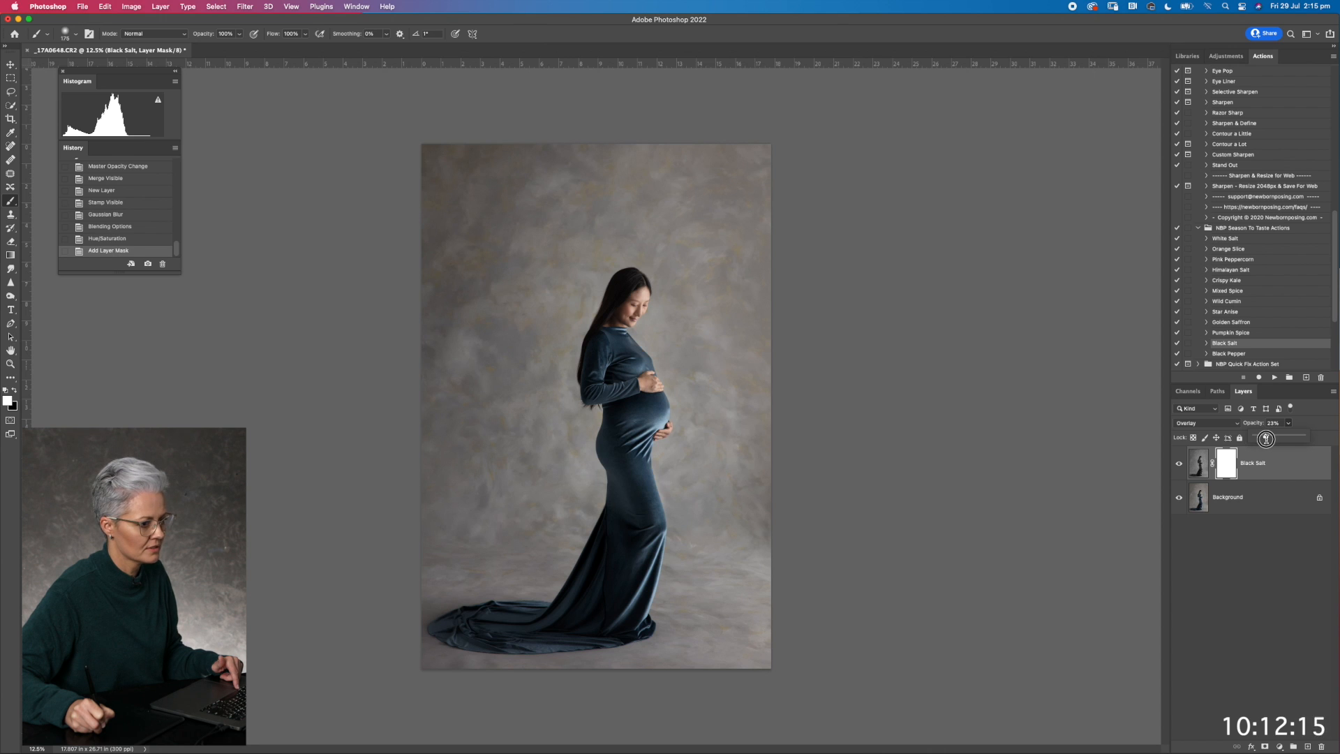
left_click_drag(1266, 439, 1267, 438)
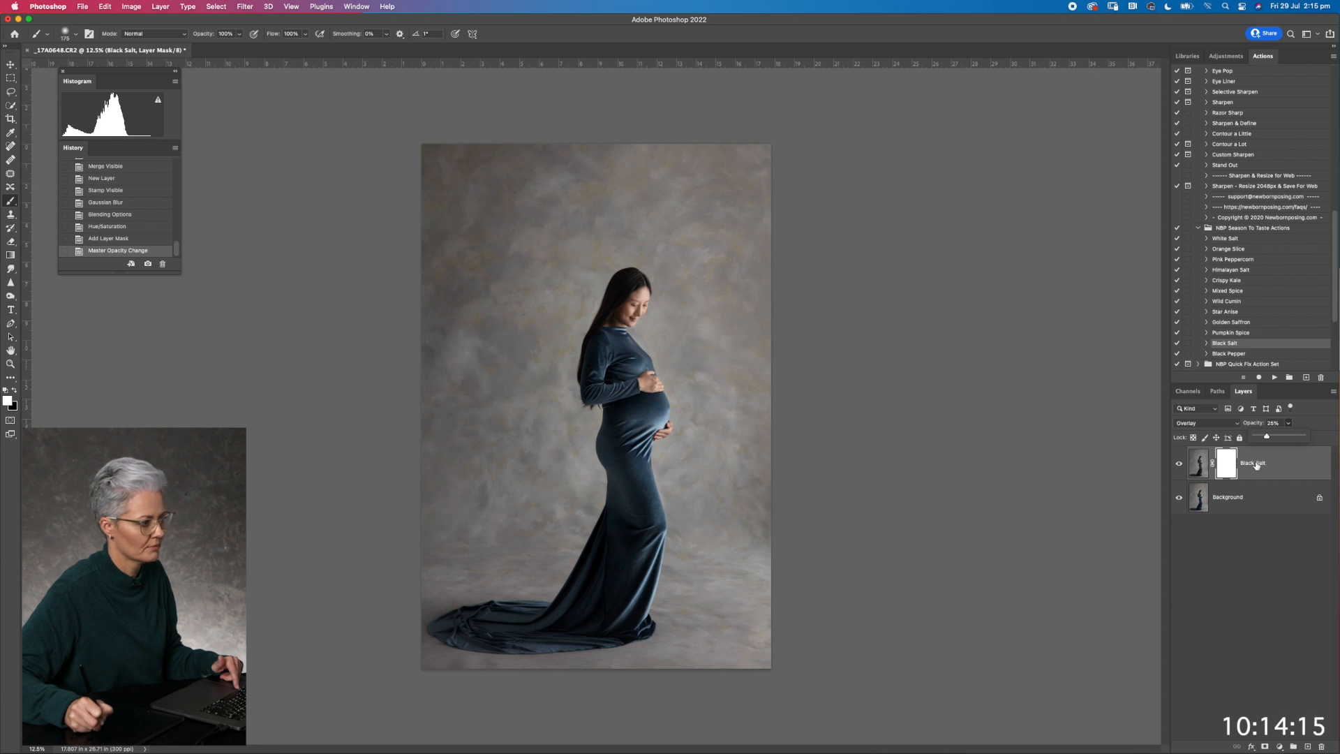
left_click(1179, 465)
left_click(1178, 463)
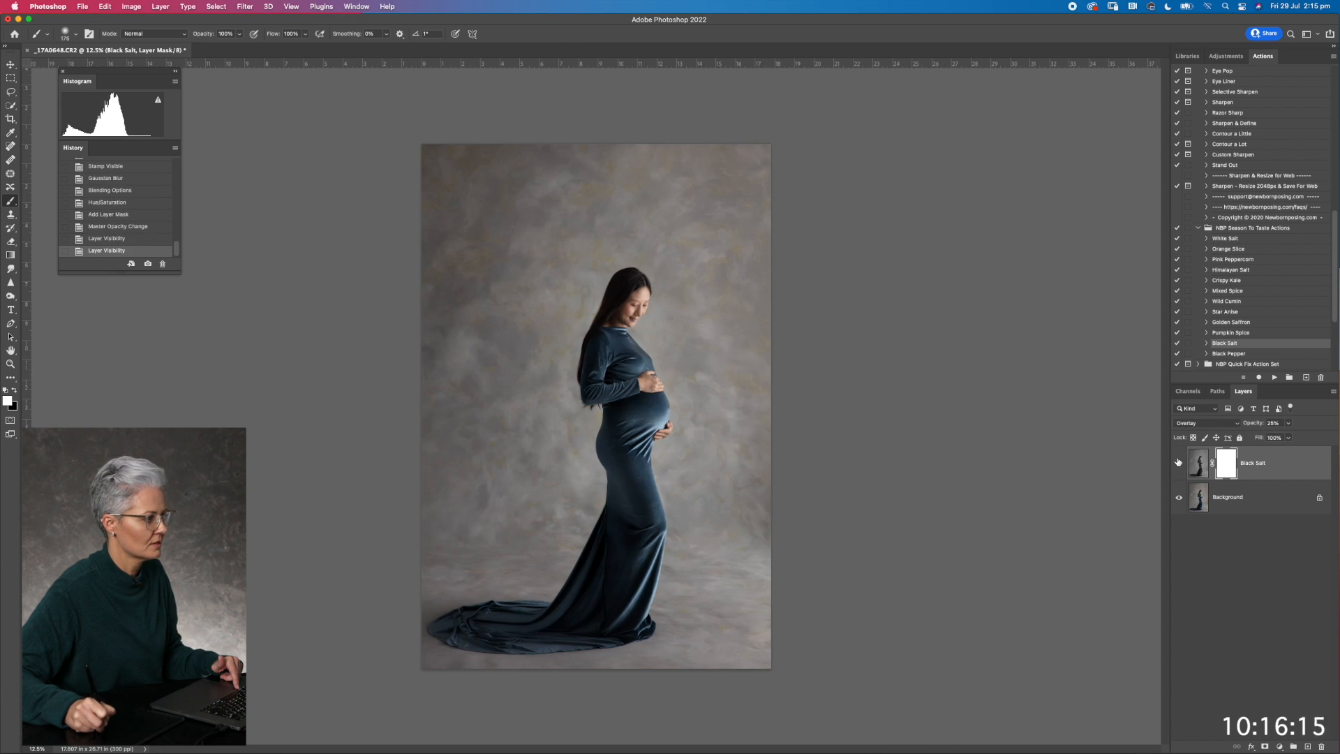
left_click_drag(1255, 426, 1250, 425)
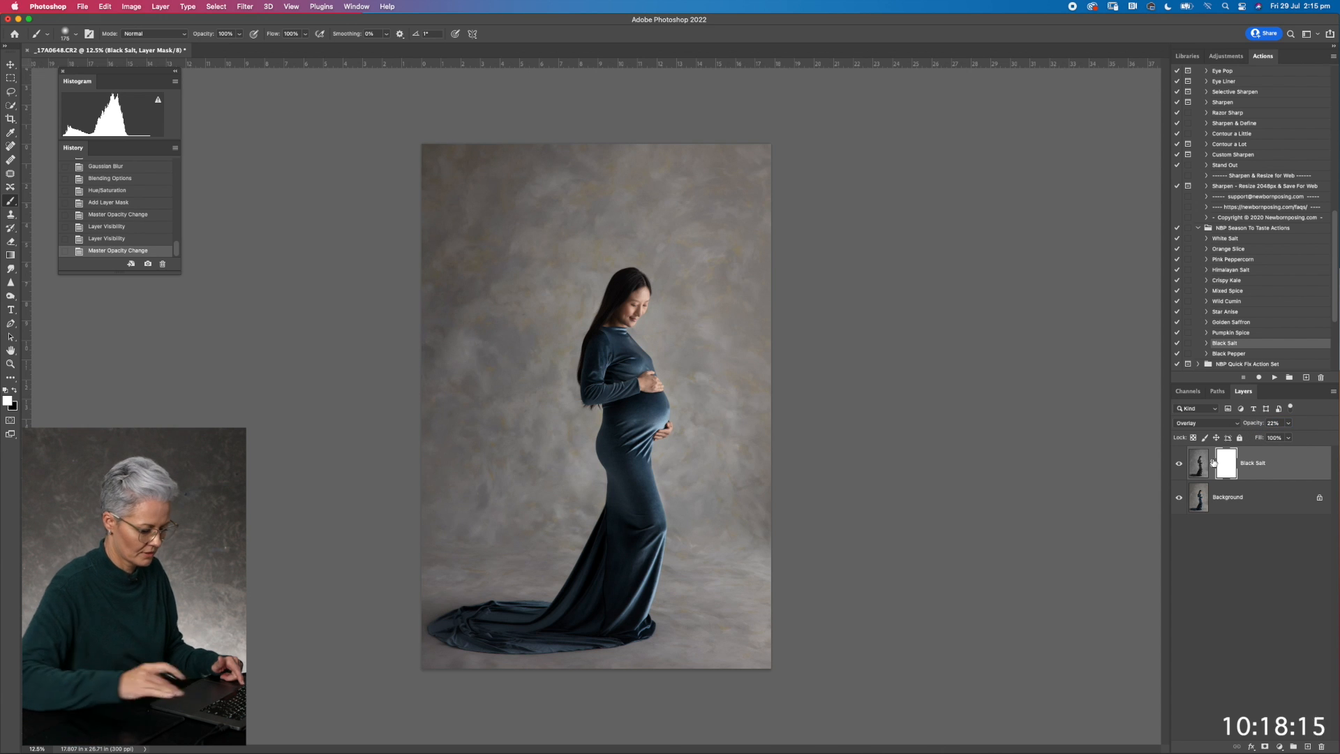
Set a black brush to 33% opacity and paint the Black Salt mask over the woman's hair to soften the effect there
key("super+equal")
key("super+equal")
key("super+equal")
left_click_drag(643, 309, 587, 567)
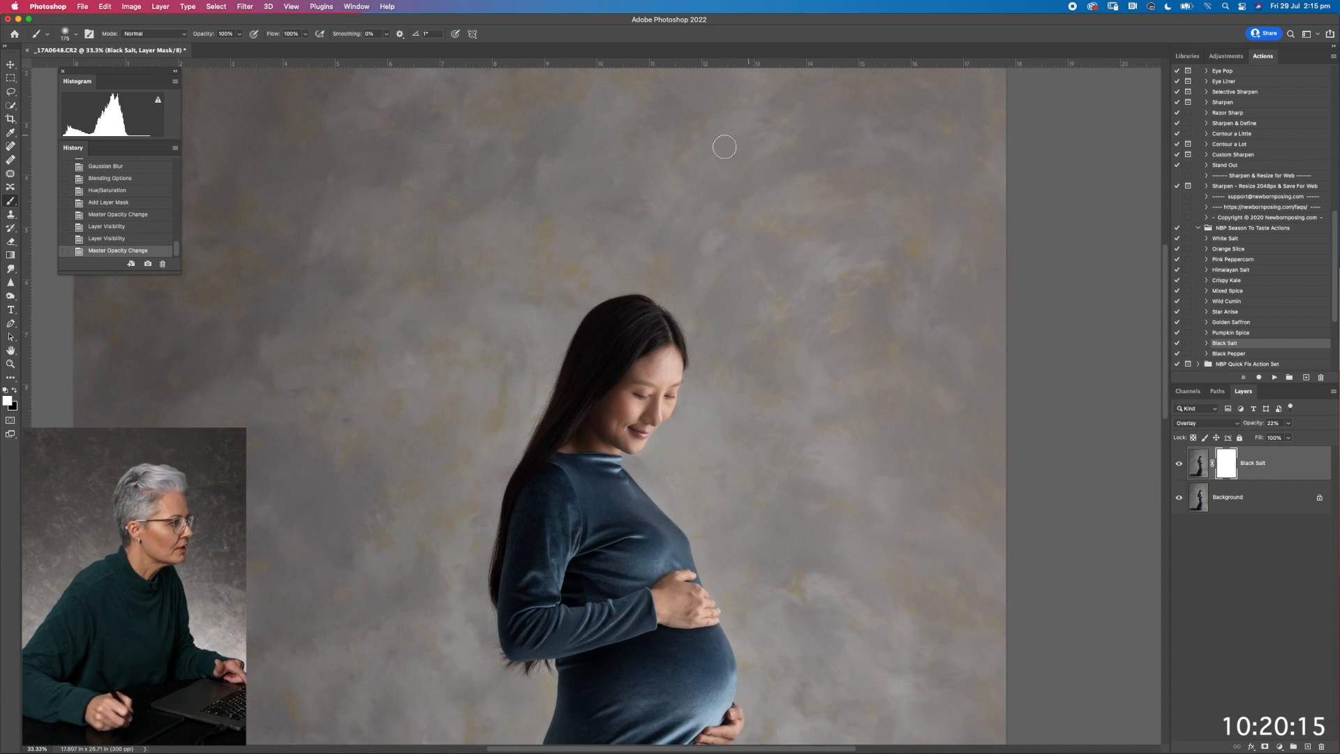
key("x")
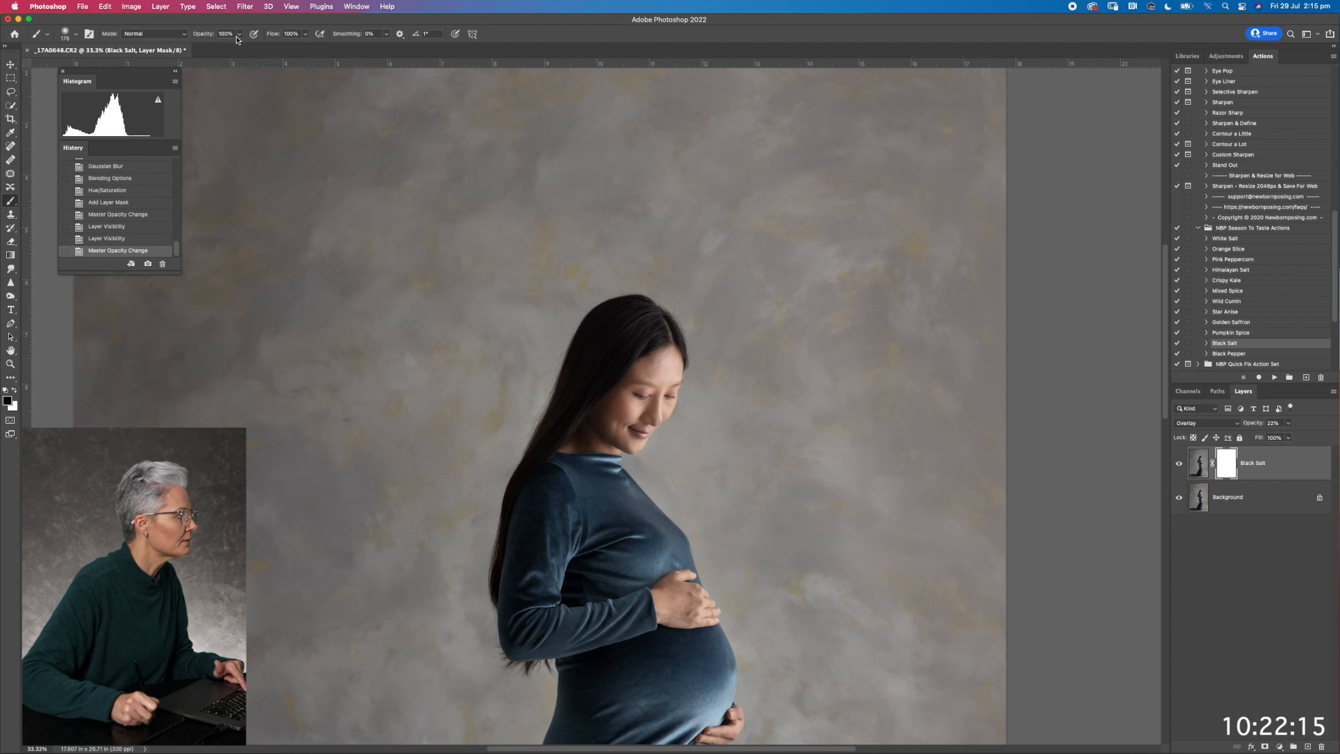
left_click(238, 34)
left_click_drag(241, 47, 207, 47)
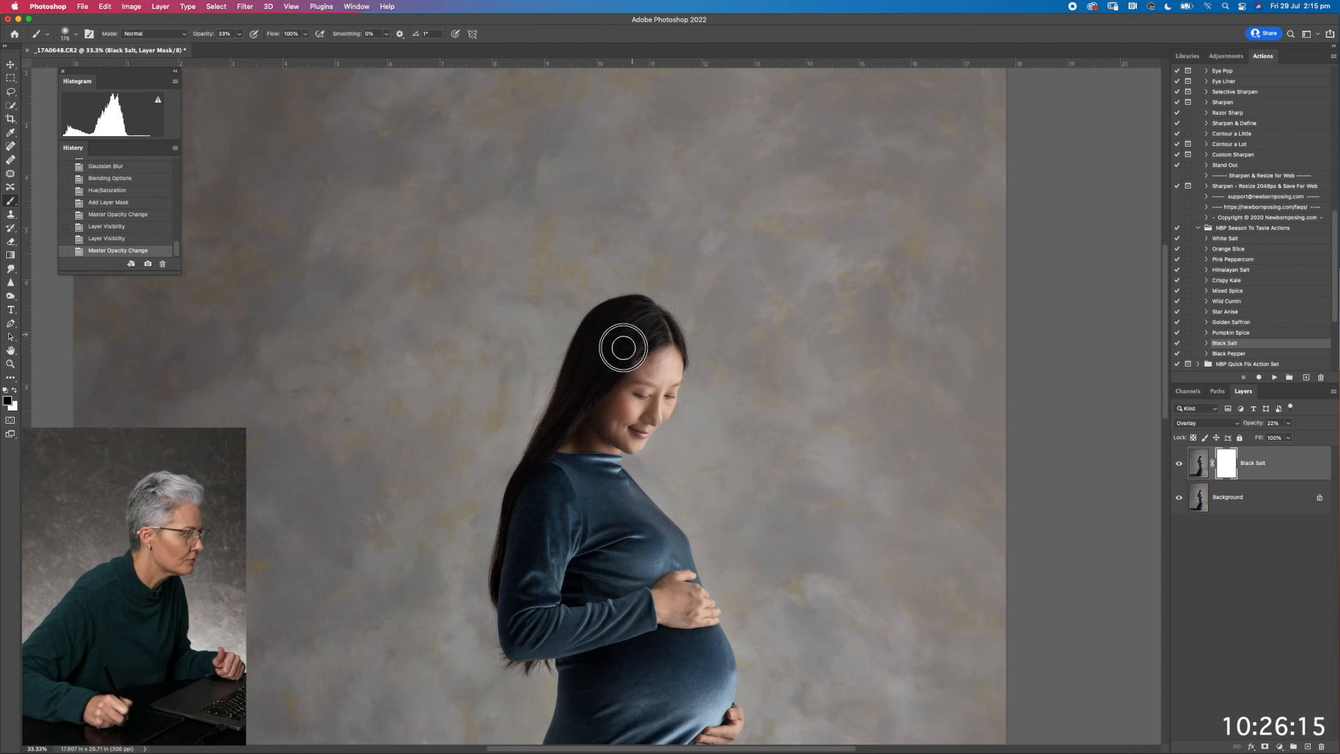
mouse_move(577, 395)
left_mouse_down()
mouse_move(584, 415)
mouse_move(520, 473)
mouse_move(560, 434)
left_mouse_up()
left_click_drag(613, 359, 582, 402)
mouse_move(634, 317)
left_mouse_down()
mouse_move(595, 305)
mouse_move(568, 380)
left_mouse_up()
Check the Black Salt mask overlay and extend the black painting down the long hair to the shoulder with a smaller brush
key("x")
key("backslash")
key("backslash")
key("x")
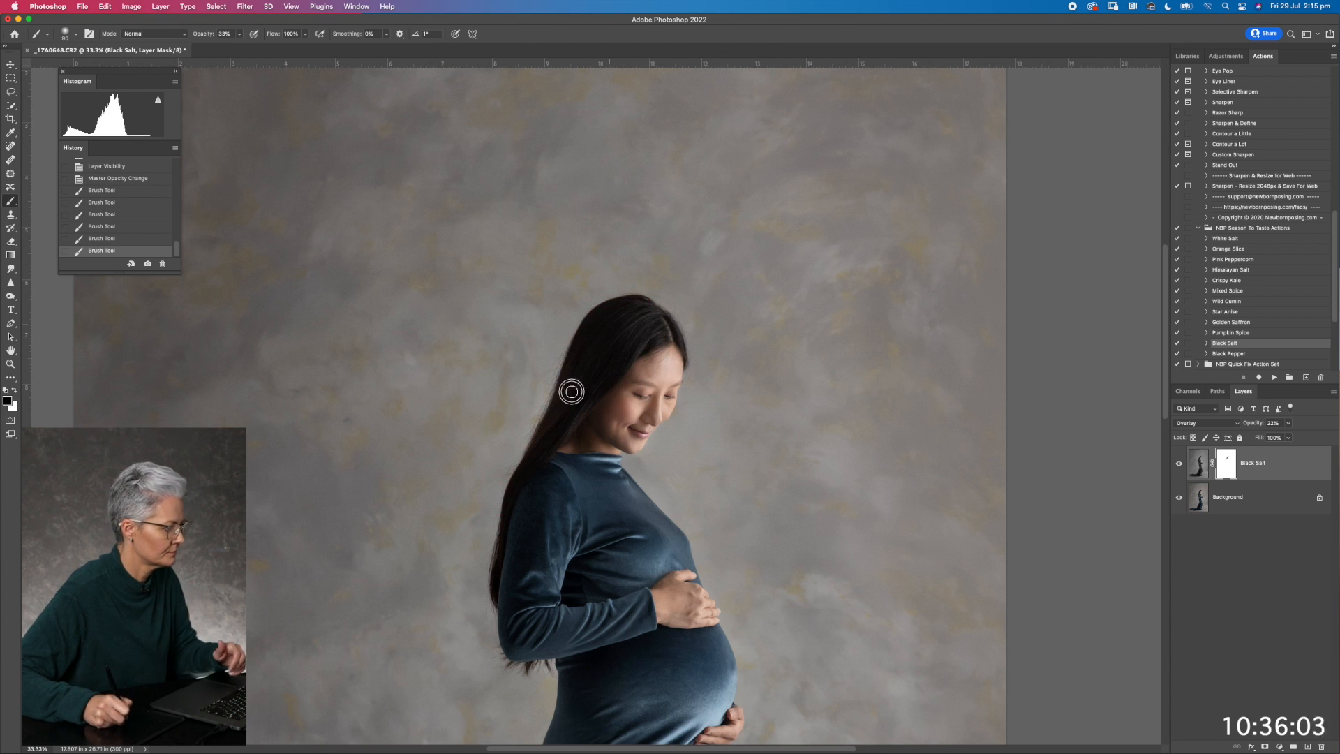
left_click_drag(624, 358, 517, 484)
left_click_drag(518, 484, 498, 515)
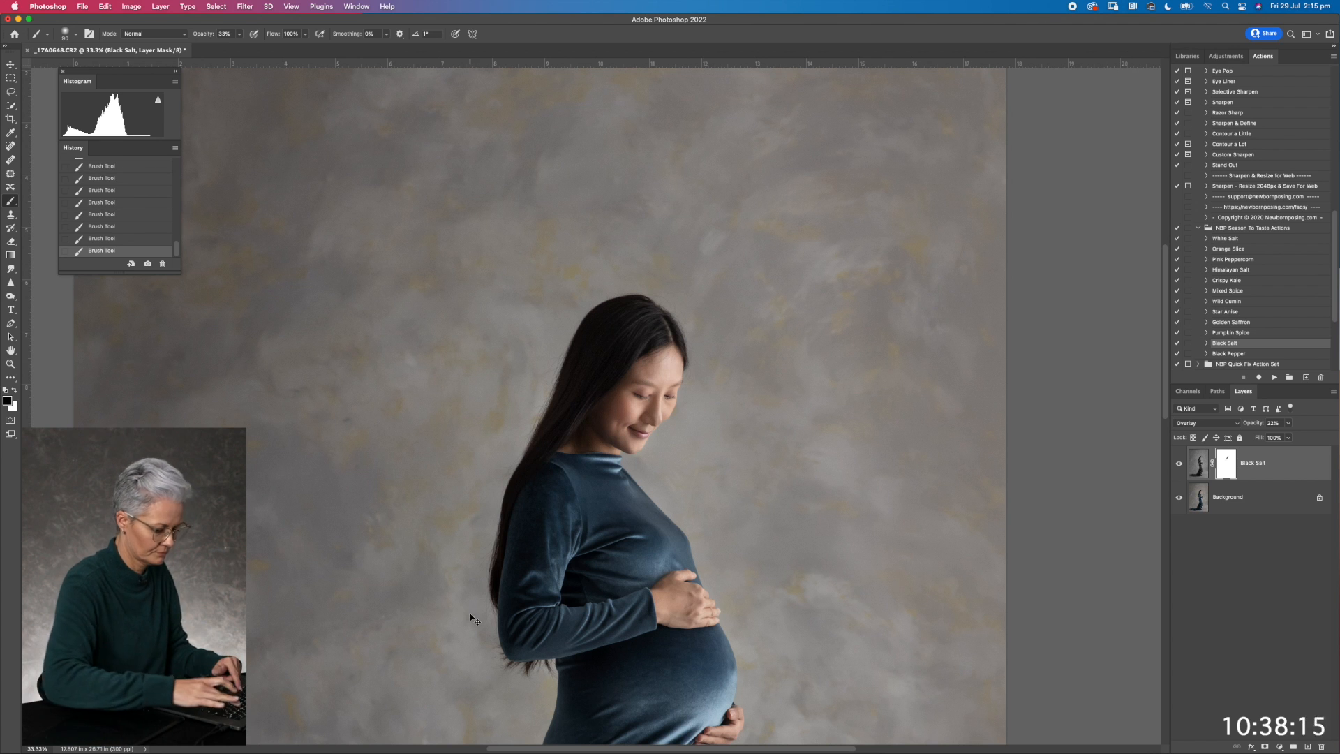
Compare the Black Salt layer on and off, merge the visible layers and set the brush back to white
key("super+minus")
key("super+minus")
key("super+minus")
key("super+minus")
left_click(1178, 464)
left_click(1179, 466)
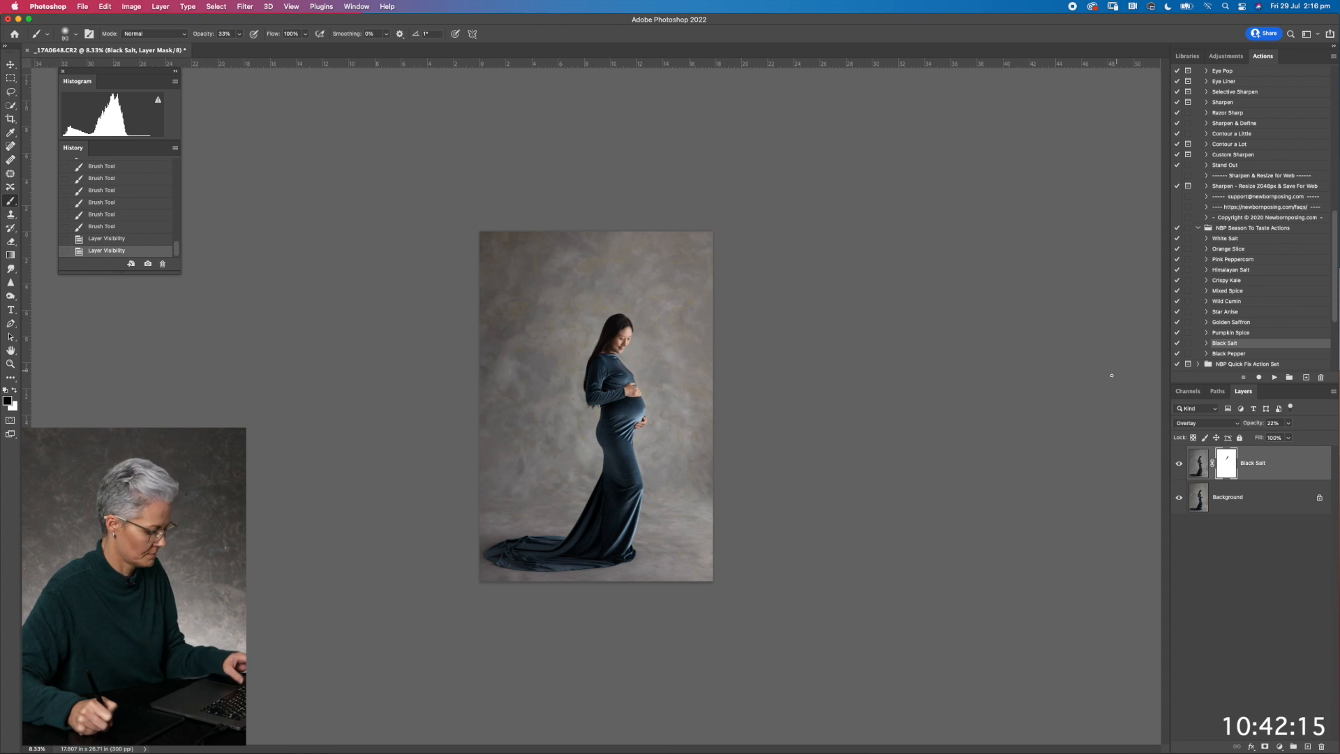
key("super+shift+e")
key("x")
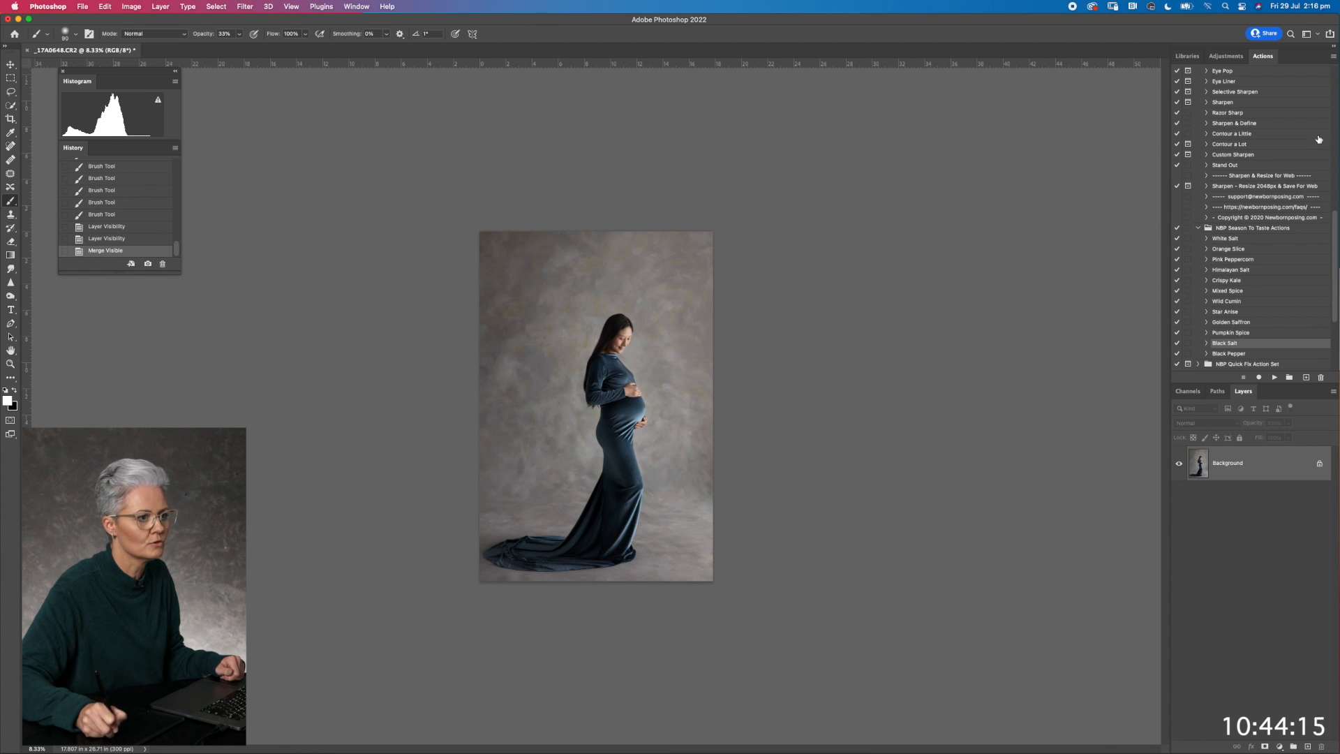
Run the DARKEN action from the Little Pieces - Workflow Actions set
left_click_drag(1336, 239, 1314, 37)
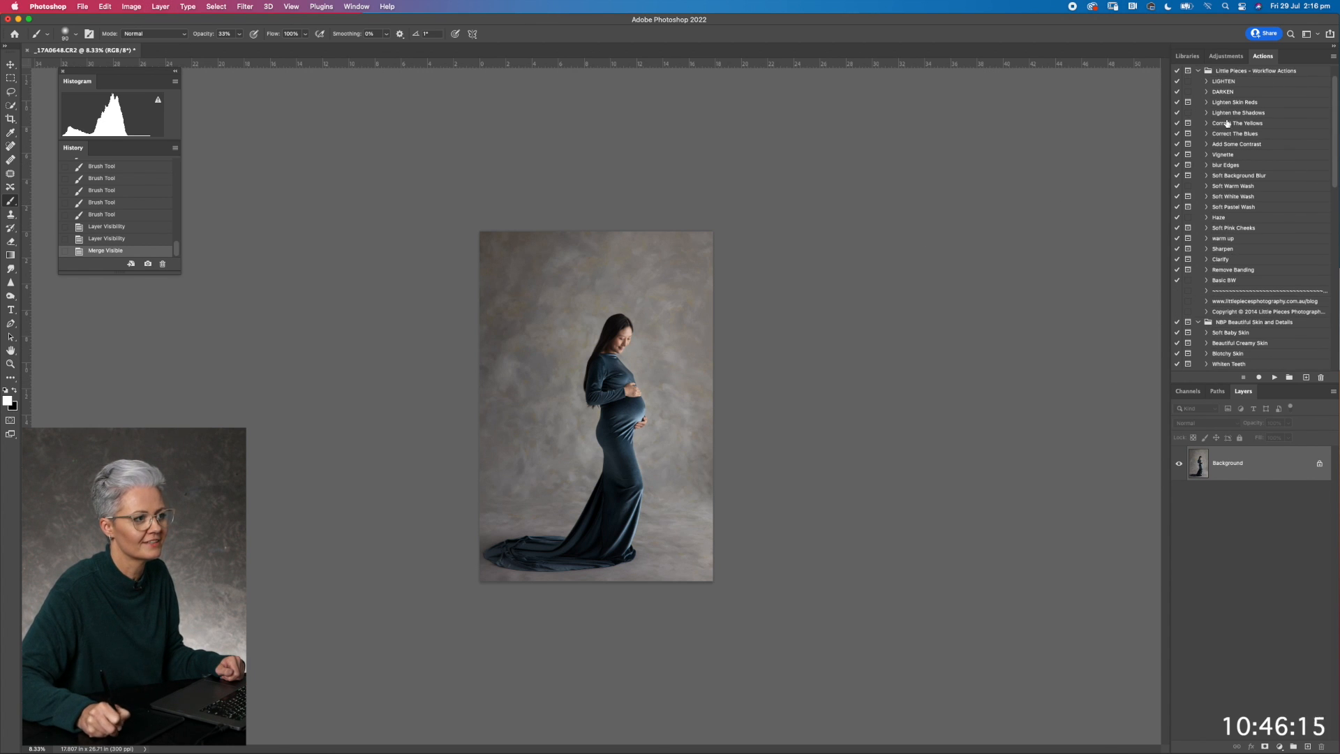
left_click(1219, 91)
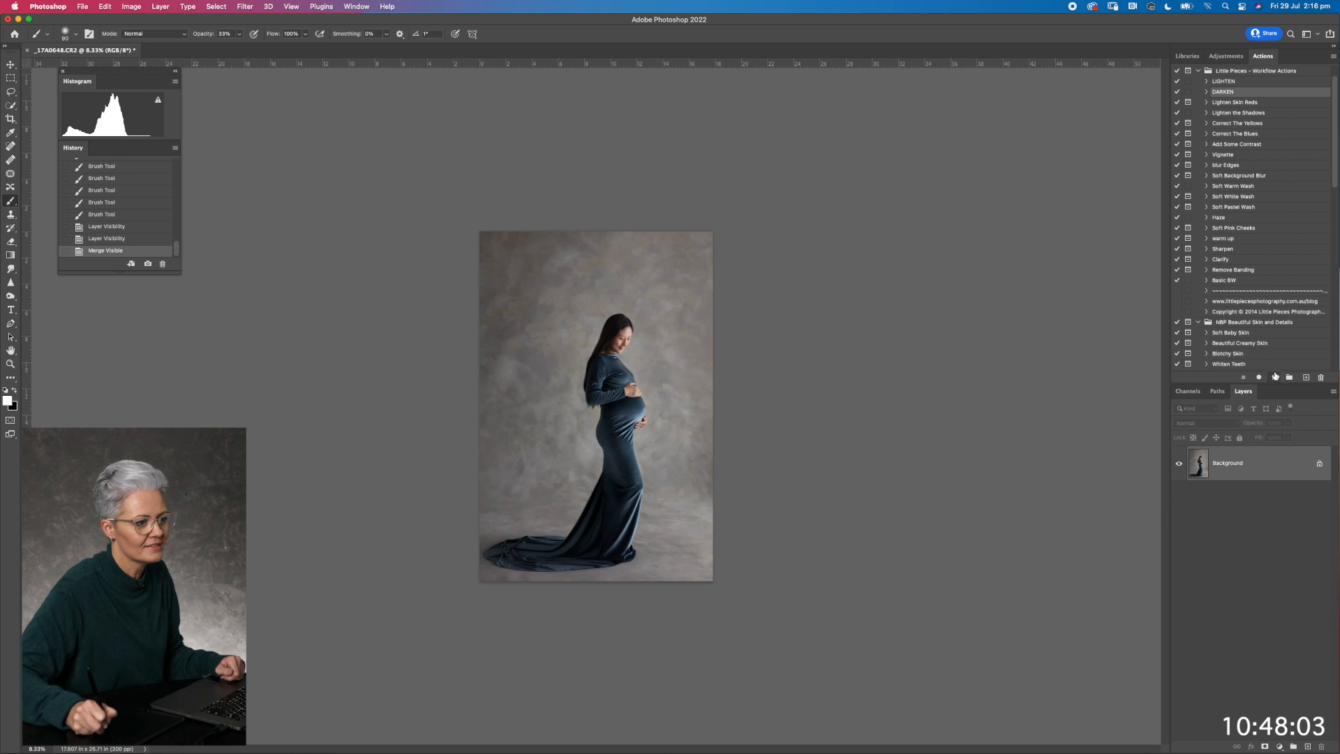
left_click(1275, 377)
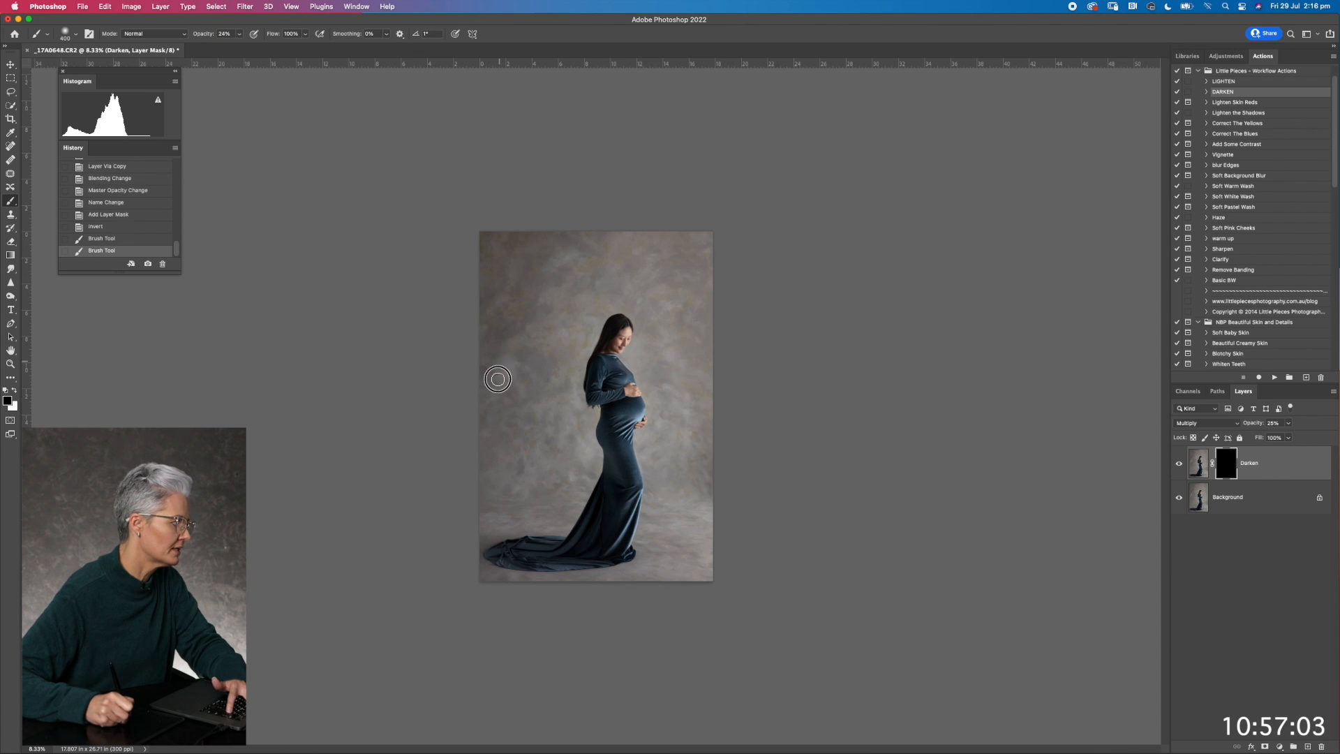
Paint the Darken mask over the backdrop with a soft white brush at 24% opacity and merge the visible layers
left_click_drag(496, 376, 496, 370)
key("x")
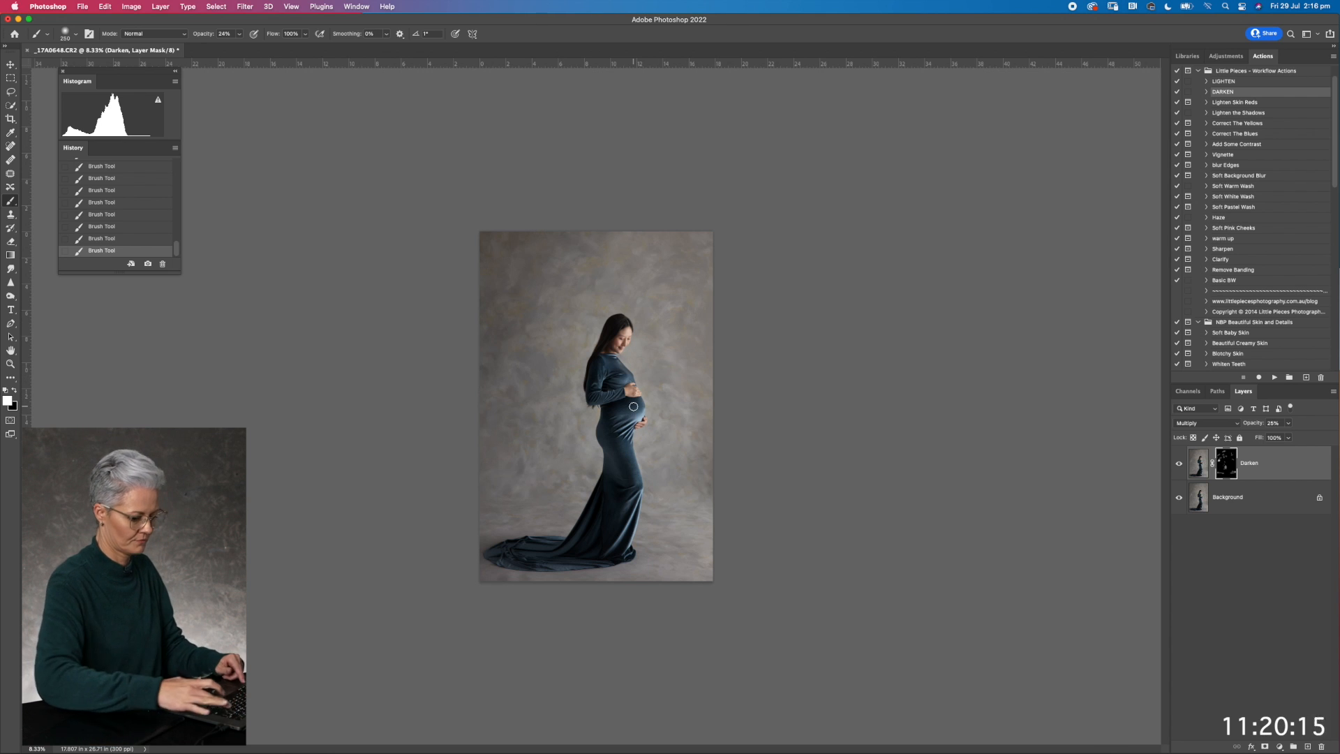
key("super+equal")
key("super+equal")
key("shift+super+e")
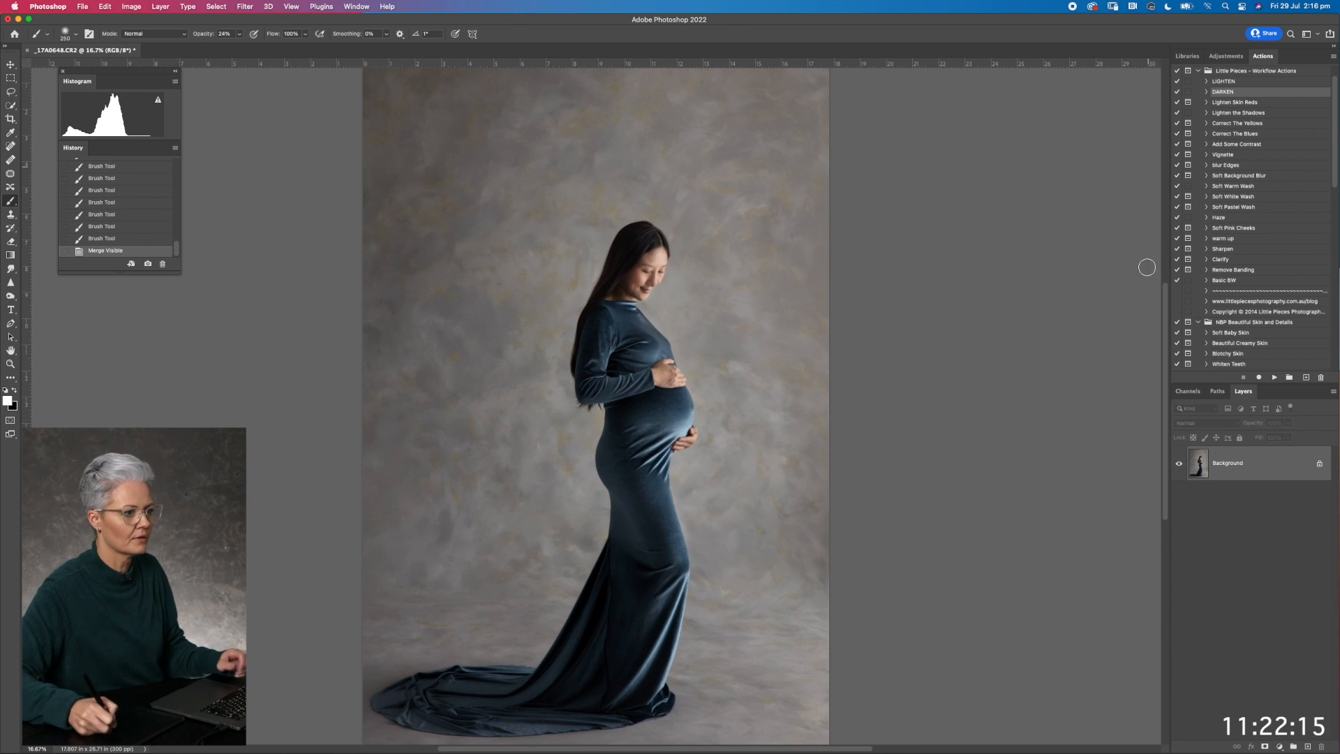
Run the Sharpen & Define action from the NBP Sharpen & Details Action Set
left_click_drag(1337, 175, 1330, 230)
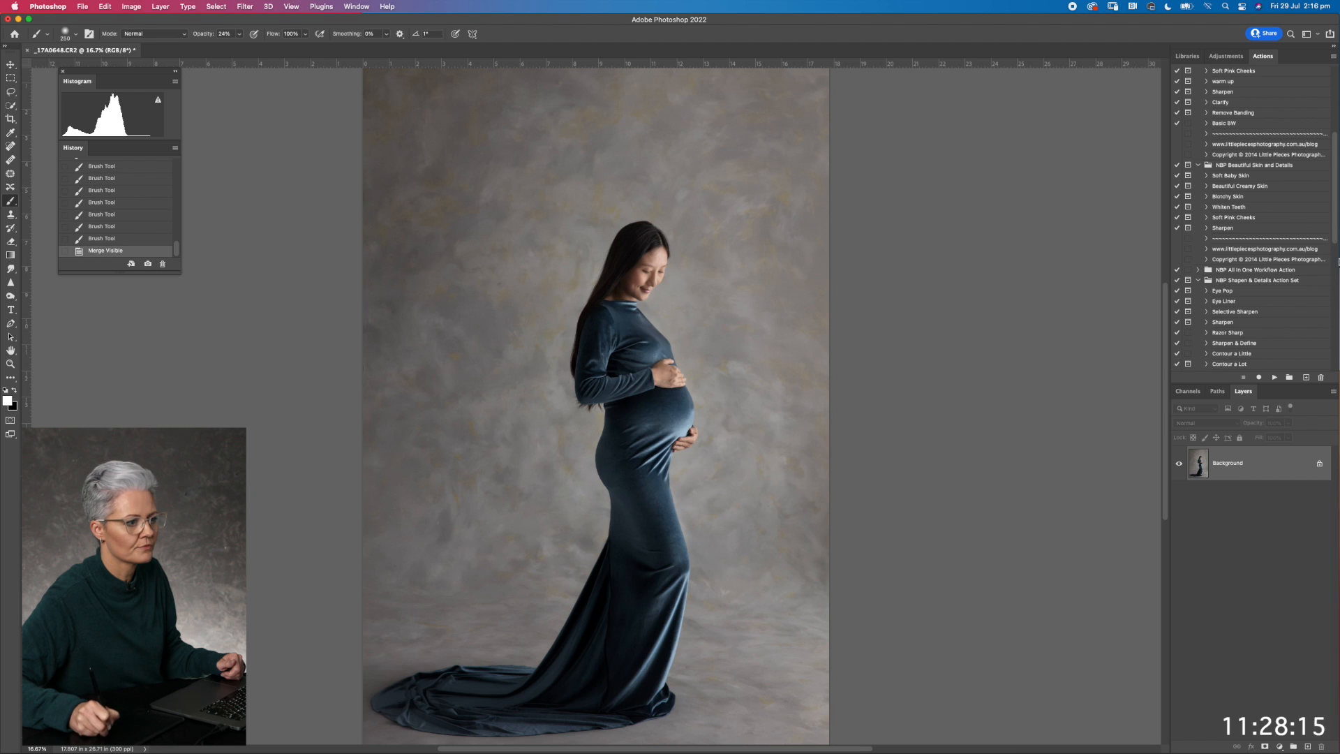
left_click_drag(1335, 235, 1334, 249)
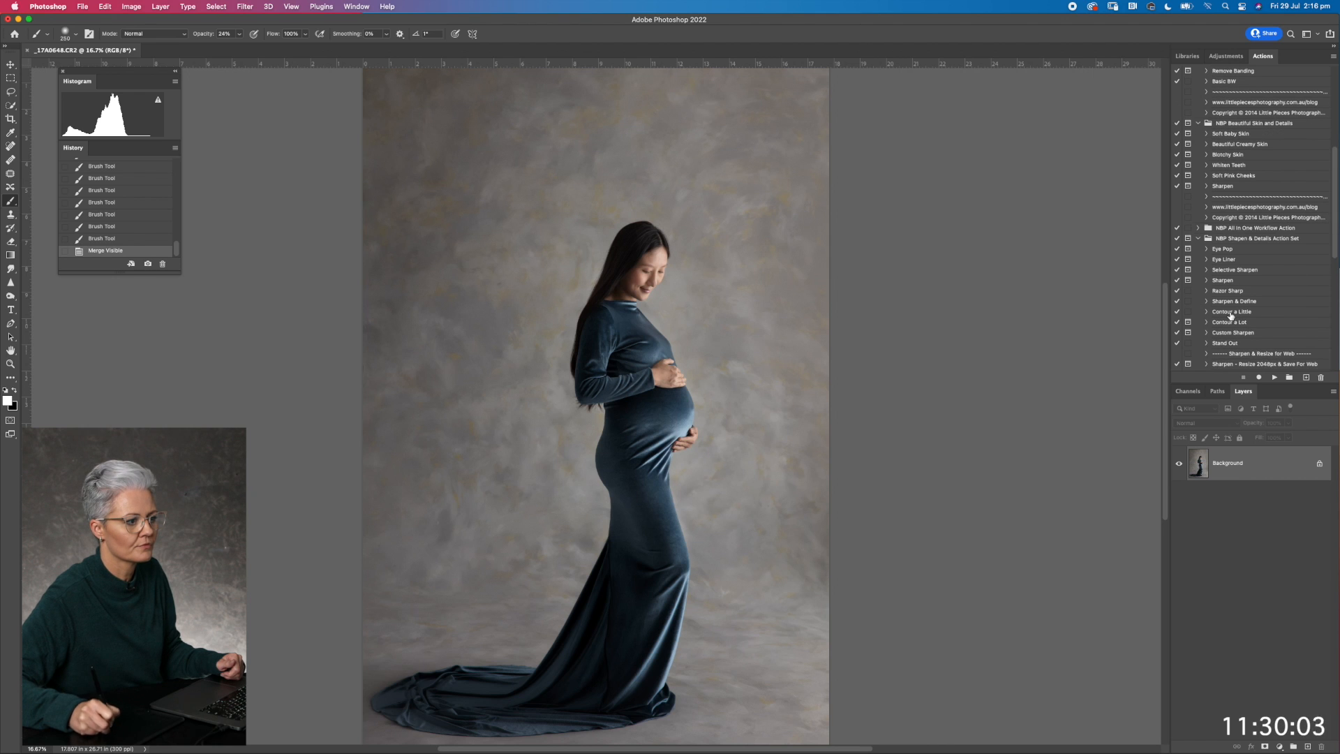
left_click(1232, 300)
left_click(1273, 377)
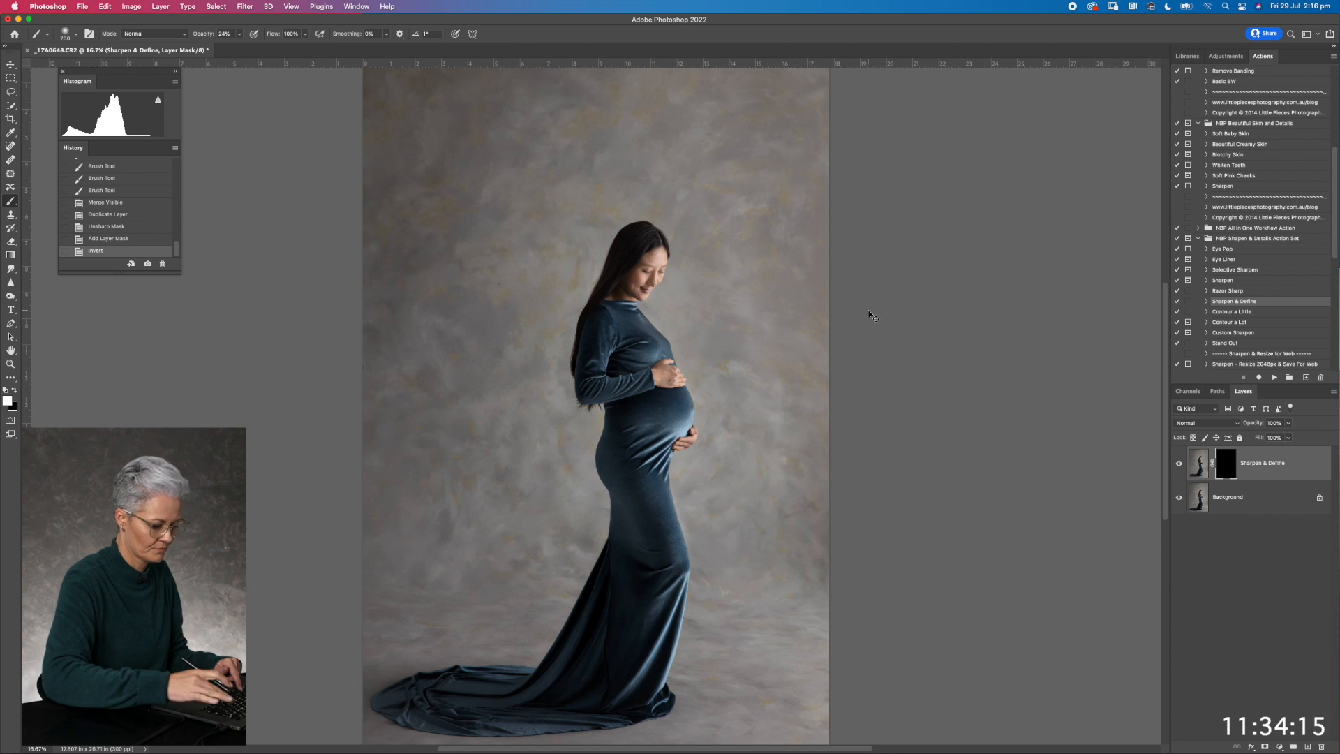
Paint the Sharpen & Define mask white over the woman's face at 100% brush opacity and set the layer's opacity to 74%
key("super+plus")
key("super+plus")
left_click_drag(583, 98, 571, 267)
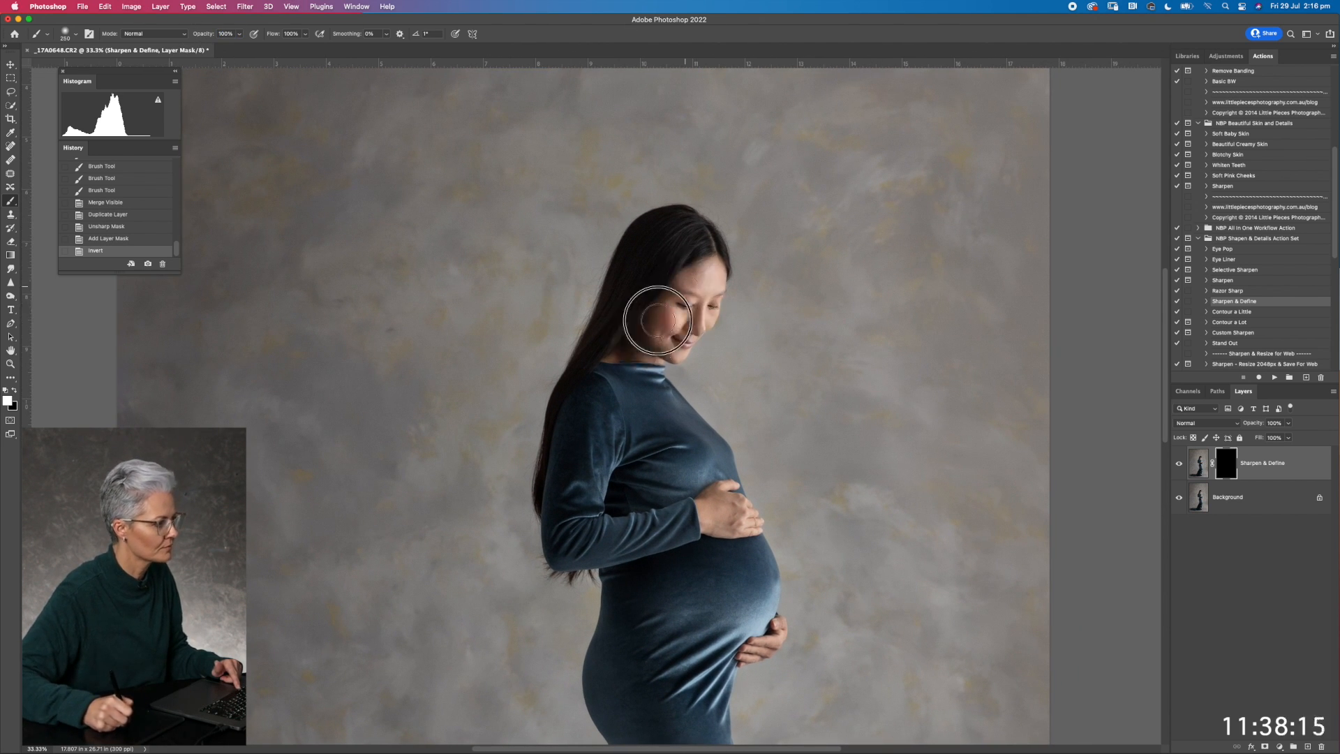
left_click_drag(716, 305, 686, 330)
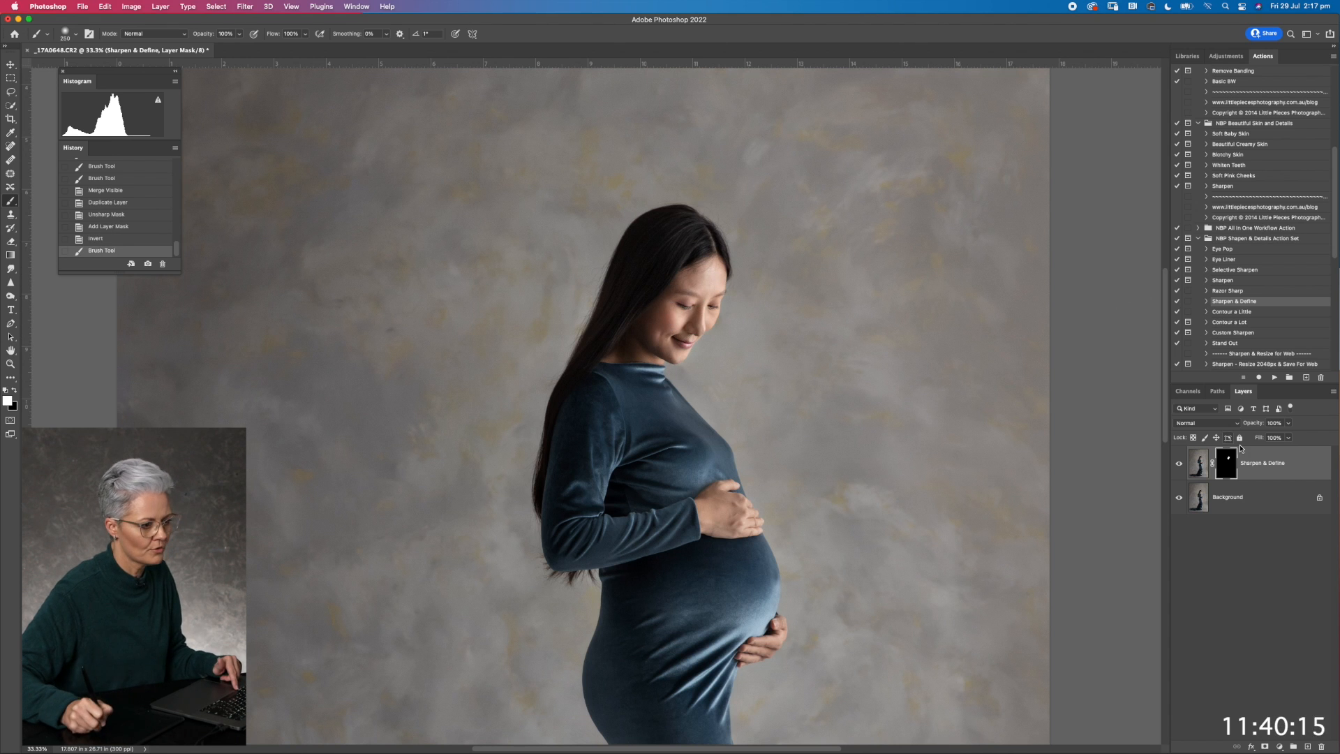
left_click_drag(1265, 426, 1249, 423)
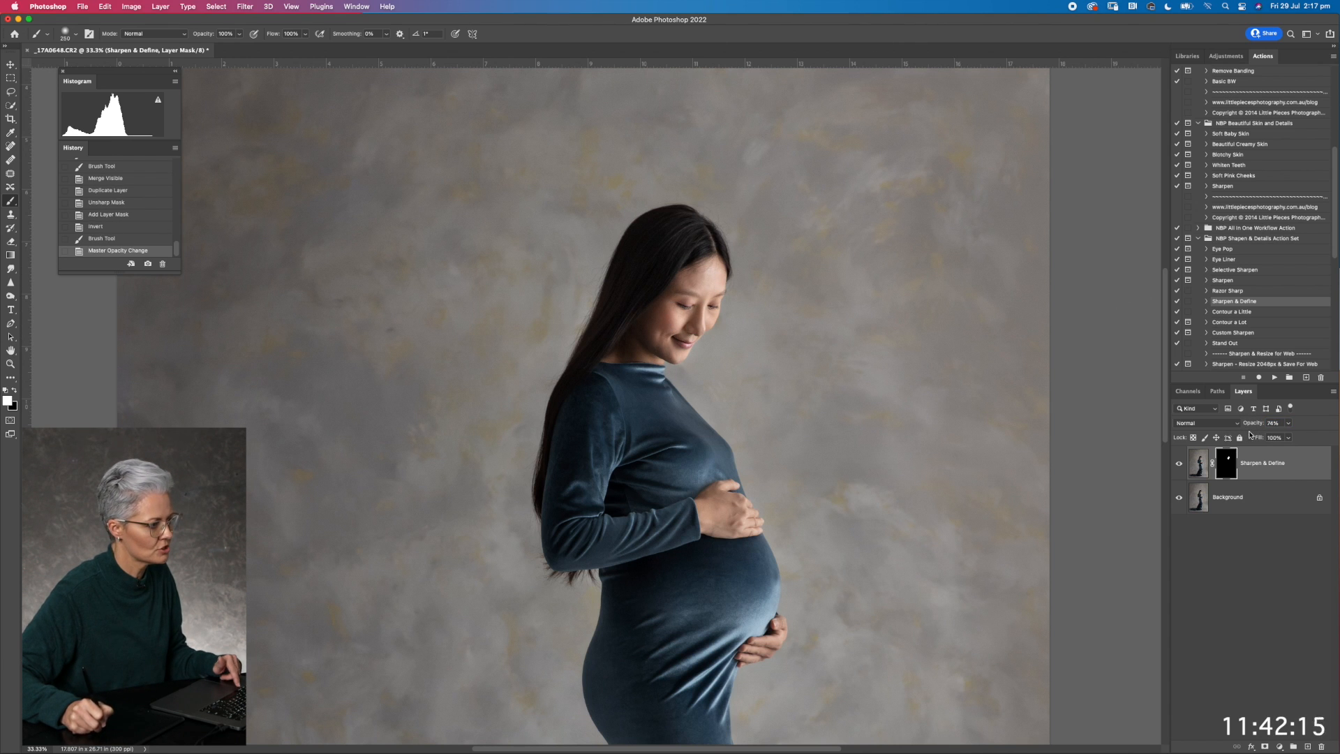
left_click(1179, 463)
left_click(1179, 462)
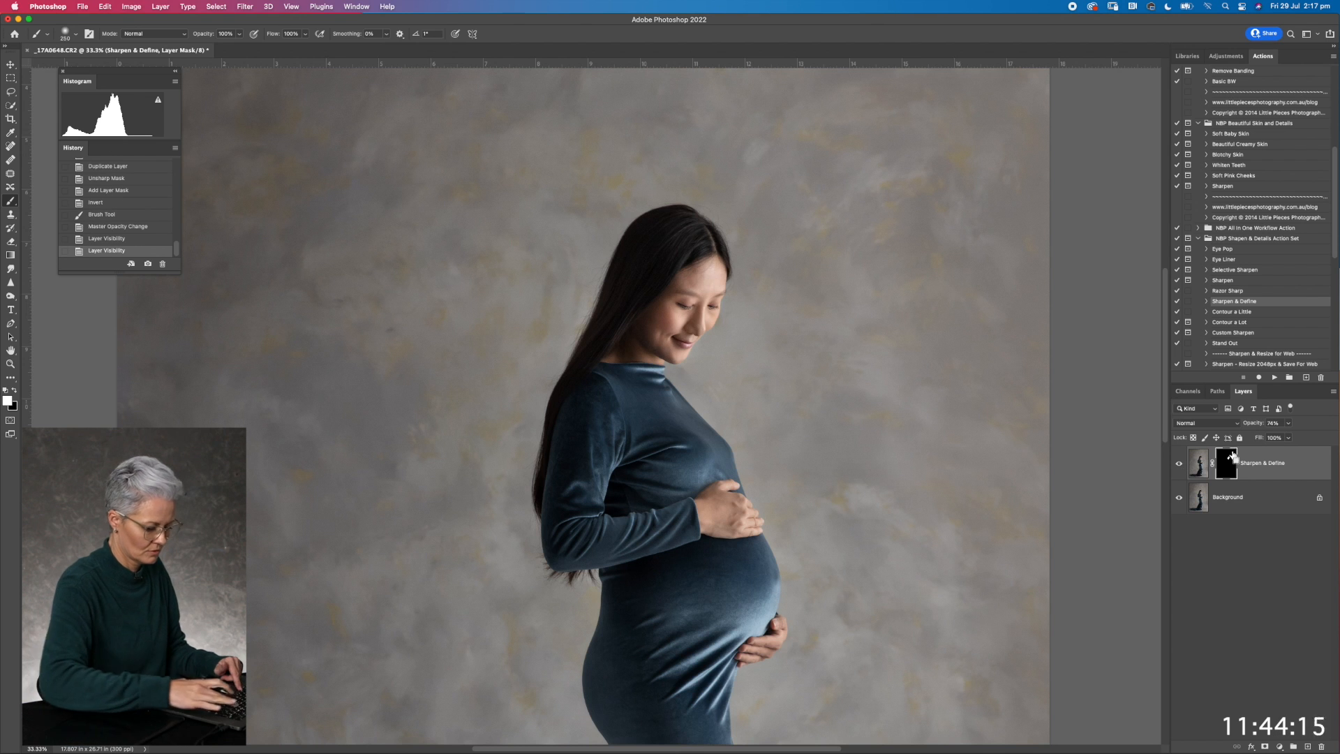
Merge the visible layers and compare the original image state with Snapshot 1 in the history
key("super+minus")
key("super+minus")
key("super+minus")
key("super+shift+e")
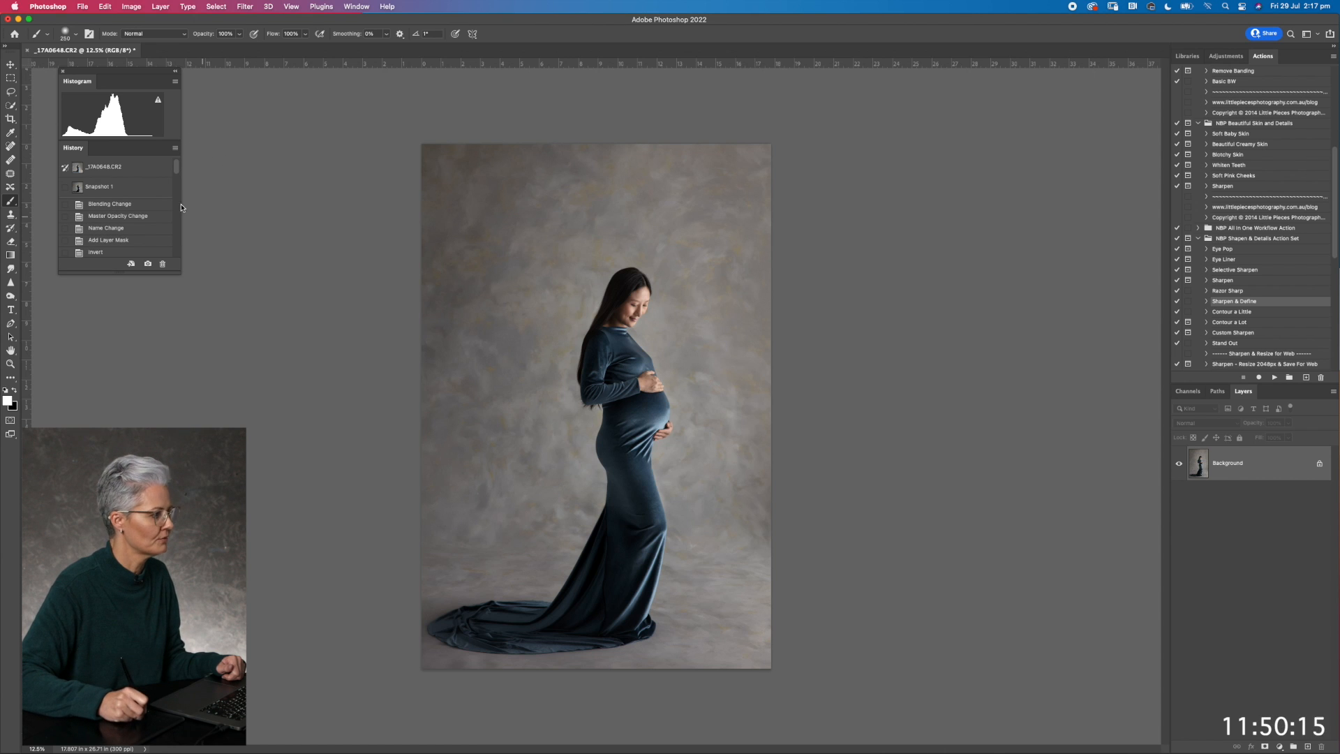
left_click(148, 170)
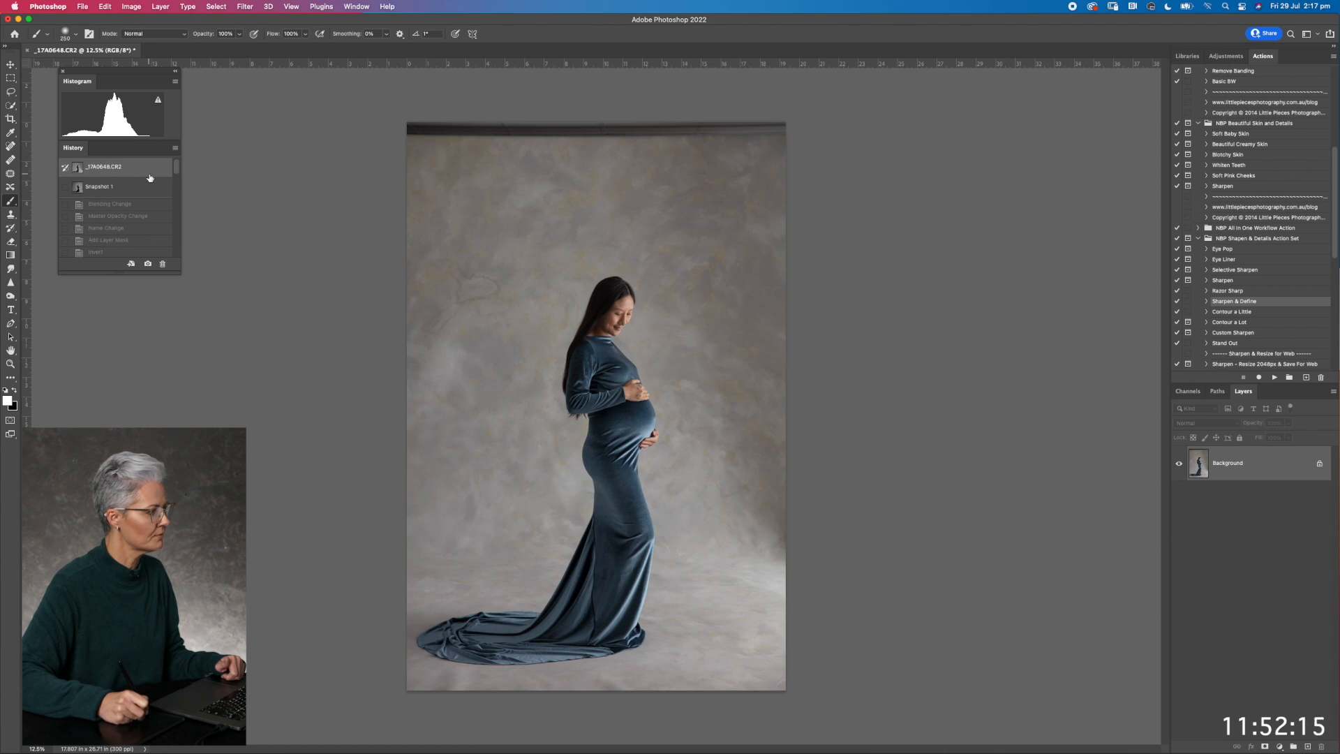
left_click(148, 188)
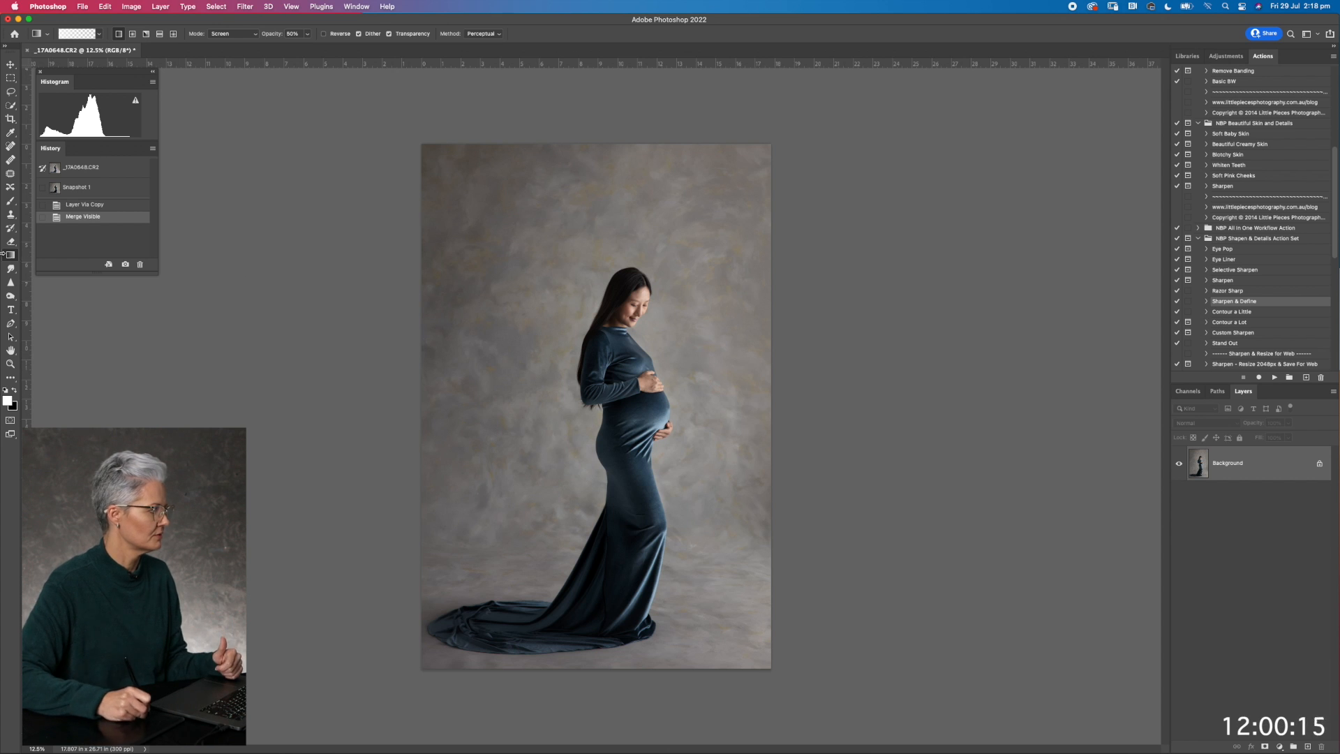
Configure the Gradient tool with Screen mode, 35% opacity and a white foreground colour
left_click(240, 37)
left_click(256, 36)
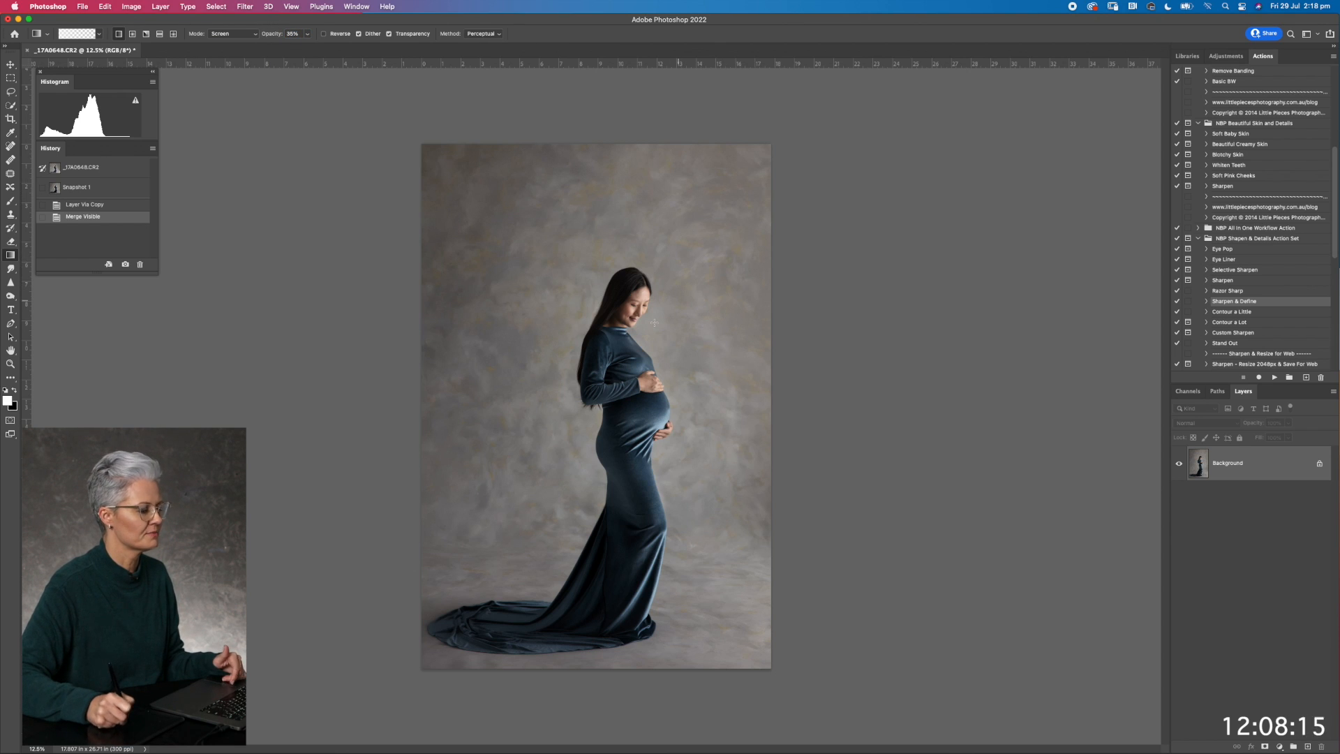
left_click(8, 401)
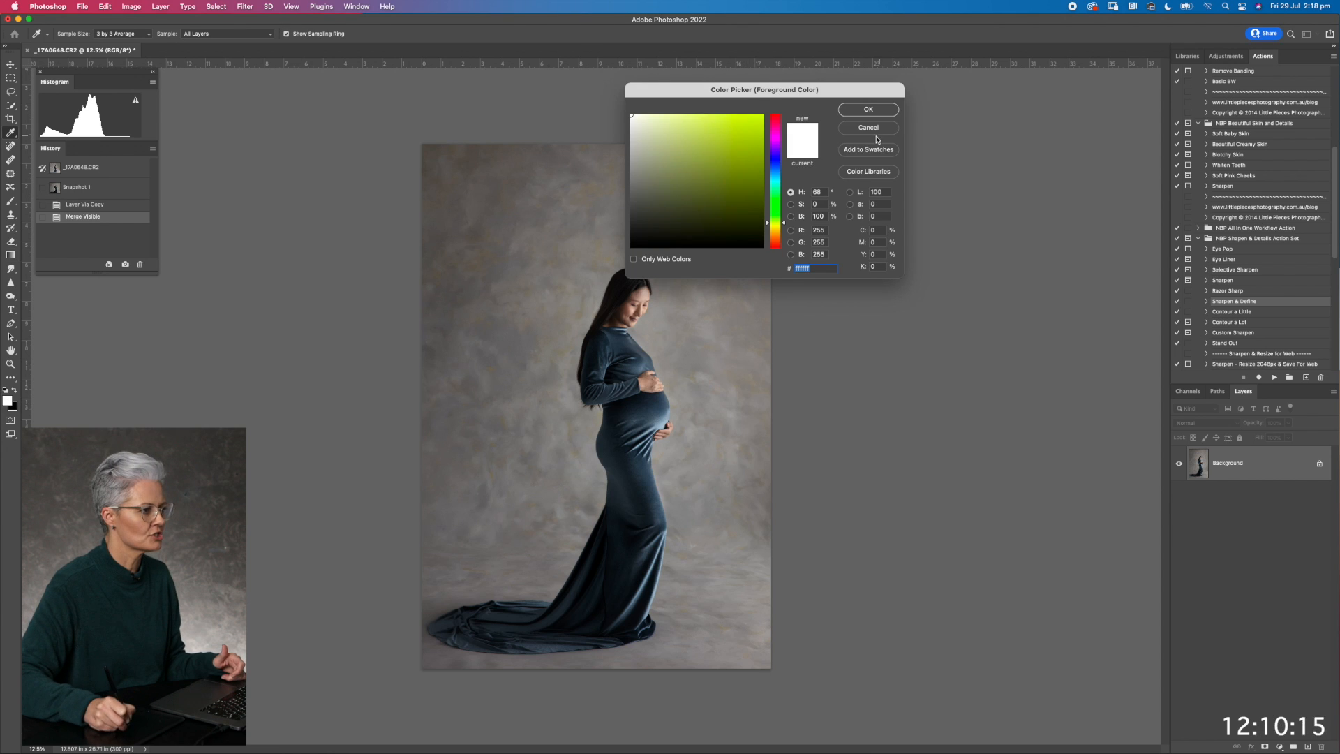
left_click(869, 109)
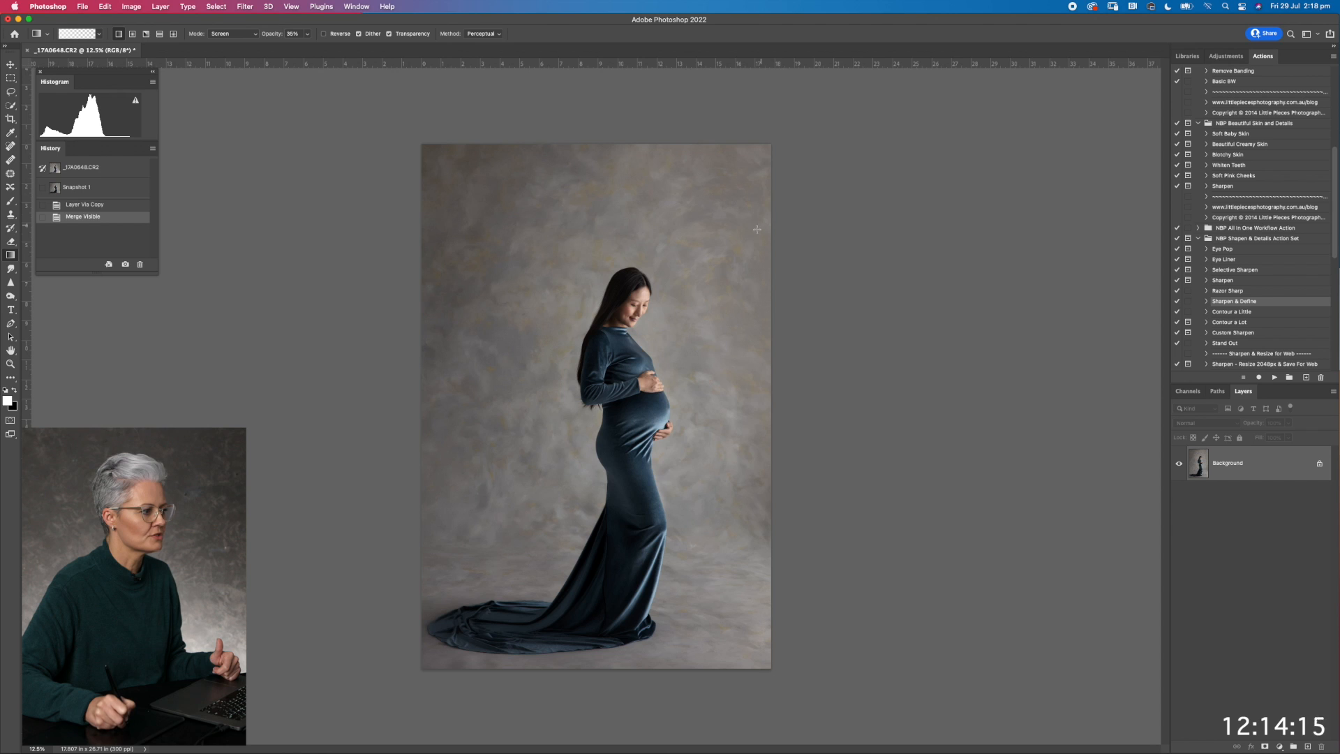
Duplicate the Background layer and draw two white gradients diagonally across it, fading from the image's upper right side toward its left edge
left_click_drag(689, 261, 405, 400)
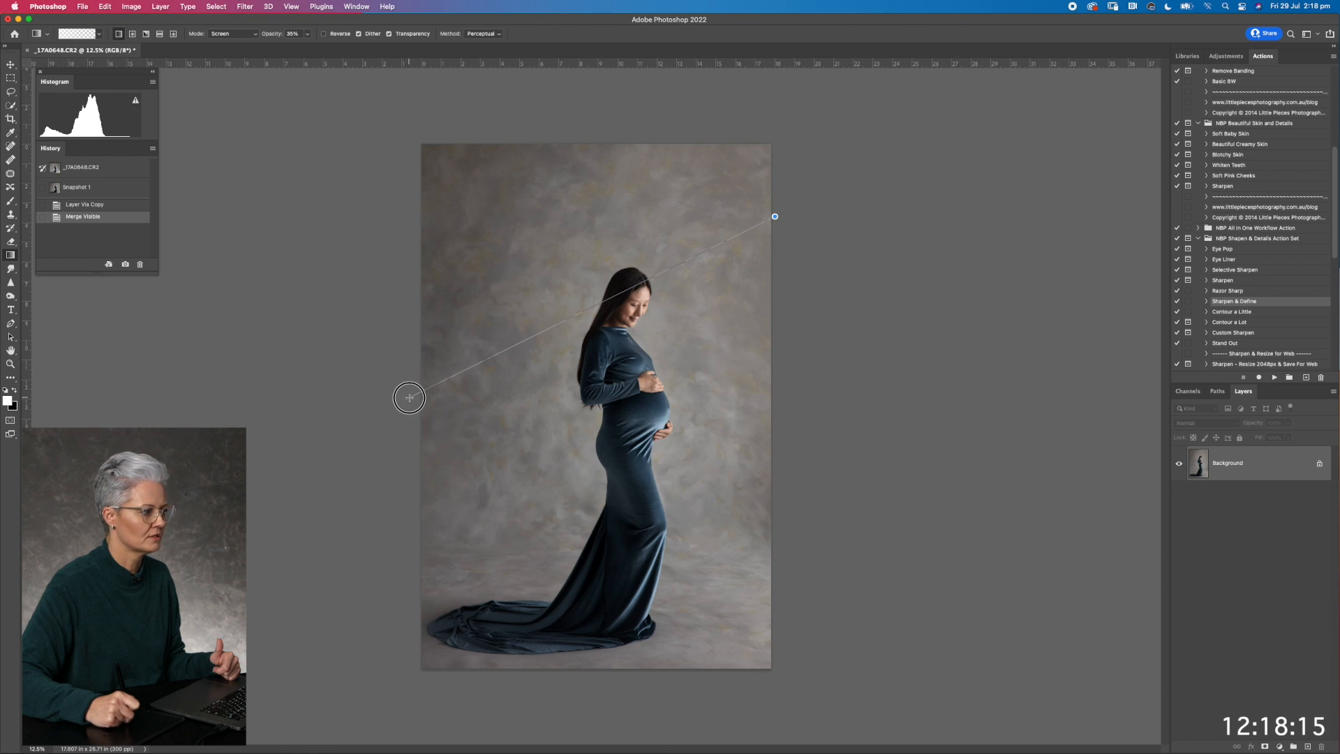
key("Escape")
key("super+j")
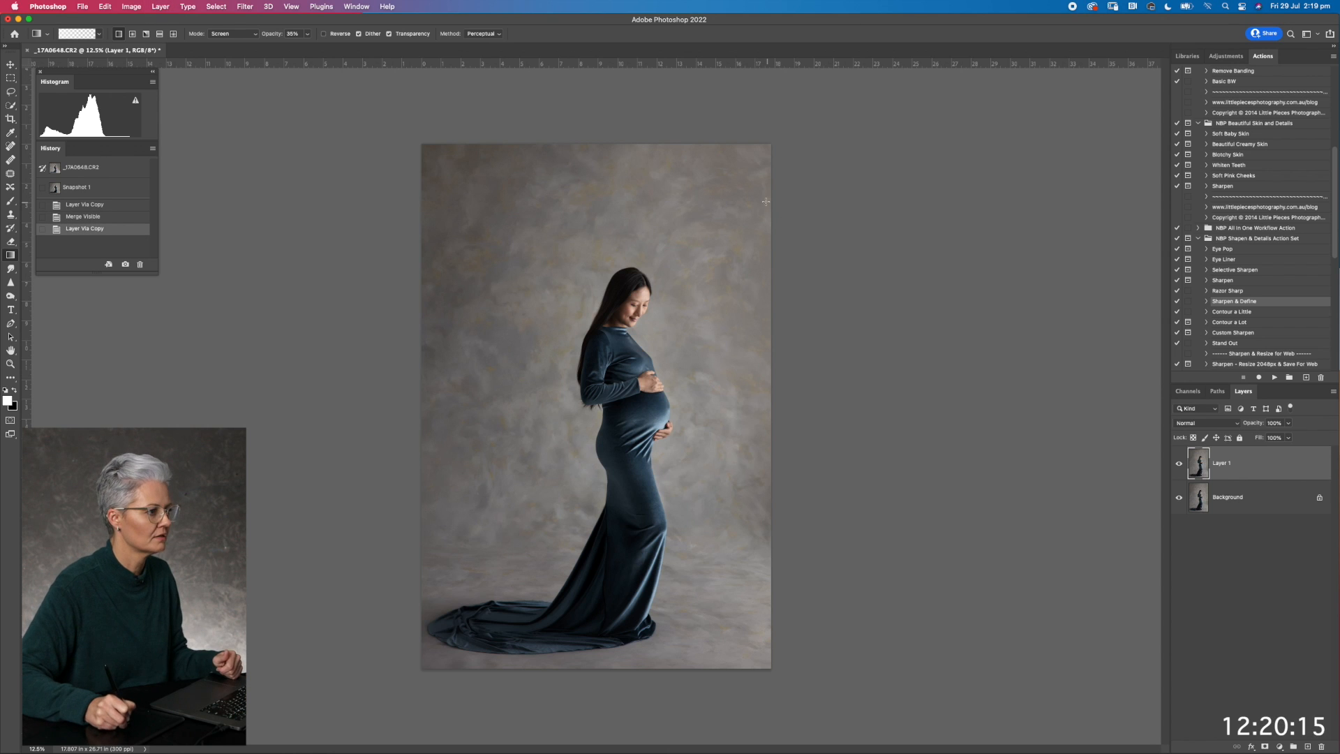
left_click_drag(526, 319, 388, 375)
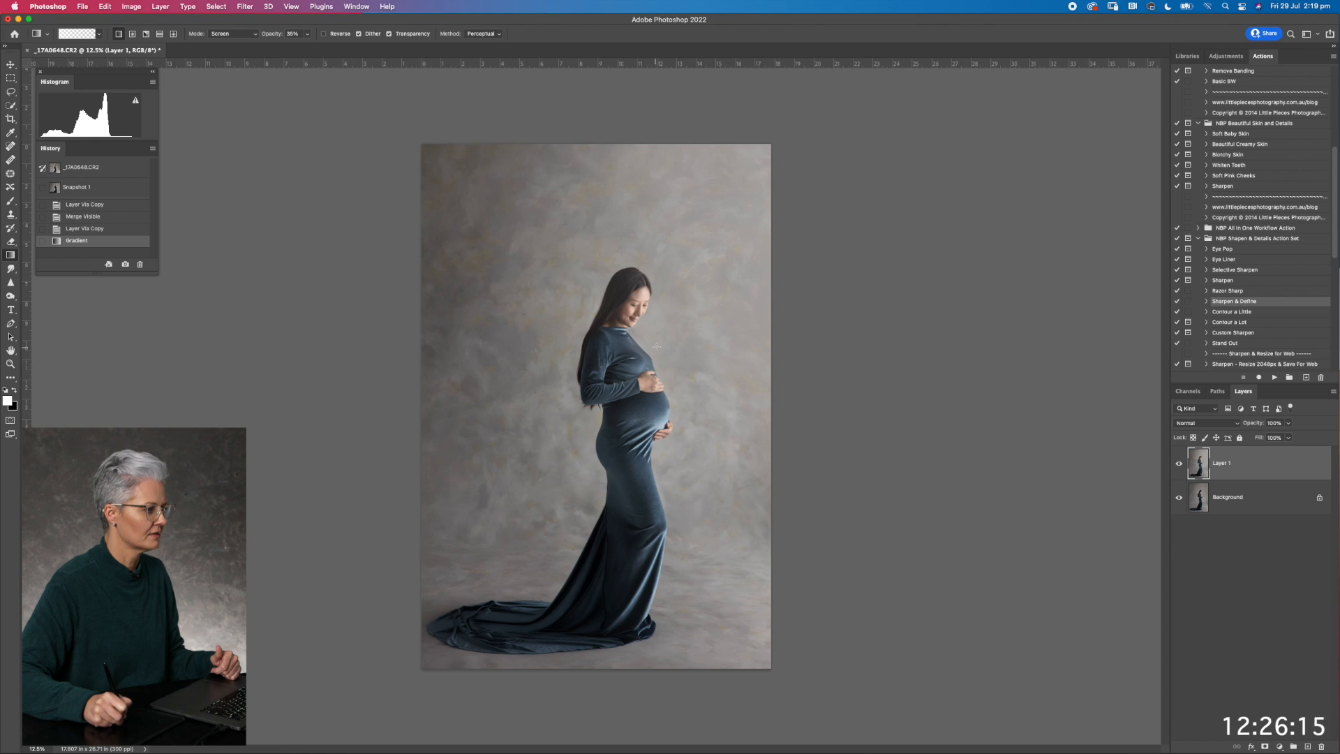
left_click_drag(659, 340, 389, 447)
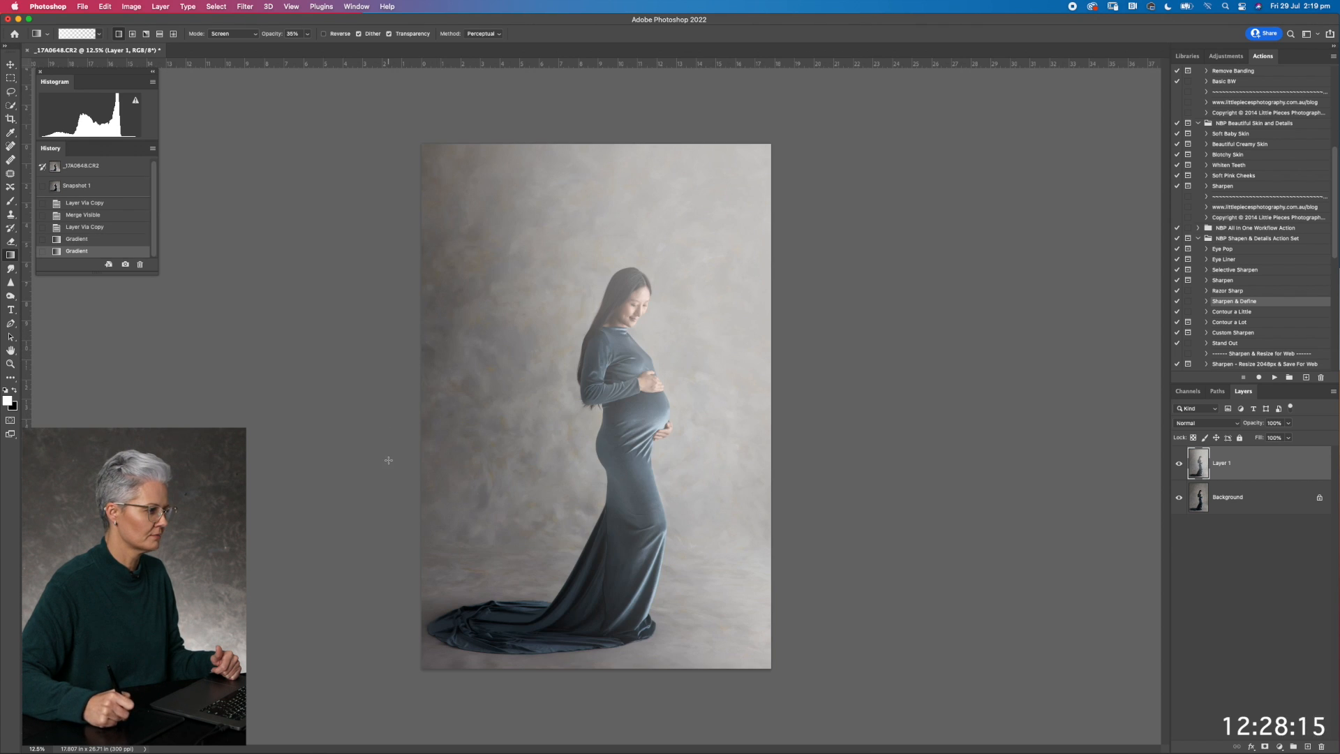
Try the gradient layer at 25% opacity, compare it on and off, and settle its opacity at 74%
left_click_drag(1256, 425, 1250, 425)
left_click(1178, 464)
left_click(1179, 464)
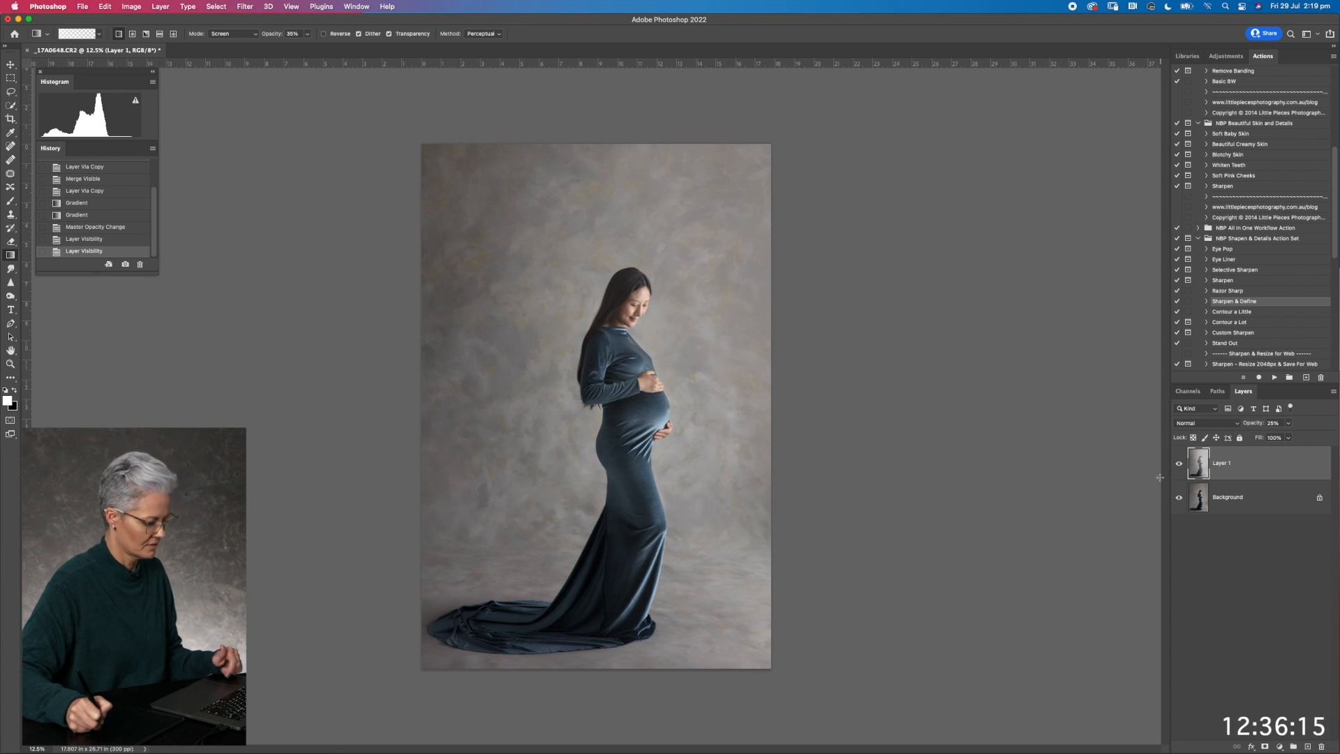
key("super+z")
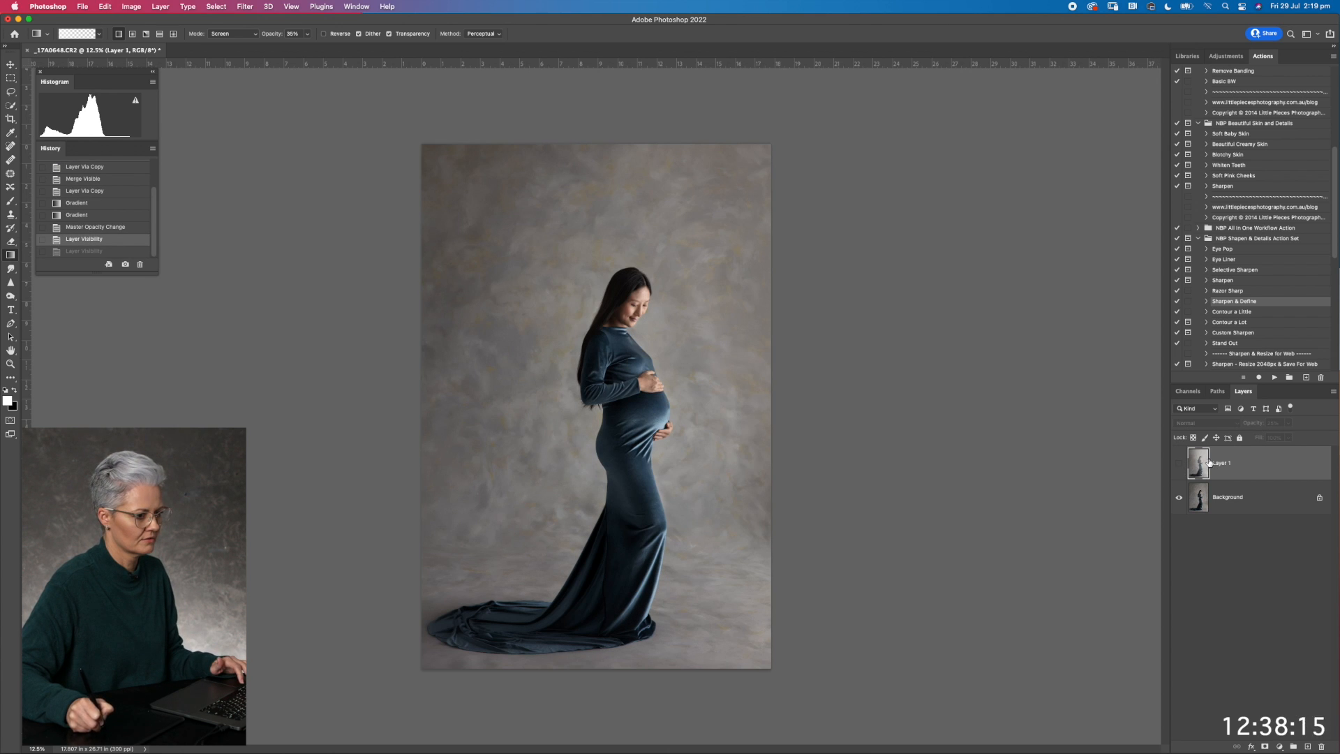
left_click(1179, 464)
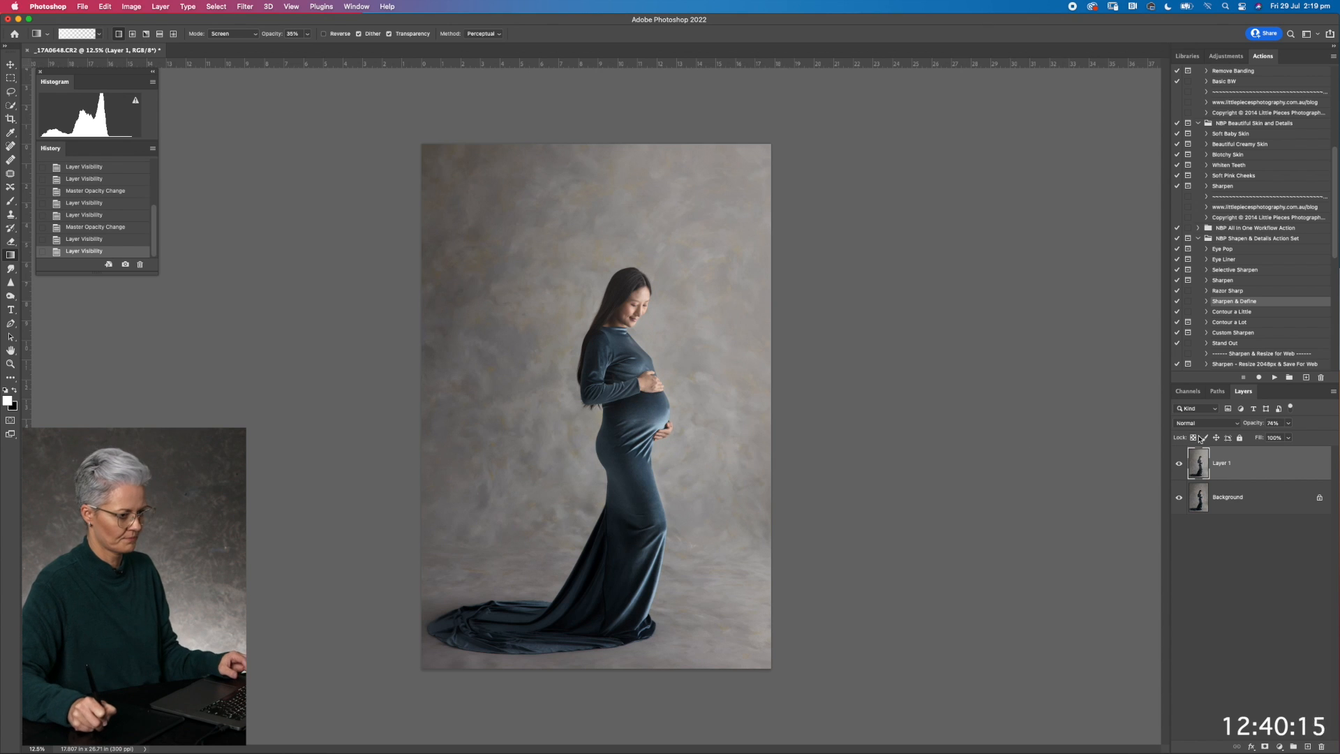
Add a mask to the gradient layer and paint black over the dress and train with a 1000 px brush at 100% opacity
left_click(1264, 746)
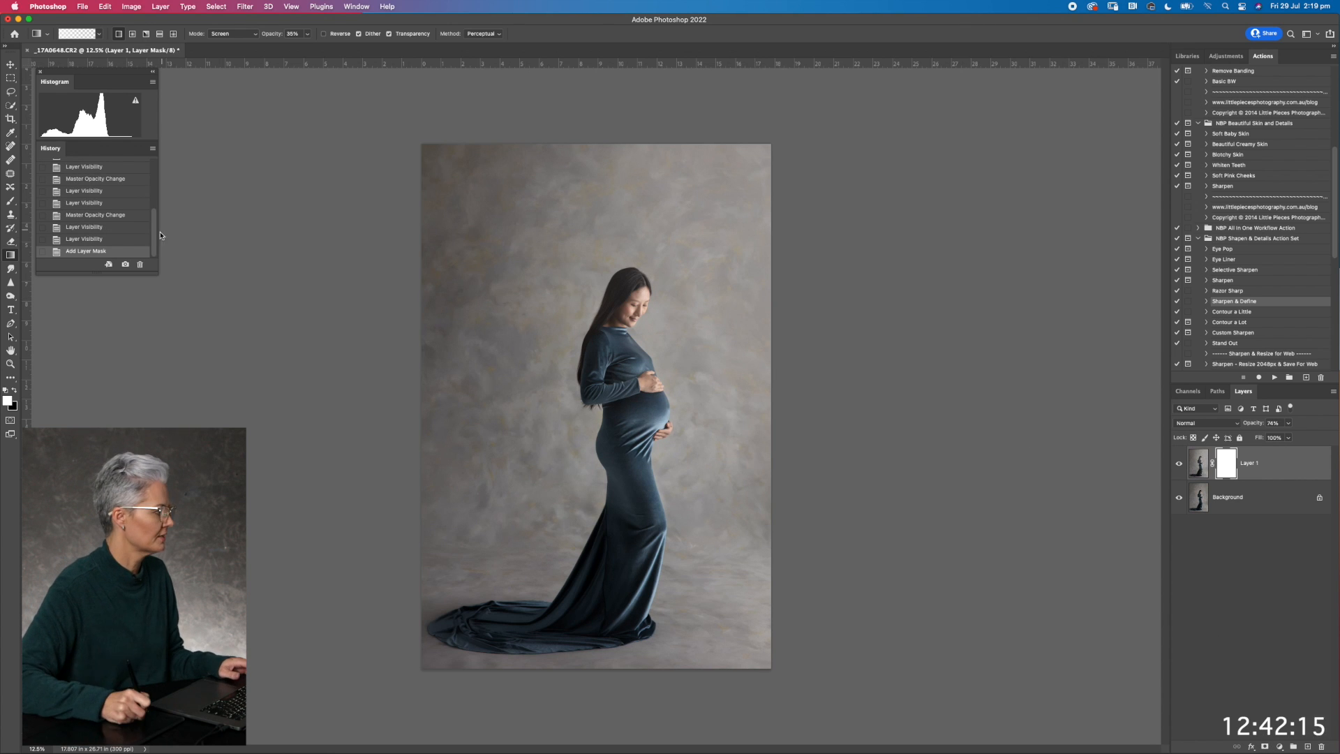
left_click(11, 203)
key("x")
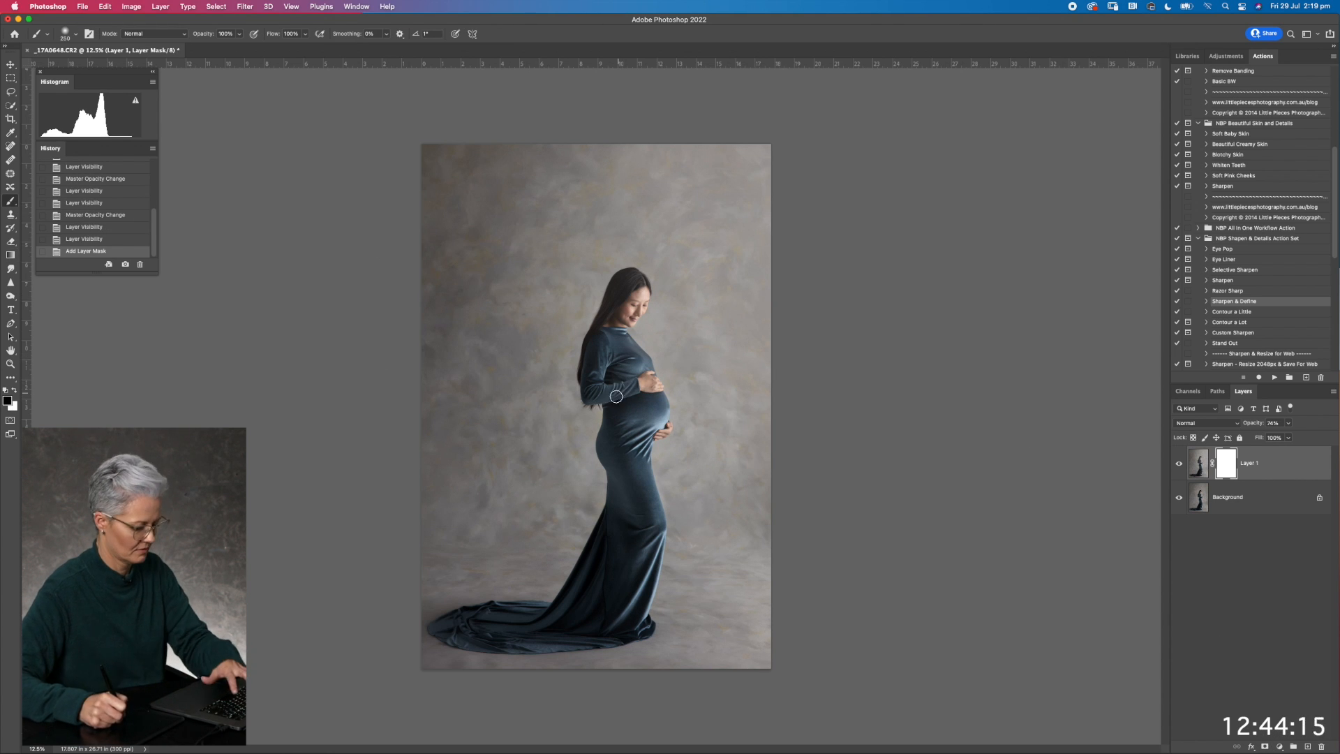
key("bracketright")
key("bracketright")
key("bracketright")
key("bracketright")
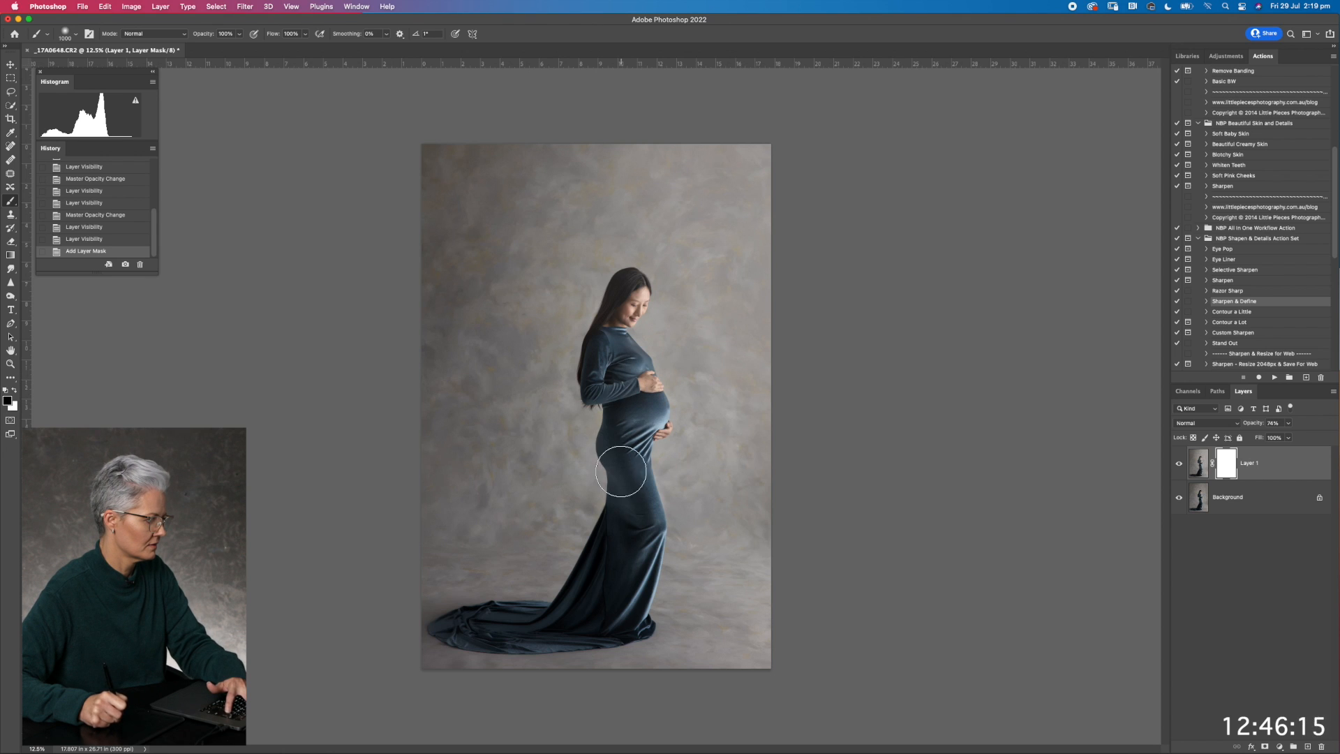
mouse_move(611, 375)
left_mouse_down()
mouse_move(637, 448)
mouse_move(576, 587)
mouse_move(476, 624)
left_mouse_up()
Adjust the brush size and paint the gradient layer's mask black over the woman's head and long hair
key("bracketright")
key("bracketright")
key("bracketright")
key("bracketright")
key("bracketright")
key("bracketleft")
key("bracketleft")
key("bracketleft")
key("bracketleft")
key("bracketleft")
key("bracketleft")
key("bracketleft")
mouse_move(627, 280)
left_mouse_down()
mouse_move(595, 328)
mouse_move(595, 363)
mouse_move(620, 294)
mouse_move(593, 349)
left_mouse_up()
Paint black from the head down to the train with an enlarged brush and compare the gradient layer on and off
key("bracketright")
key("bracketright")
key("bracketright")
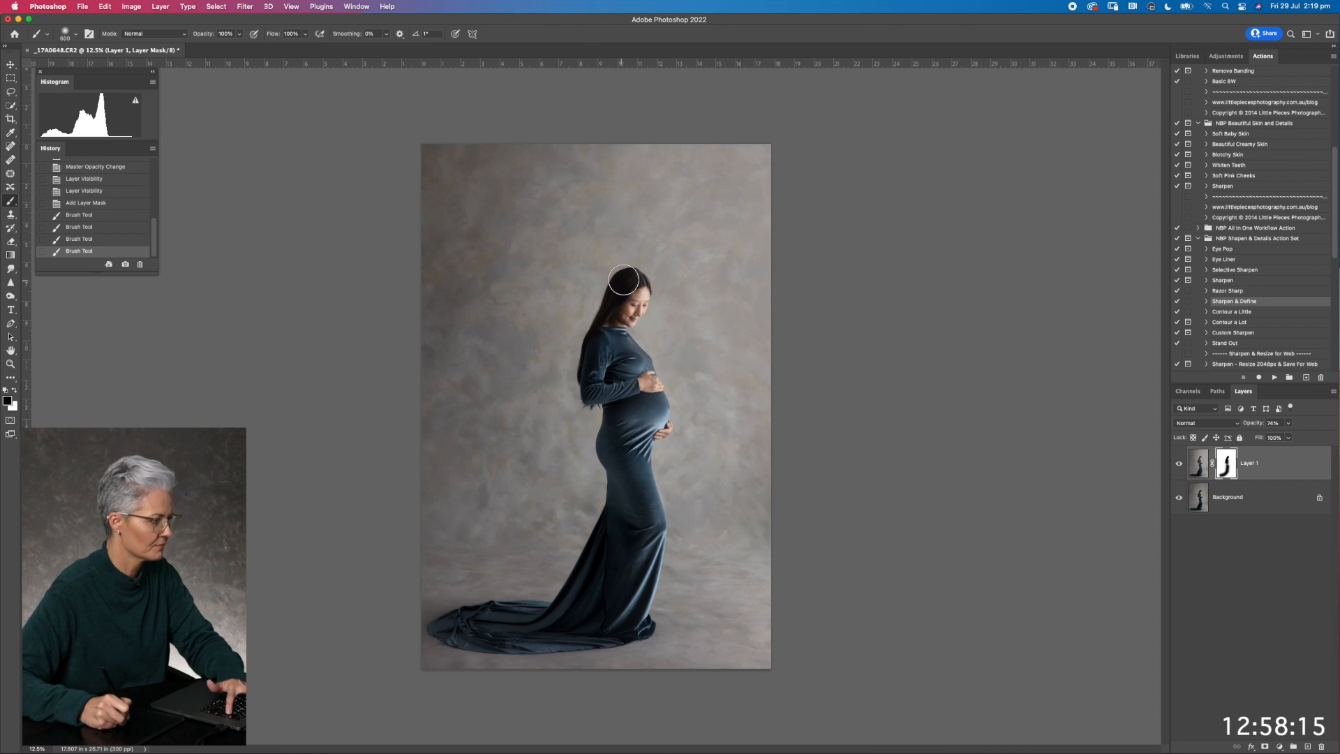
mouse_move(625, 290)
left_mouse_down()
mouse_move(602, 372)
mouse_move(603, 409)
mouse_move(607, 351)
mouse_move(615, 517)
mouse_move(584, 579)
mouse_move(533, 619)
mouse_move(468, 627)
mouse_move(551, 627)
left_mouse_up()
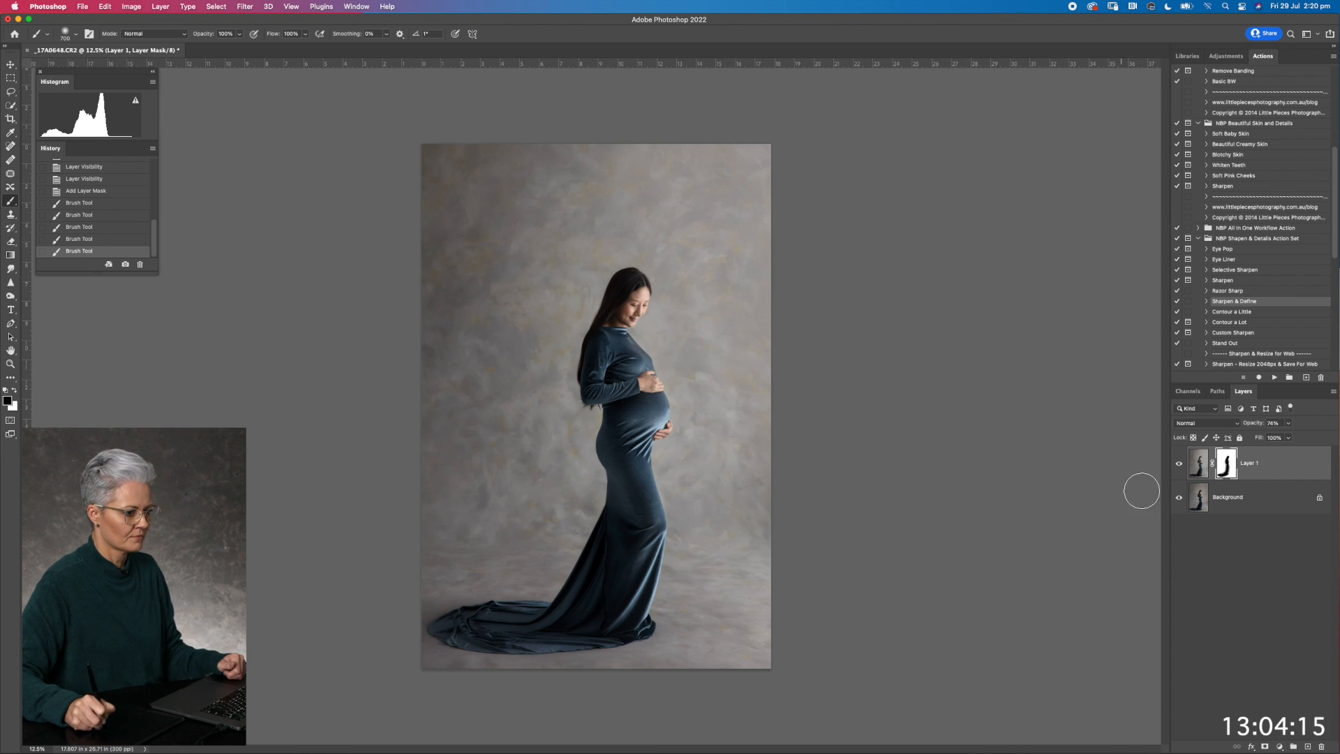
left_click(1178, 463)
left_click(1178, 463)
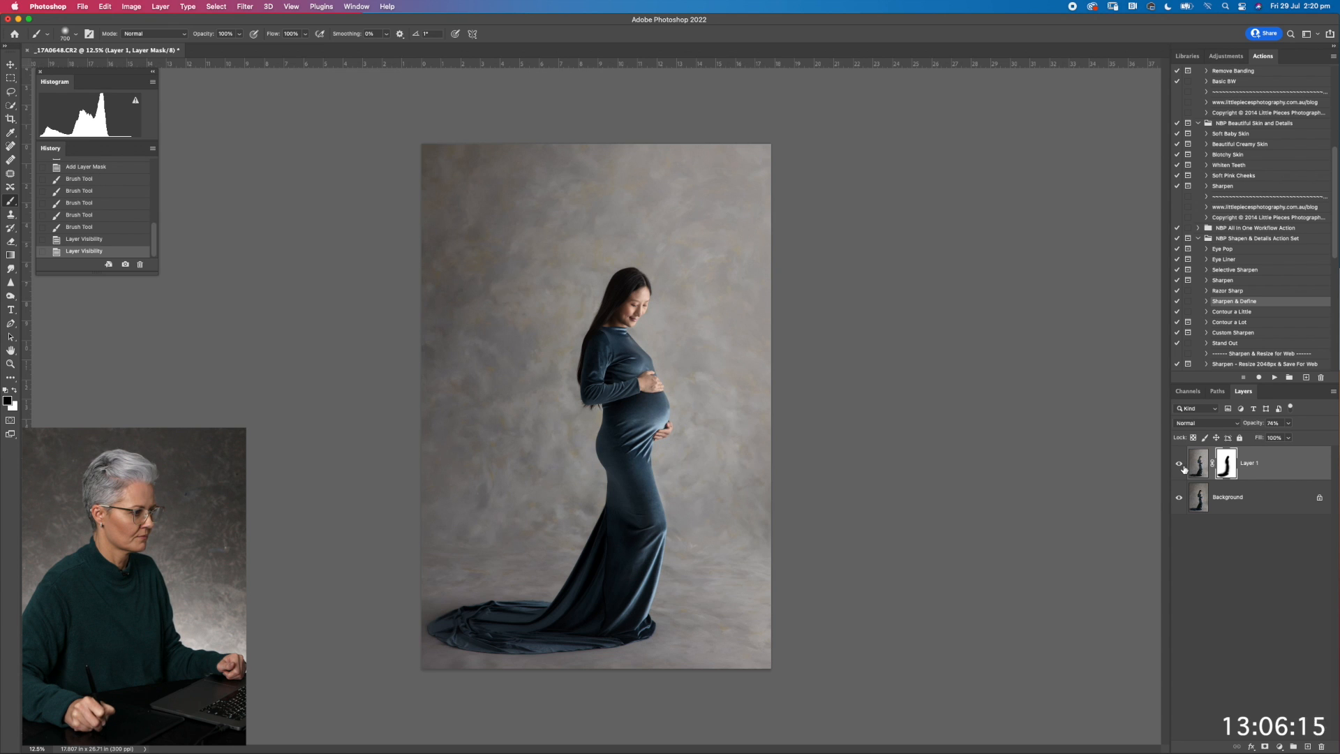